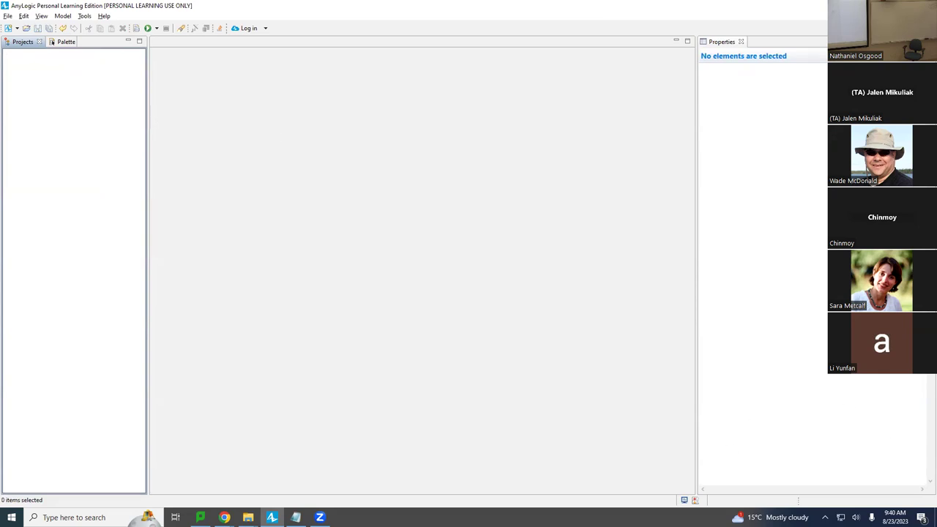
# Cycle through the open windows and return to AnyLogic without switching.
pyautogui.hotkey('alt', 'Tab')
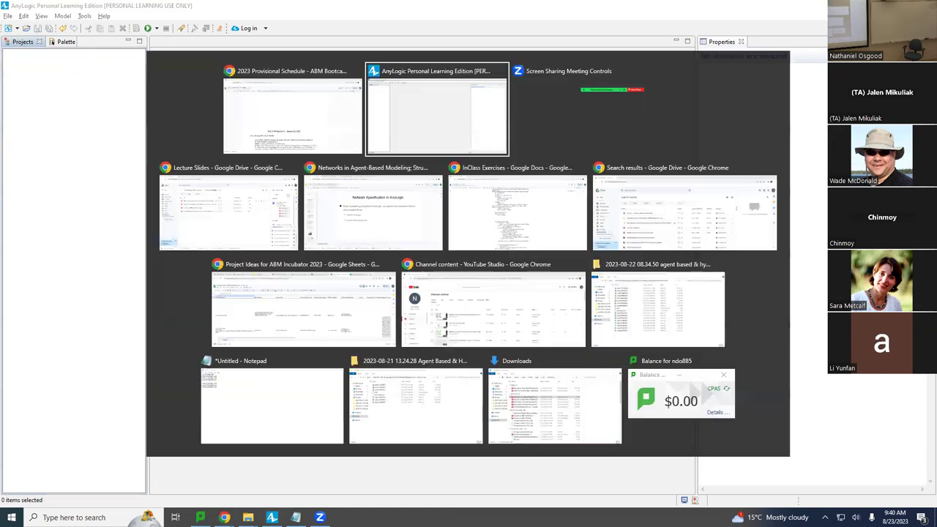
pyautogui.hotkey('alt', 'Tab')
pyautogui.hotkey('alt', 'Tab')
pyautogui.hotkey('alt', 'Tab')
pyautogui.hotkey('alt', 'Tab')
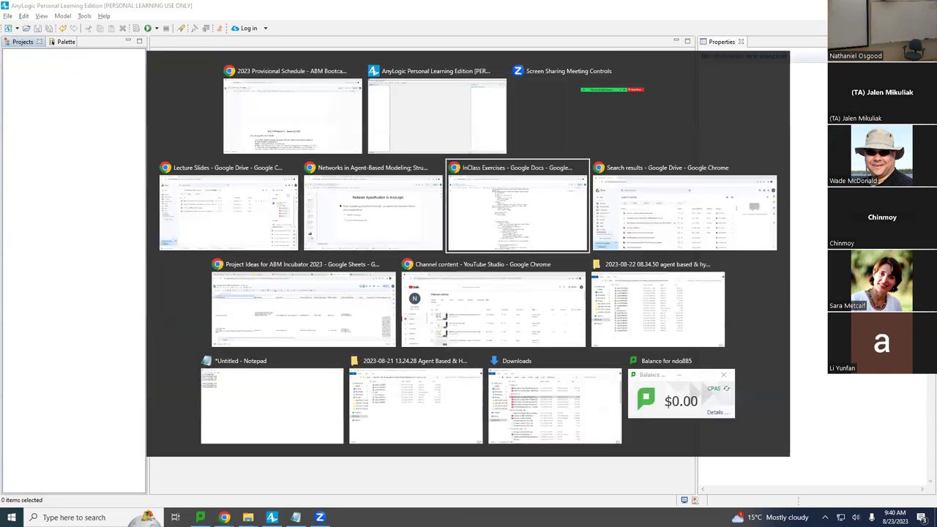
pyautogui.hotkey('alt', 'Tab')
pyautogui.hotkey('alt', 'Tab')
pyautogui.hotkey('alt', 'Tab')
pyautogui.hotkey('alt', 'Tab')
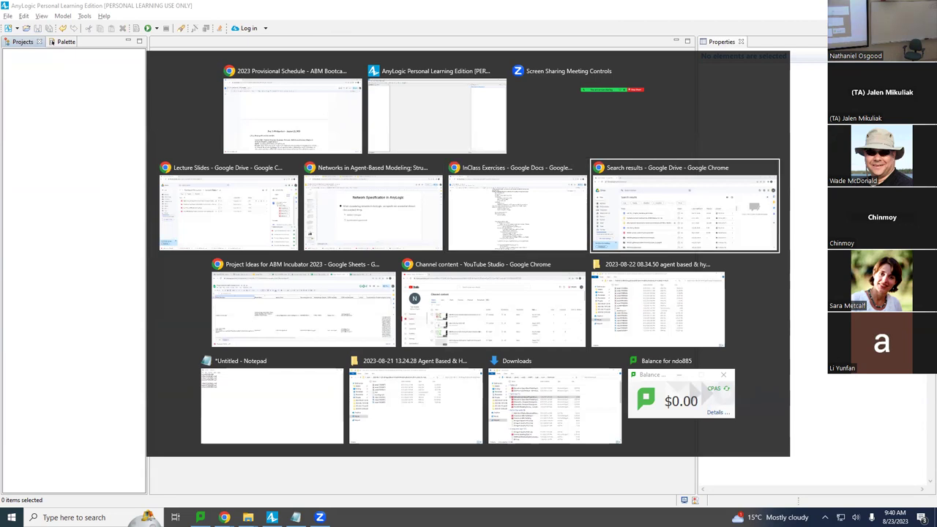
pyautogui.hotkey('alt', 'Tab')
pyautogui.hotkey('alt', 'Tab')
pyautogui.hotkey('alt', 'Tab')
pyautogui.hotkey('alt', 'Tab')
pyautogui.hotkey('alt', 'Tab')
pyautogui.hotkey('alt', 'Tab')
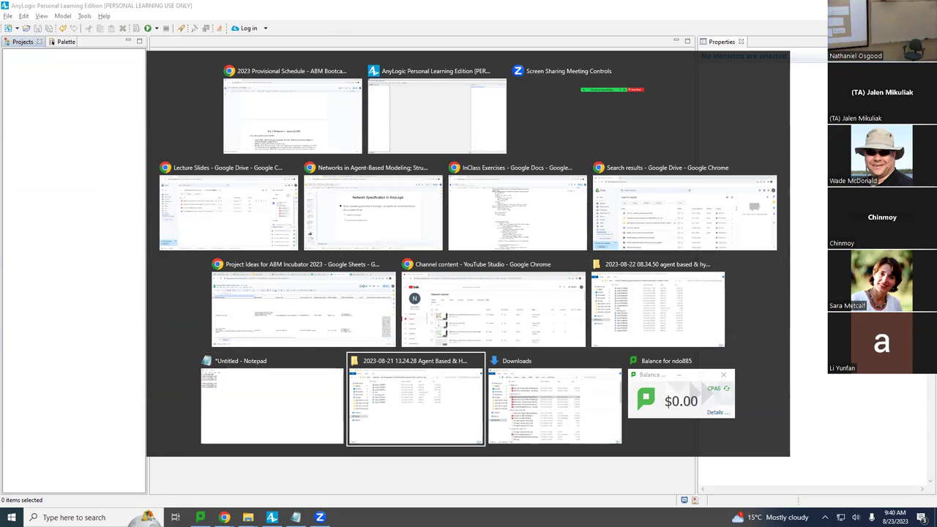
pyautogui.hotkey('alt', 'Tab')
pyautogui.hotkey('alt', 'Tab')
pyautogui.hotkey('alt', 'Tab')
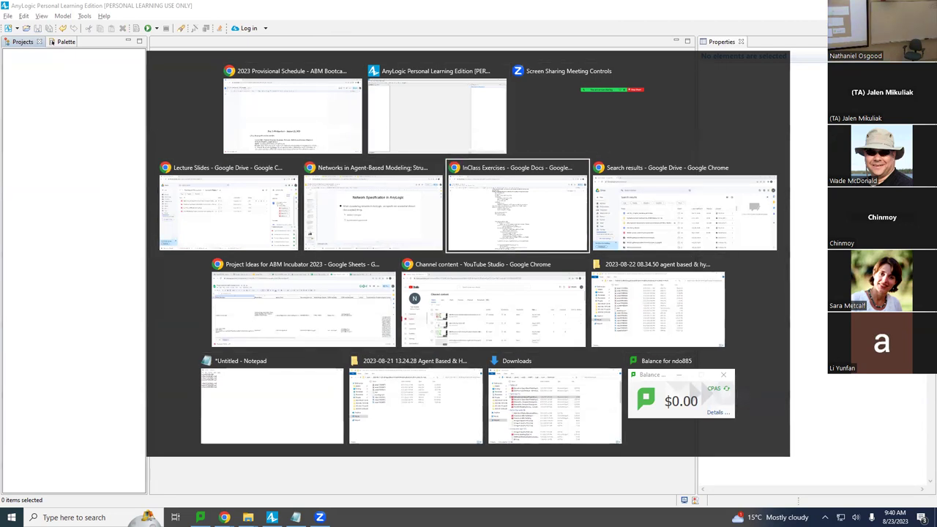
pyautogui.press('Escape')
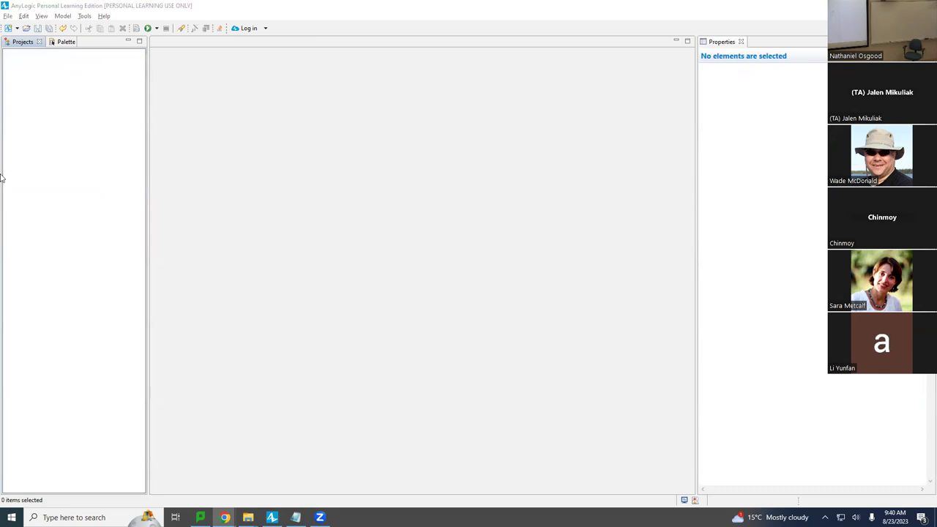
# Create a new model named SIRSNetworkModelV1 with model time units set to days.
pyautogui.click(6, 17)
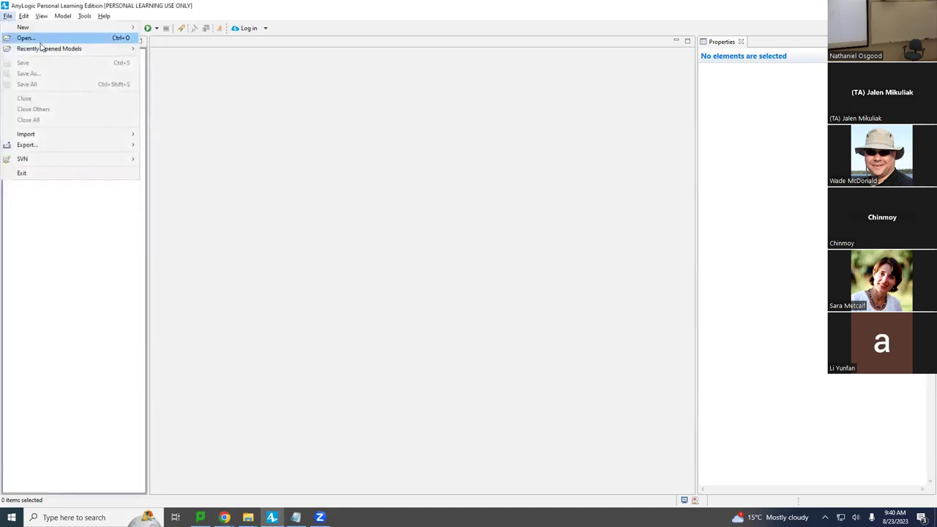
pyautogui.moveTo(52, 27)
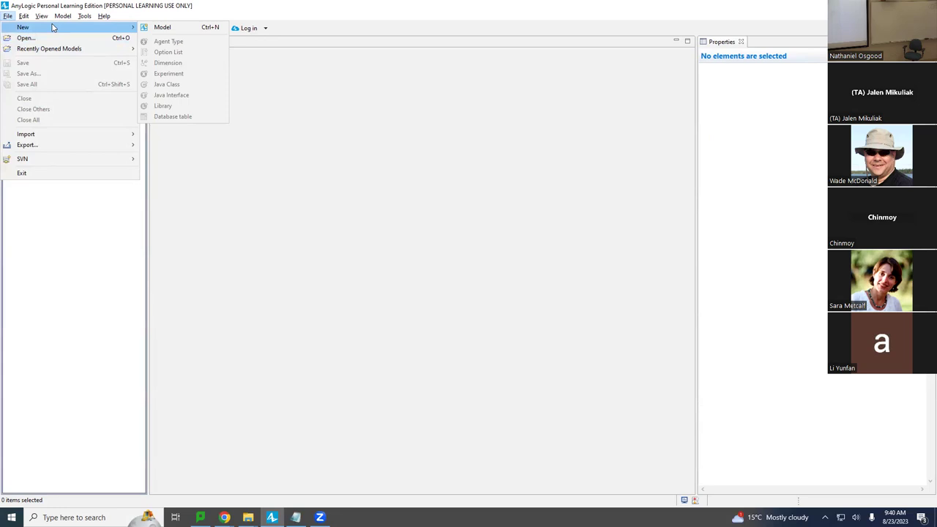
pyautogui.click(178, 27)
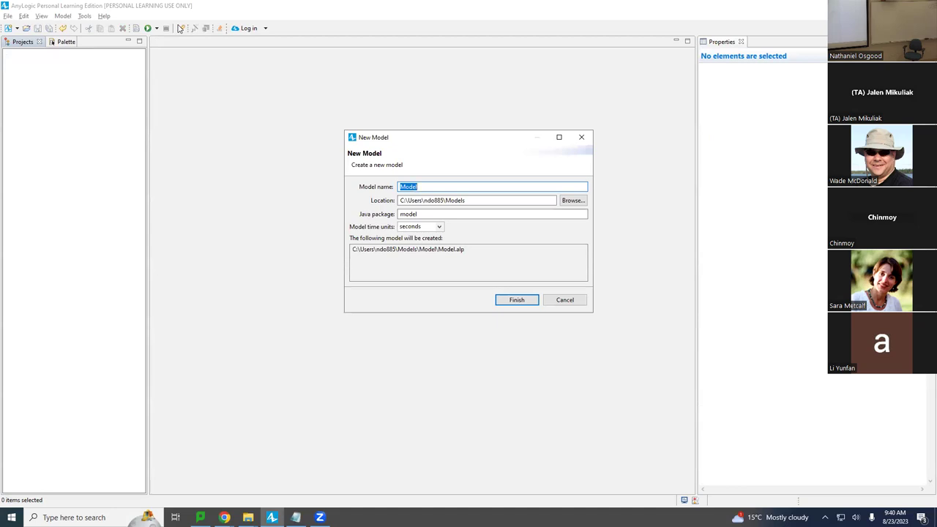
pyautogui.write('SIRSNetw')
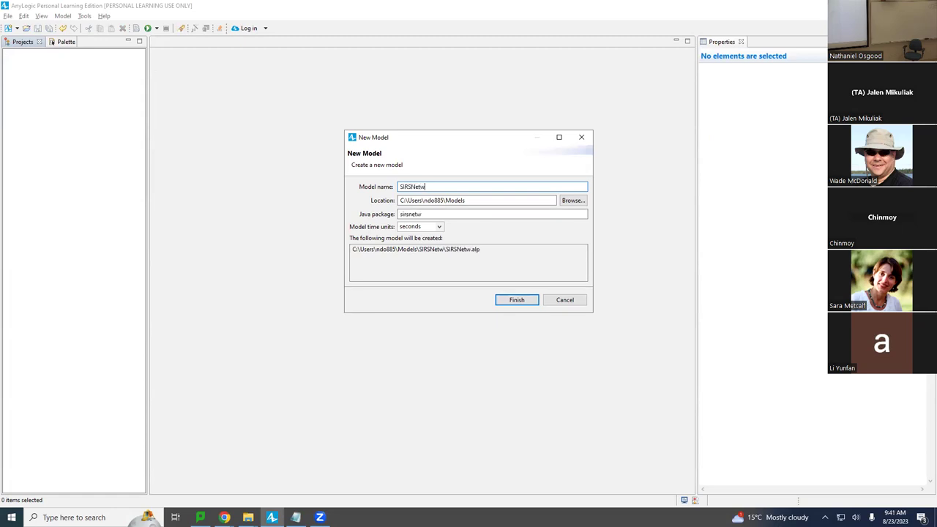
pyautogui.write('orkModelV1')
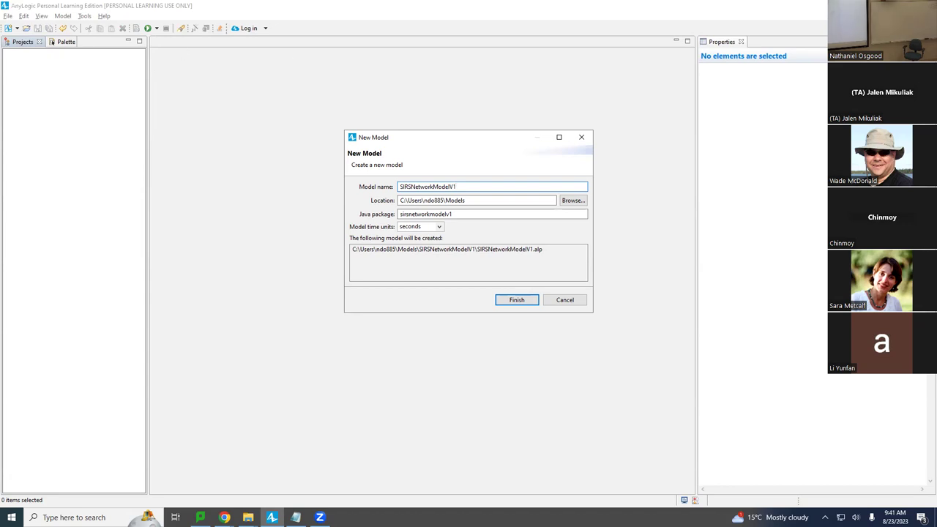
pyautogui.click(439, 226)
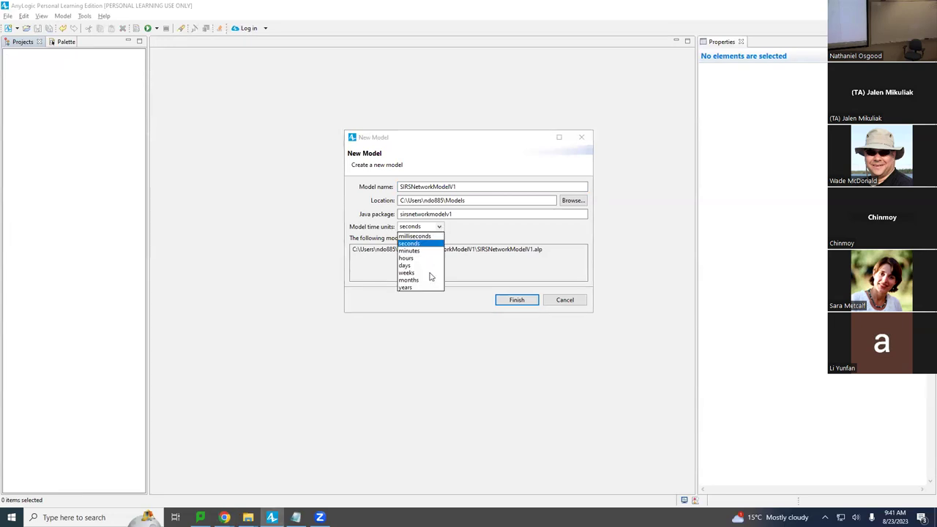
pyautogui.click(407, 265)
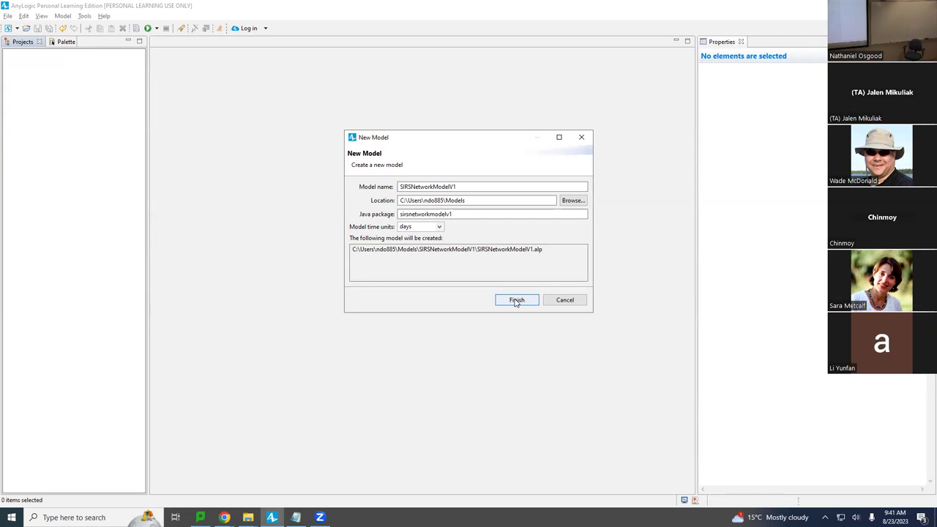
pyautogui.click(516, 300)
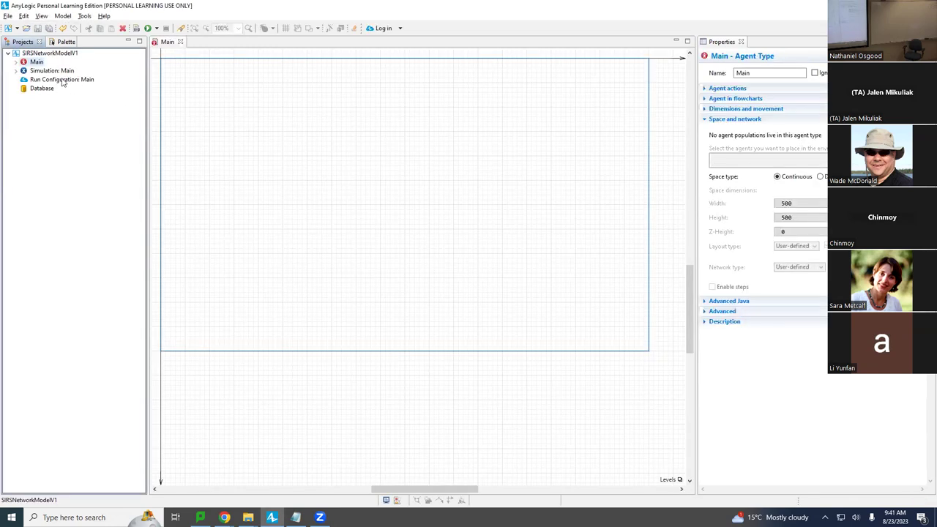
pyautogui.click(55, 42)
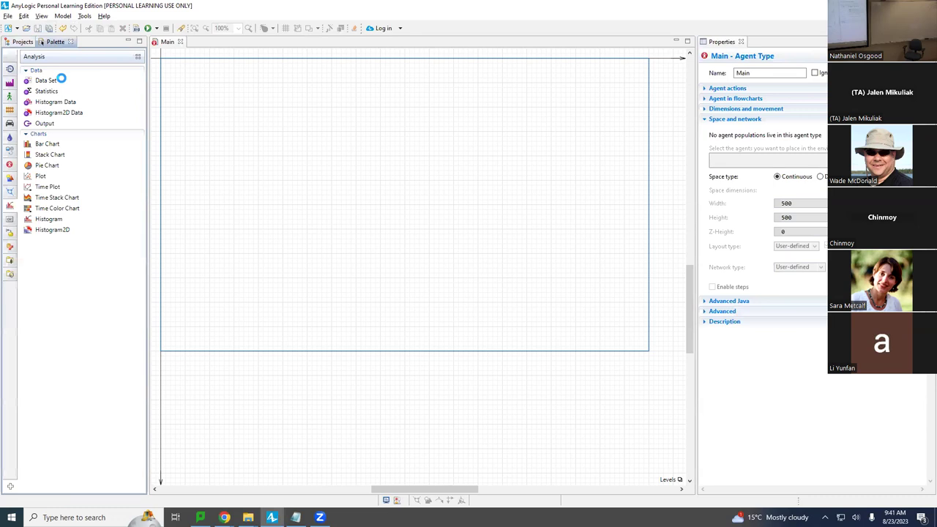
pyautogui.click(23, 42)
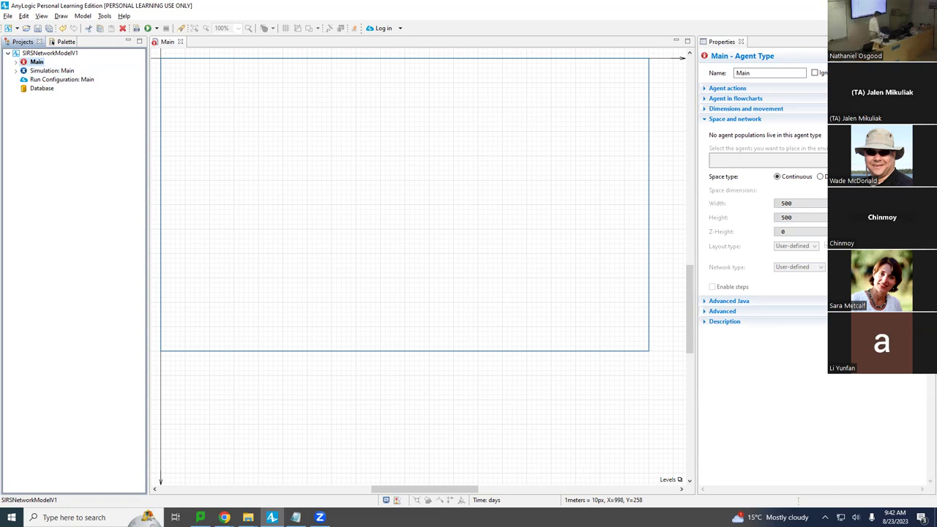
pyautogui.click(40, 55)
# Add a new agent type named Person to the model.
pyautogui.rightClick(40, 56)
pyautogui.moveTo(98, 60)
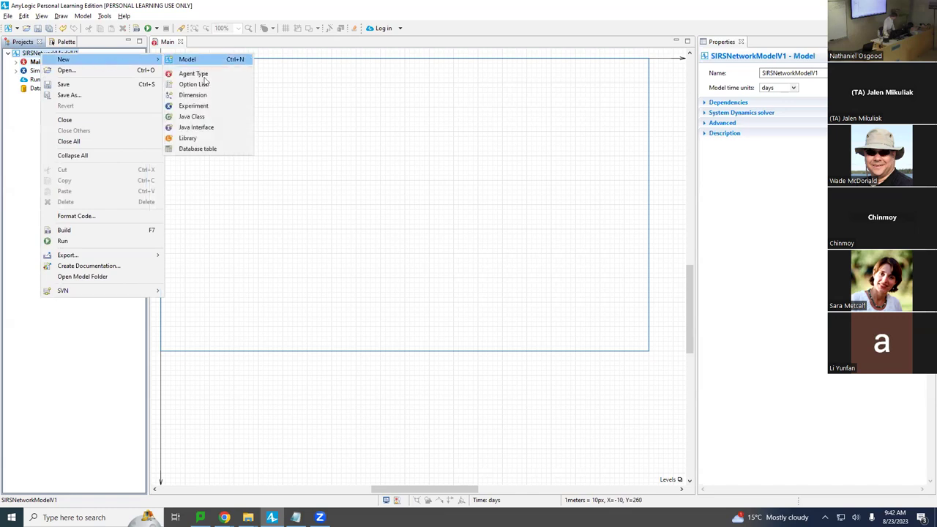
pyautogui.click(206, 73)
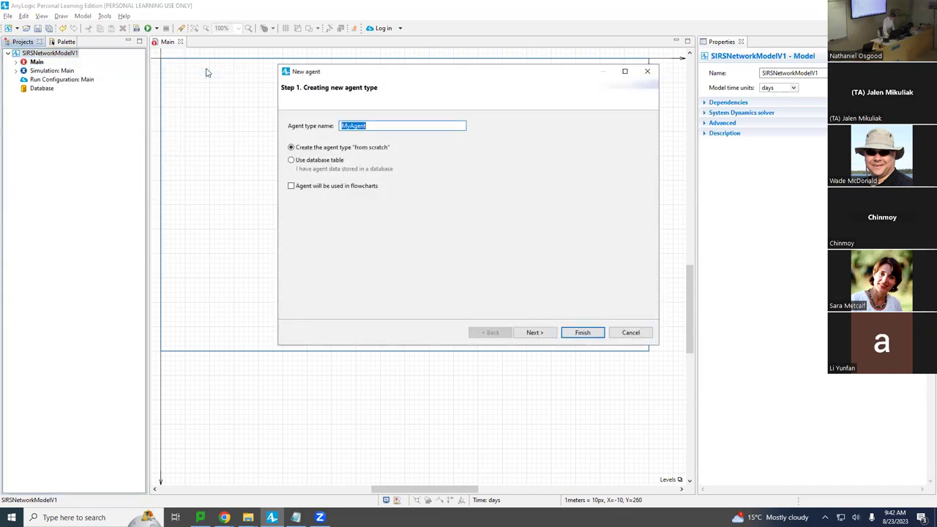
pyautogui.write('Person')
pyautogui.click(582, 331)
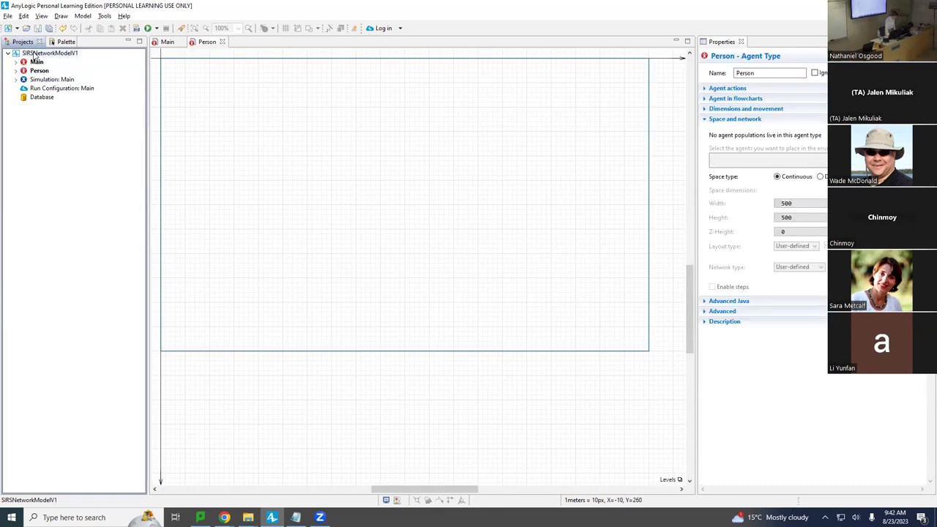
# Abandon a second new agent type, save the model, and select Person in the tree.
pyautogui.rightClick(35, 56)
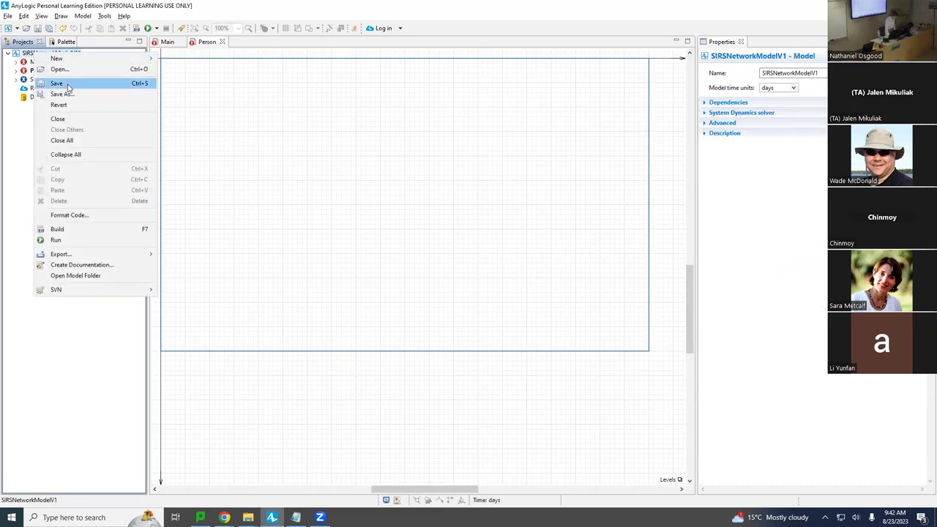
pyautogui.moveTo(74, 63)
pyautogui.click(217, 73)
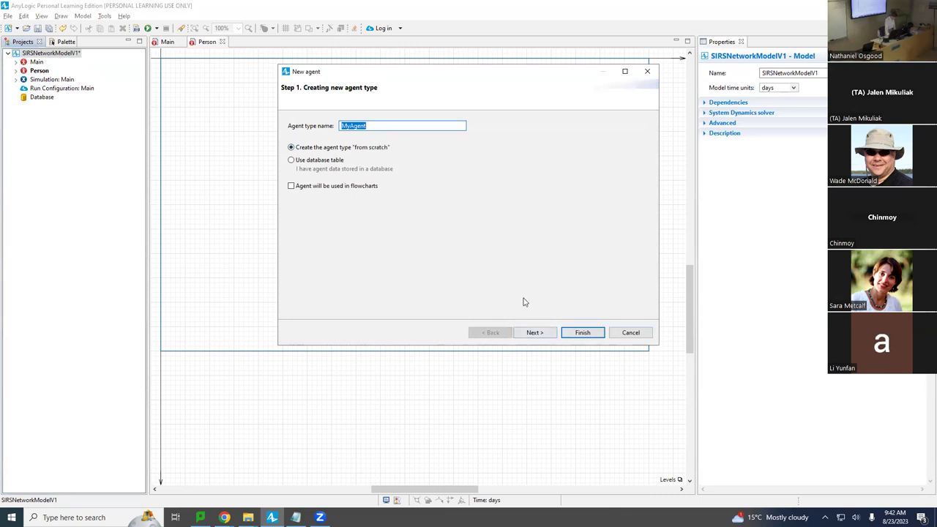
pyautogui.press('Escape')
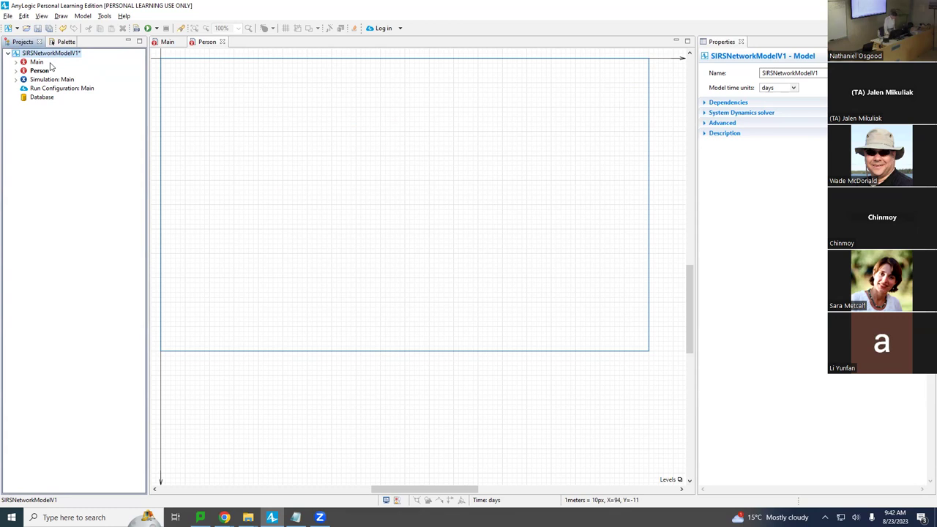
pyautogui.hotkey('ctrl', 's')
pyautogui.click(47, 73)
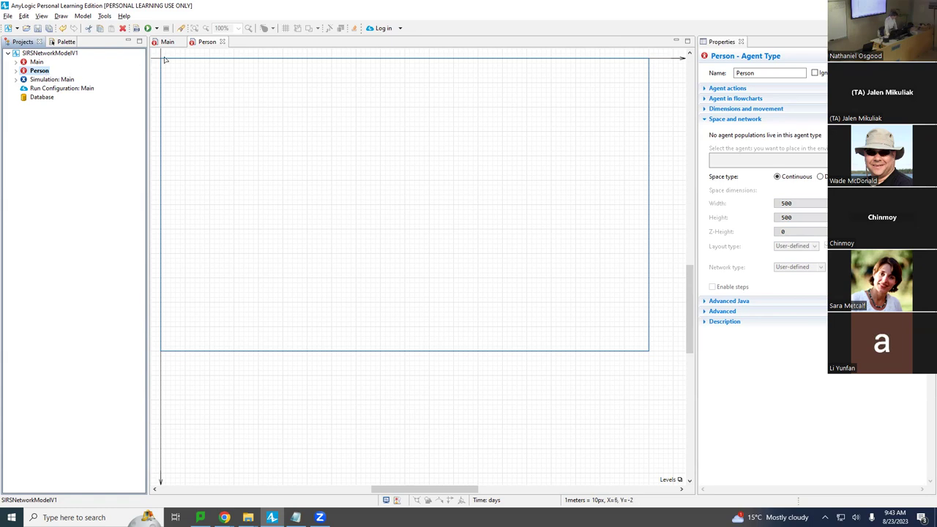
# Show the palette and switch from Presentation to the Pictures section with Person, Nurse and Doctor.
pyautogui.click(64, 43)
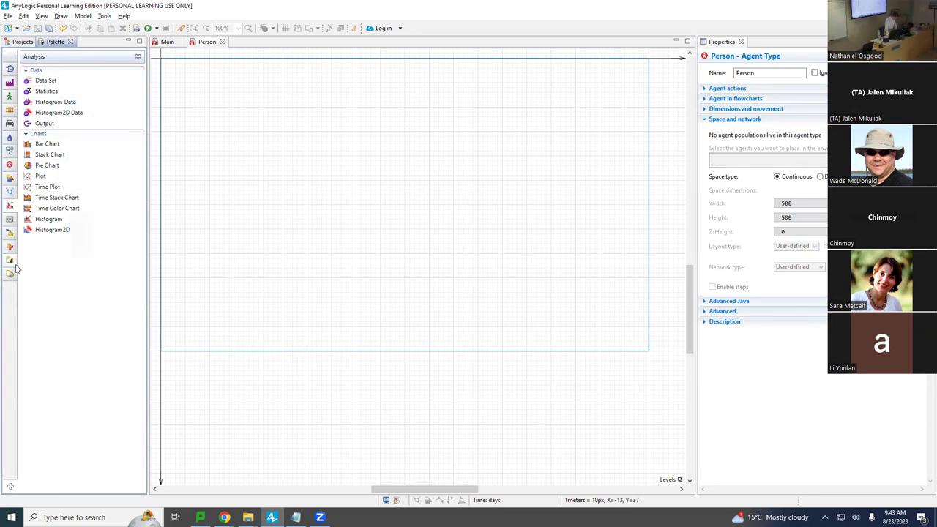
pyautogui.moveTo(16, 266)
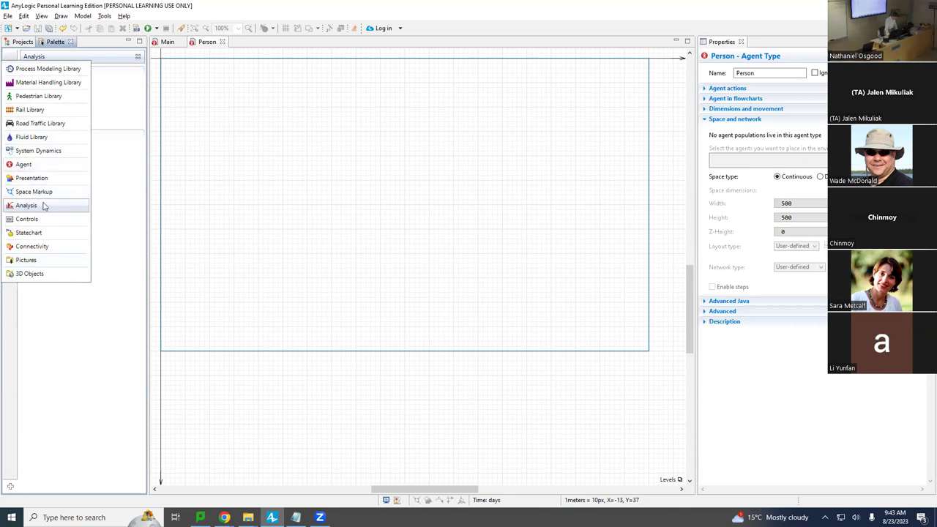
pyautogui.click(33, 178)
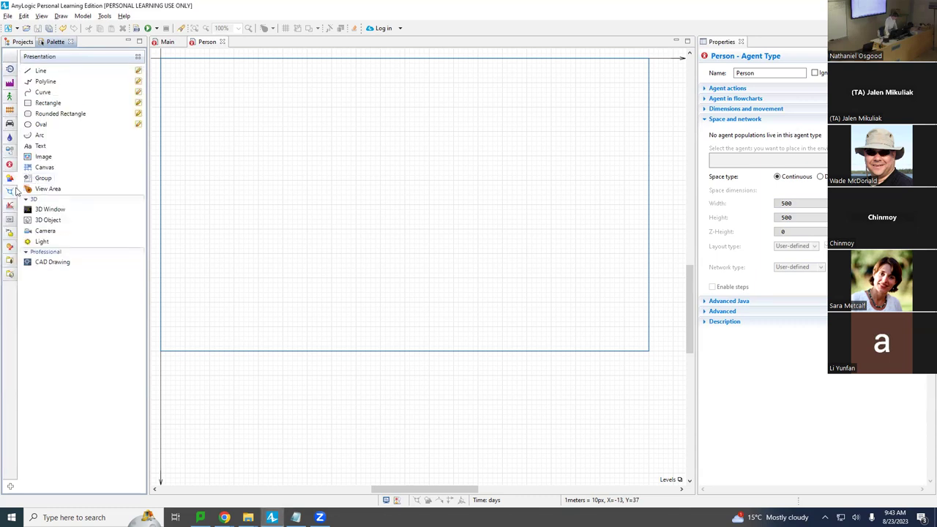
pyautogui.moveTo(11, 183)
pyautogui.click(10, 261)
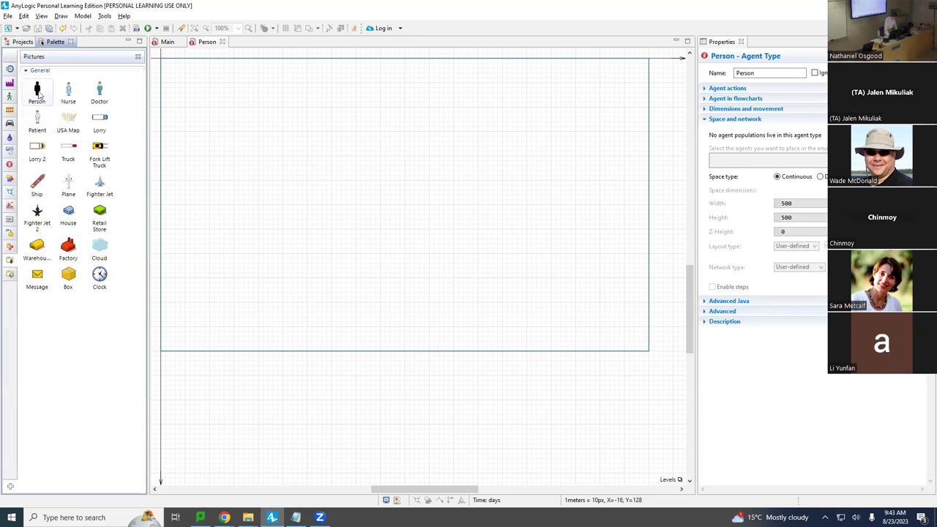
pyautogui.moveTo(39, 94)
pyautogui.mouseDown()
pyautogui.moveTo(67, 86)
pyautogui.moveTo(32, 97)
pyautogui.mouseUp()
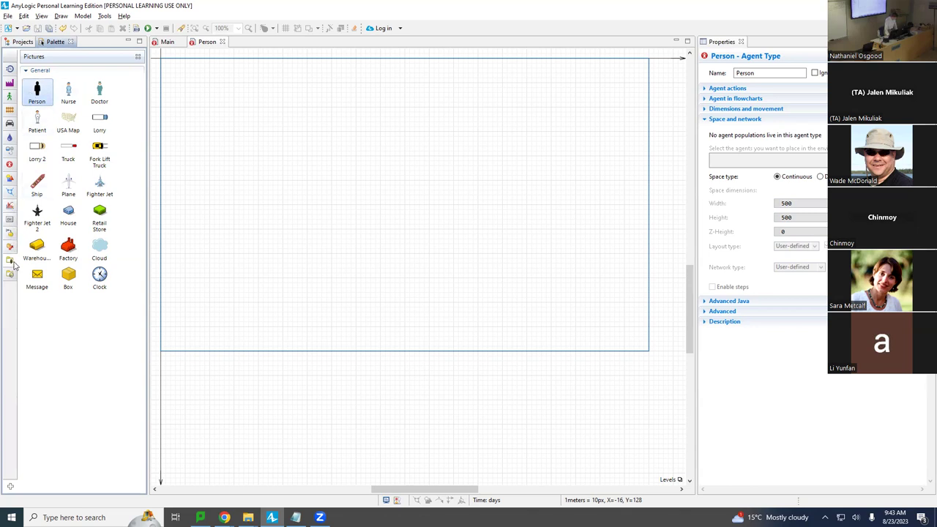
pyautogui.moveTo(13, 259)
pyautogui.moveTo(10, 267)
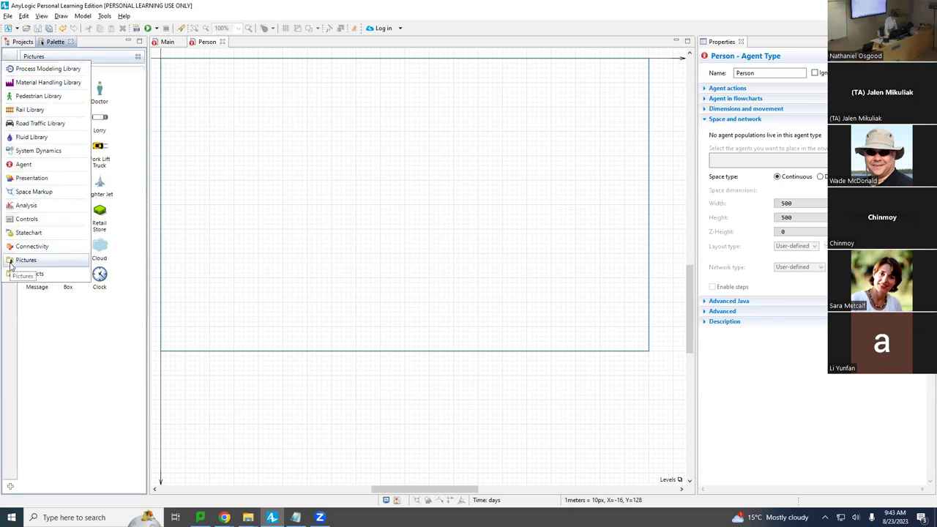
# Place the Person picture at the Person diagram's origin, then return to the project tree.
pyautogui.moveTo(31, 89); pyautogui.dragTo(161, 60)
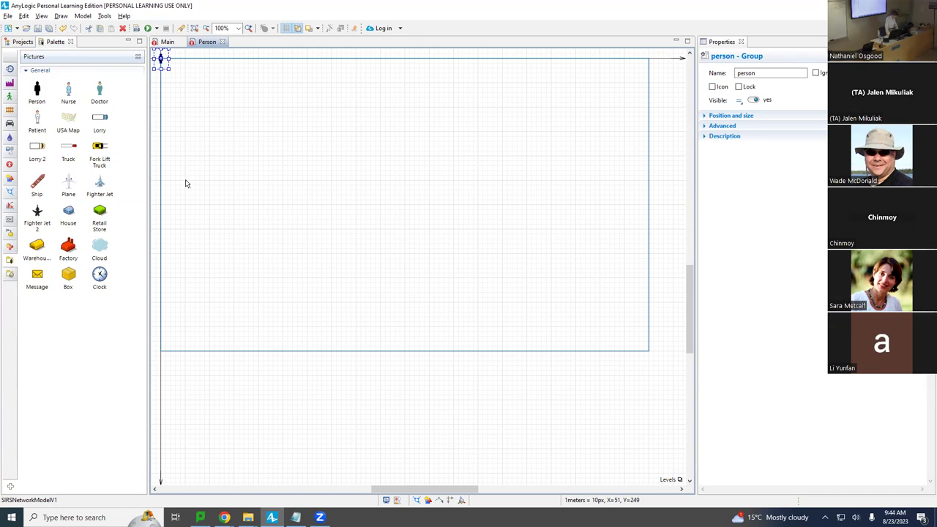
pyautogui.rightClick(569, 206)
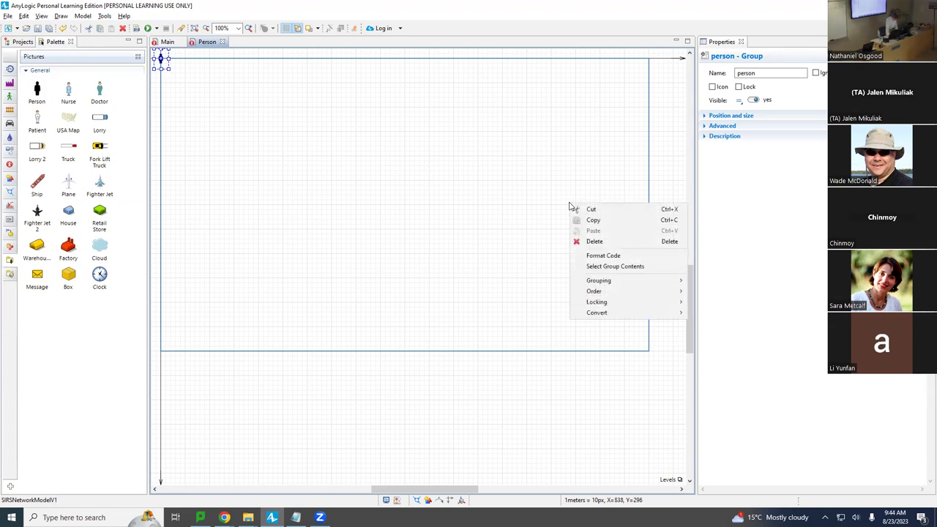
pyautogui.click(469, 177)
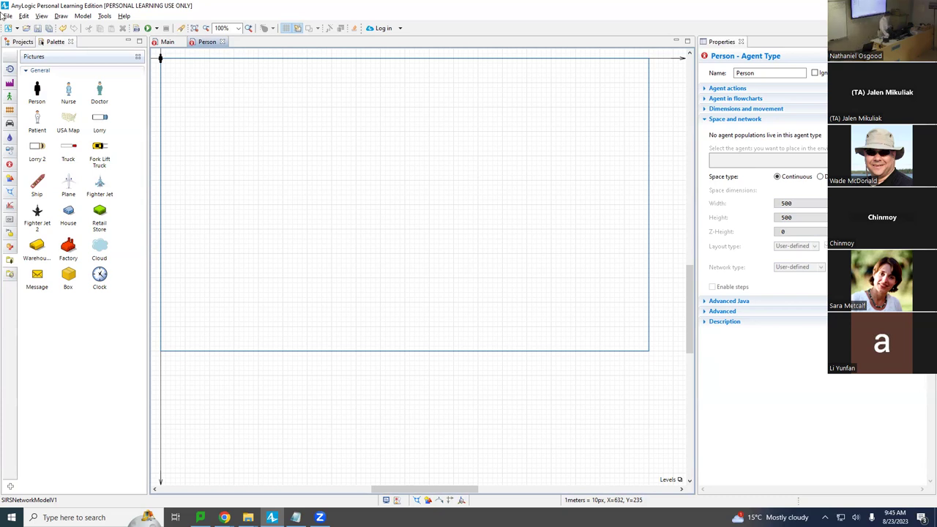
pyautogui.click(22, 42)
# Open the Main agent's diagram and try dragging Person onto it.
pyautogui.click(39, 62)
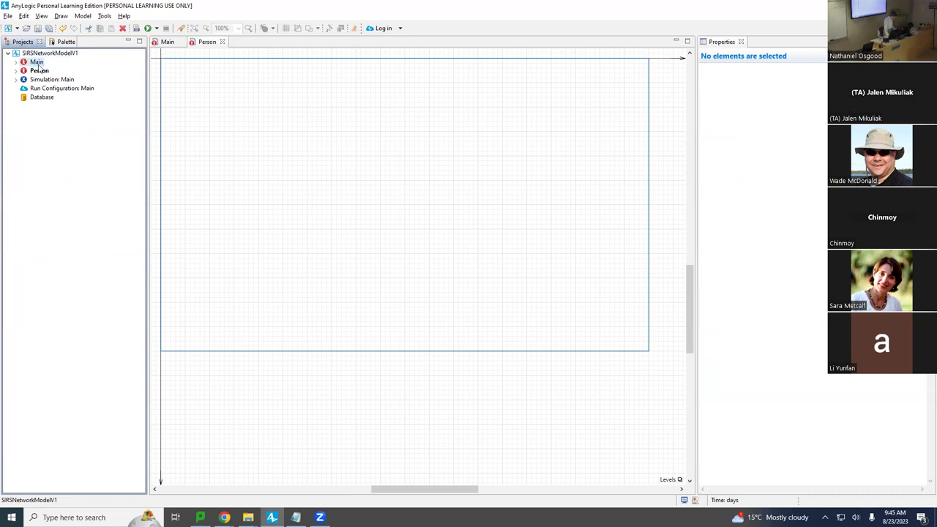
pyautogui.doubleClick(37, 63)
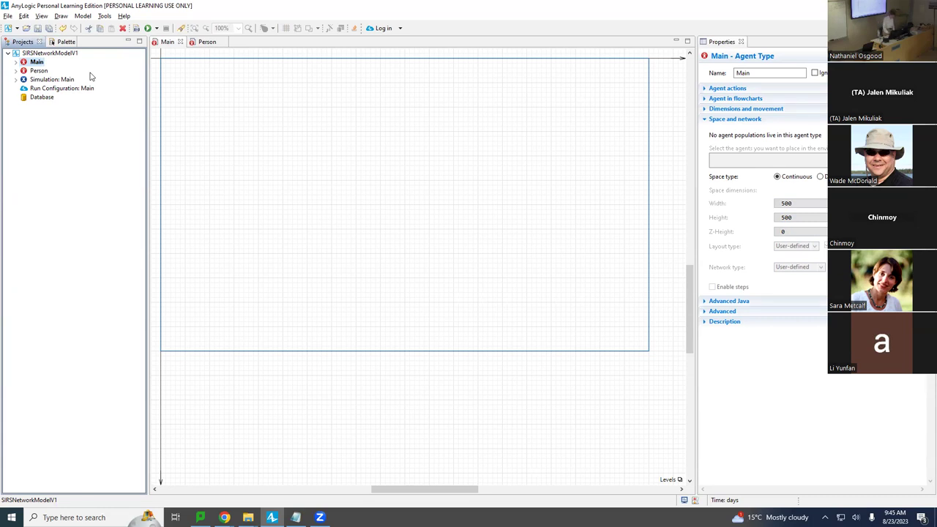
pyautogui.click(38, 71)
pyautogui.moveTo(114, 84); pyautogui.dragTo(20, 84)
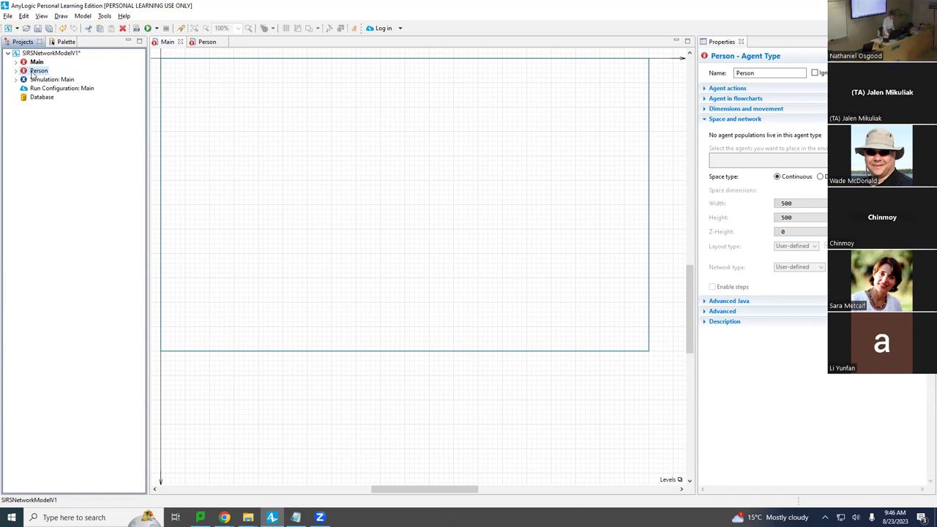
# Add a Person agent to Main, name it population, and make it a population of agents.
pyautogui.moveTo(32, 74); pyautogui.dragTo(201, 85)
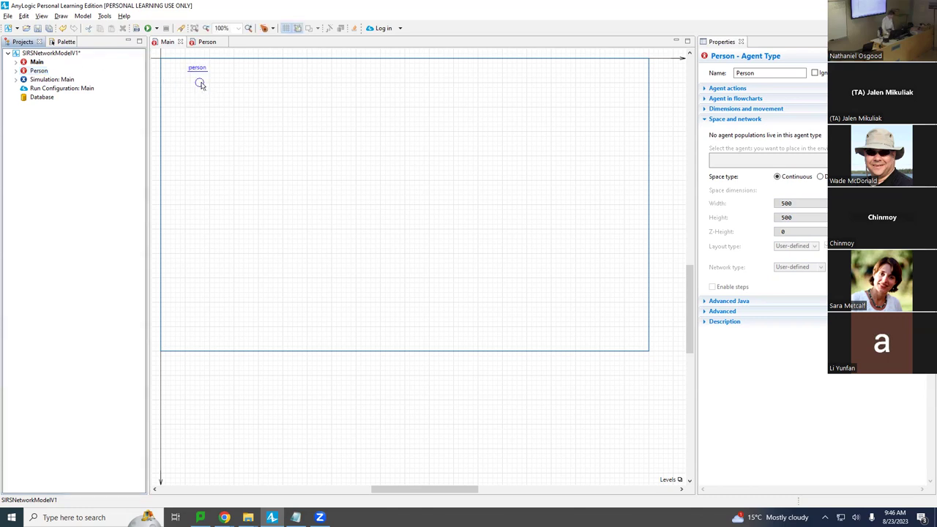
pyautogui.click(199, 84)
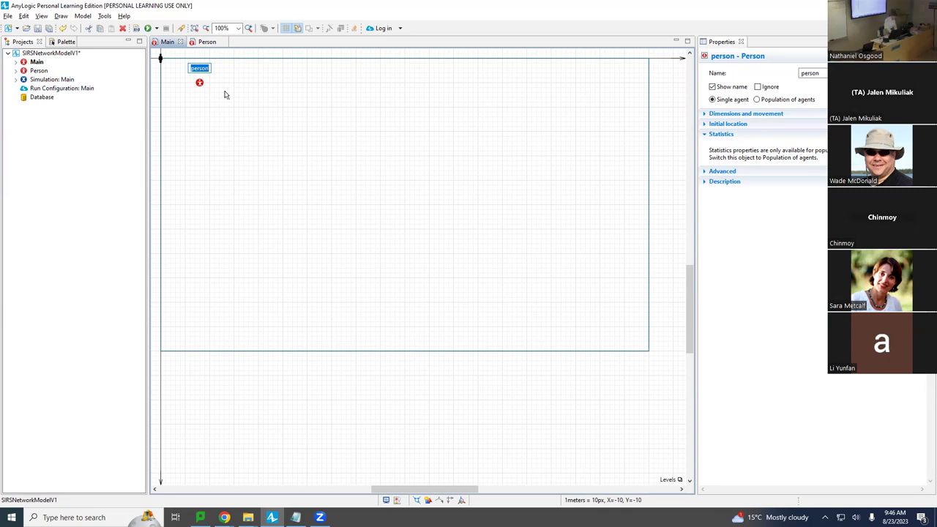
pyautogui.write('populatoin')
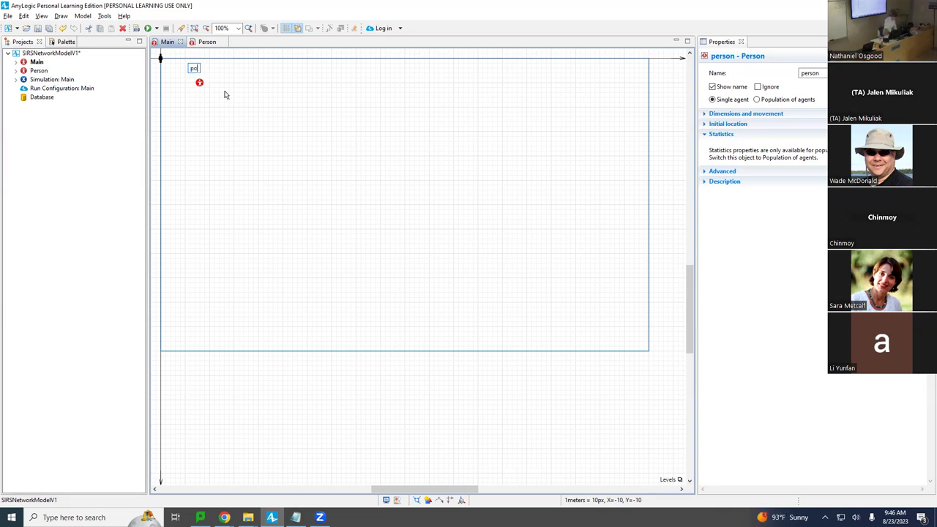
pyautogui.press('Return')
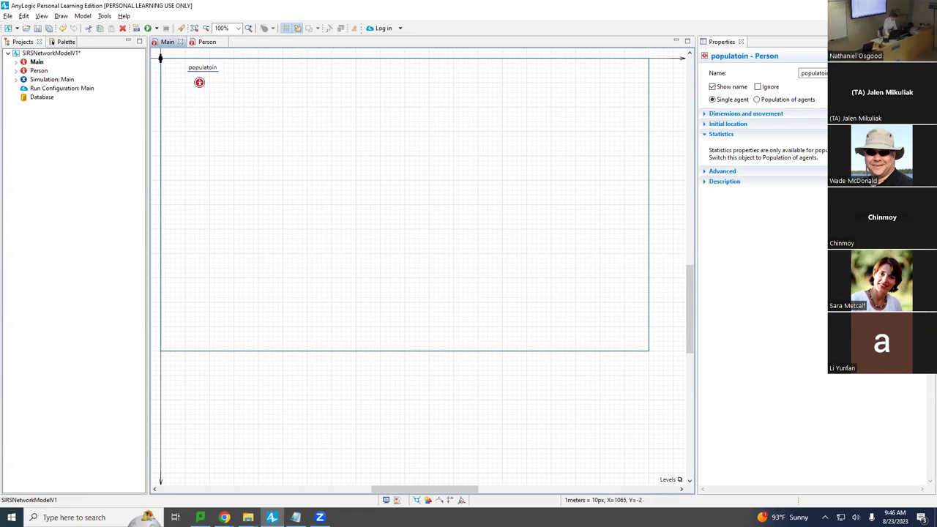
pyautogui.click(740, 41)
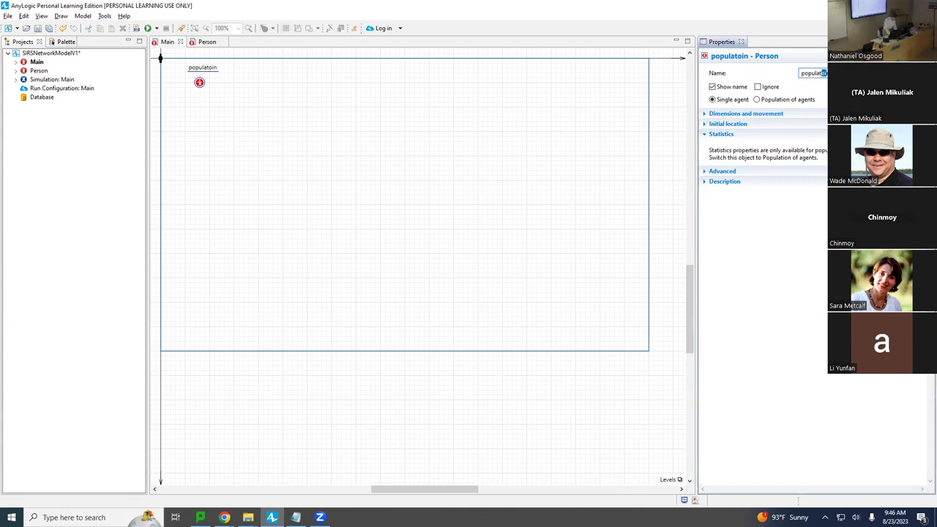
pyautogui.hotkey('ctrl', 's')
pyautogui.click(761, 99)
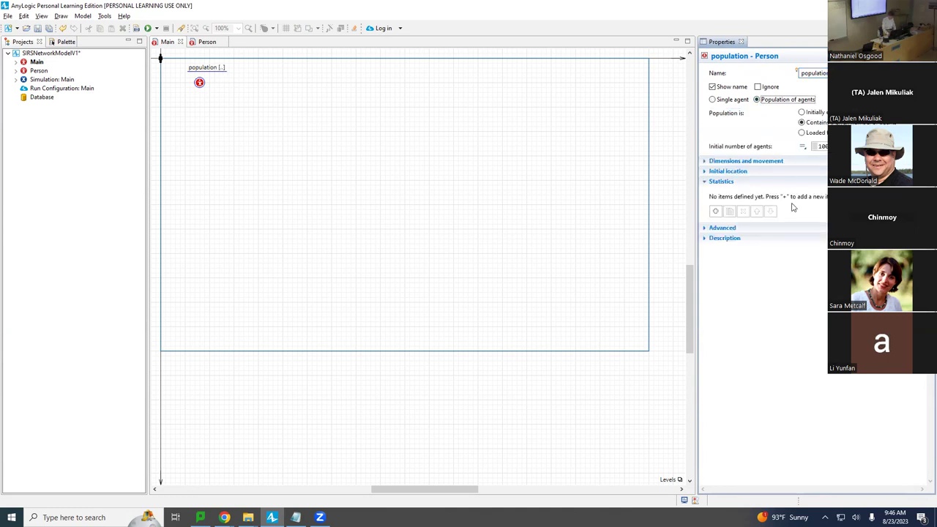
# Save the model with its 100-agent population.
pyautogui.hotkey('ctrl', 's')
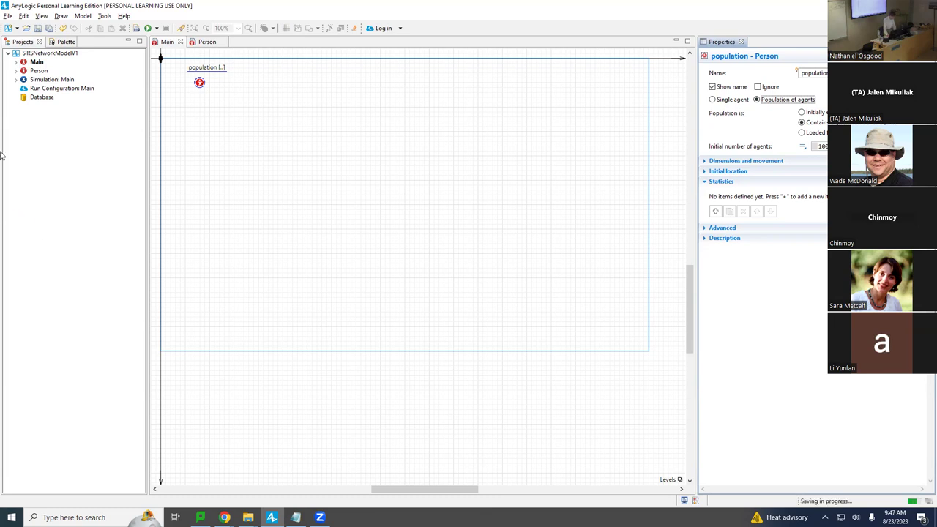
# Build the SIRSNetworkModelV1 model from the Simulation: Main experiment.
pyautogui.click(68, 80)
pyautogui.rightClick(68, 80)
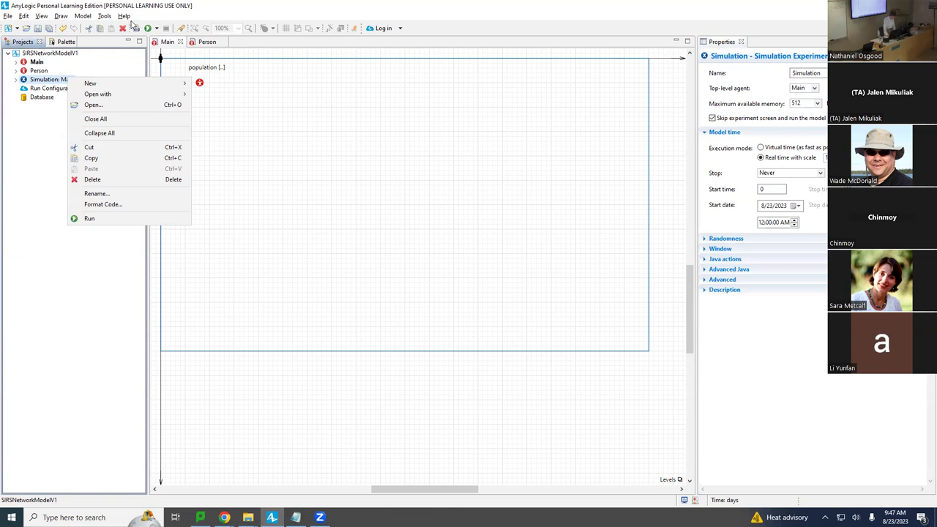
pyautogui.click(135, 28)
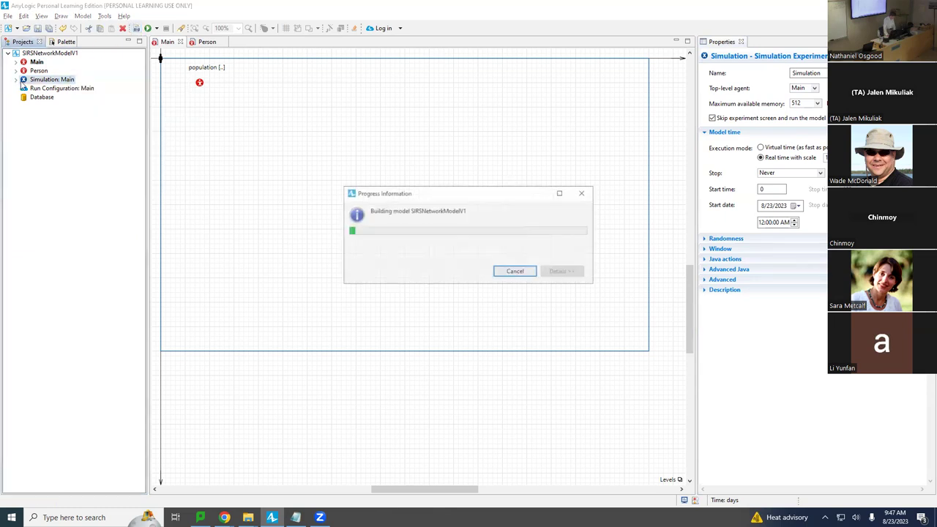
# Run Simulation: Main, inspect the population's 100 agents, then stop and close the run.
pyautogui.rightClick(42, 80)
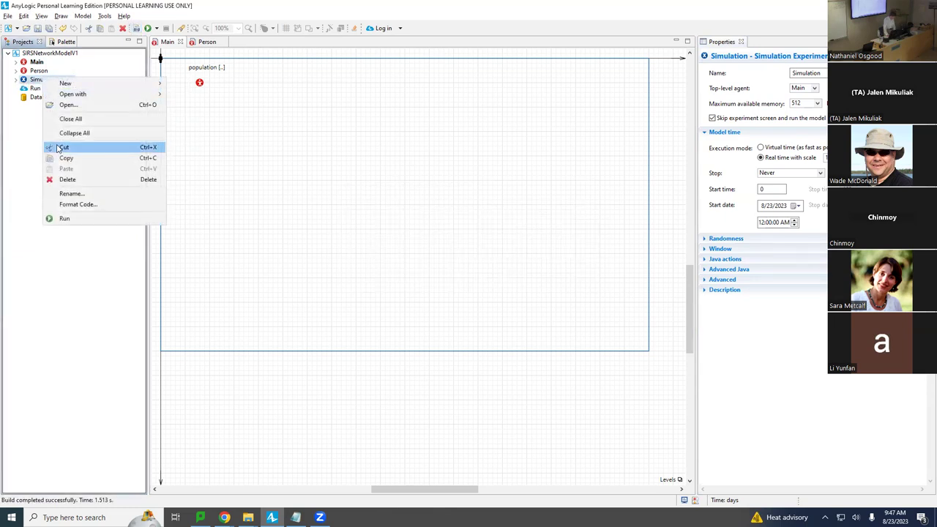
pyautogui.click(88, 218)
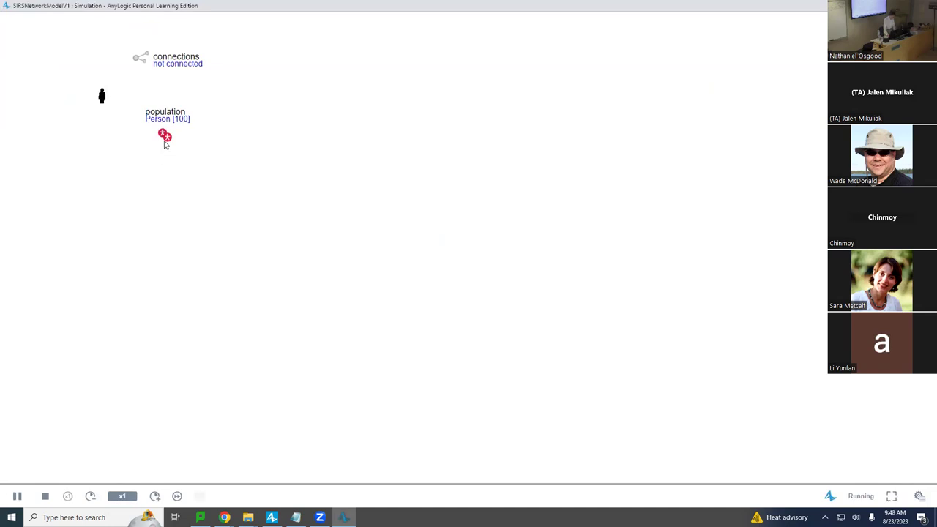
pyautogui.click(166, 139)
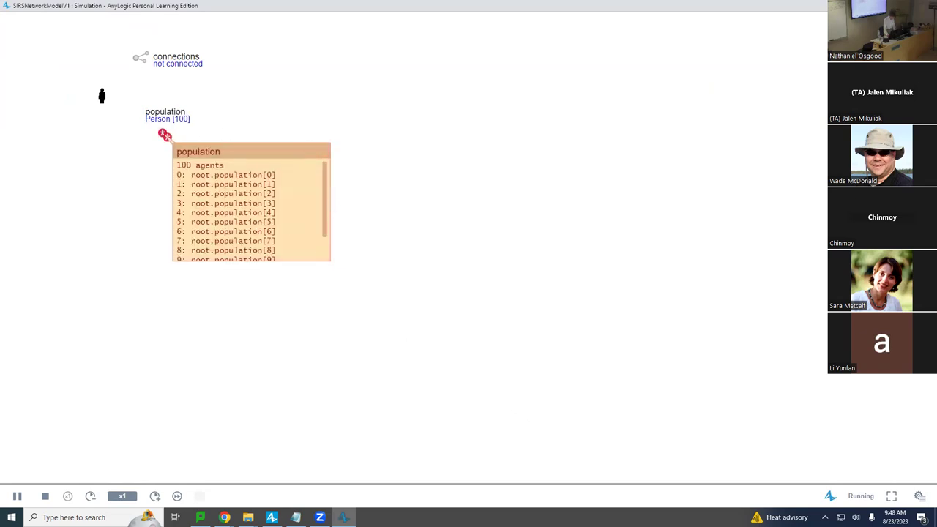
pyautogui.click(919, 496)
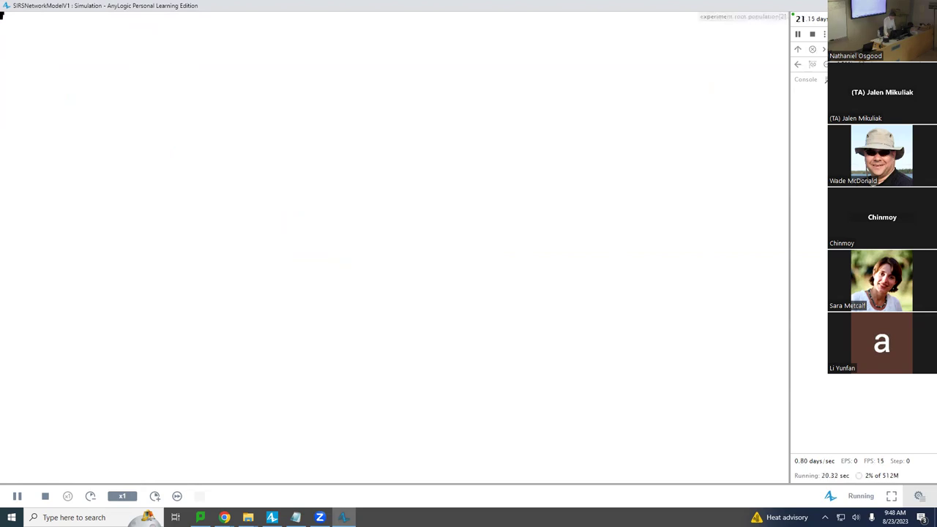
pyautogui.click(811, 33)
pyautogui.hotkey('alt', 'F4')
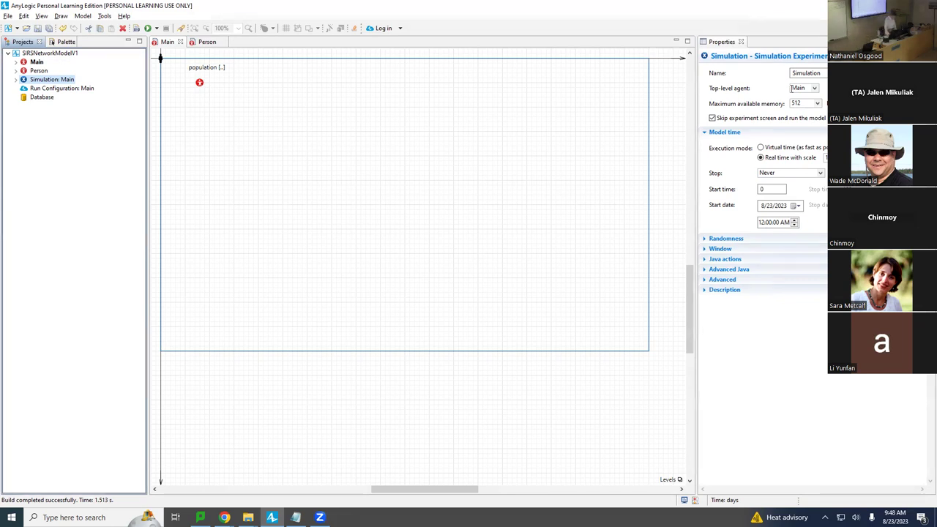
# Set the population's initial location to the specified point (0, 0, 0).
pyautogui.click(37, 61)
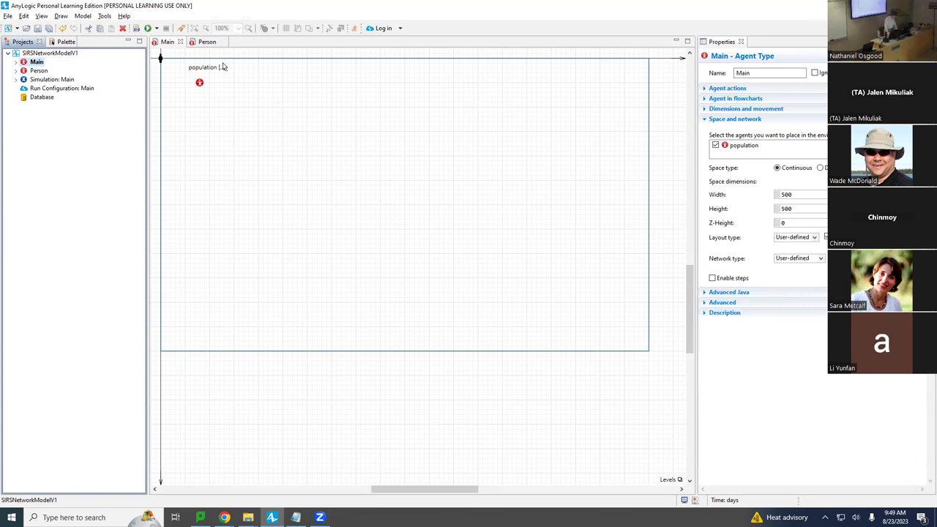
pyautogui.click(200, 83)
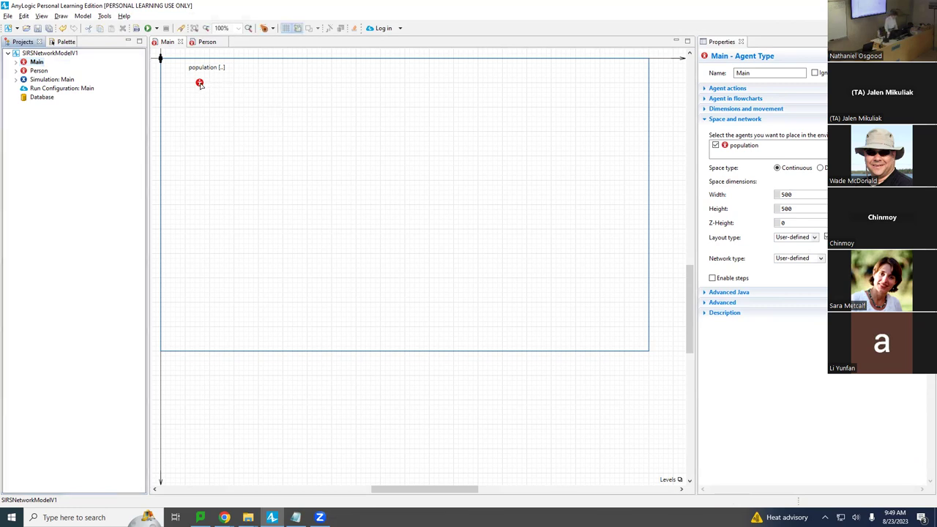
pyautogui.click(200, 84)
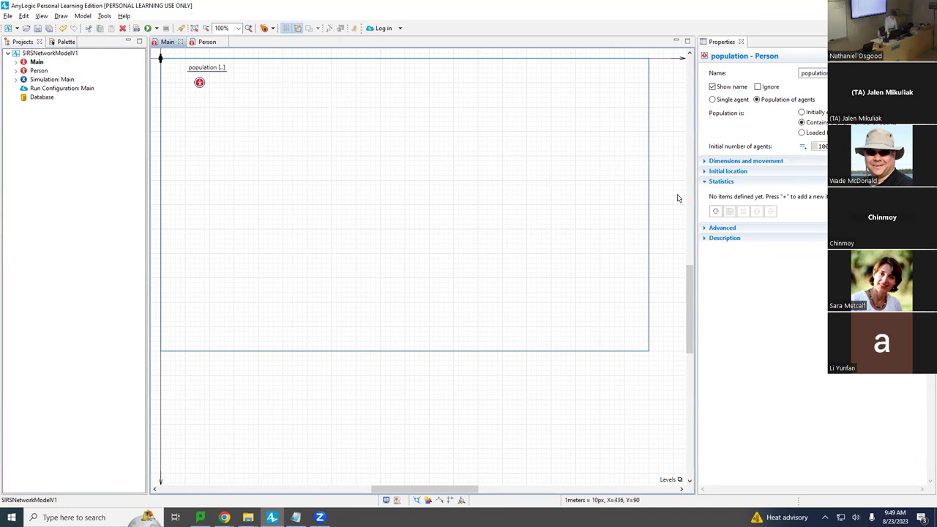
pyautogui.click(705, 171)
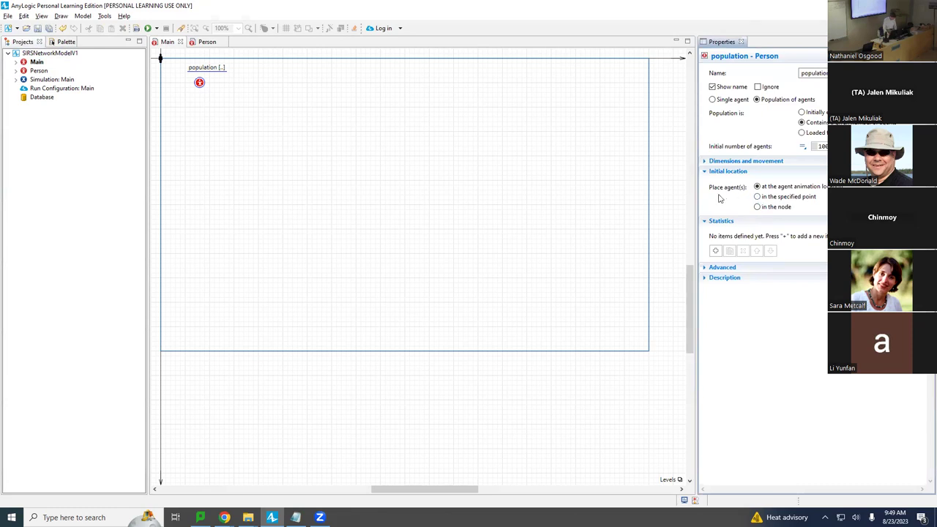
pyautogui.click(757, 197)
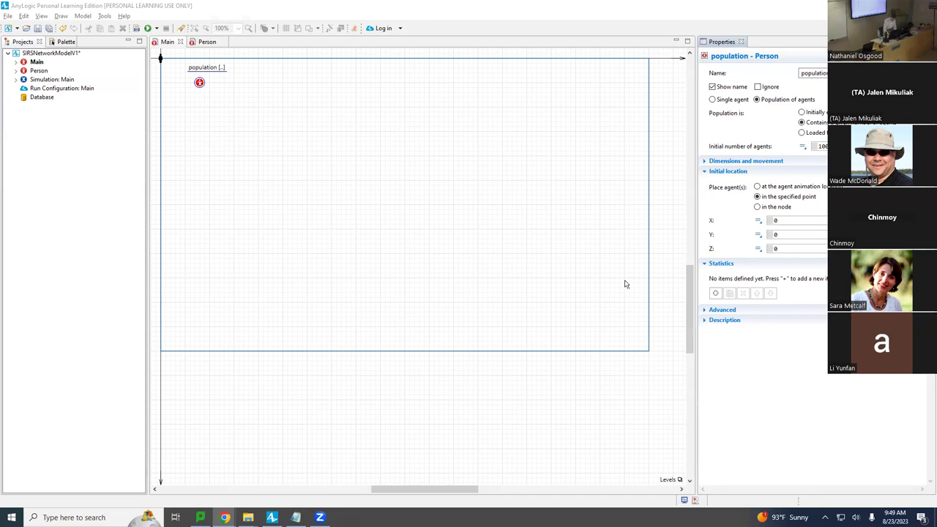
# Enter uniform(0.0, spaceWidth()) as the population's initial X and select the whole expression.
pyautogui.click(802, 221)
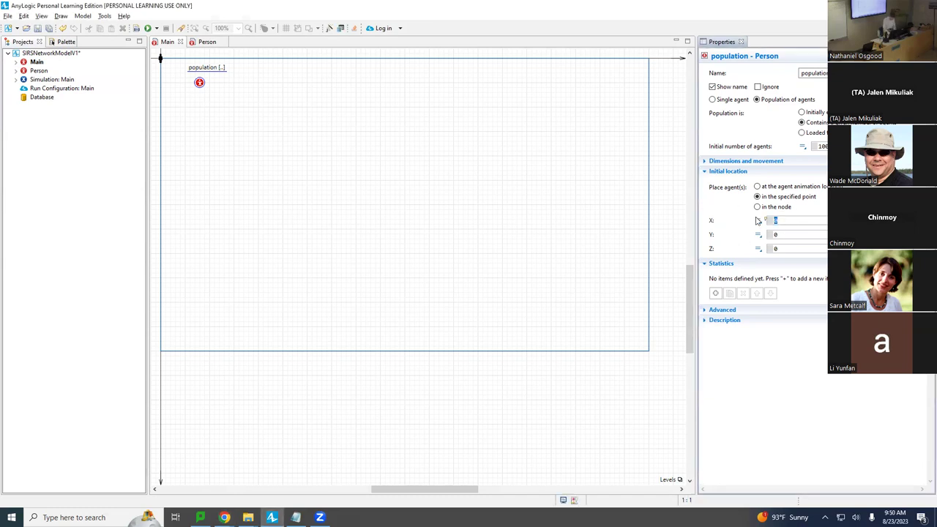
pyautogui.click(758, 221)
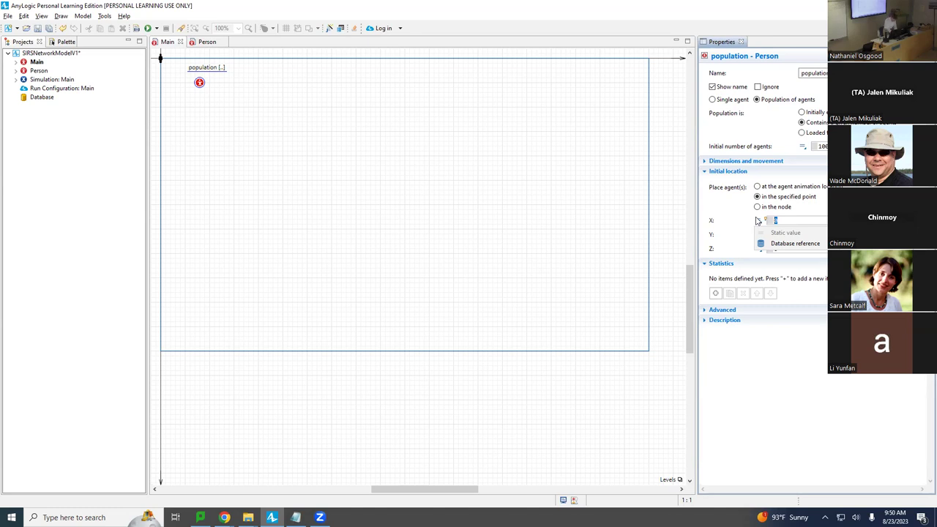
pyautogui.write('uniform')
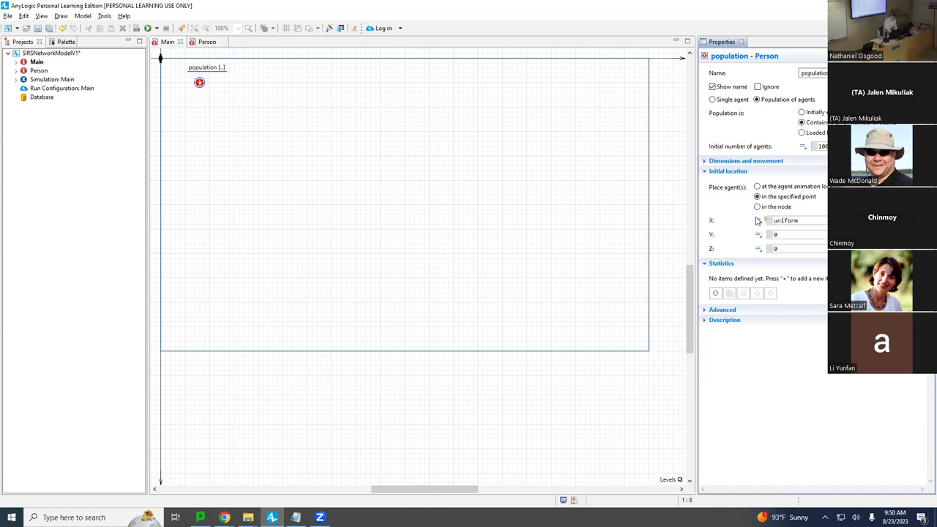
pyautogui.write('(0.0,')
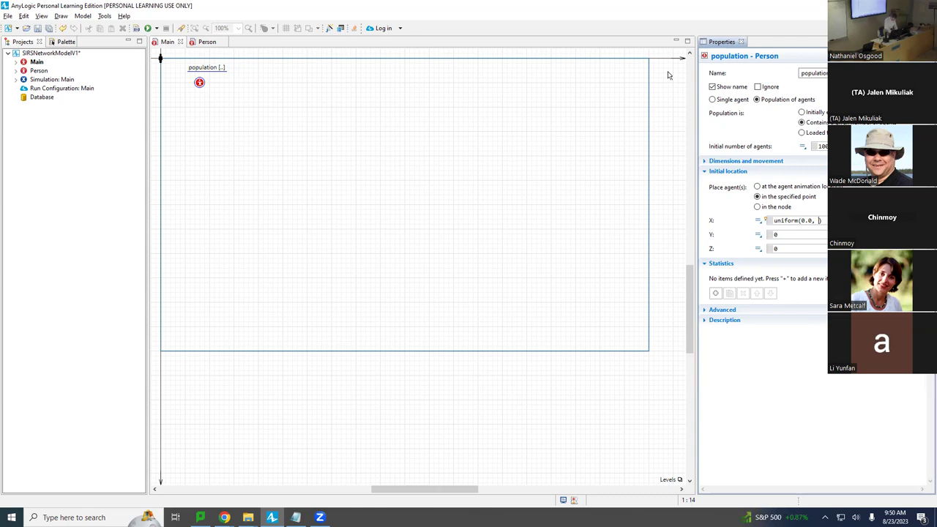
pyautogui.write('spa')
pyautogui.hotkey('ctrl', 'space')
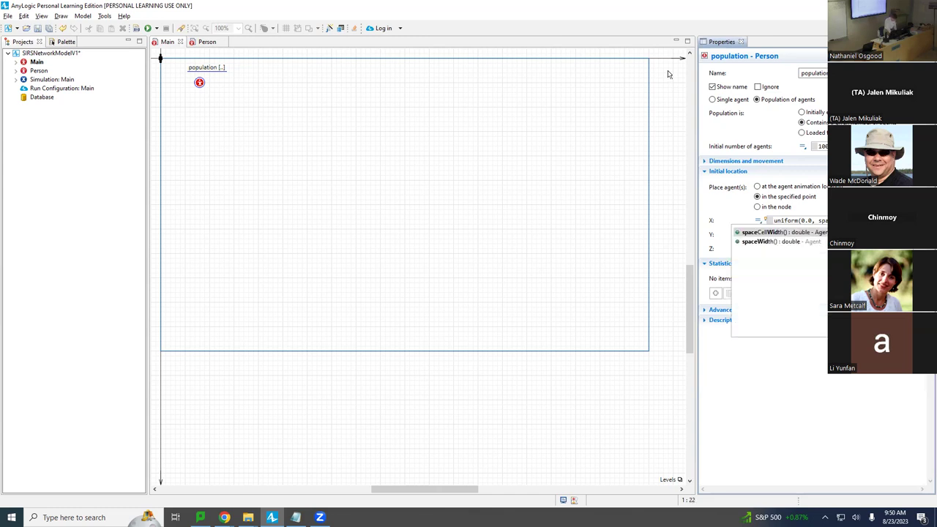
pyautogui.press('Down')
pyautogui.press('Return')
pyautogui.hotkey('ctrl', 'shift', 'Left')
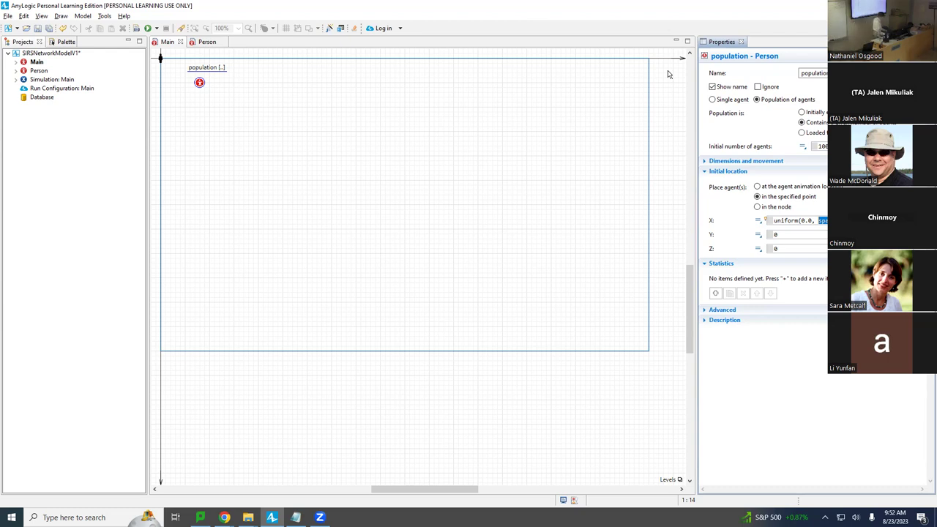
pyautogui.press('End')
pyautogui.hotkey('ctrl', 'shift', 'Left')
pyautogui.hotkey('ctrl', 'shift', 'Left')
pyautogui.hotkey('shift', 'Home')
pyautogui.hotkey('ctrl', 'c')
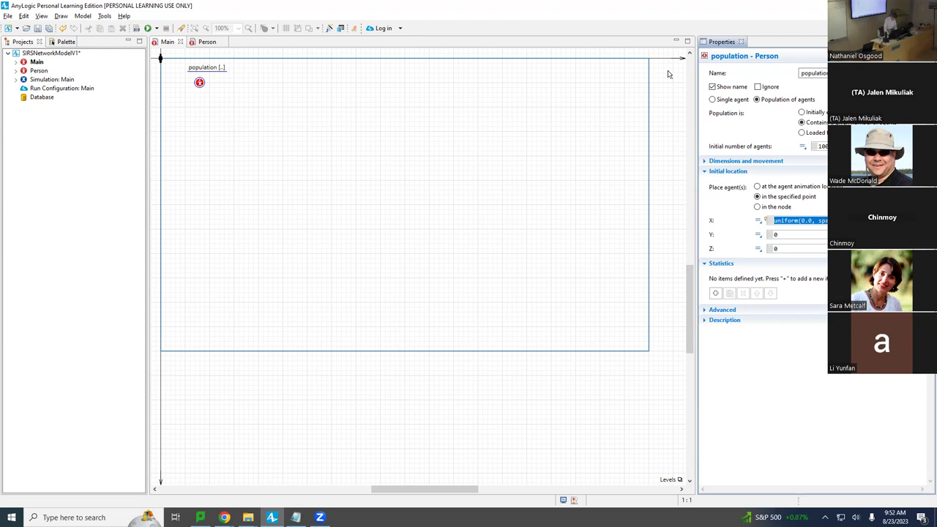
# Paste the copied uniform(0.0, …) expression into the population's Y start position.
pyautogui.click(767, 234)
pyautogui.hotkey('ctrl', 'v')
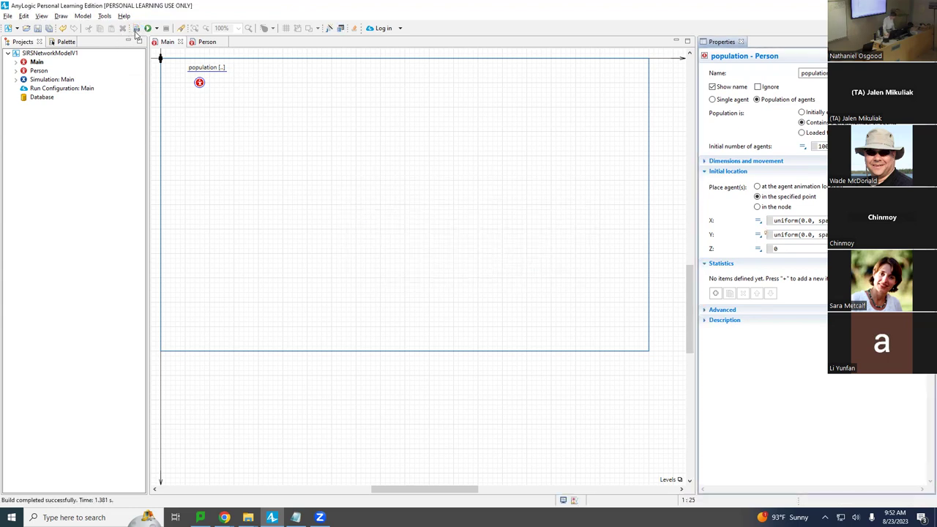
# Run the Simulation: Main experiment to see 100 Person agents scattered at random.
pyautogui.rightClick(30, 83)
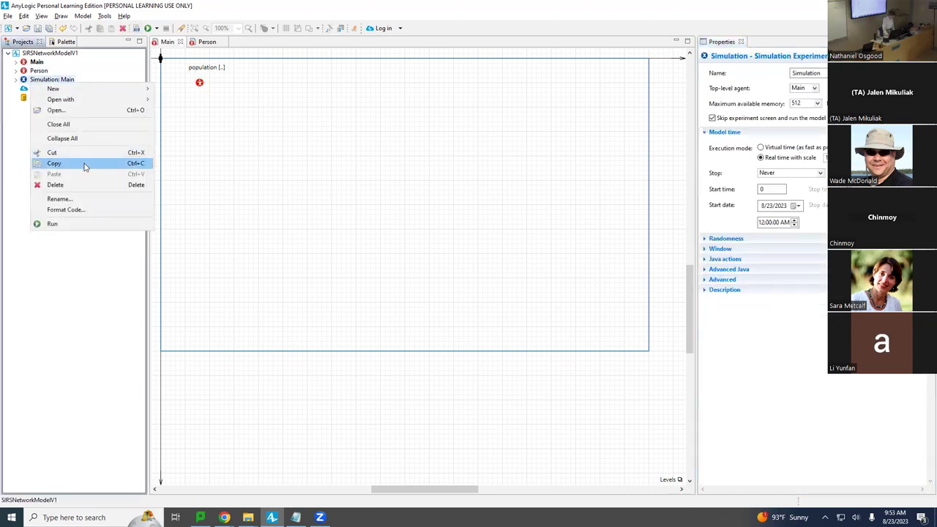
pyautogui.click(101, 226)
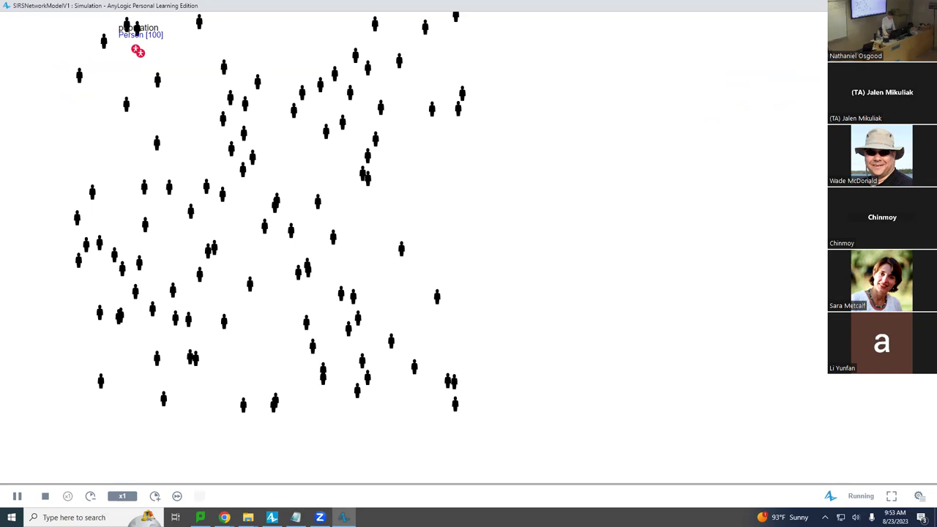
# Close the running simulation window with Alt+F4.
pyautogui.hotkey('alt', 'F4')
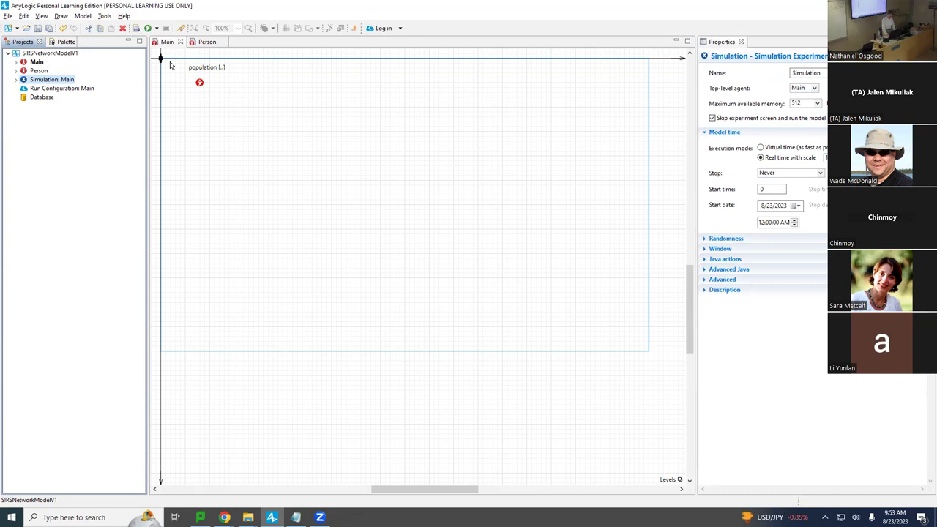
# Open the Person agent's diagram and inspect the person group's position at (0, 0, 0) and its advanced settings.
pyautogui.click(41, 71)
pyautogui.doubleClick(41, 71)
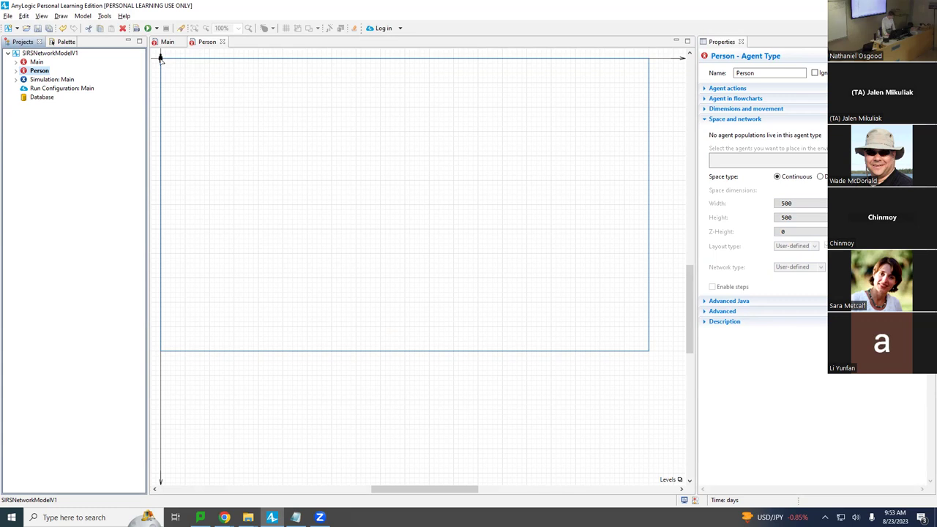
pyautogui.click(161, 60)
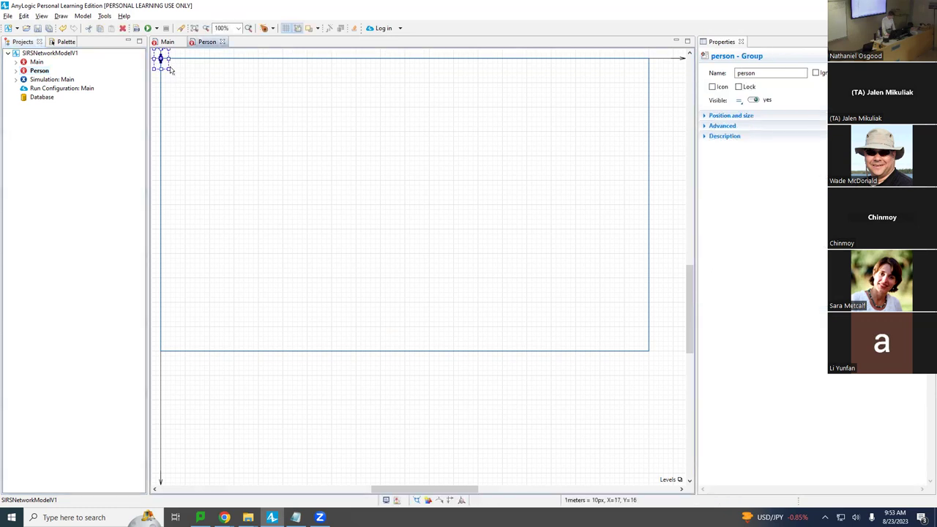
pyautogui.click(704, 115)
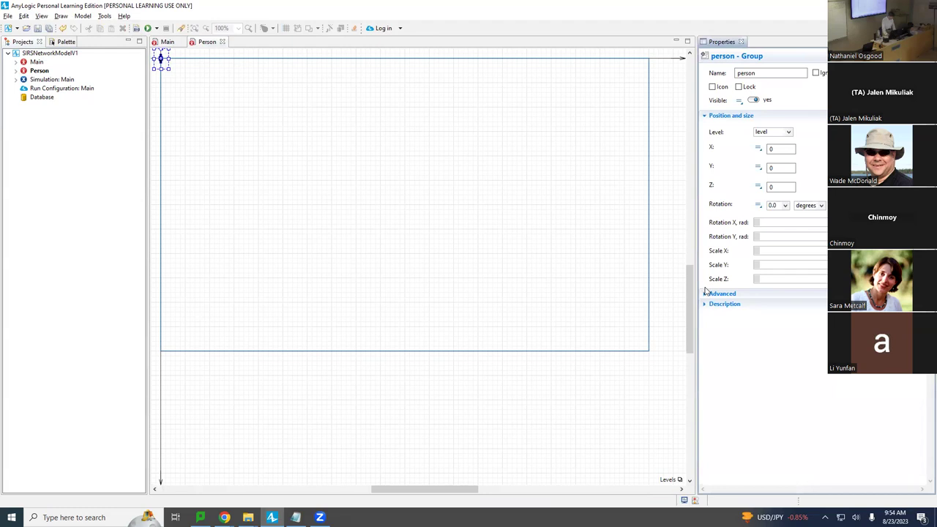
pyautogui.click(704, 294)
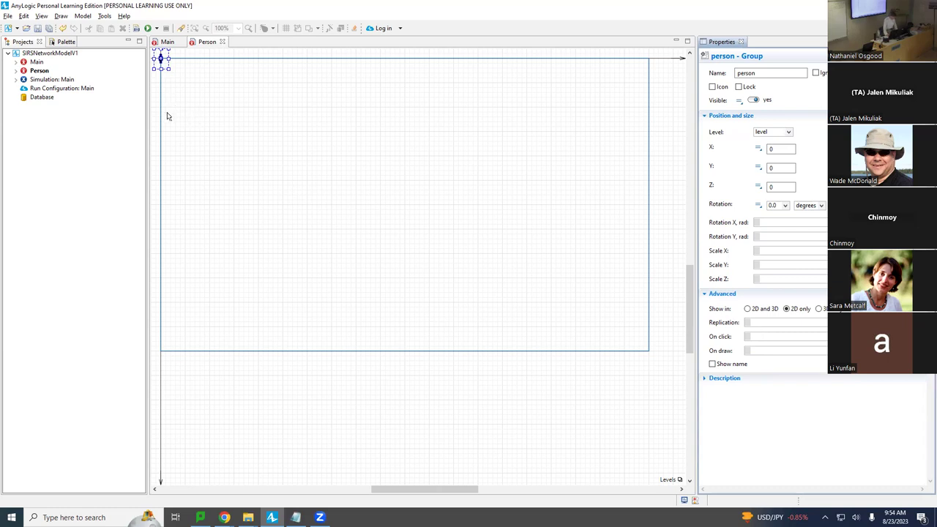
pyautogui.click(16, 71)
pyautogui.click(16, 71)
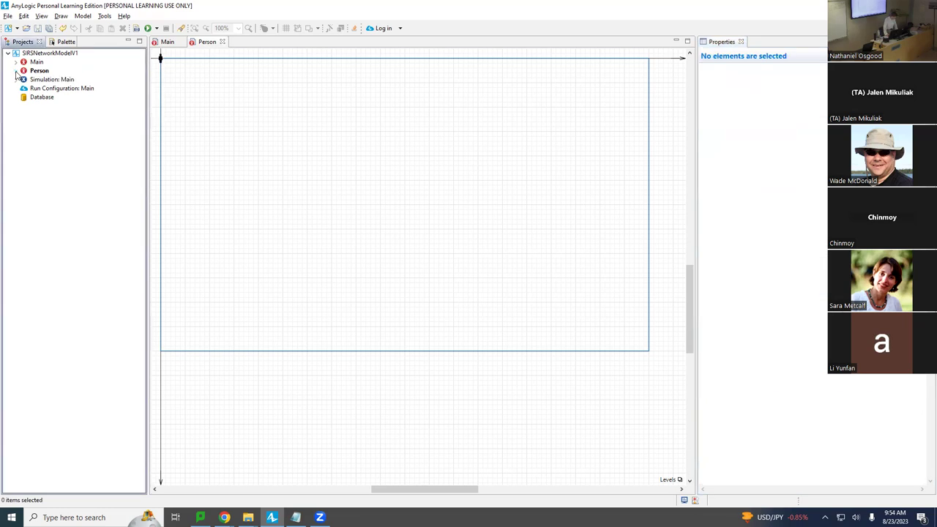
# Expand Person > Presentation > level > person in the Projects tree and select the shapeBody curve.
pyautogui.click(16, 71)
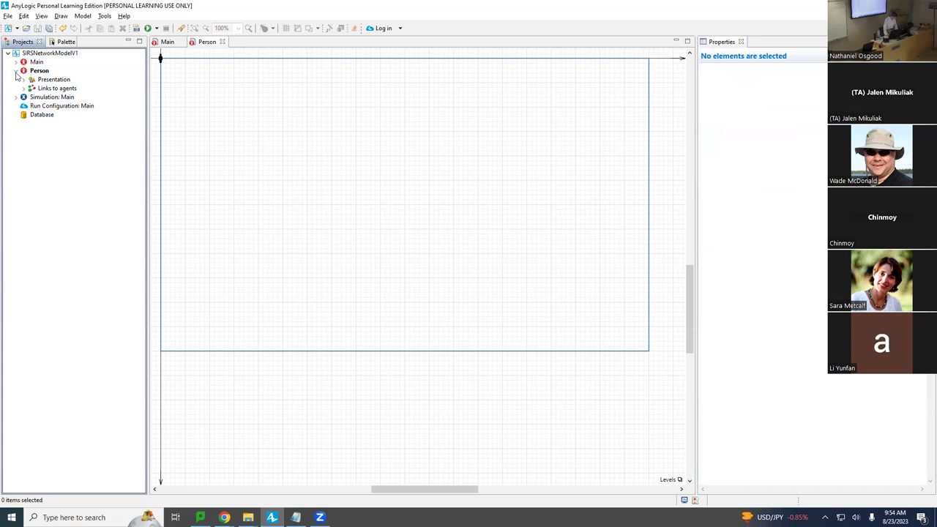
pyautogui.click(16, 70)
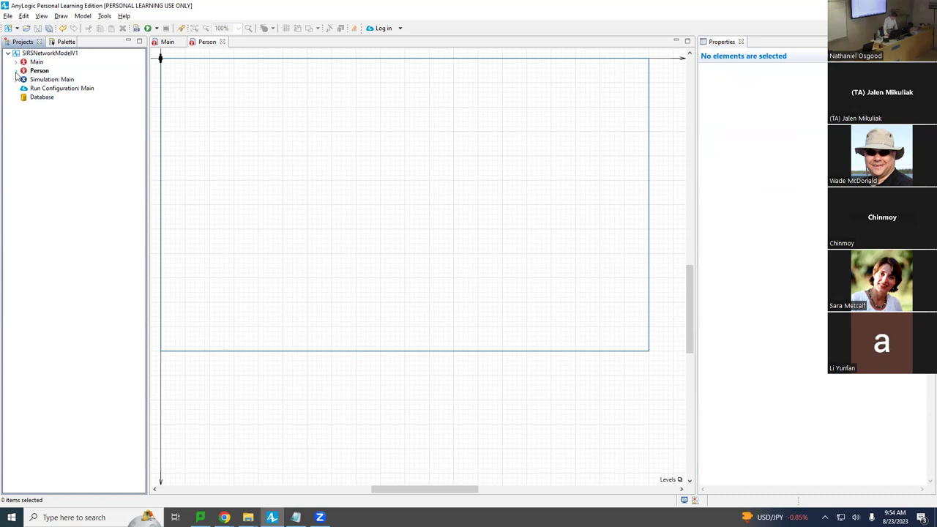
pyautogui.click(16, 71)
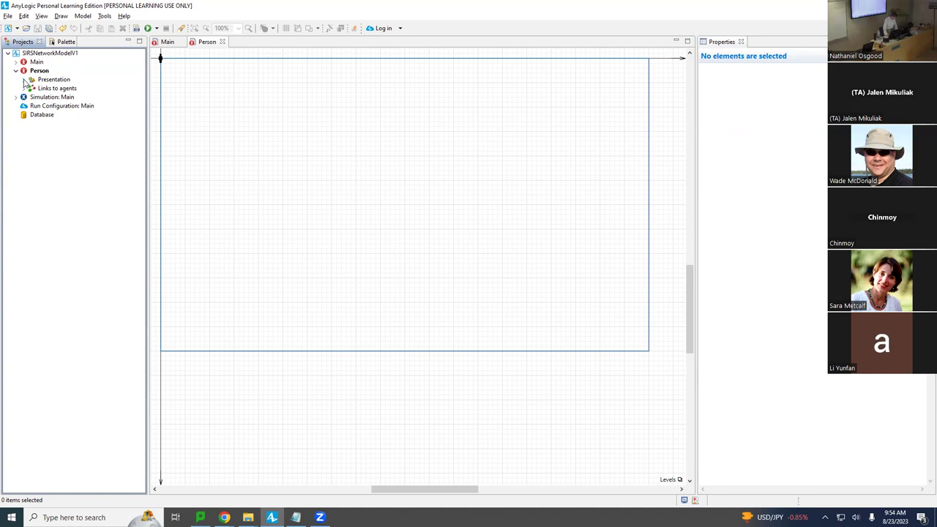
pyautogui.click(24, 80)
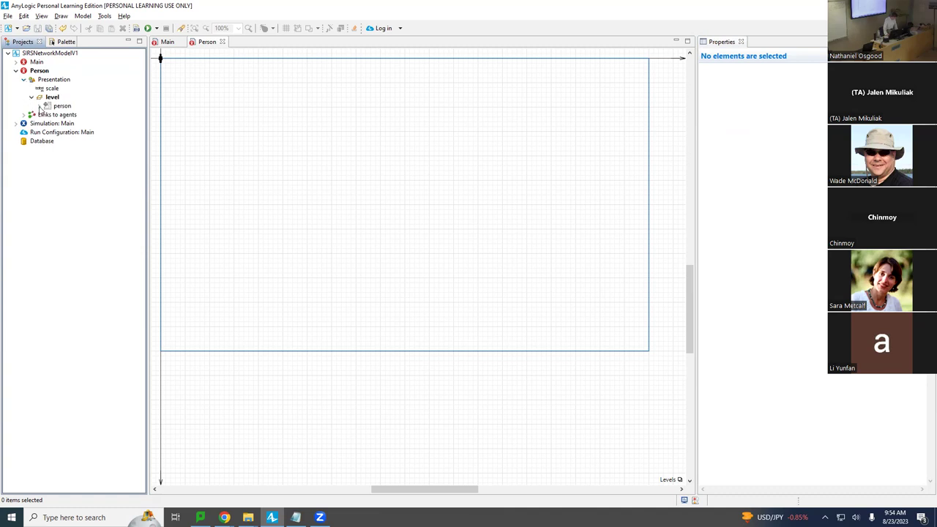
pyautogui.click(40, 108)
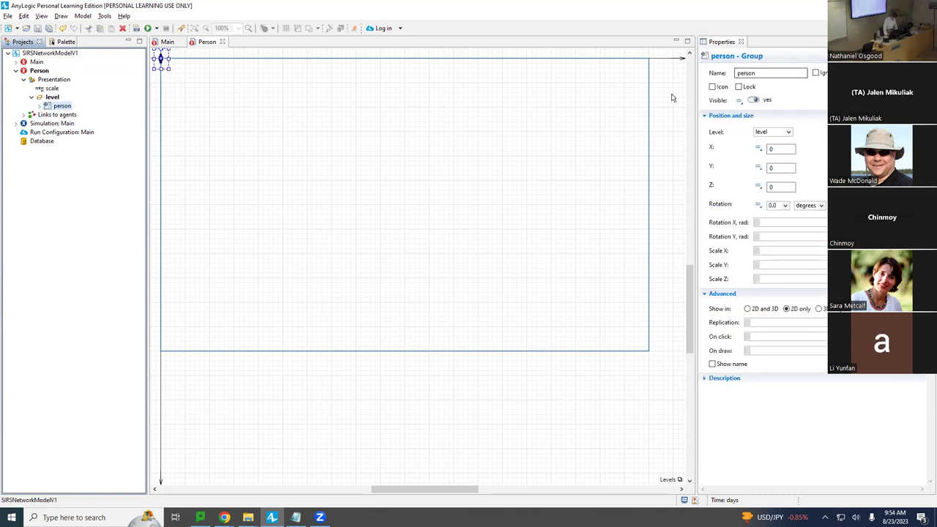
pyautogui.click(40, 106)
pyautogui.click(70, 115)
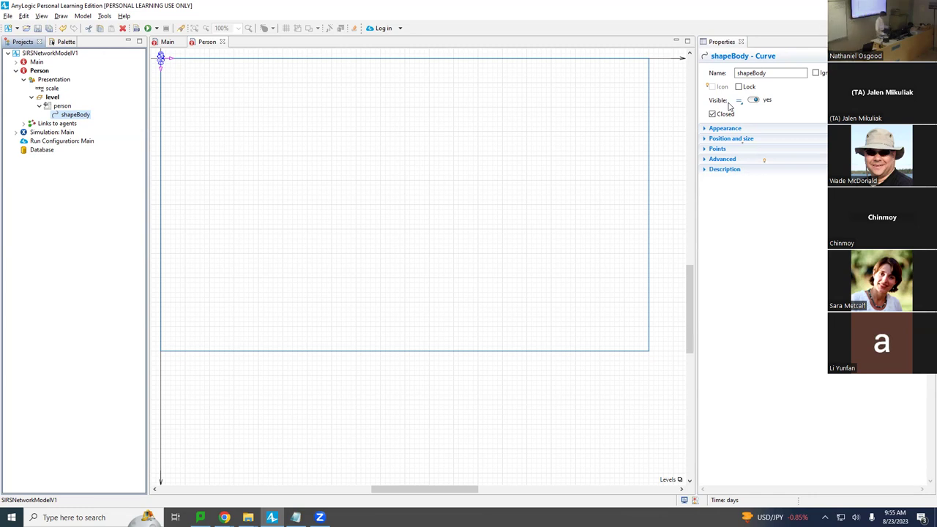
# Change the shapeBody curve's fill color from black to red, then deselect it.
pyautogui.click(704, 129)
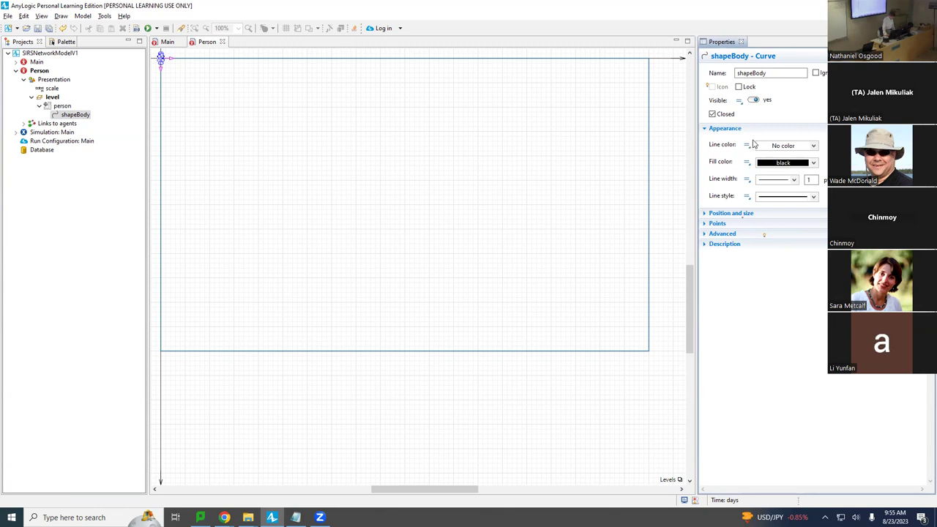
pyautogui.click(813, 163)
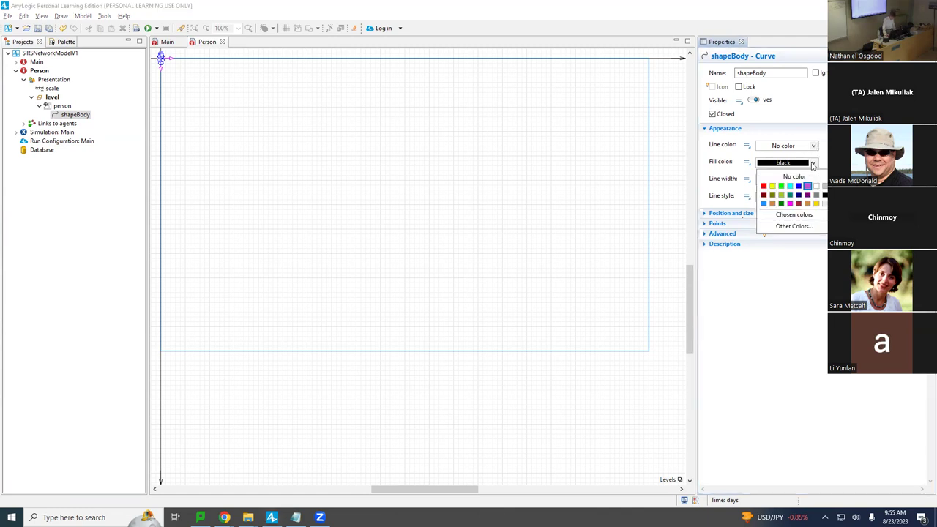
pyautogui.click(763, 187)
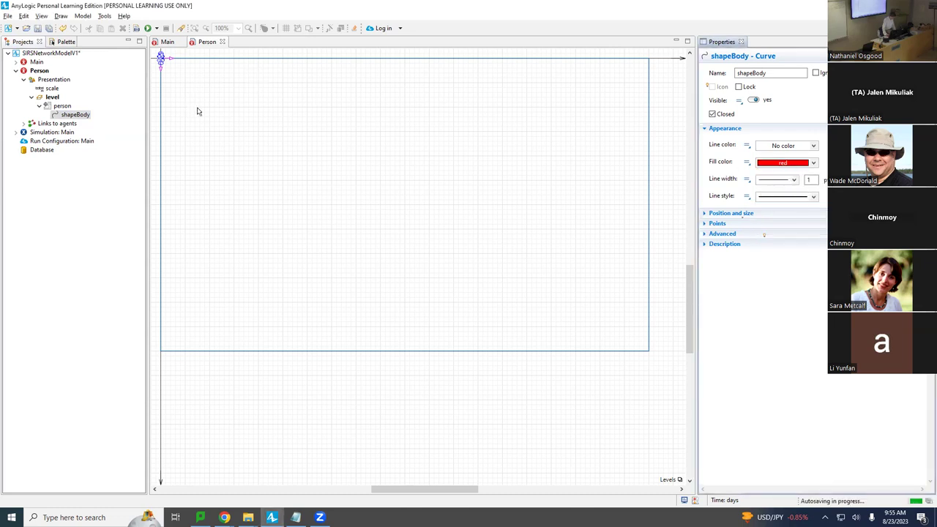
pyautogui.click(199, 110)
pyautogui.click(166, 65)
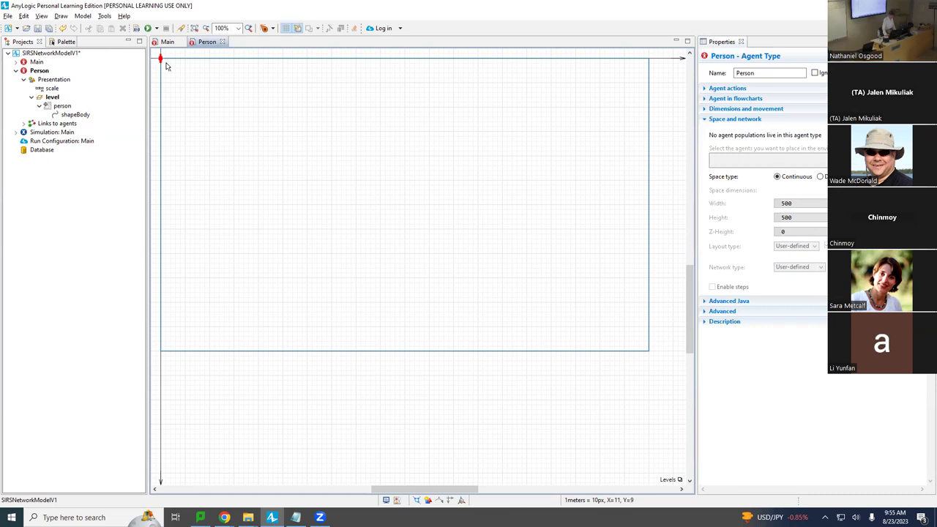
pyautogui.rightClick(57, 131)
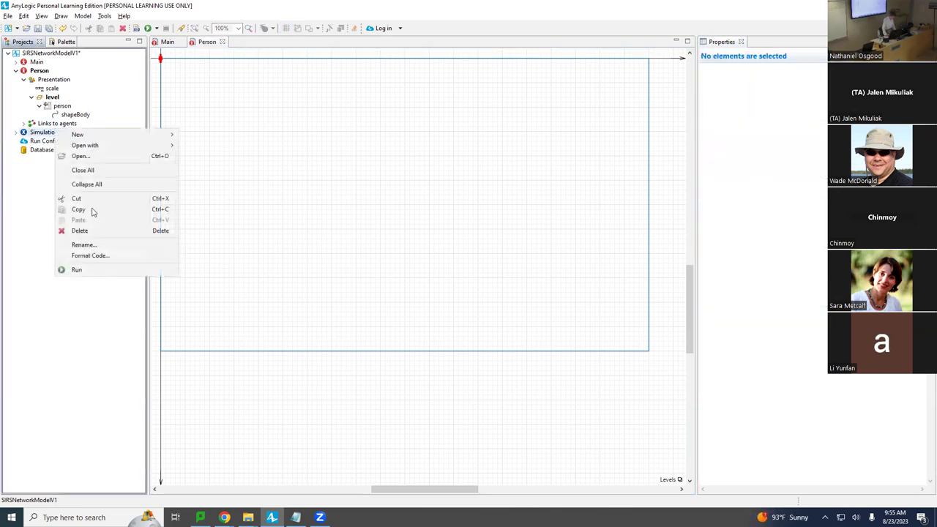
pyautogui.click(77, 269)
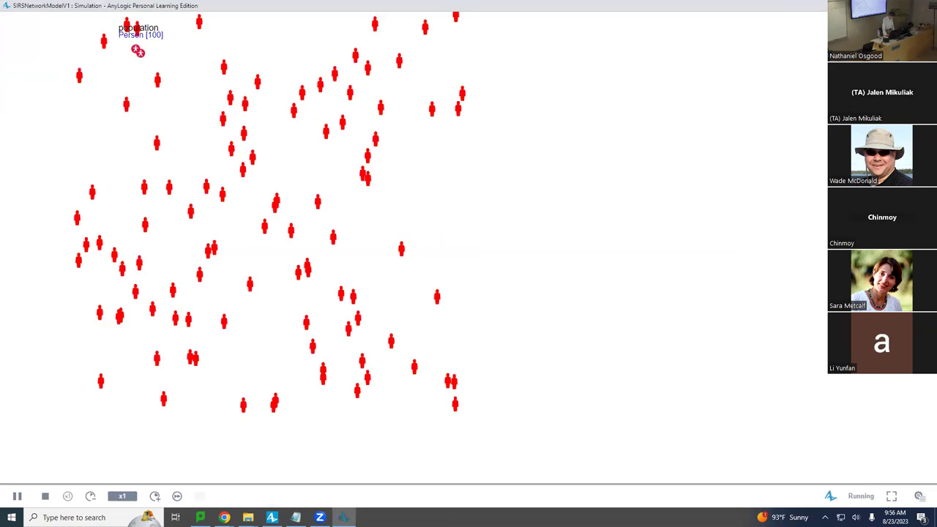
pyautogui.hotkey('alt', 'F4')
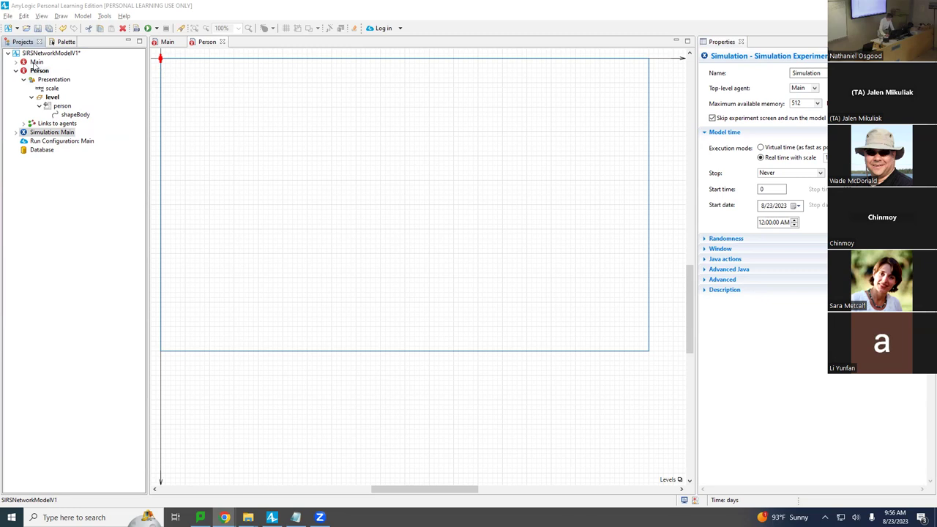
# Drag a Parameter from the Agent palette onto the Person diagram and name it income.
pyautogui.click(63, 42)
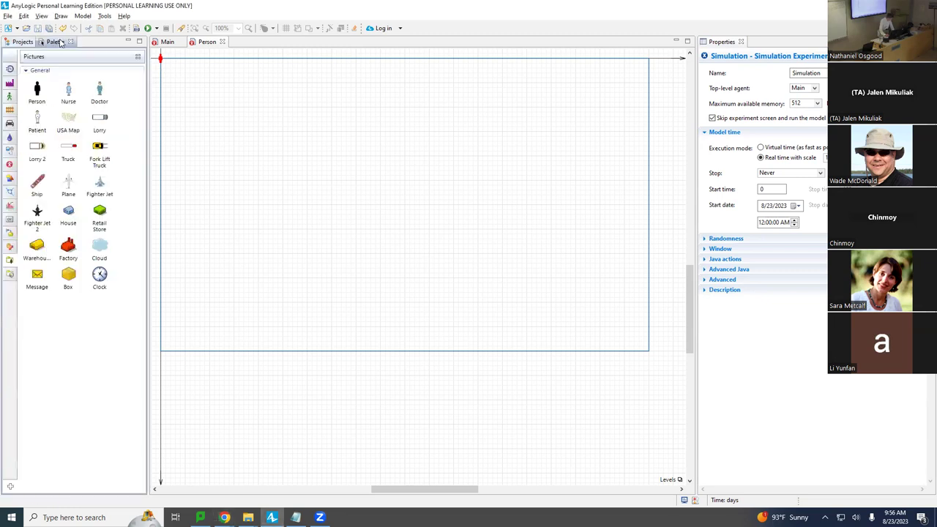
pyautogui.click(324, 476)
pyautogui.hscroll(-5, 325, 477)
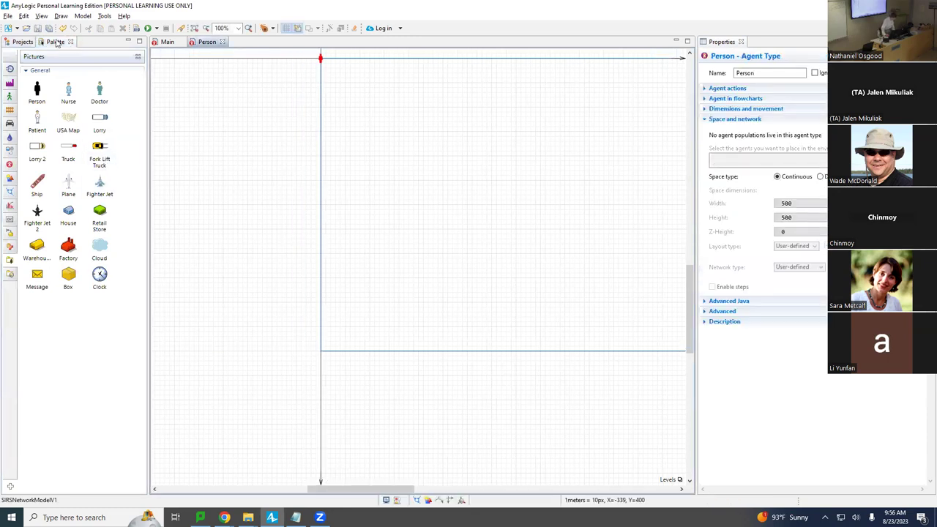
pyautogui.click(9, 164)
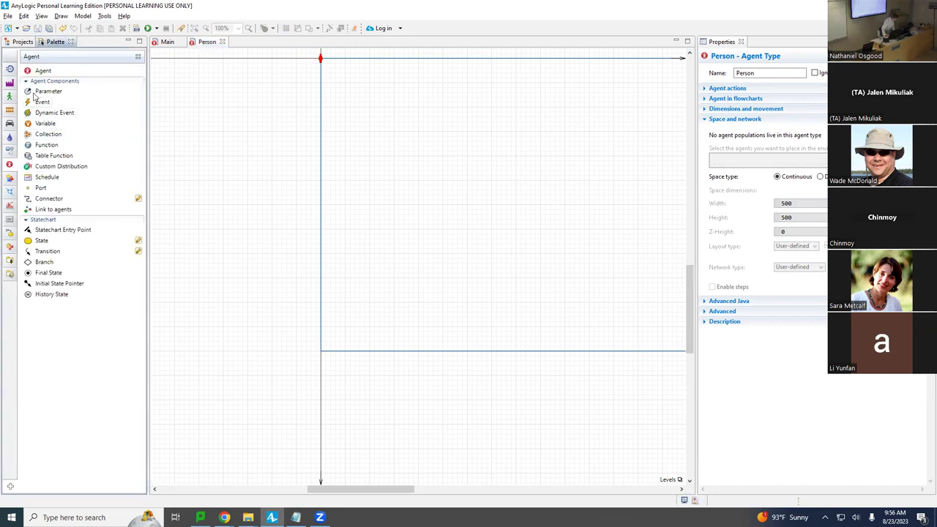
pyautogui.moveTo(48, 92); pyautogui.dragTo(234, 71)
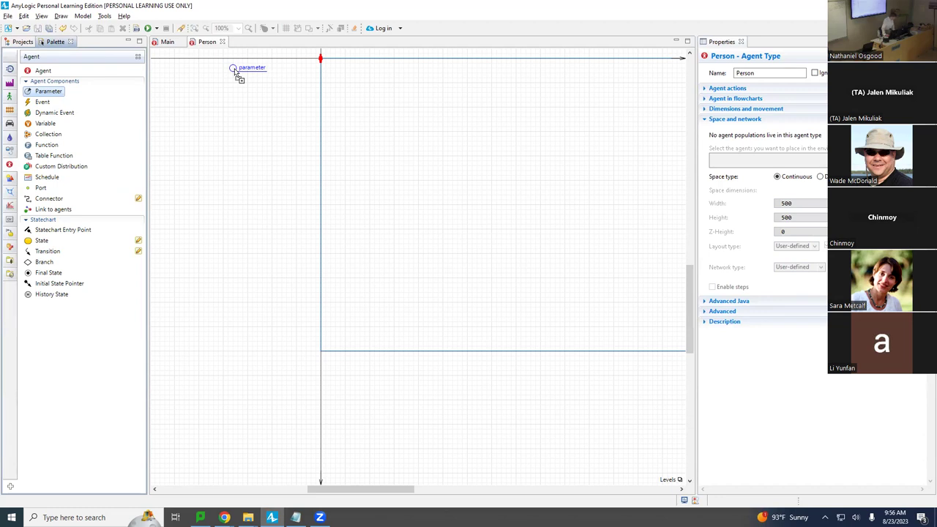
pyautogui.moveTo(235, 72); pyautogui.dragTo(234, 71)
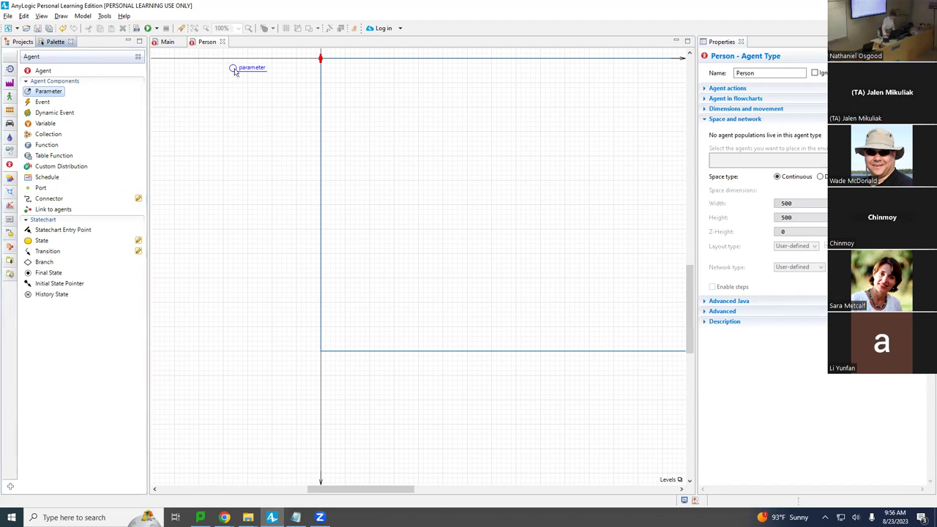
pyautogui.write('income')
pyautogui.press('Return')
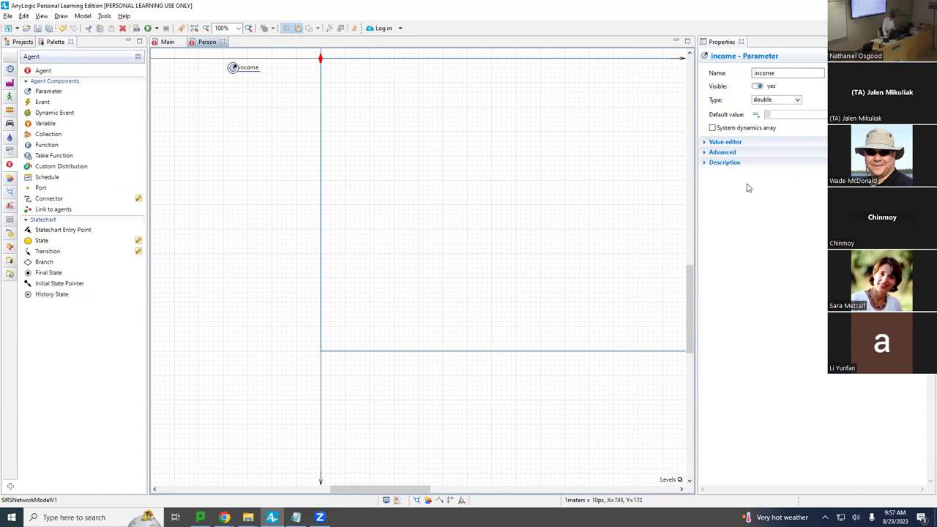
# Set the income parameter's default value to 10000.0 and save the model.
pyautogui.click(780, 115)
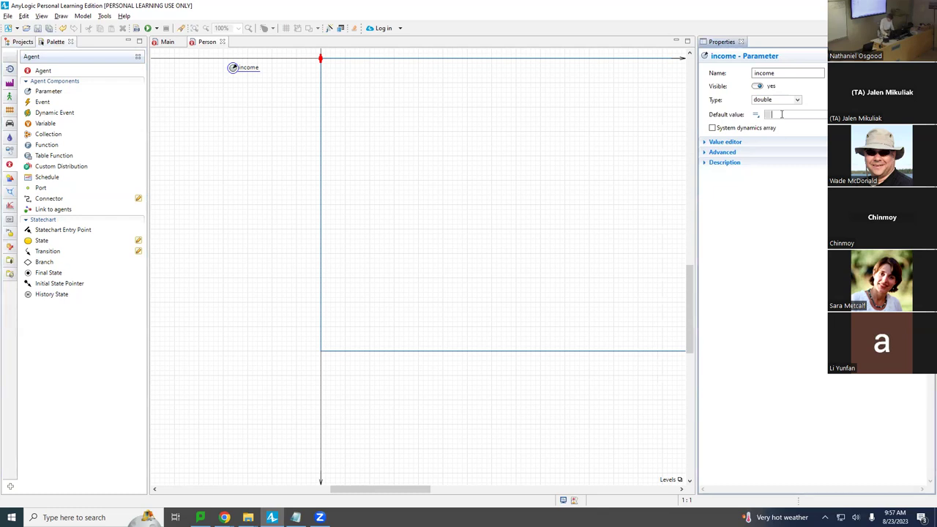
pyautogui.write('1000')
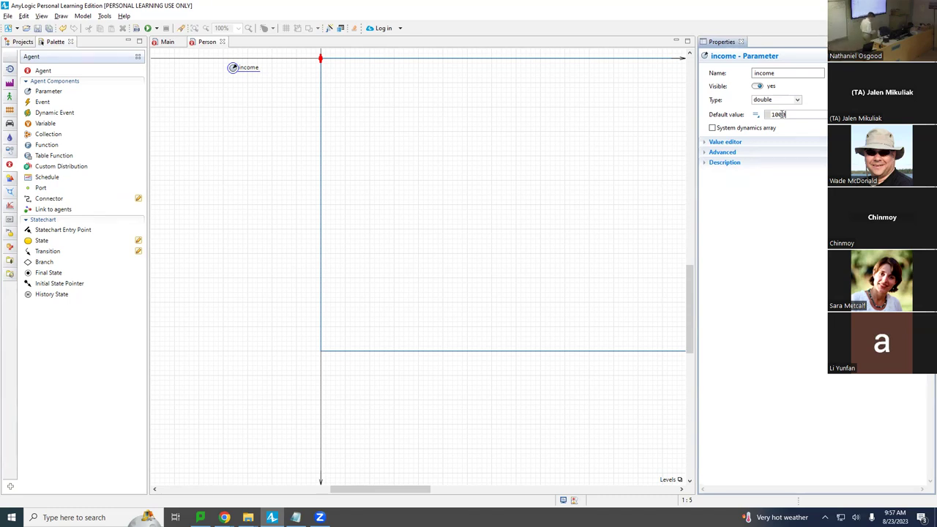
pyautogui.write('0')
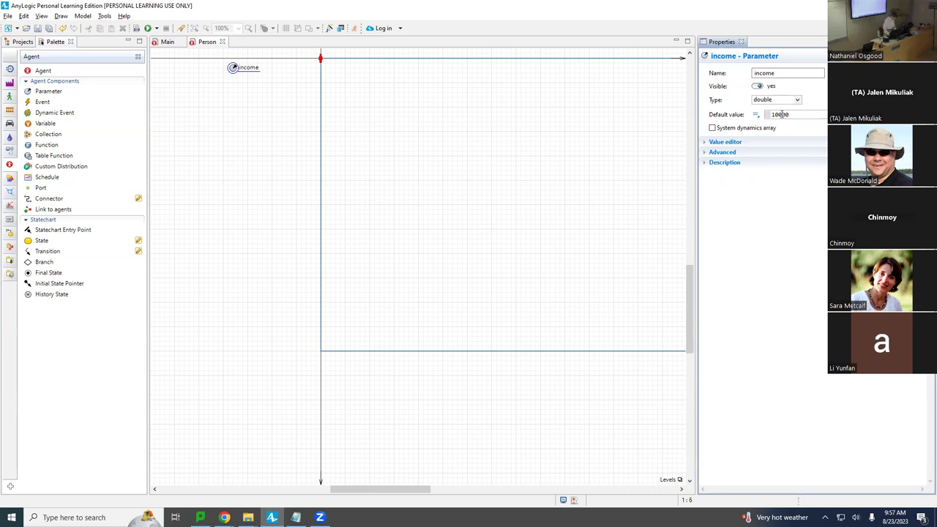
pyautogui.hotkey('ctrl', 's')
pyautogui.write('.0')
pyautogui.hotkey('ctrl', 's')
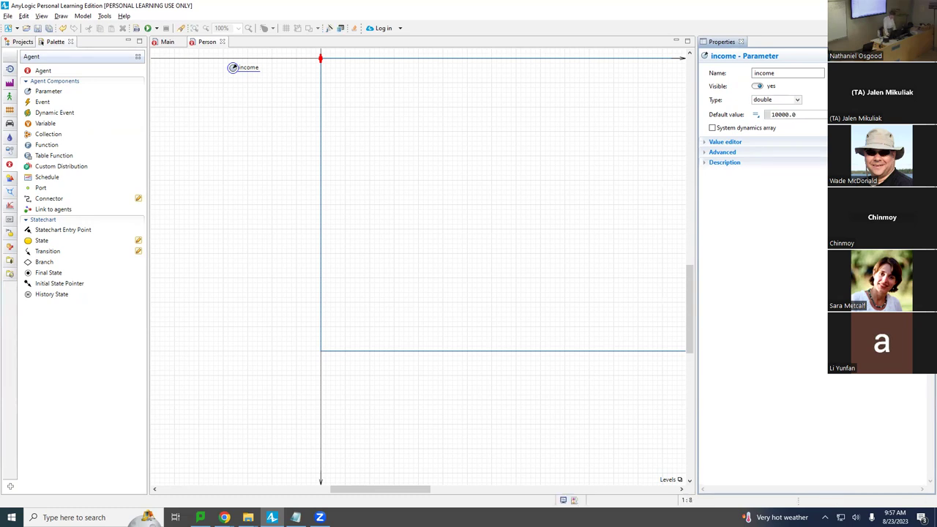
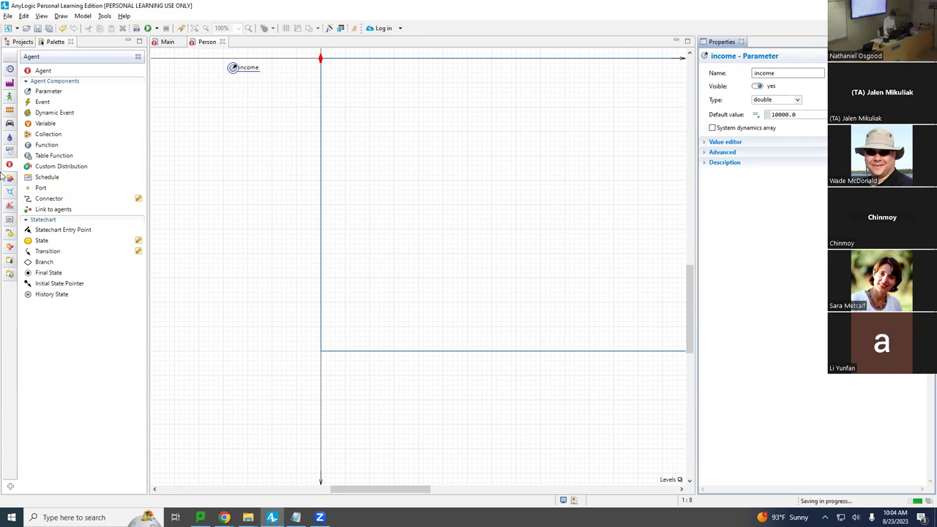
# Run the Simulation: Main experiment and show the developer panel for population[0].
pyautogui.click(22, 42)
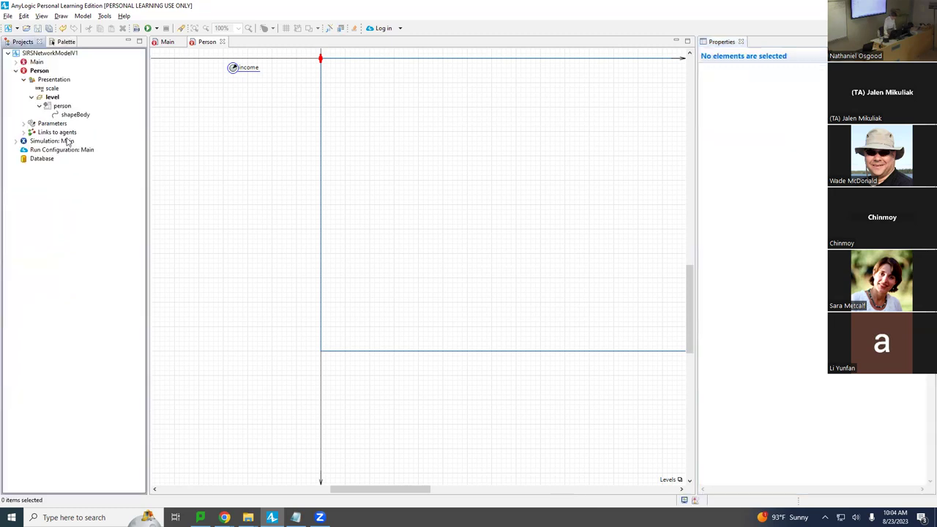
pyautogui.rightClick(69, 142)
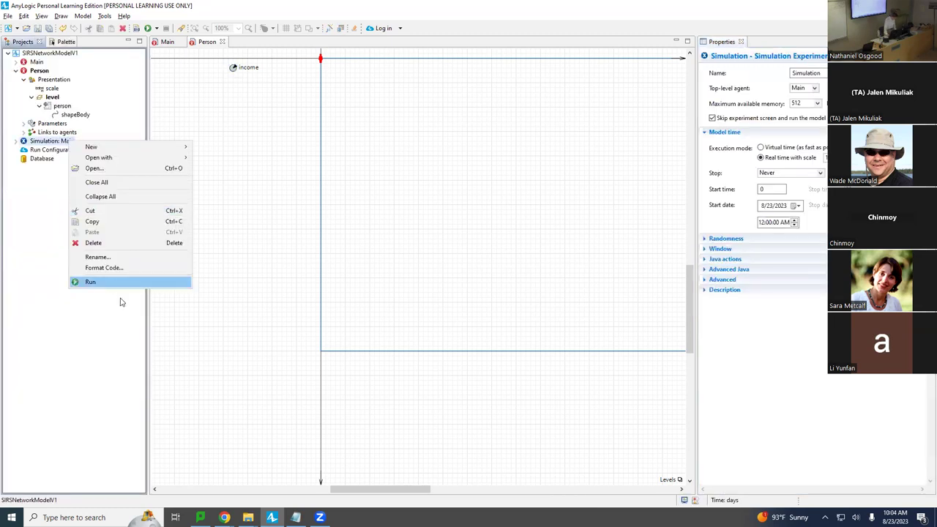
pyautogui.click(121, 283)
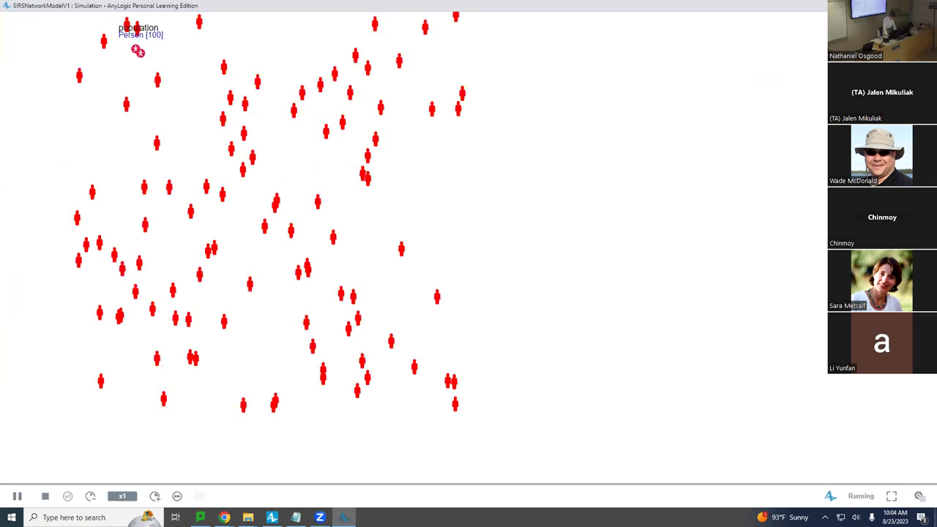
pyautogui.click(919, 496)
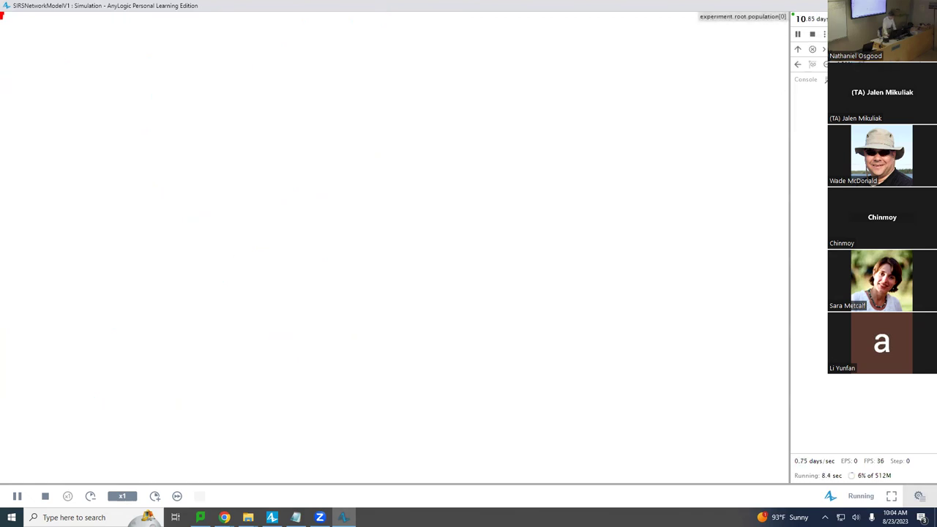
# Pan the simulation view to reveal the person's income, then close the simulation window.
pyautogui.moveTo(535, 80); pyautogui.dragTo(640, 133)
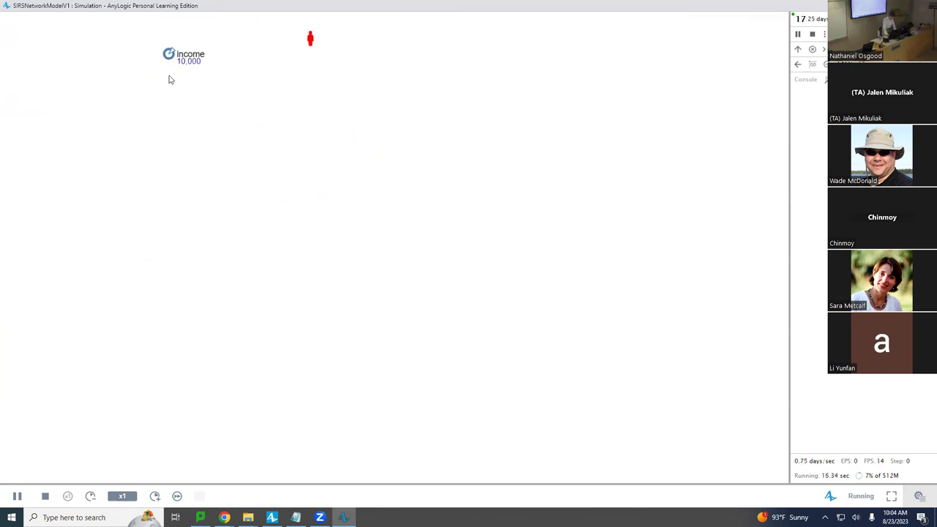
pyautogui.hotkey('alt', 'F4')
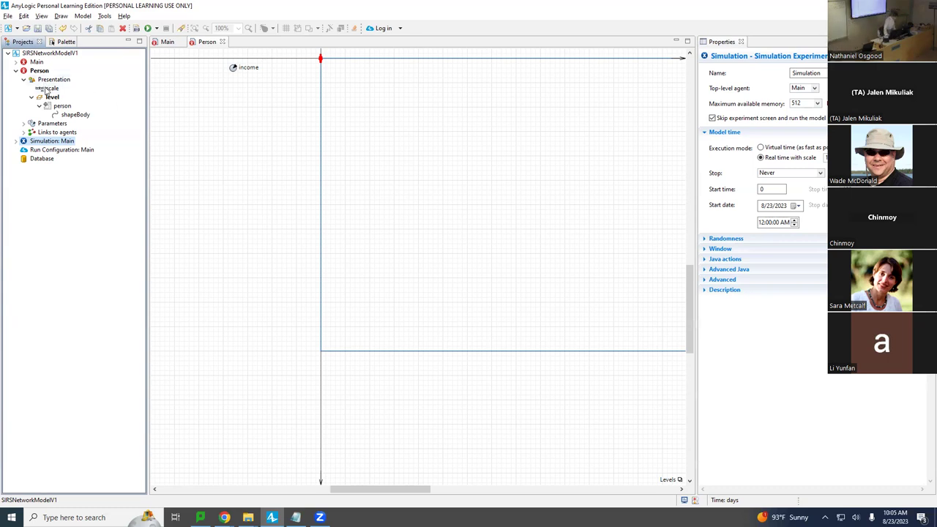
# In Main, replace the population's income 10000.0 with lognormal(6.0, 2.0, ...) and save the model.
pyautogui.doubleClick(38, 62)
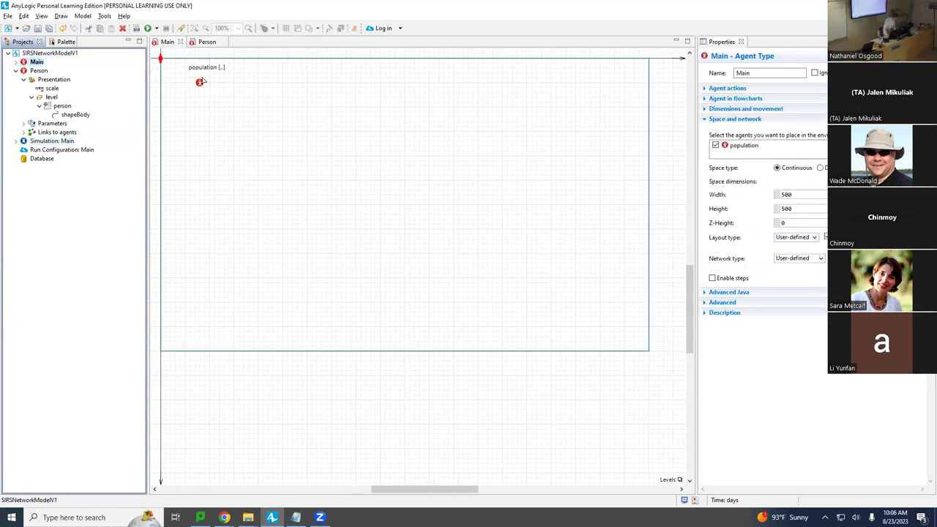
pyautogui.click(199, 83)
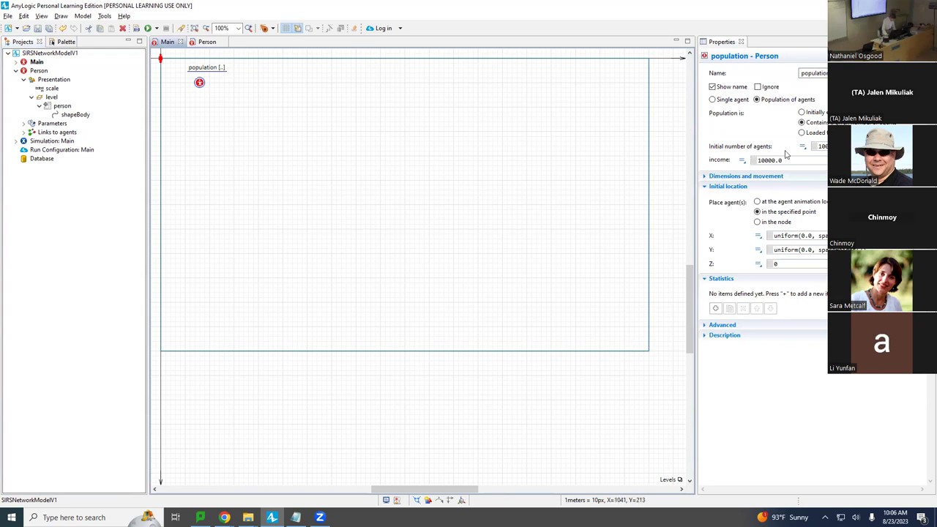
pyautogui.moveTo(796, 160); pyautogui.dragTo(729, 174)
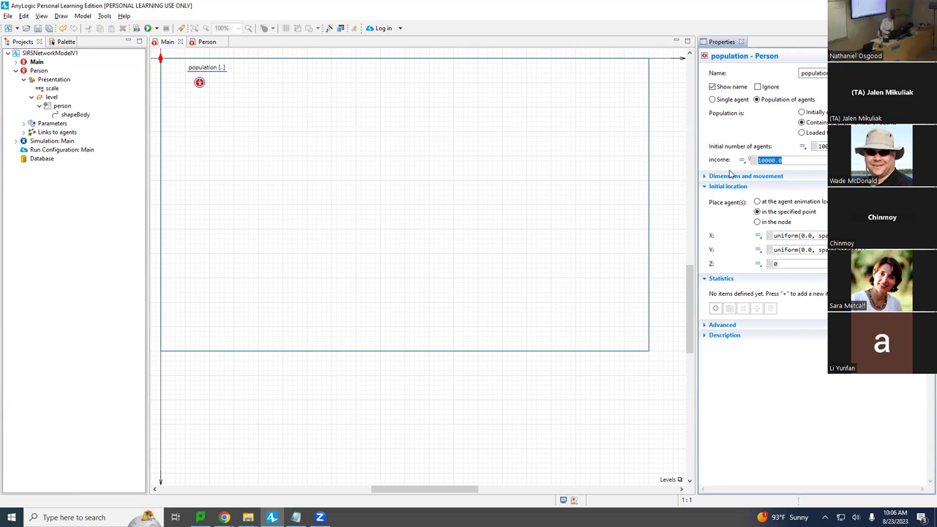
pyautogui.write('normal(6.0, 2.0, 0')
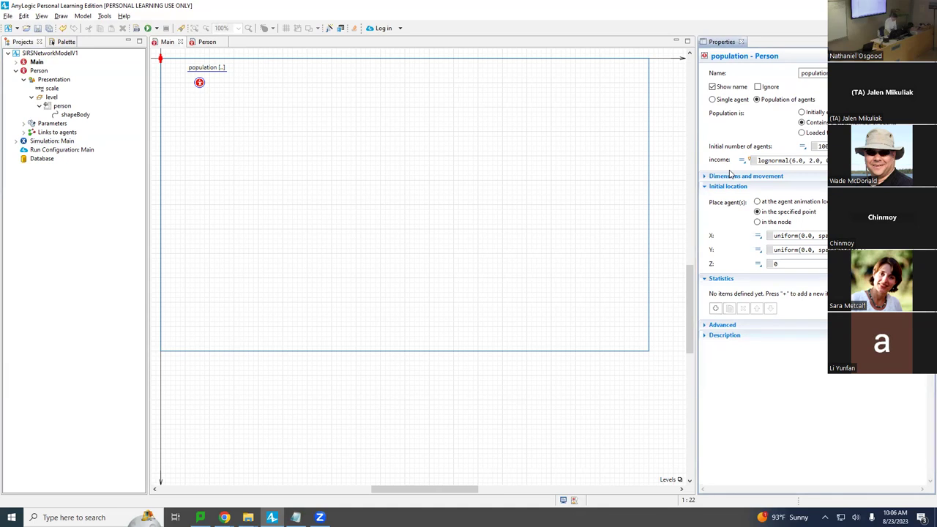
pyautogui.hotkey('ctrl', 's')
pyautogui.click(791, 161)
pyautogui.hotkey('ctrl', 's')
pyautogui.hotkey('ctrl', 's')
pyautogui.moveTo(825, 160); pyautogui.dragTo(756, 162)
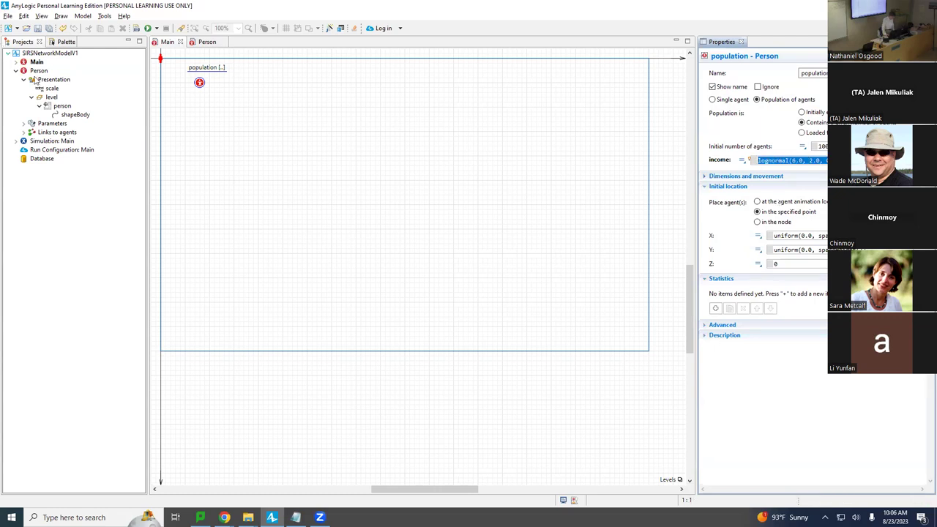
pyautogui.rightClick(47, 142)
pyautogui.click(102, 285)
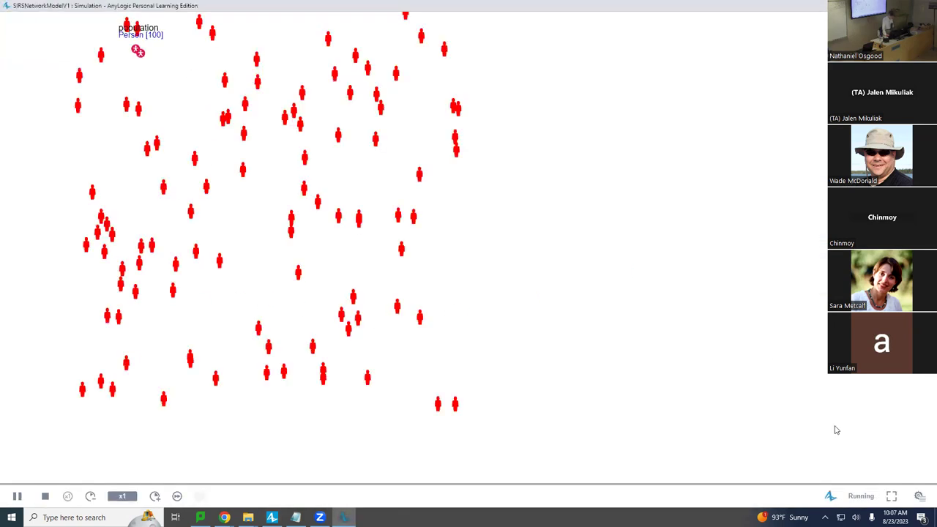
pyautogui.click(920, 497)
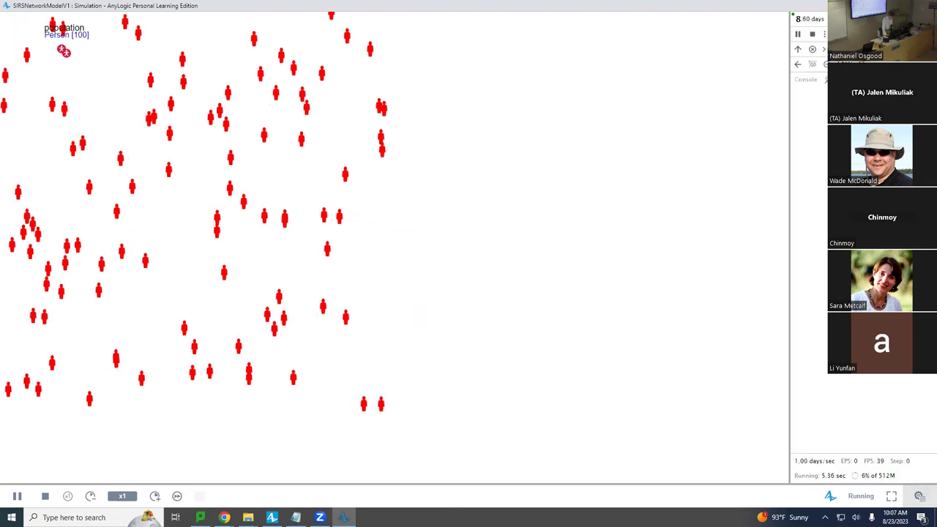
pyautogui.click(811, 49)
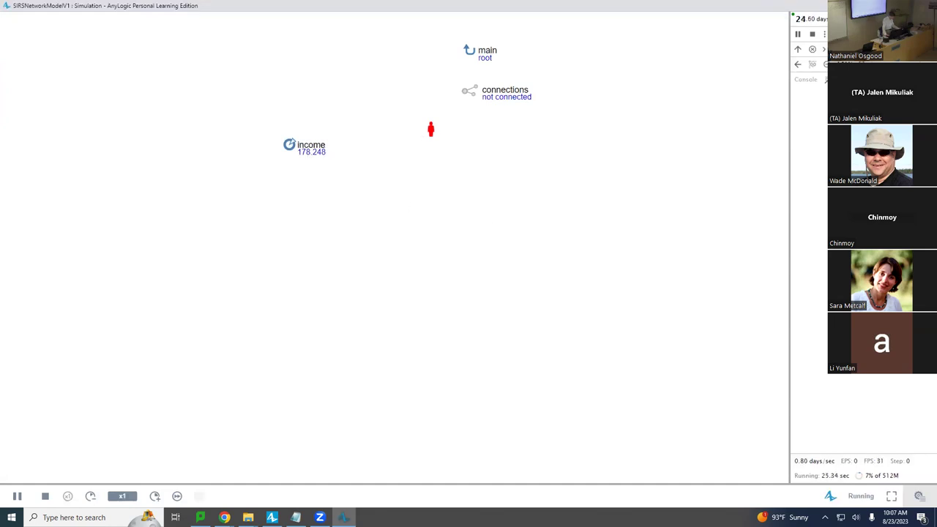
pyautogui.hotkey('alt', 'F4')
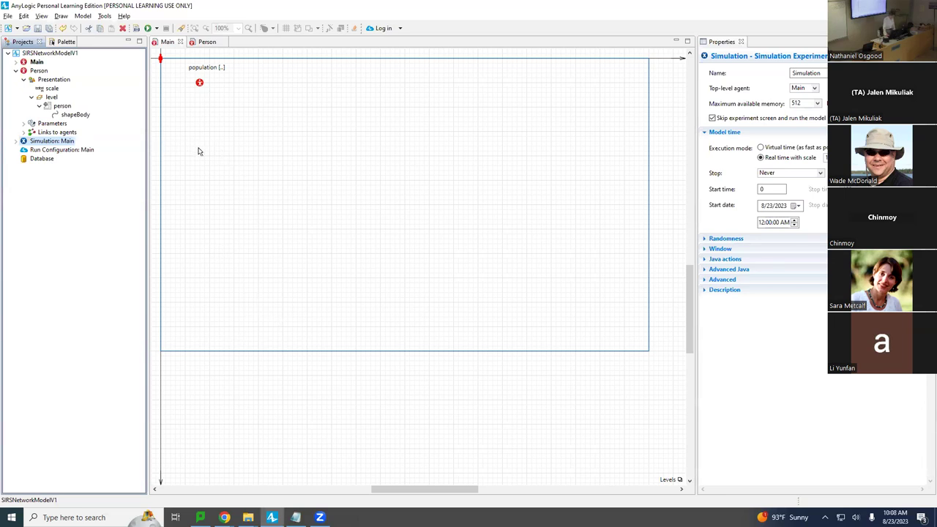
# Review the population's initial location settings, then zoom the Main diagram to 200% at the top-left.
pyautogui.click(199, 83)
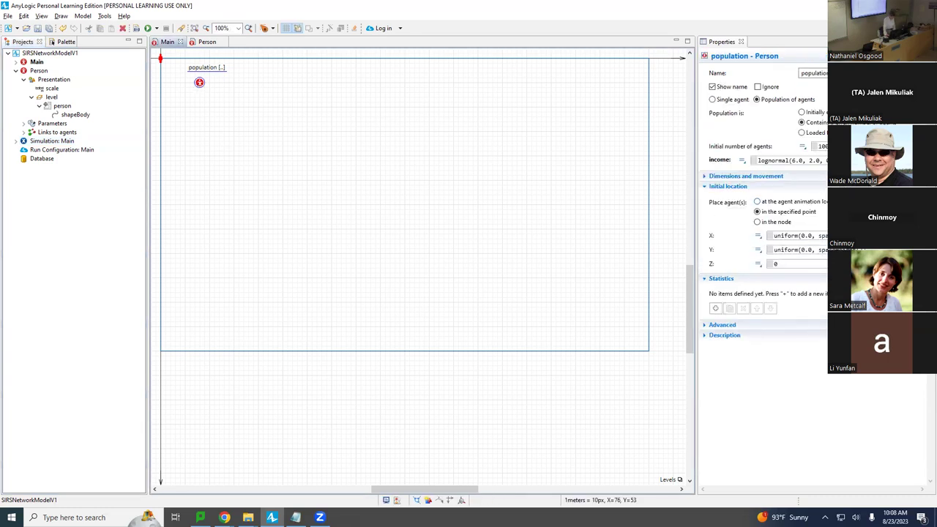
pyautogui.click(797, 250)
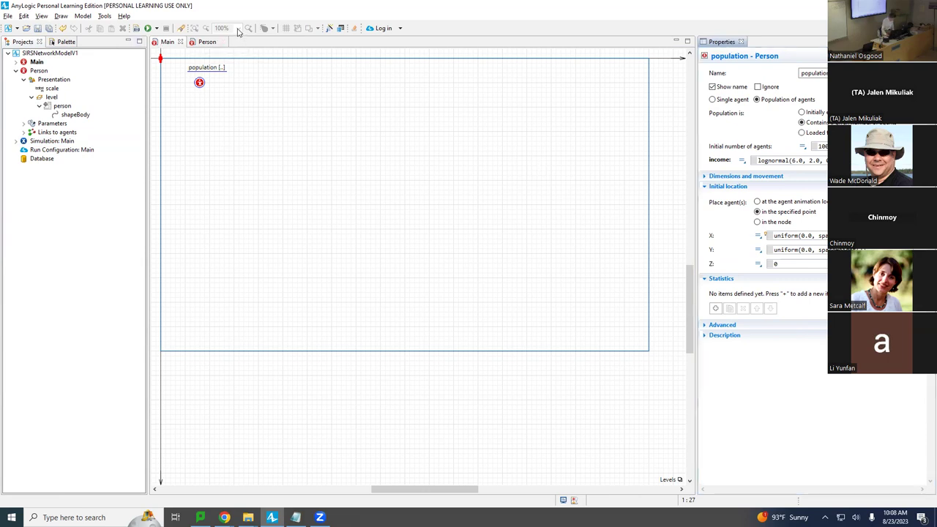
pyautogui.click(232, 83)
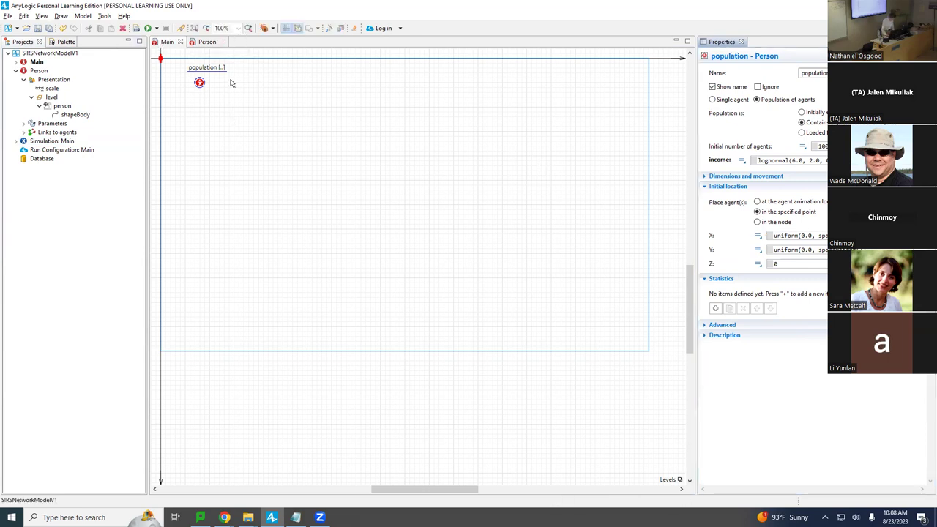
pyautogui.click(237, 27)
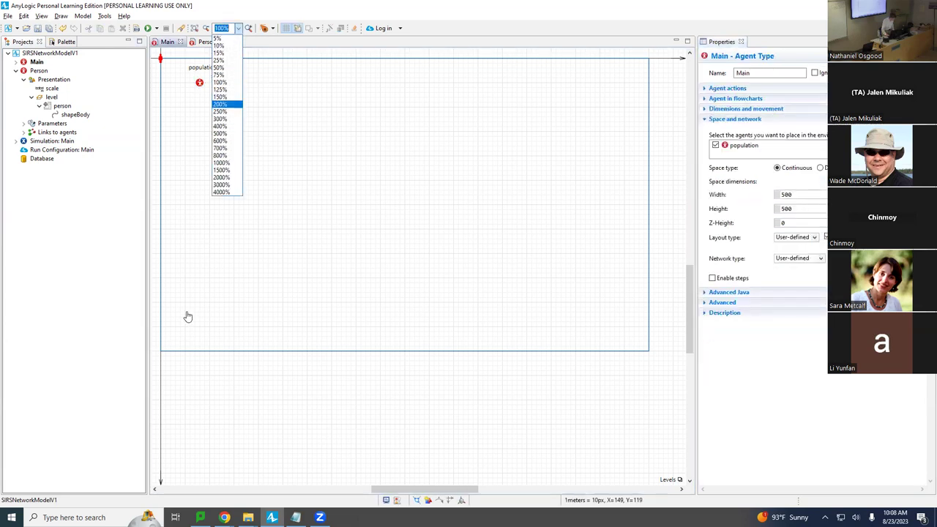
pyautogui.click(220, 104)
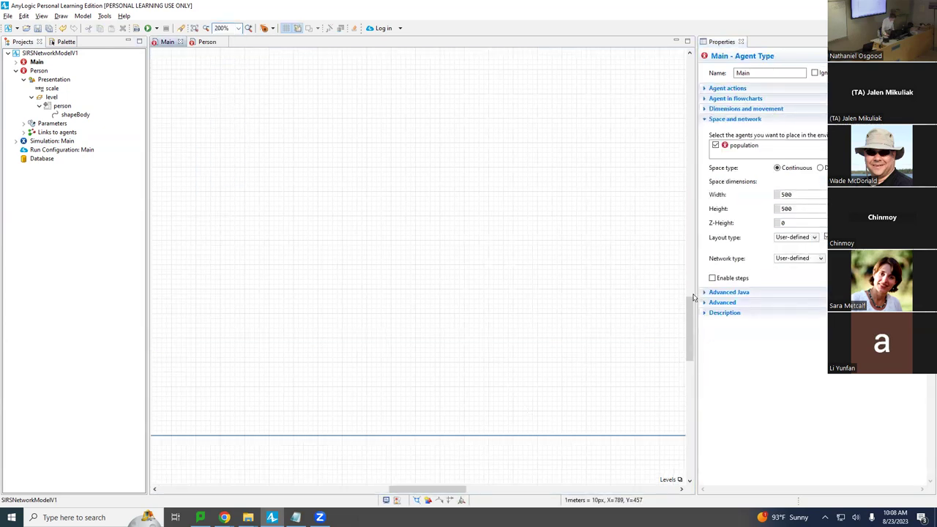
pyautogui.scroll(1, 666, 255)
pyautogui.scroll(5, 666, 245)
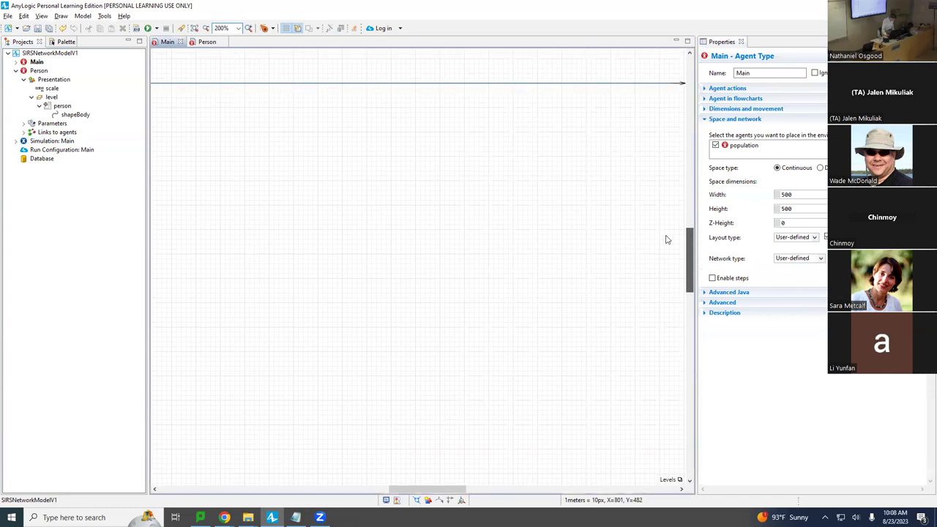
pyautogui.moveTo(453, 487); pyautogui.dragTo(348, 493)
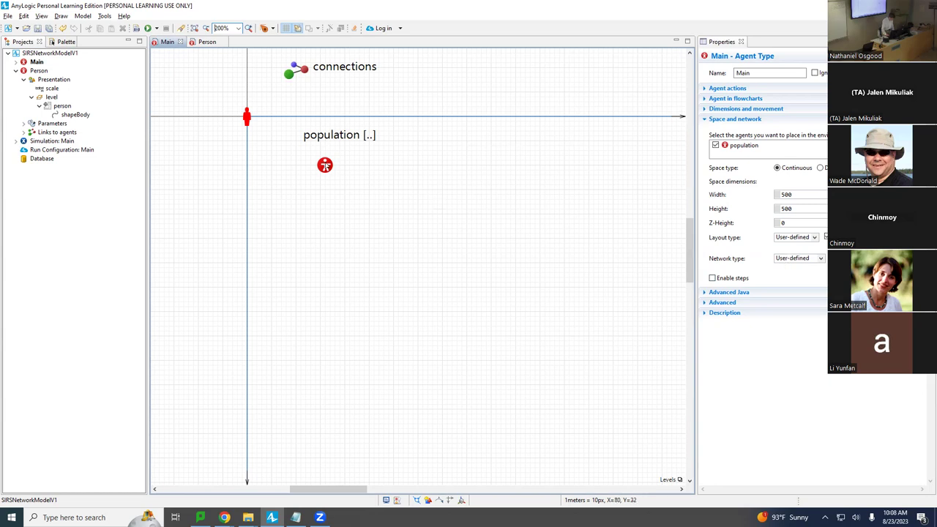
# Replace the population's initial X location expression with income.
pyautogui.click(325, 166)
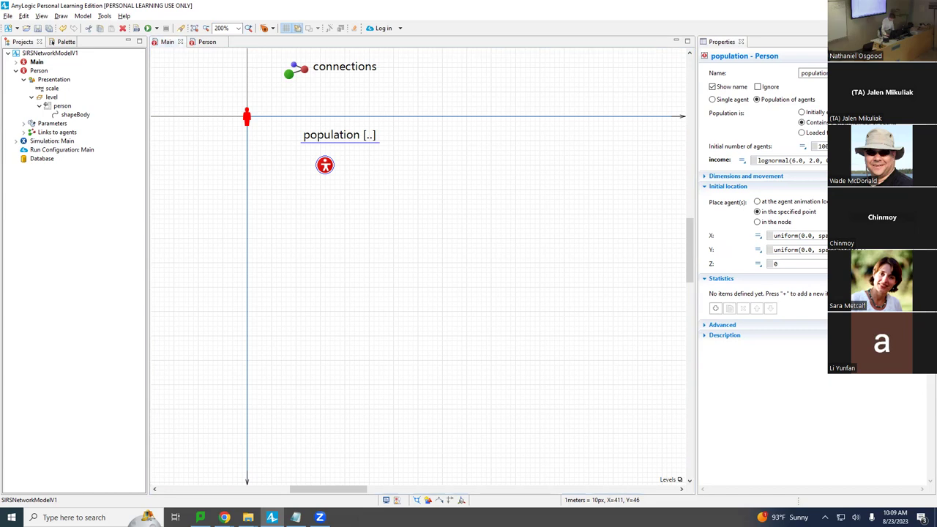
pyautogui.click(723, 235)
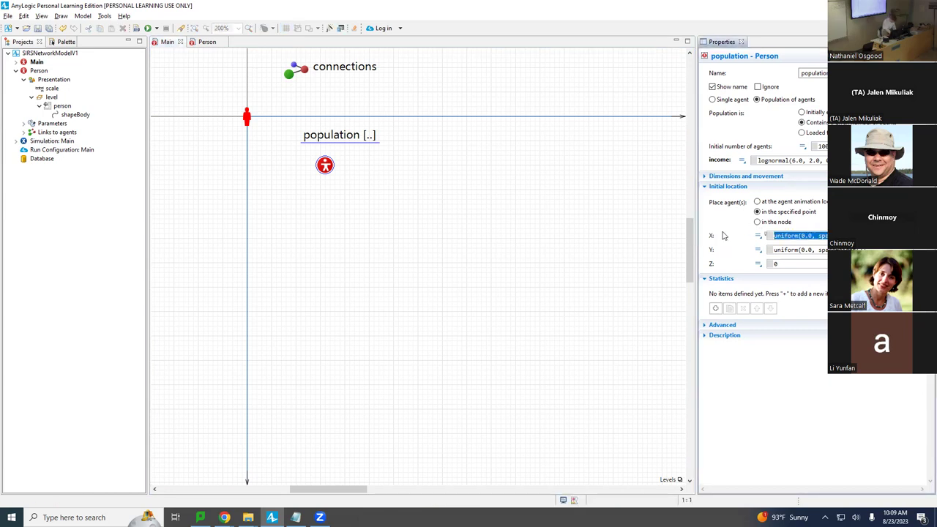
pyautogui.write('income')
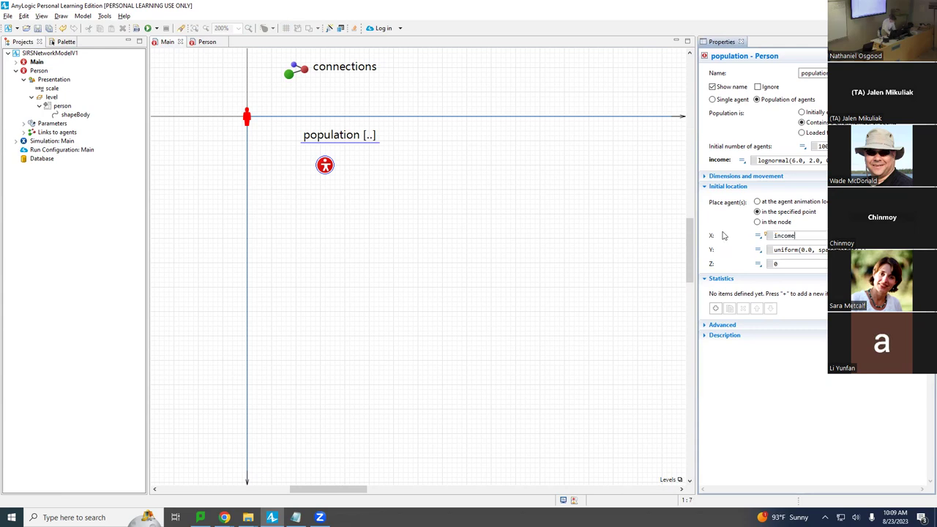
pyautogui.press('Home')
# Run Simulation: Main despite errors and go to the 'income cannot be resolved to a variable' error.
pyautogui.rightClick(50, 141)
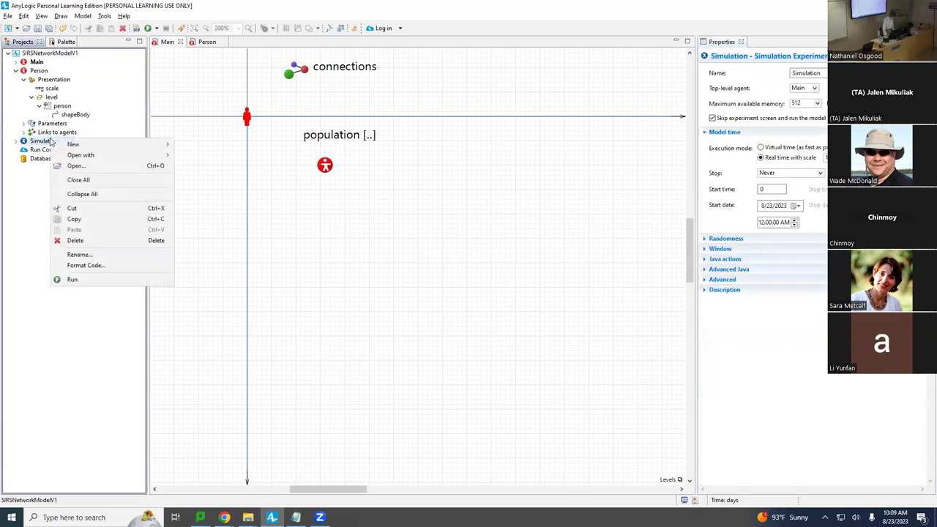
pyautogui.click(79, 280)
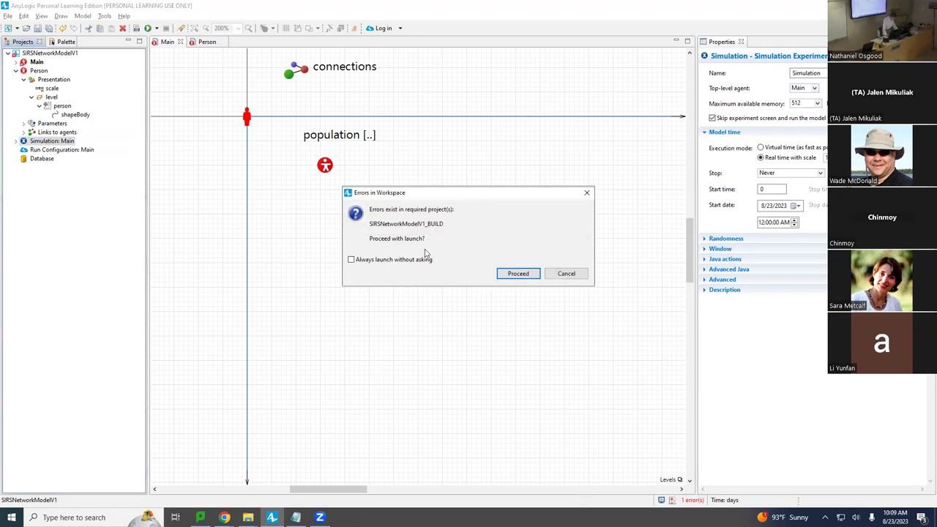
pyautogui.press('Return')
pyautogui.doubleClick(192, 348)
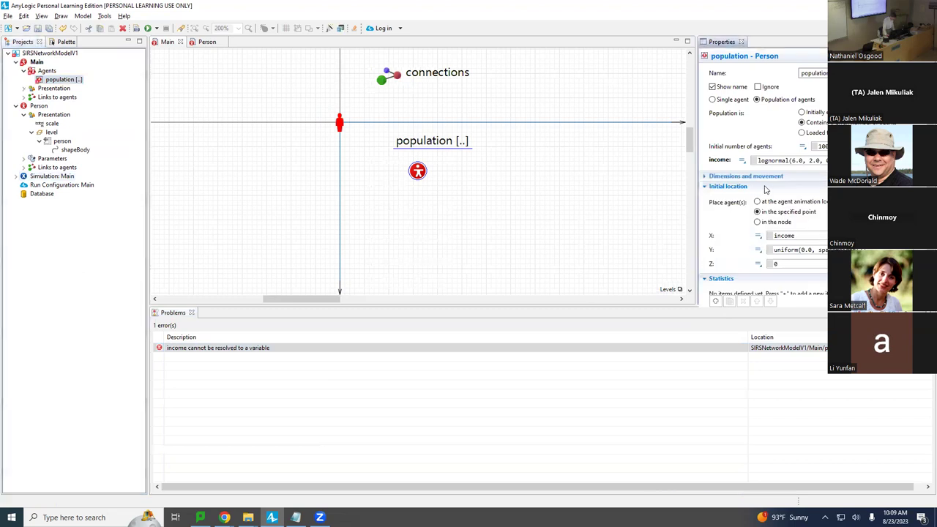
# Change the population's X location from income to self.income and save the model.
pyautogui.click(802, 190)
pyautogui.press('Home')
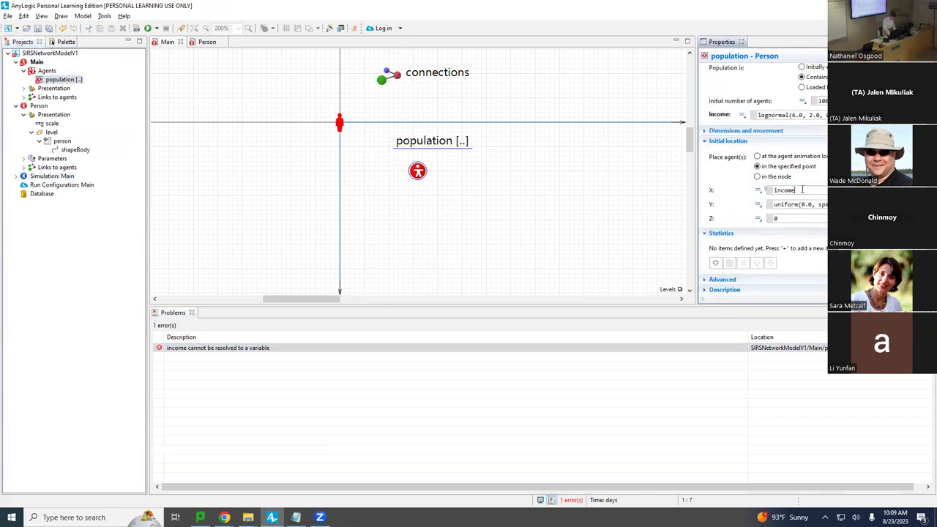
pyautogui.write('self.')
pyautogui.press('End')
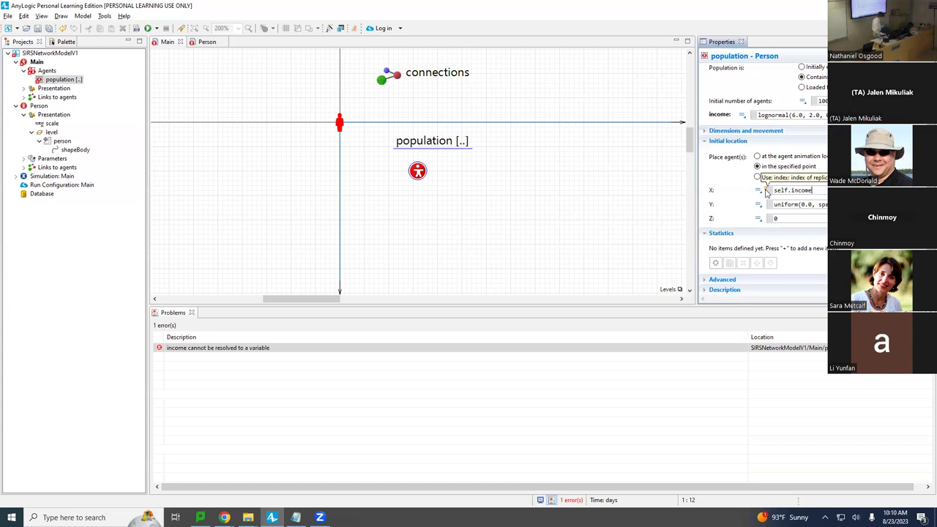
pyautogui.click(135, 31)
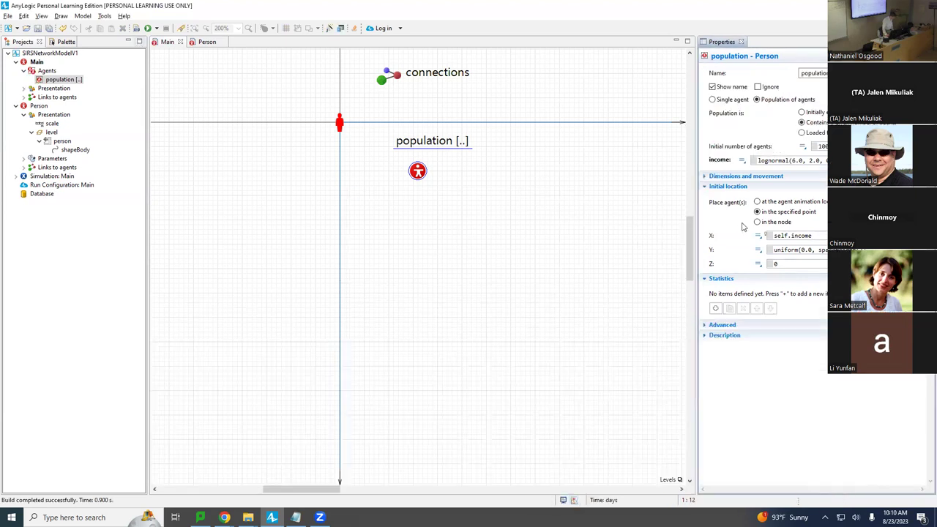
pyautogui.rightClick(42, 179)
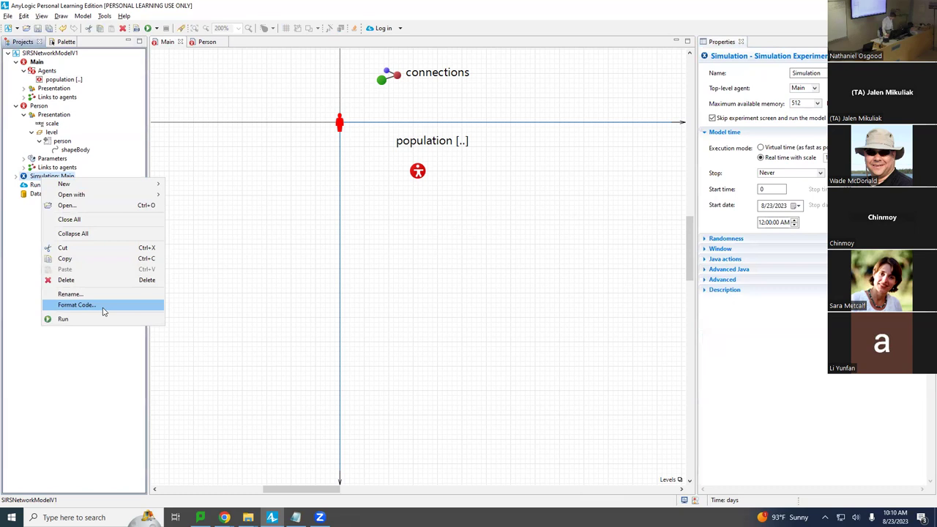
pyautogui.click(97, 319)
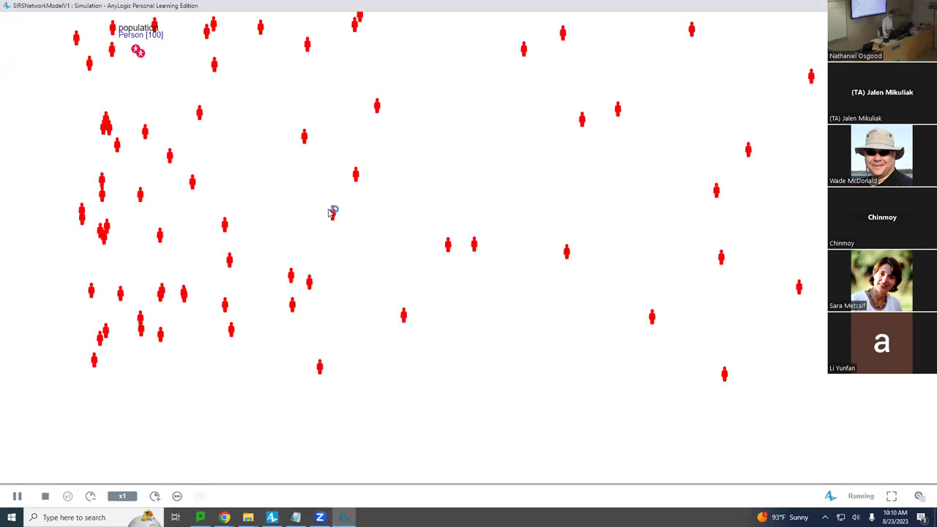
pyautogui.moveTo(415, 189); pyautogui.dragTo(336, 175)
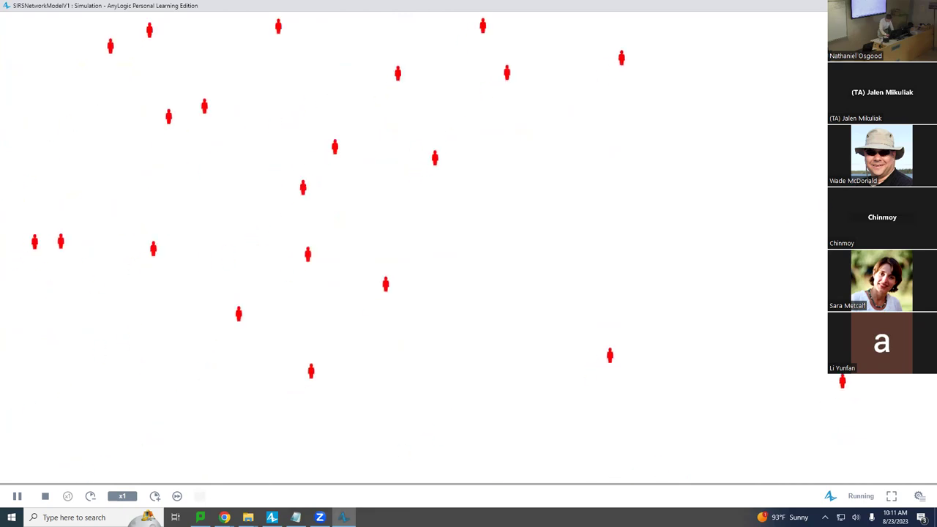
pyautogui.hotkey('alt', 'F4')
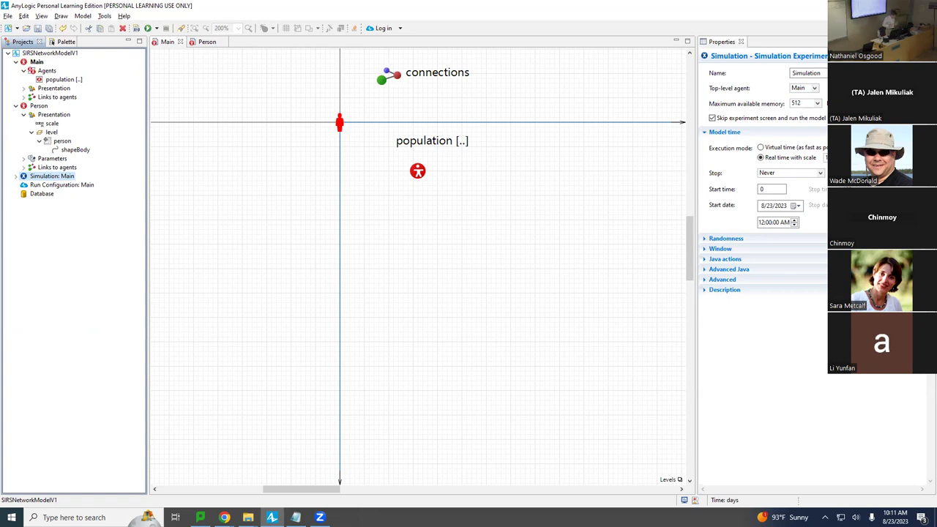
# Select the population in Main and bring up the Agent palette.
pyautogui.click(37, 63)
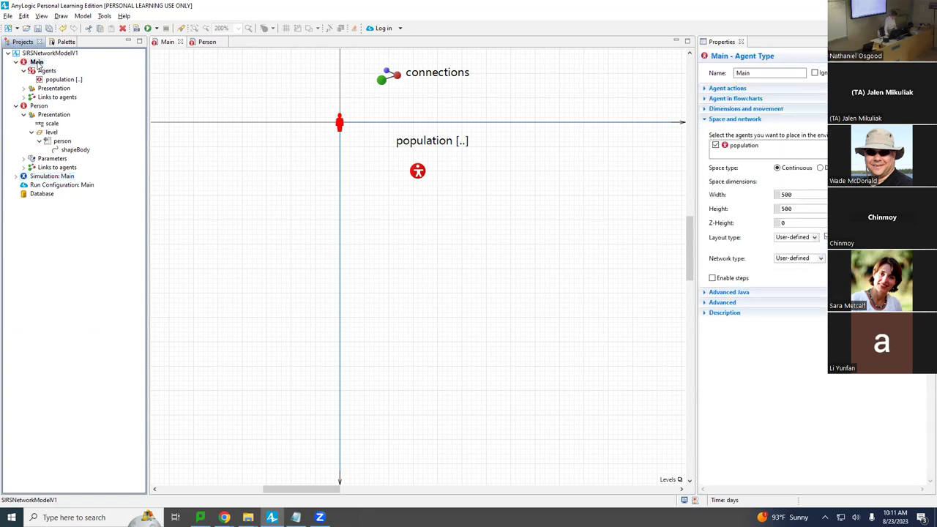
pyautogui.click(418, 171)
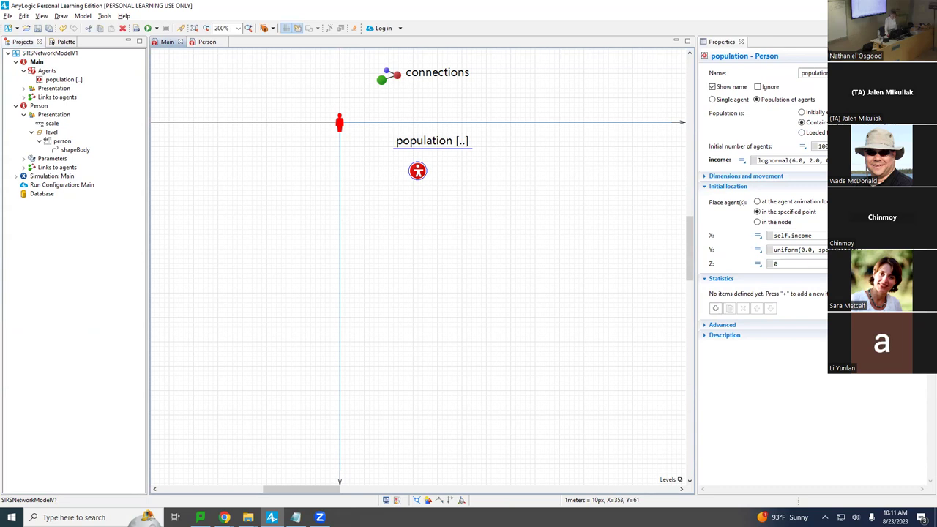
pyautogui.click(65, 42)
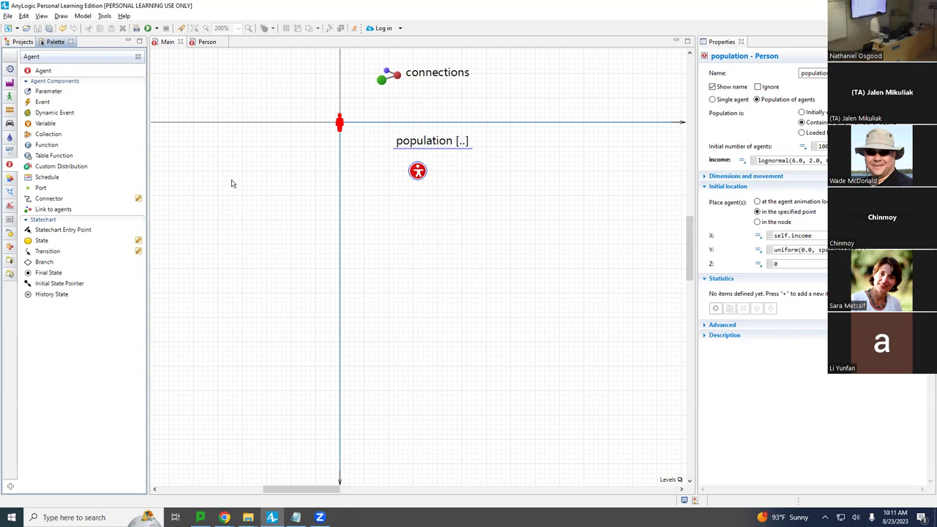
# Add a Main parameter named populationSize, type int, default value 100, and save.
pyautogui.moveTo(42, 95); pyautogui.dragTo(238, 140)
pyautogui.write('po')
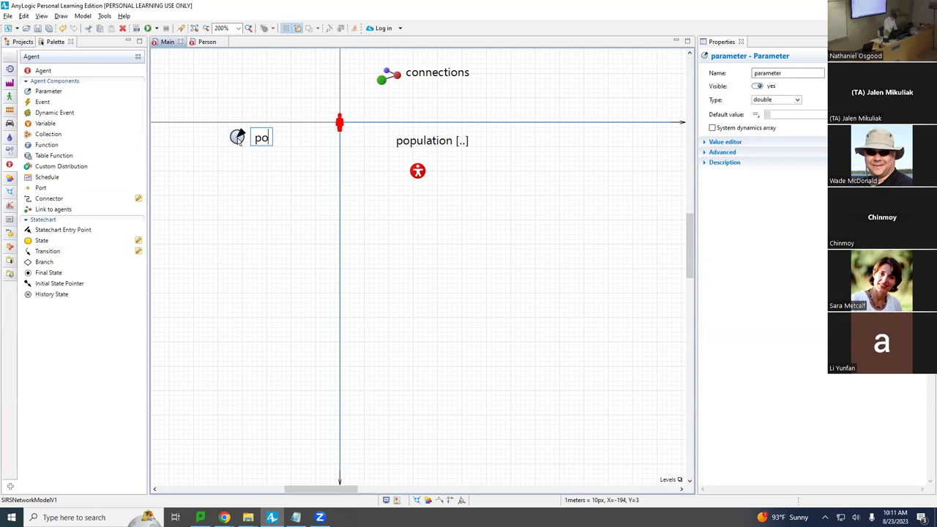
pyautogui.write('pulationSize')
pyautogui.press('Return')
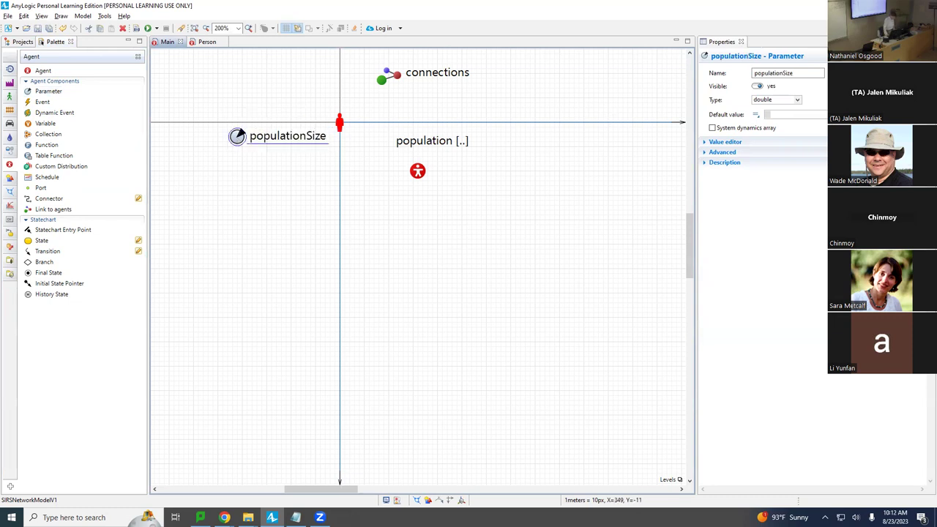
pyautogui.click(796, 101)
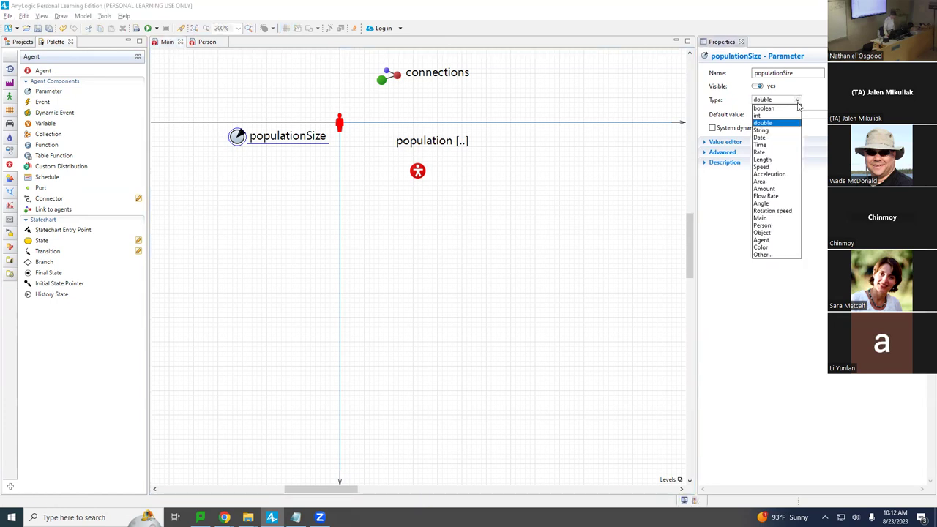
pyautogui.press('Up')
pyautogui.press('Return')
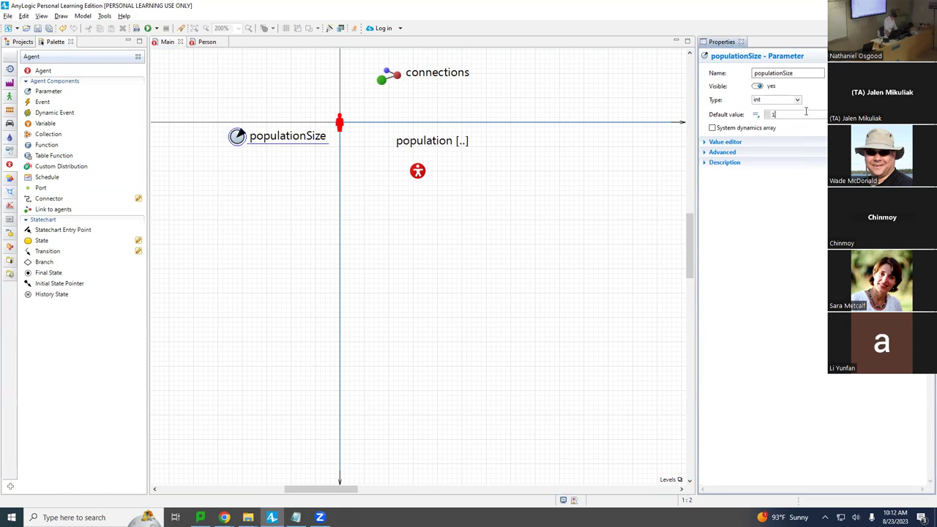
pyautogui.hotkey('ctrl', 's')
# Replace the population's initial number of agents 100 with populationSize.
pyautogui.click(415, 174)
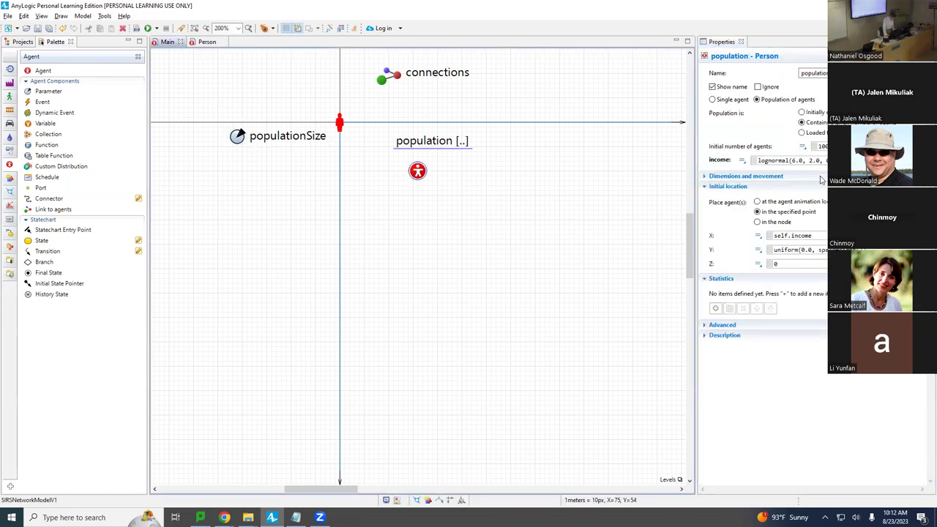
pyautogui.click(819, 145)
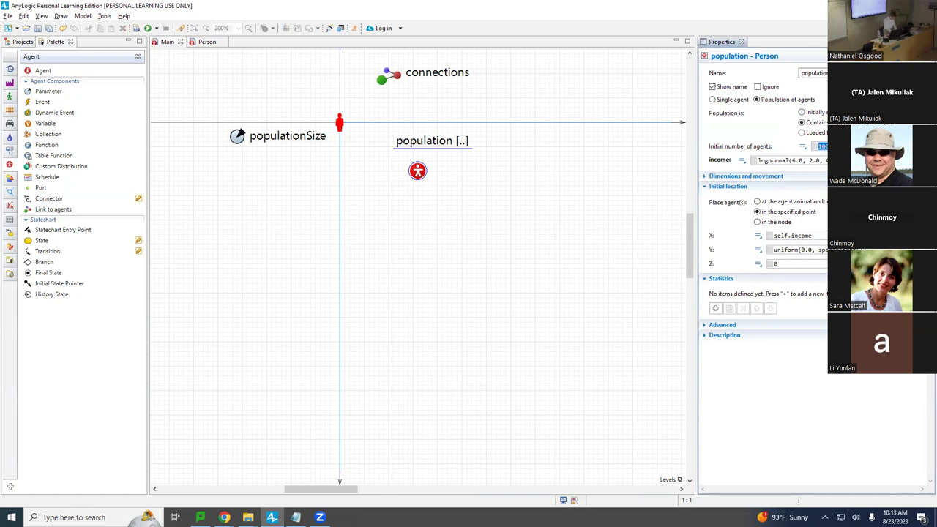
pyautogui.write('pop')
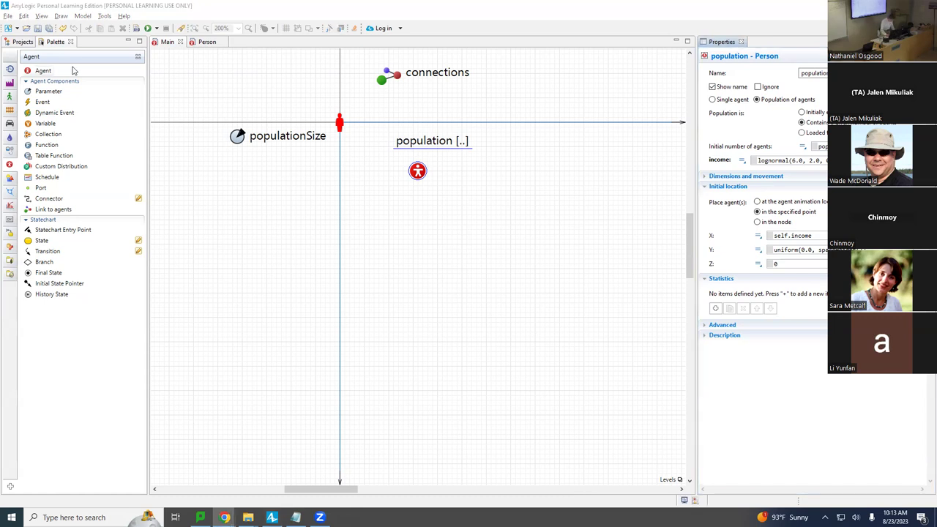
# Rename the Simulation: Main experiment to 'SmallPopulation' in its Properties Name field.
pyautogui.click(20, 42)
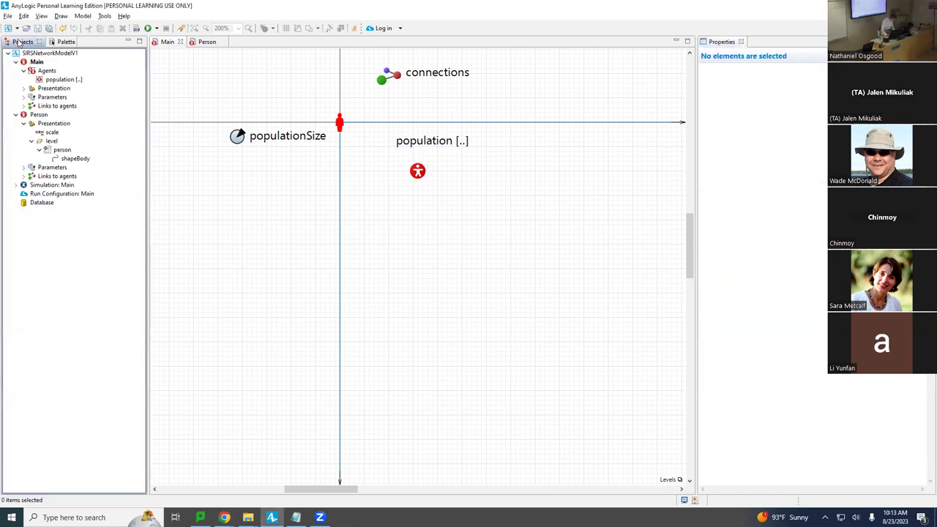
pyautogui.click(52, 187)
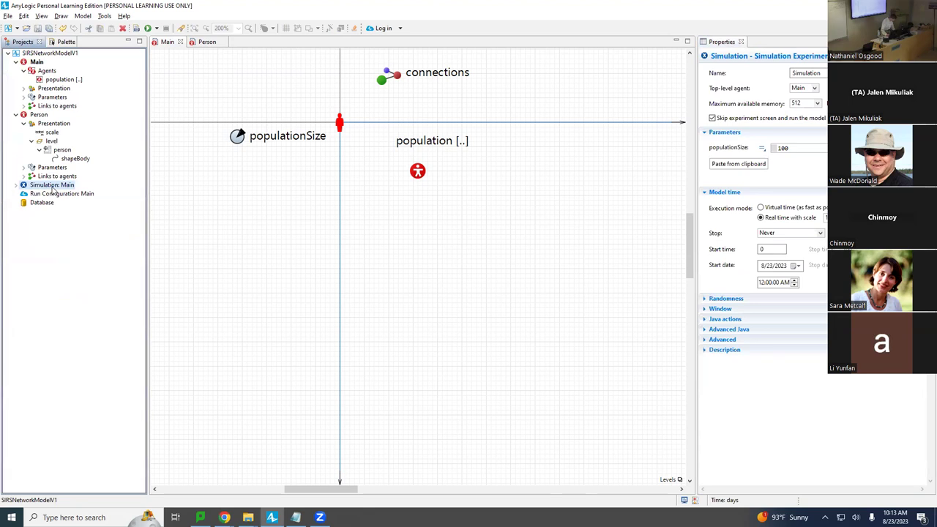
pyautogui.rightClick(47, 189)
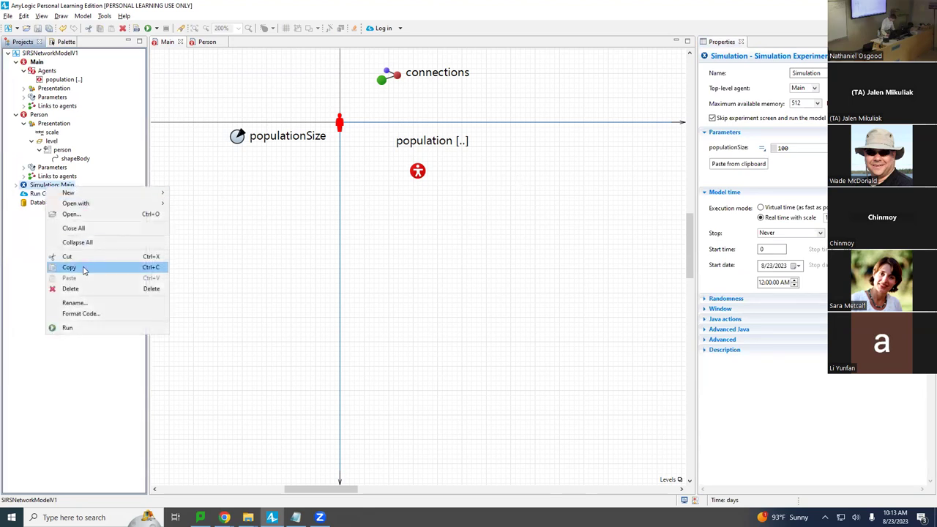
pyautogui.click(37, 187)
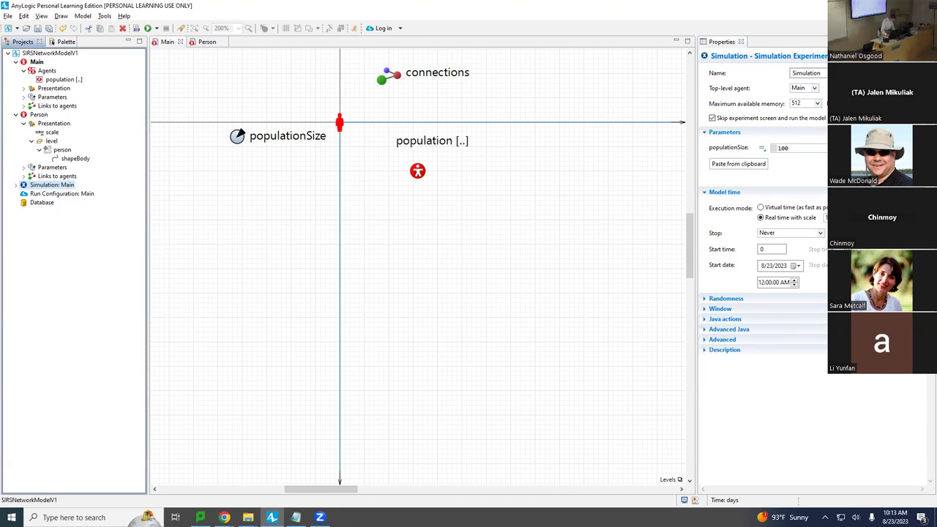
pyautogui.doubleClick(802, 72)
pyautogui.write('SmallPopulation')
pyautogui.press('Return')
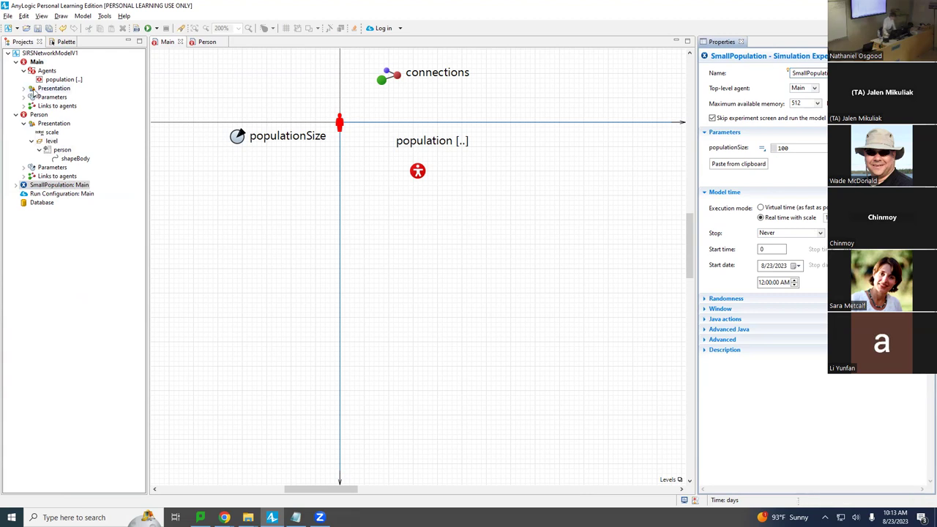
# Create a new simulation experiment 'Baseline' for Main with populationSize set to 1000.
pyautogui.rightClick(52, 57)
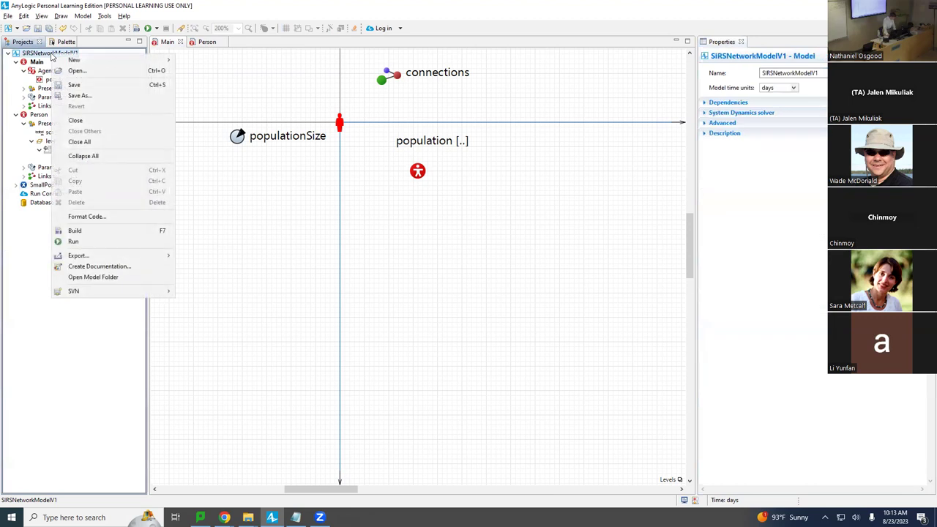
pyautogui.moveTo(63, 60)
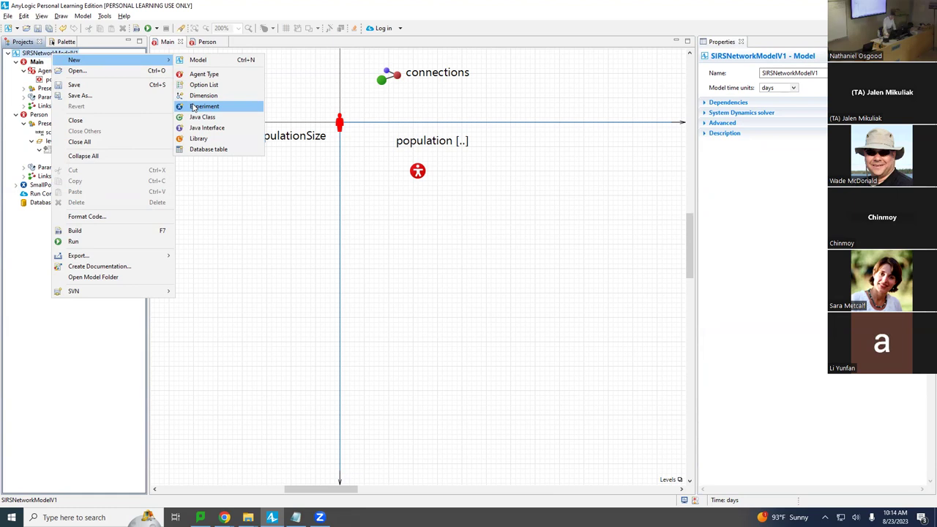
pyautogui.click(75, 70)
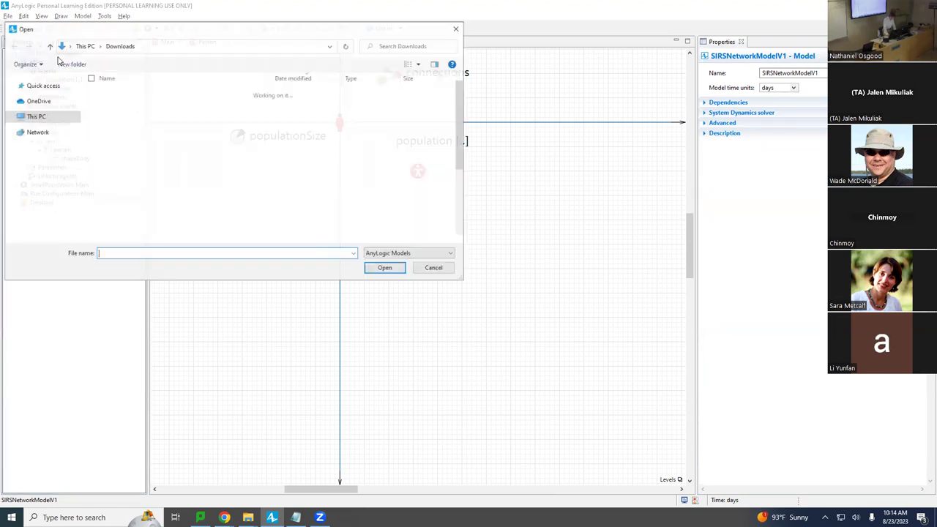
pyautogui.press('Escape')
pyautogui.rightClick(58, 57)
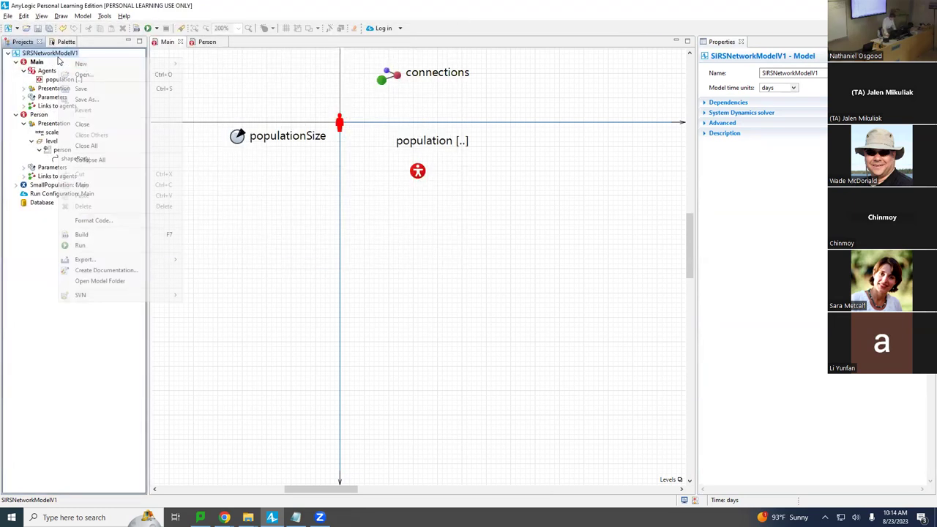
pyautogui.moveTo(110, 64)
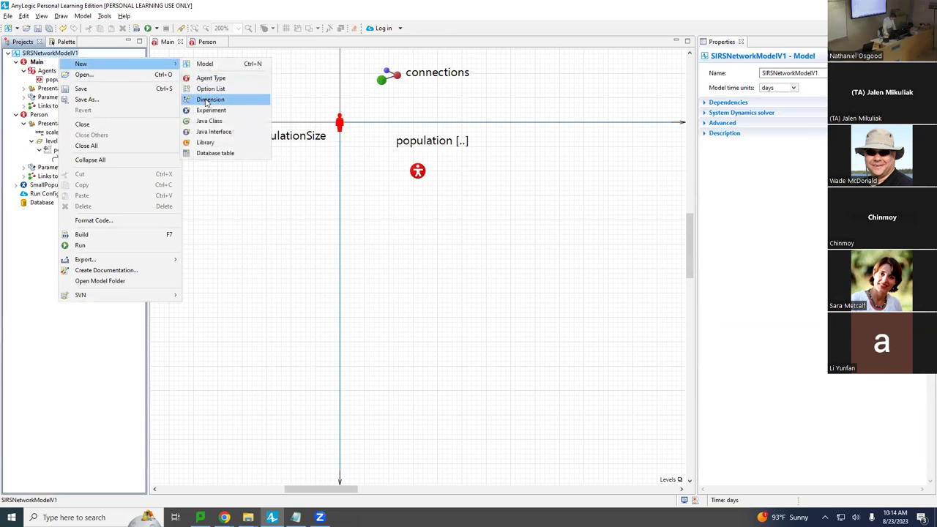
pyautogui.click(205, 110)
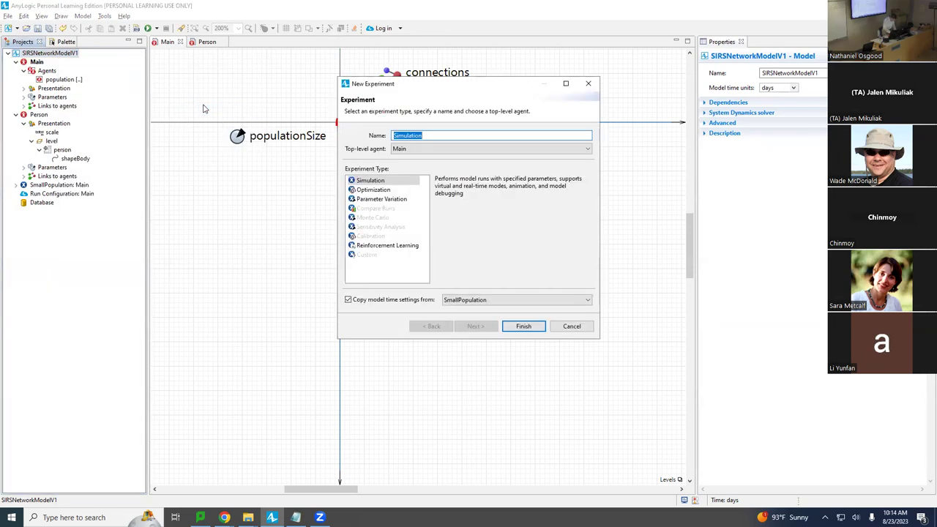
pyautogui.write('Baseline')
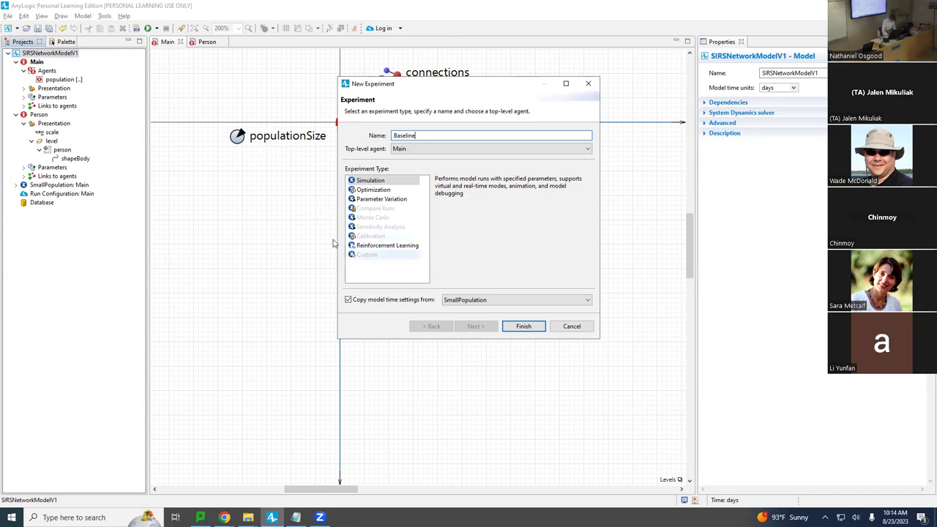
pyautogui.click(523, 326)
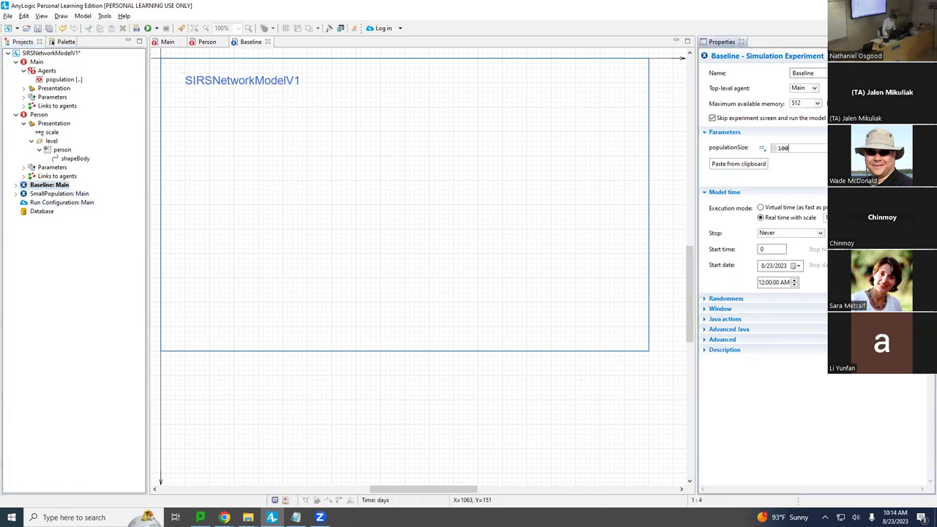
pyautogui.press('Tab')
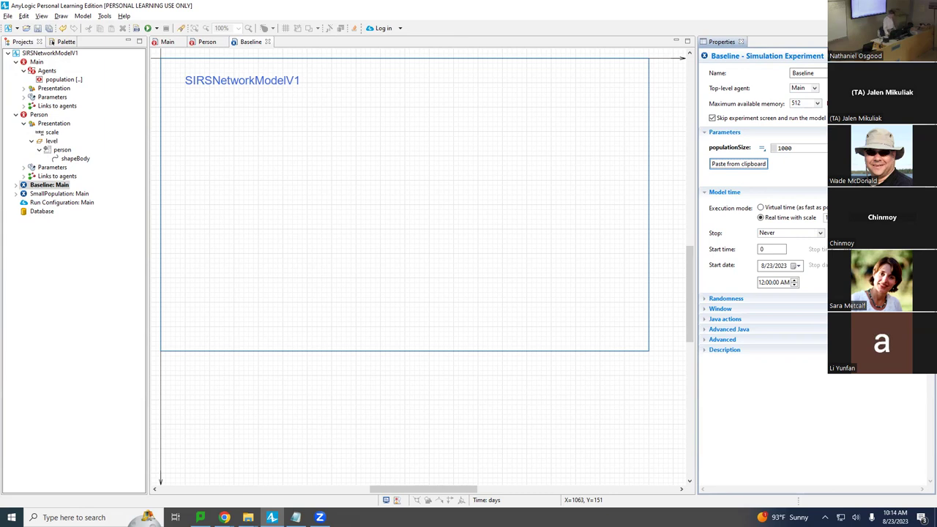
# Change Main's populationSize default value from 100 to 1000, save, and build the model.
pyautogui.click(168, 41)
pyautogui.click(285, 136)
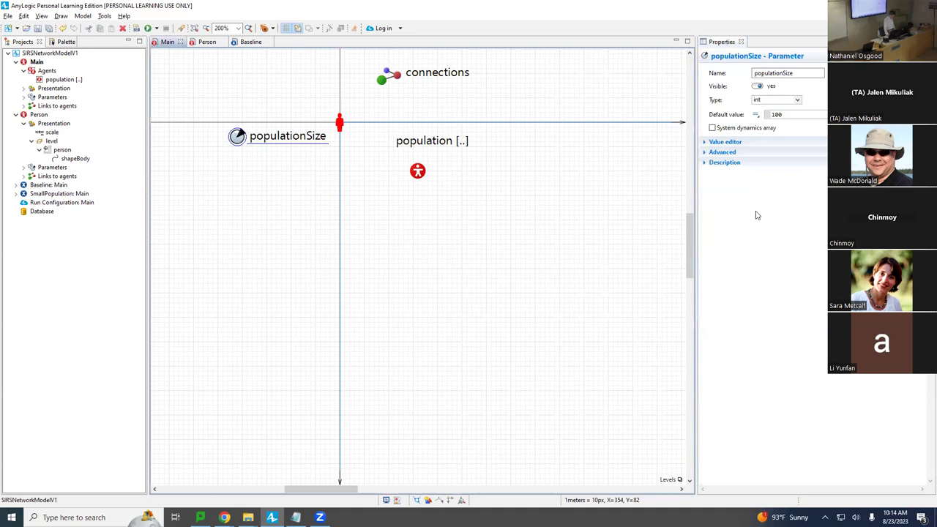
pyautogui.click(821, 115)
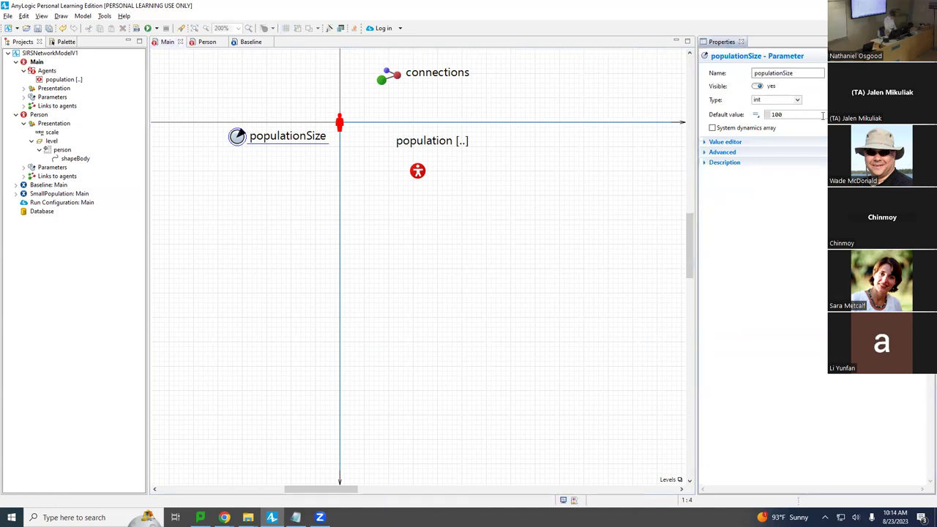
pyautogui.write('0')
pyautogui.hotkey('ctrl', 's')
pyautogui.hotkey('ctrl', 's')
pyautogui.click(145, 28)
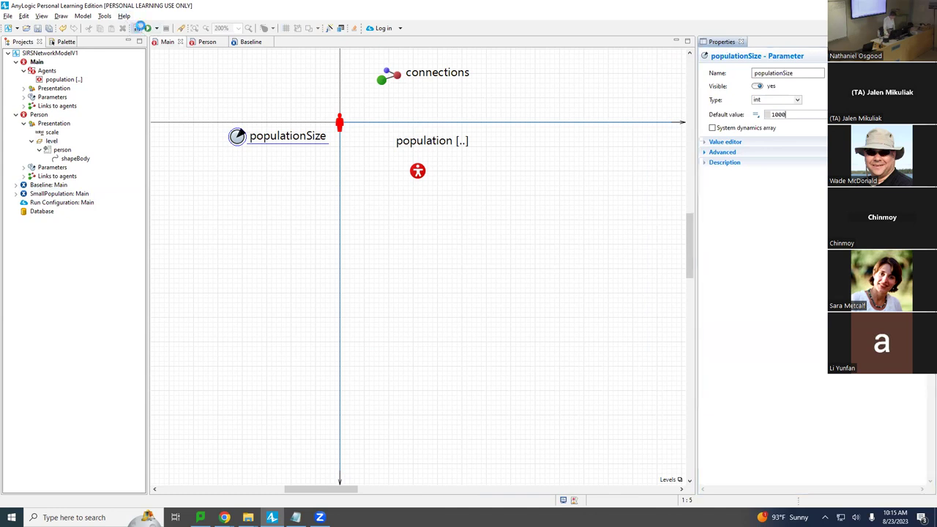
pyautogui.rightClick(58, 185)
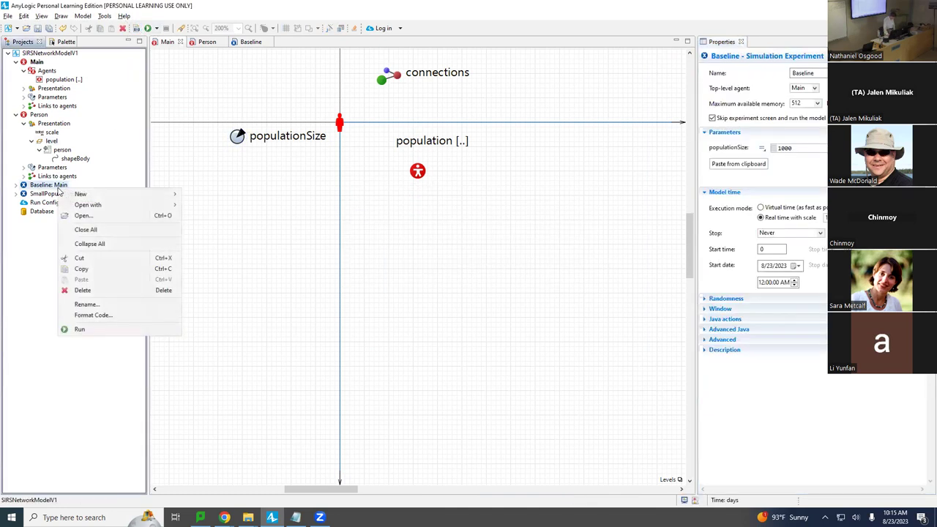
pyautogui.click(129, 329)
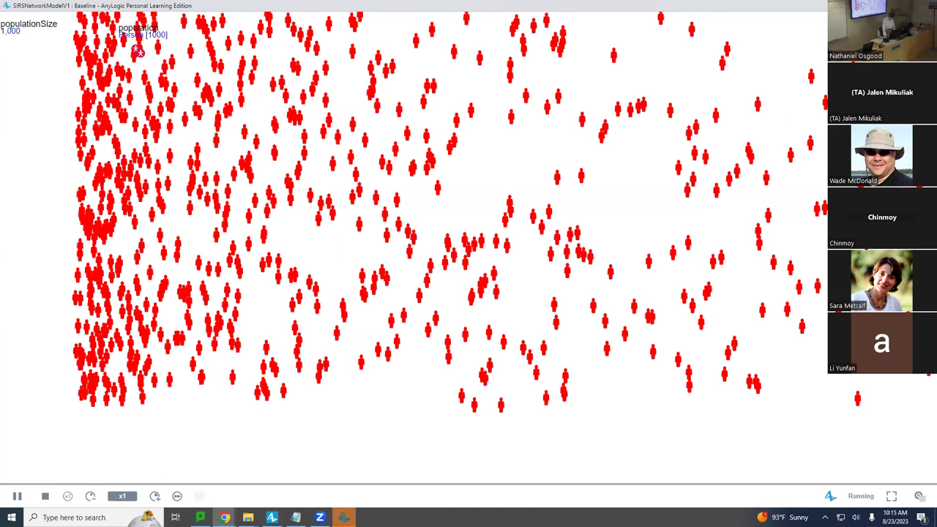
pyautogui.hotkey('alt', 'F4')
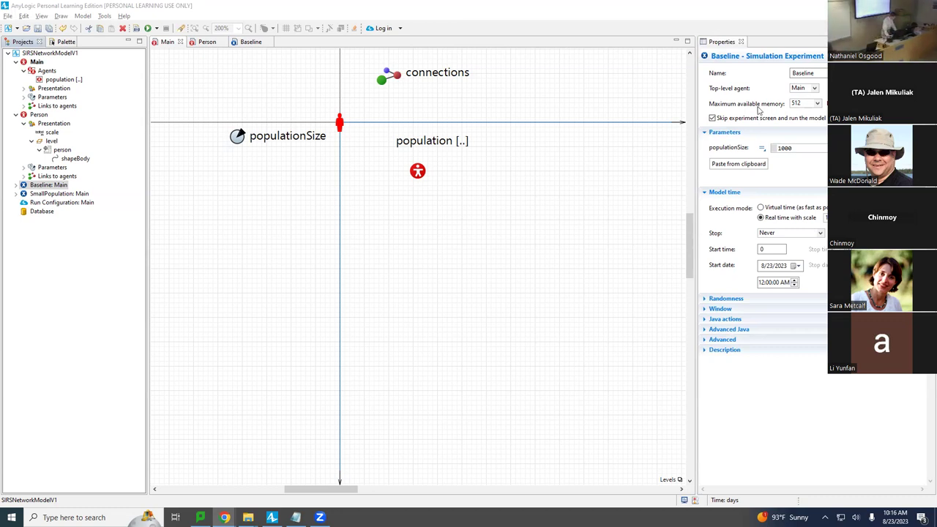
# Set Main's network type to Distance-based under Space and network.
pyautogui.click(417, 171)
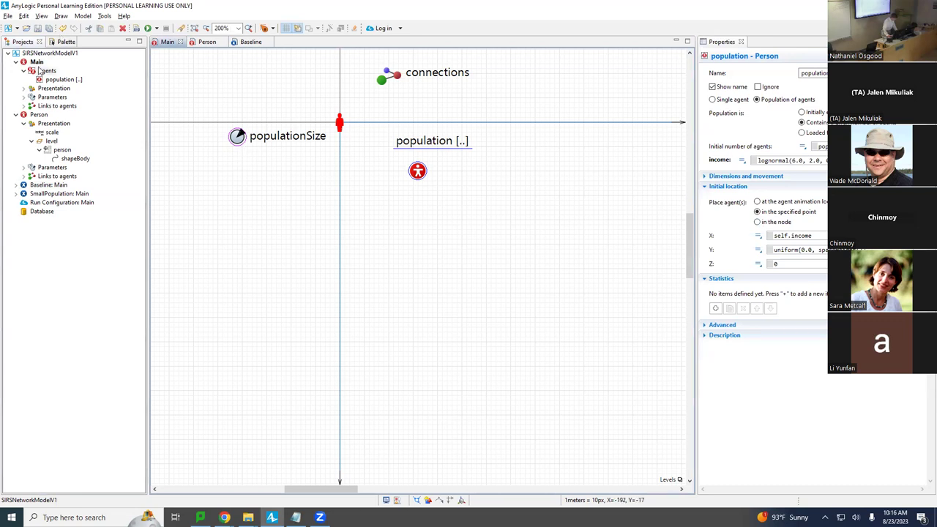
pyautogui.click(359, 169)
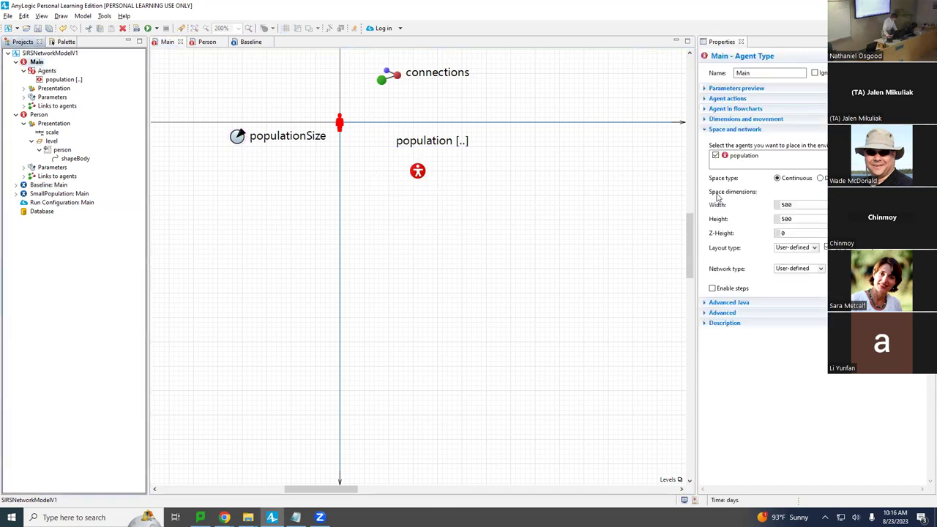
pyautogui.click(820, 269)
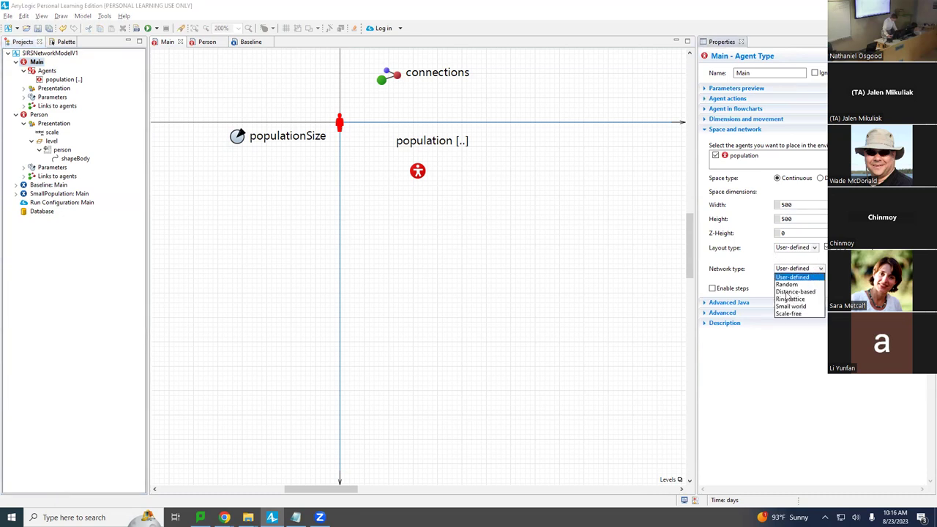
pyautogui.click(789, 292)
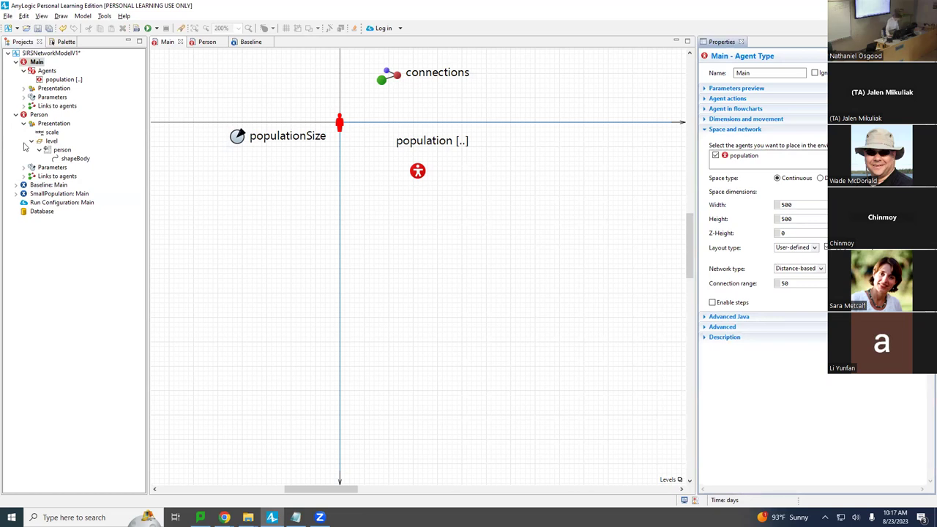
# Add a parameter named connectionDistanceThreshold and line it up beneath populationSize.
pyautogui.click(57, 42)
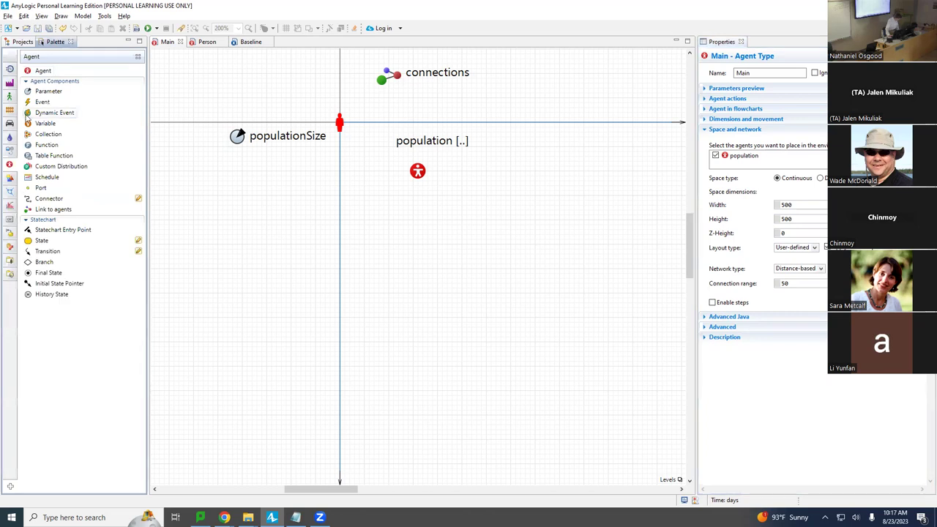
pyautogui.moveTo(46, 93); pyautogui.dragTo(239, 163)
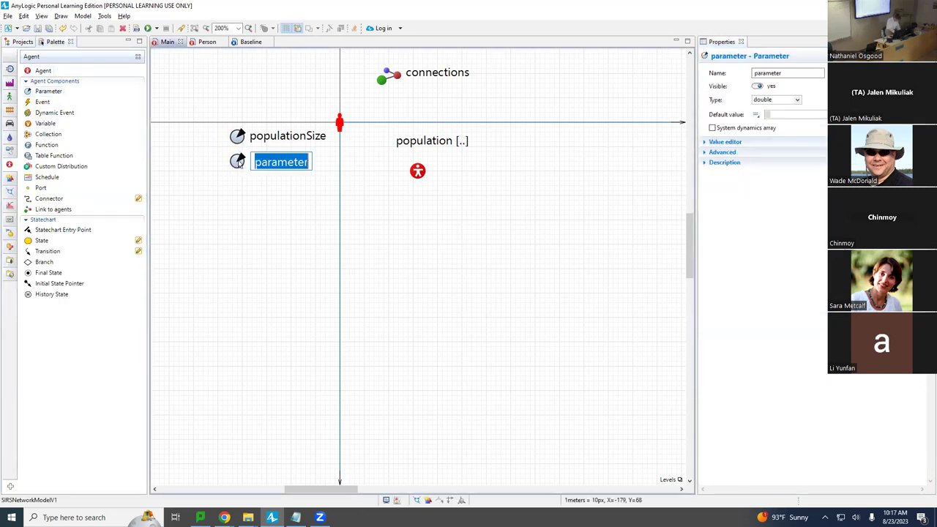
pyautogui.write('connection')
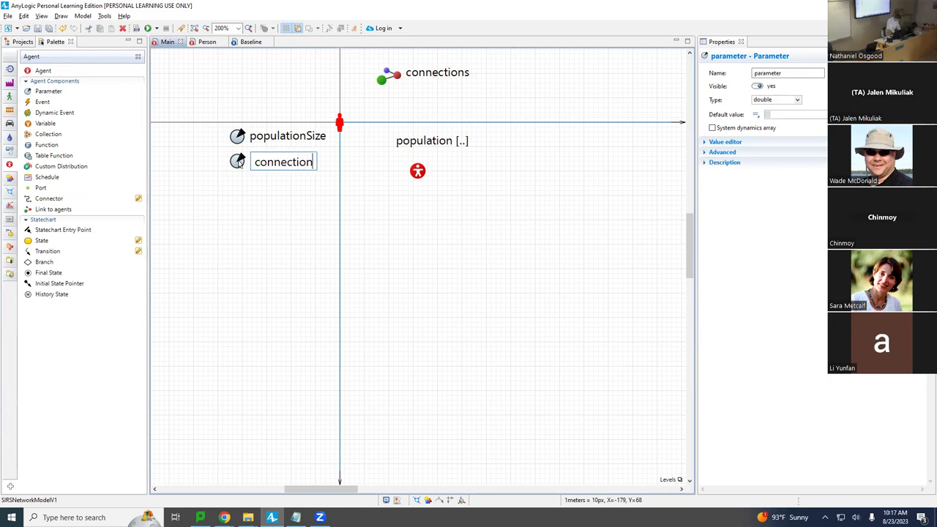
pyautogui.write('DistanceT')
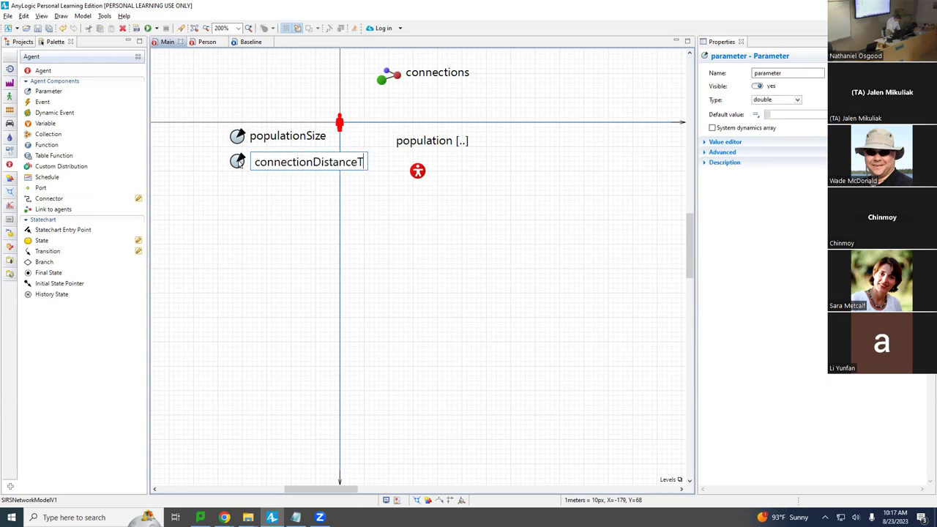
pyautogui.write('hreshold')
pyautogui.press('Return')
pyautogui.moveTo(237, 161); pyautogui.dragTo(165, 164)
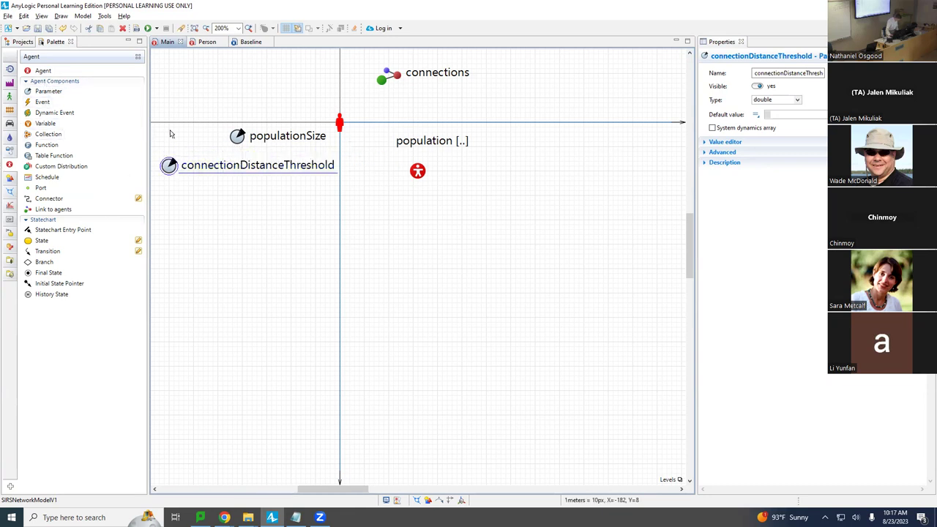
pyautogui.moveTo(246, 138); pyautogui.dragTo(172, 146)
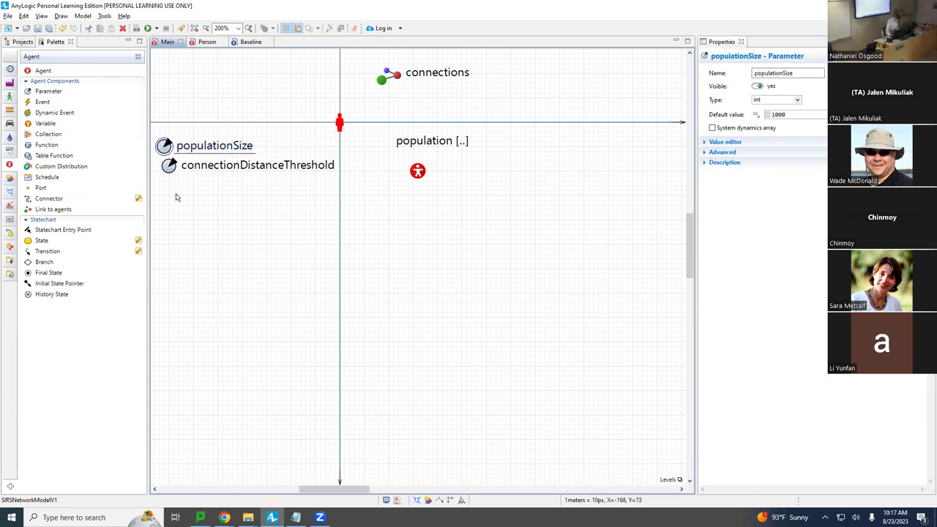
pyautogui.moveTo(168, 151); pyautogui.dragTo(182, 183)
# Set connectionDistanceThreshold's default value to 250 and save.
pyautogui.click(167, 168)
pyautogui.click(789, 115)
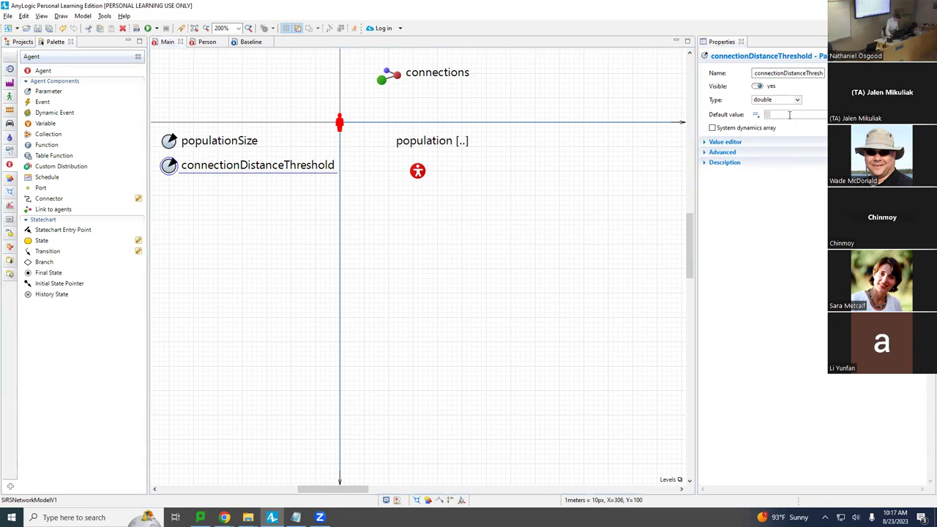
pyautogui.write('250')
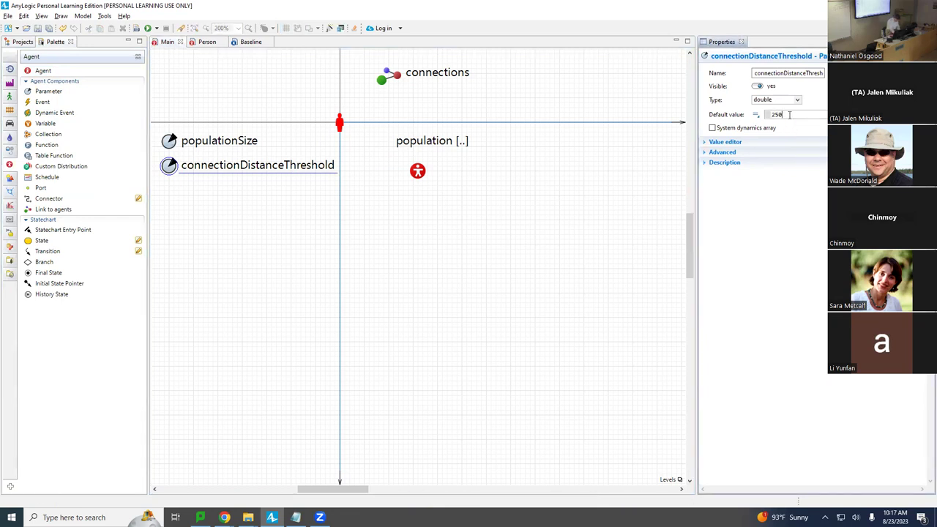
pyautogui.hotkey('ctrl', 's')
# Replace Main's connection range of 50 with connectionDistanceThreshold and save its 250.0 default.
pyautogui.click(22, 41)
pyautogui.click(25, 62)
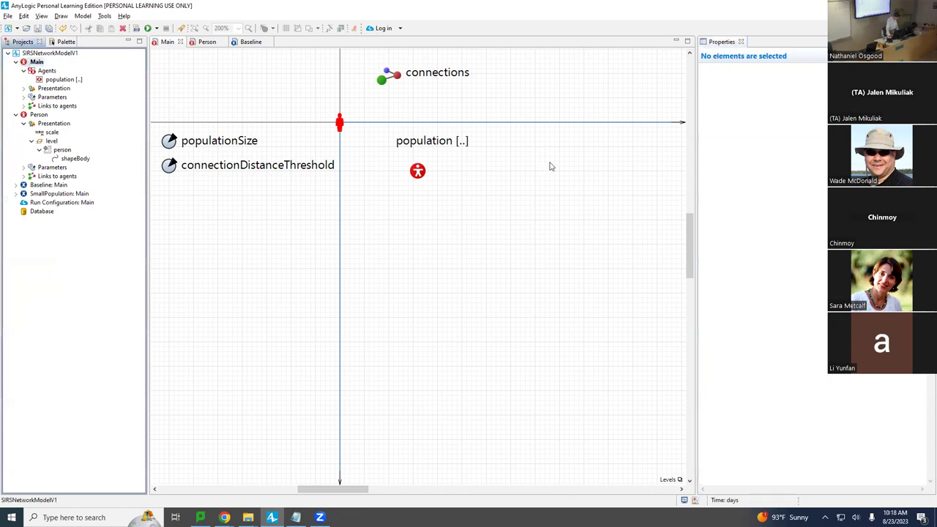
pyautogui.doubleClick(819, 283)
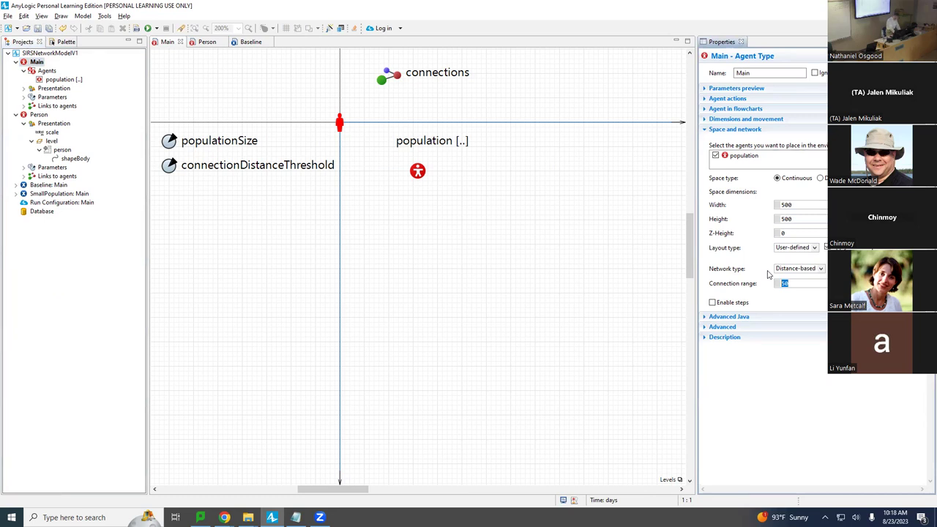
pyautogui.write('connect')
pyautogui.hotkey('ctrl', 'space')
pyautogui.press('Return')
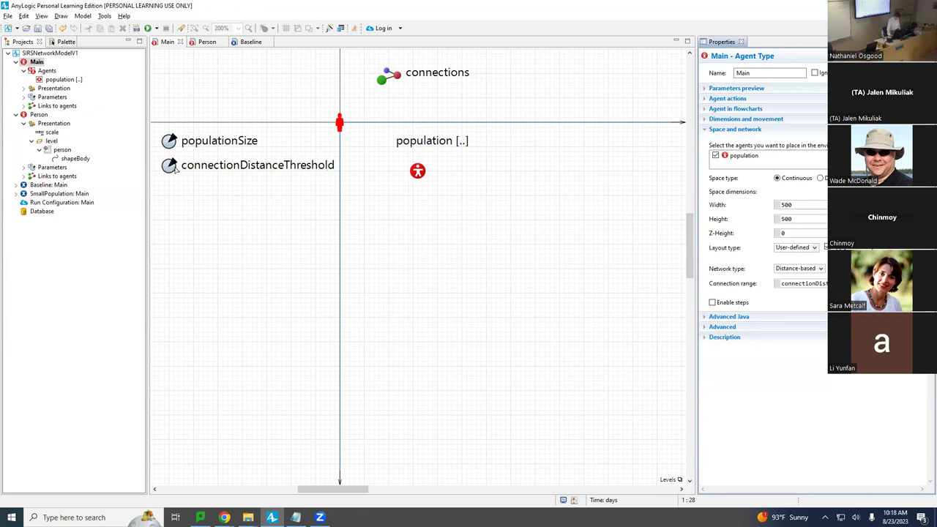
pyautogui.click(176, 169)
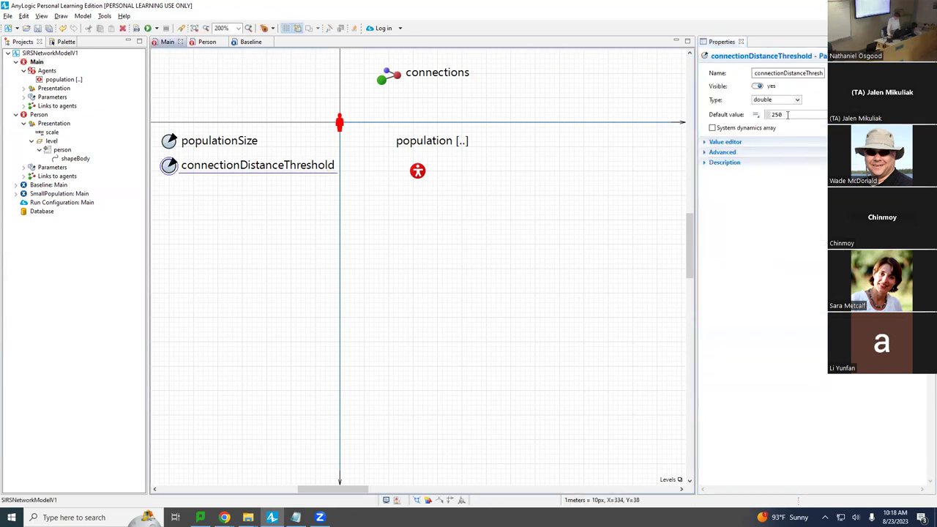
pyautogui.click(787, 114)
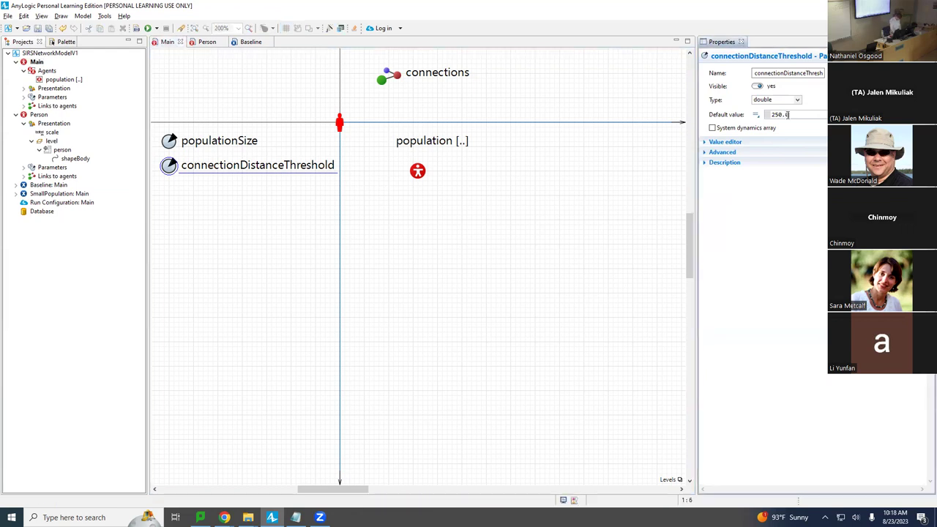
pyautogui.hotkey('ctrl', 's')
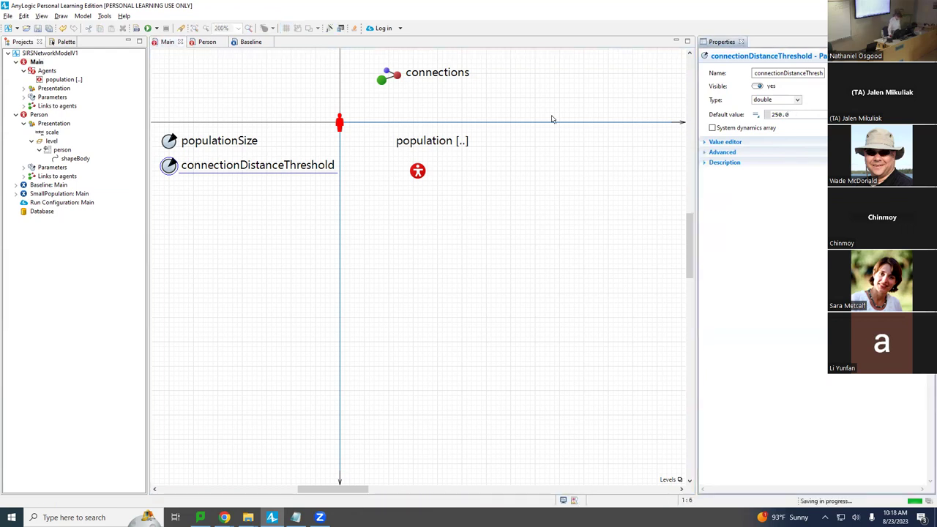
# Confirm Main's network type stays Distance-based.
pyautogui.click(417, 171)
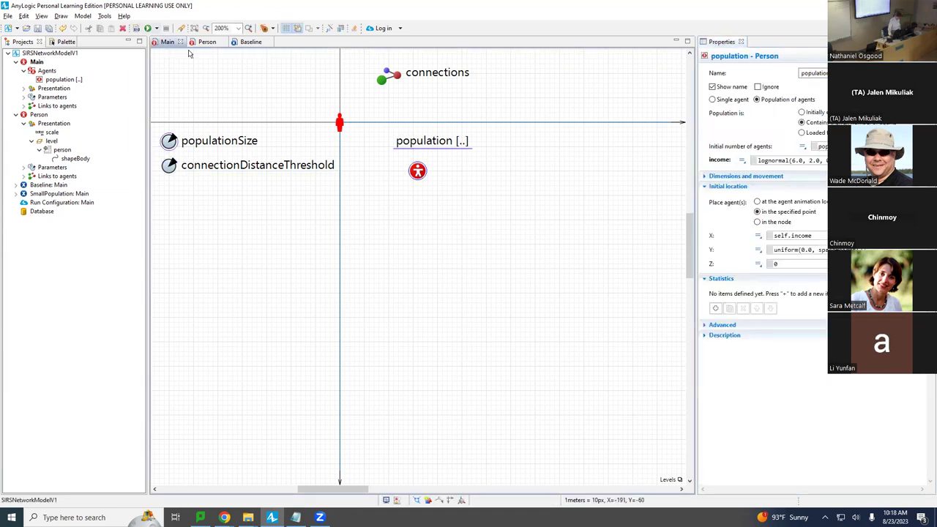
pyautogui.click(45, 67)
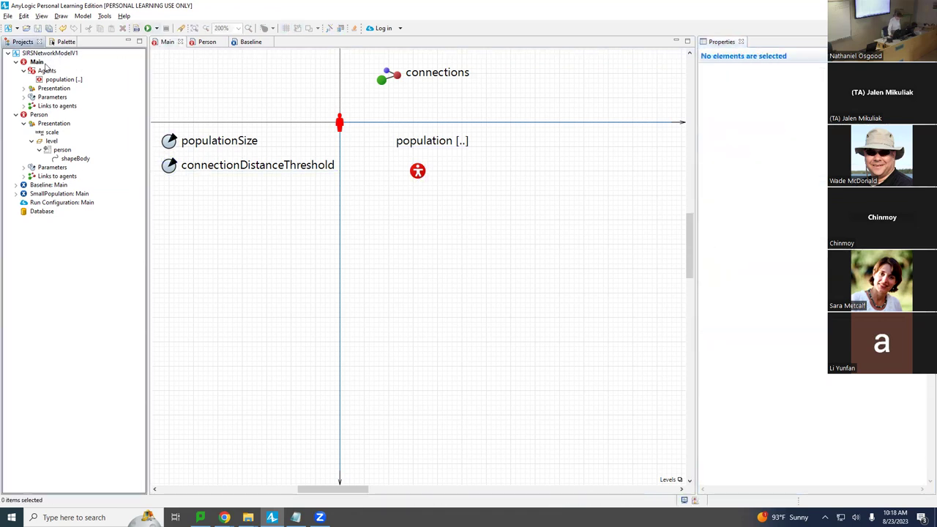
pyautogui.click(40, 63)
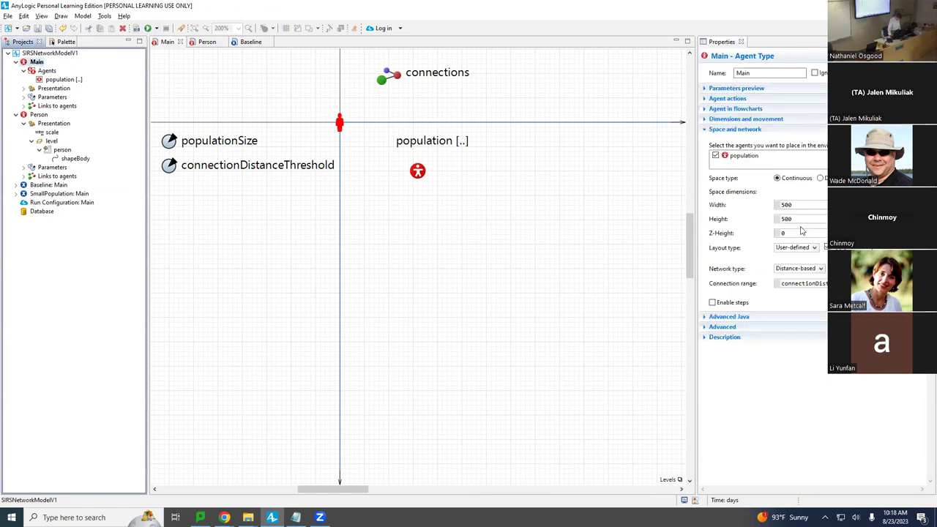
pyautogui.click(811, 269)
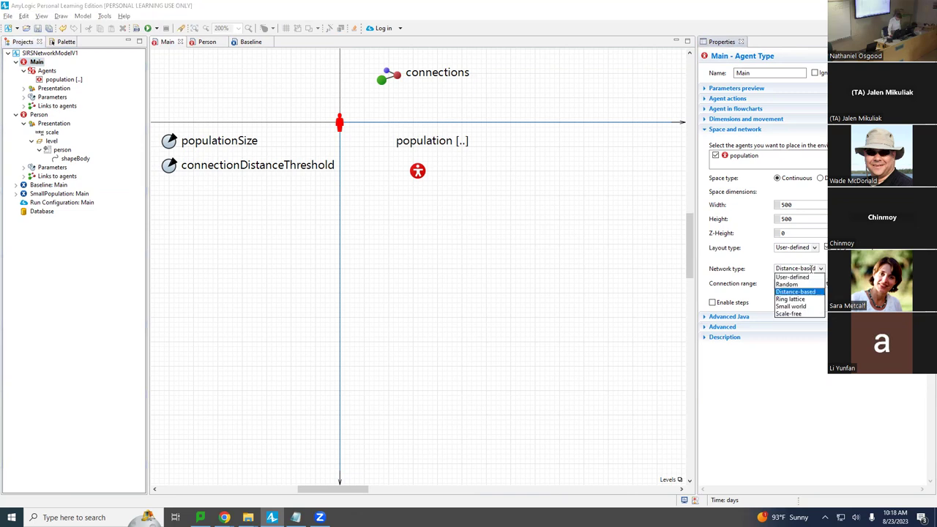
pyautogui.click(795, 291)
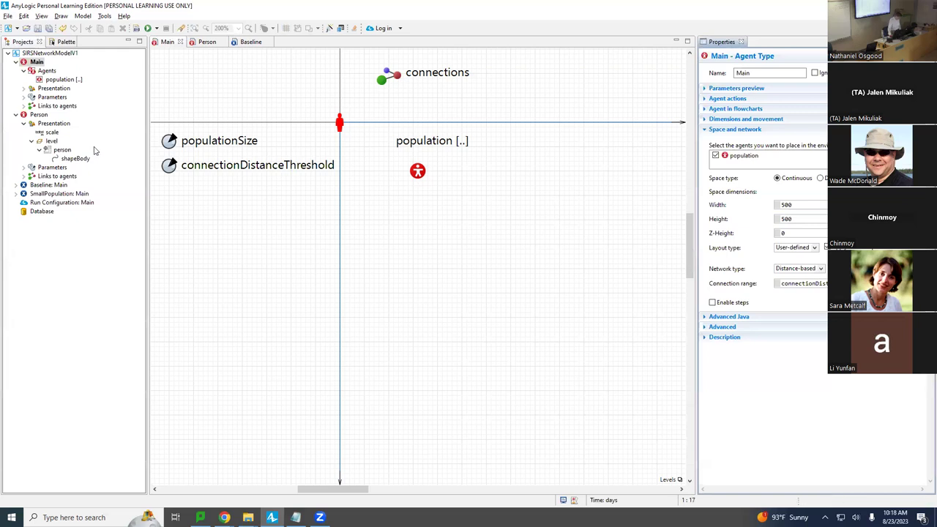
# Open the Person agent's diagram and scroll to show its elements.
pyautogui.click(231, 144)
pyautogui.rightClick(231, 145)
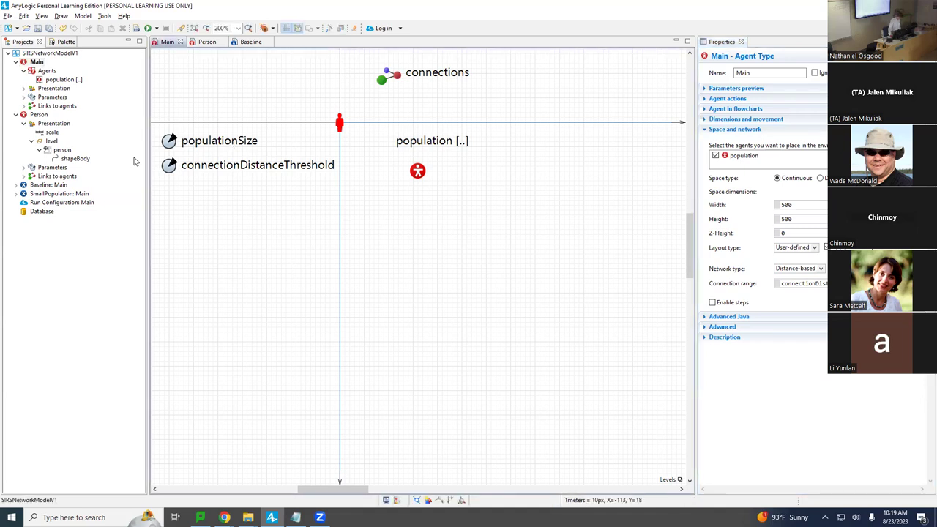
pyautogui.click(208, 44)
pyautogui.click(208, 44)
pyautogui.scroll(3, 308, 157)
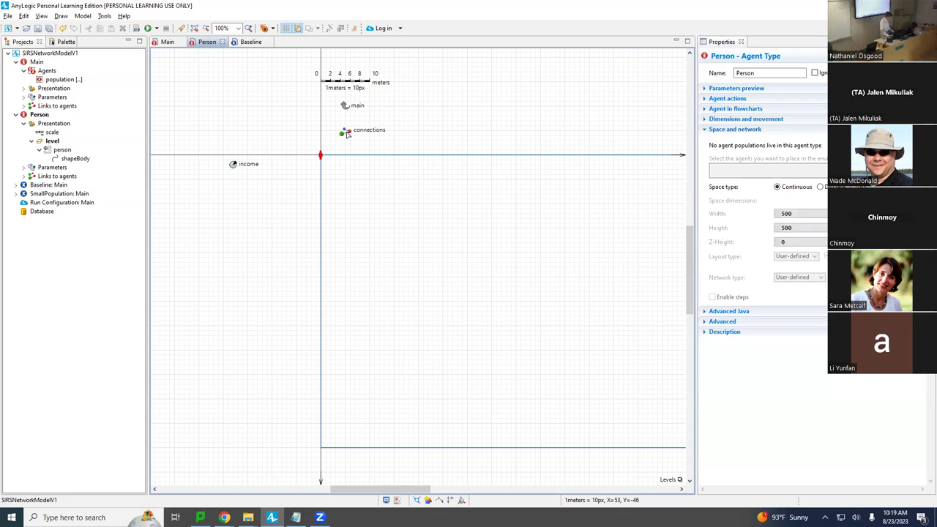
# Set the connections link's agent type to Person and enable 'Draw line connecting agents'.
pyautogui.click(347, 133)
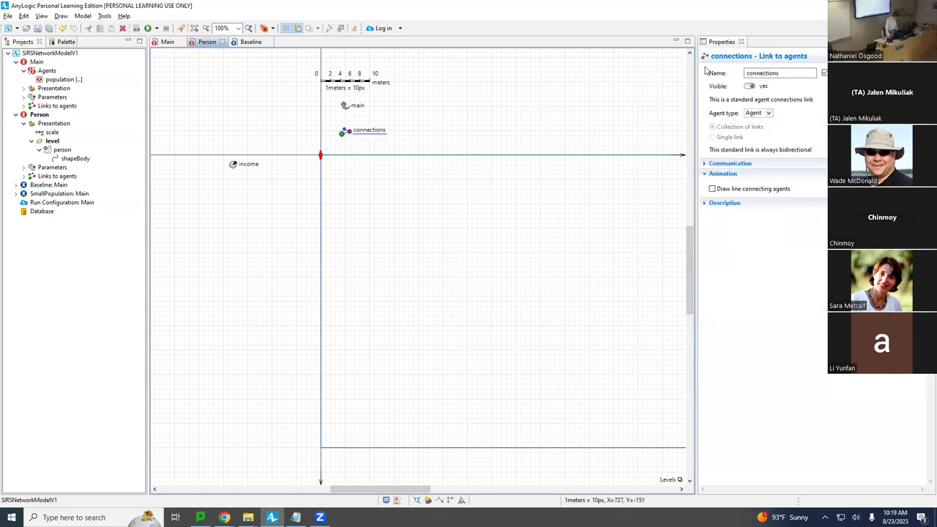
pyautogui.click(769, 115)
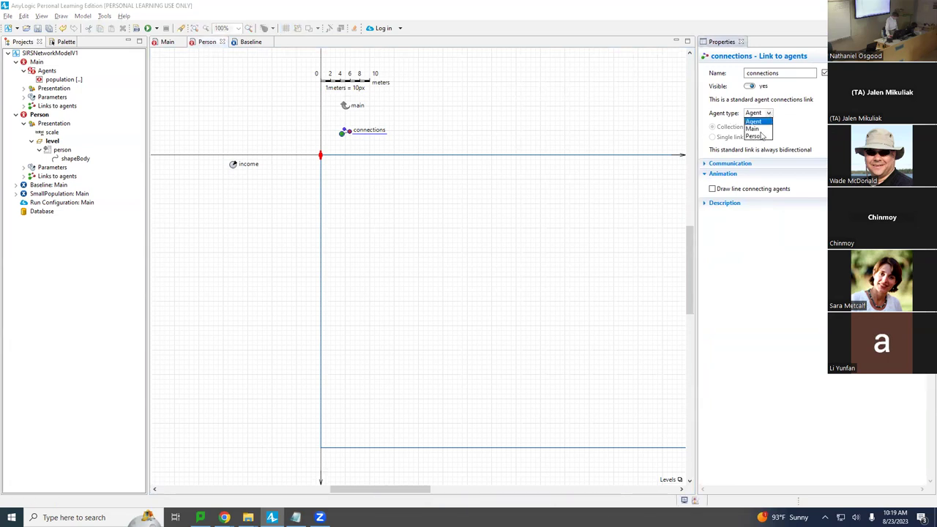
pyautogui.click(755, 136)
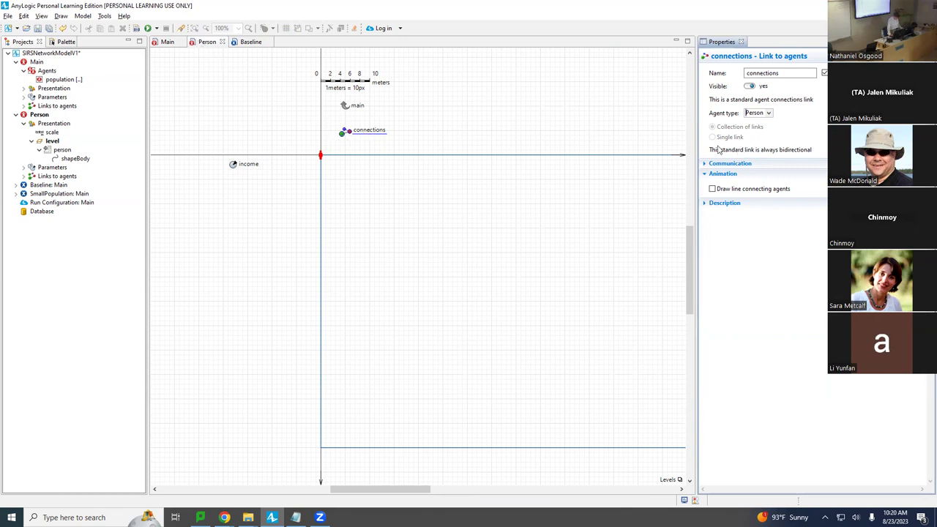
pyautogui.click(712, 191)
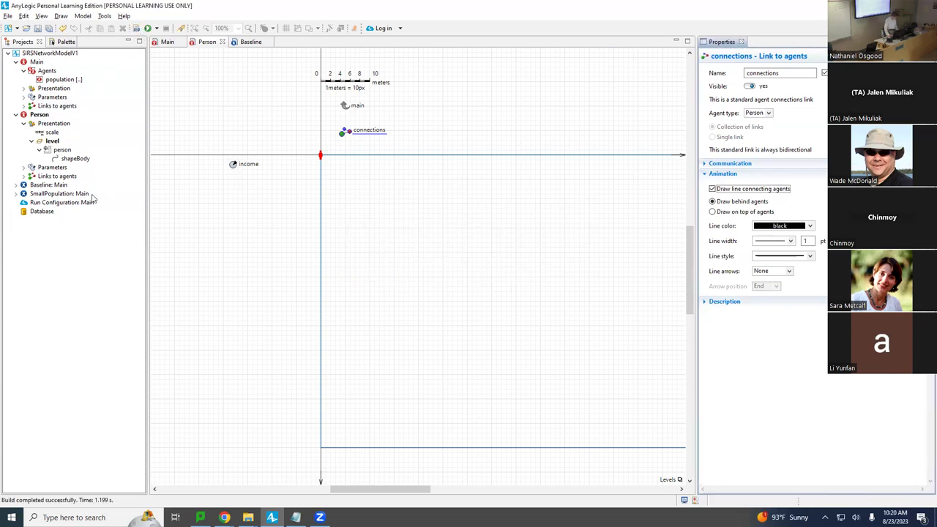
pyautogui.rightClick(62, 186)
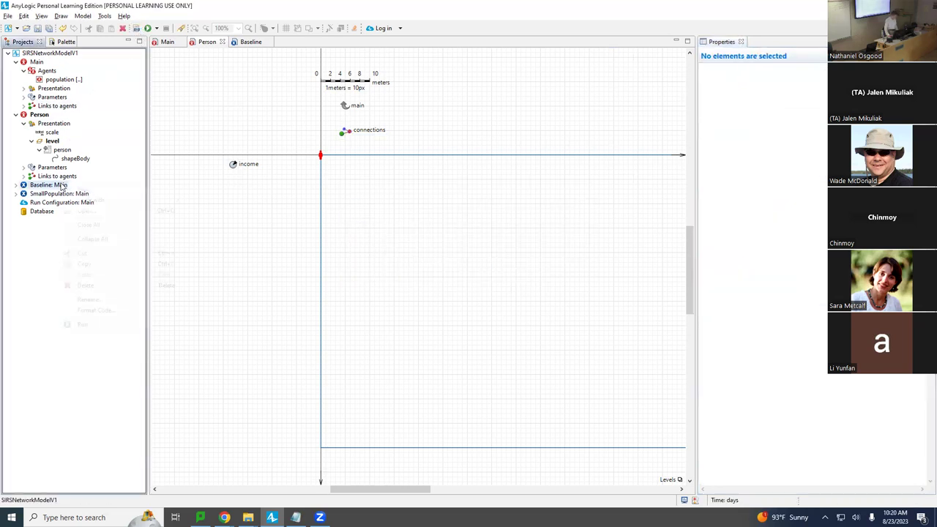
pyautogui.click(115, 323)
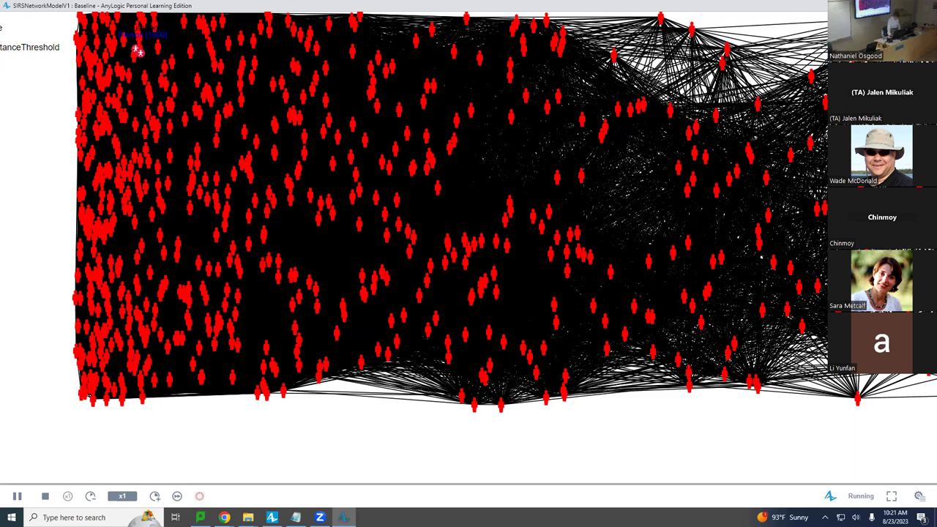
pyautogui.scroll(5, 469, 247)
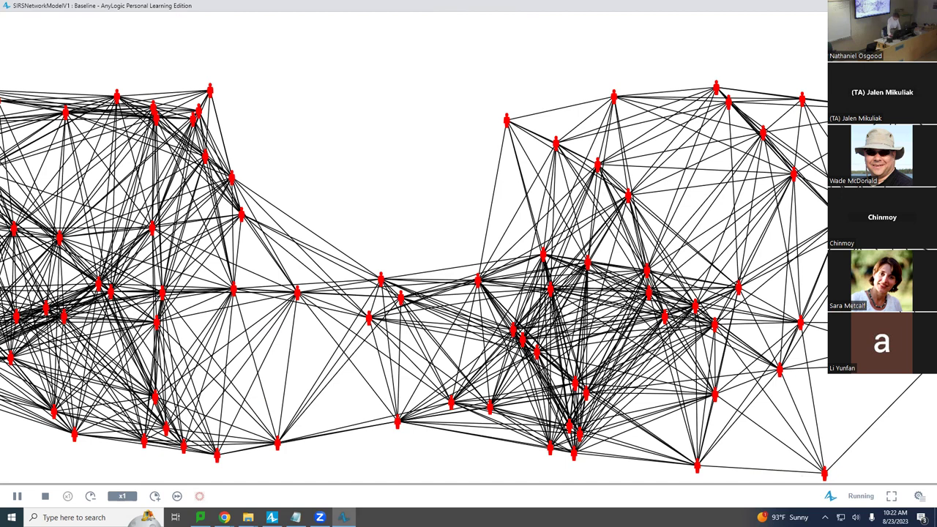
pyautogui.hotkey('alt', 'F4')
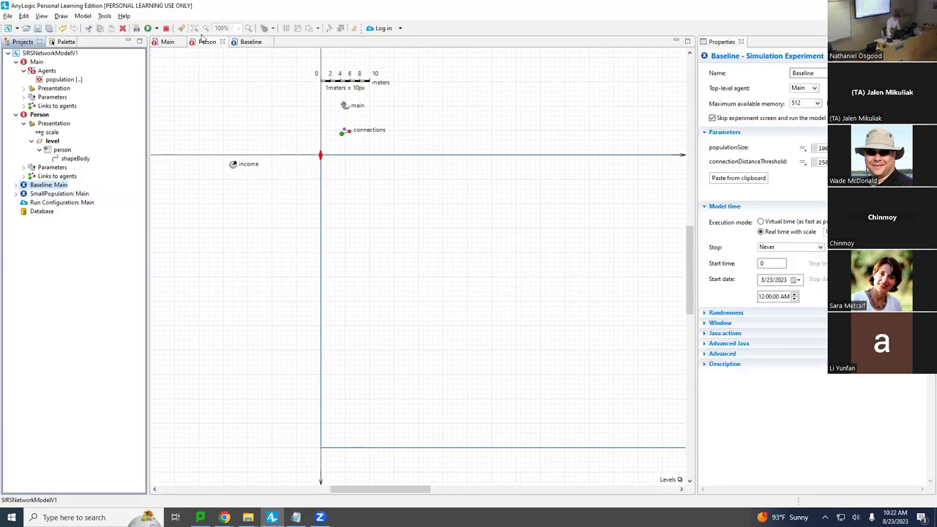
# Lower connectionDistanceThreshold's default value from 250.0 to 50.0 and save the model.
pyautogui.click(165, 42)
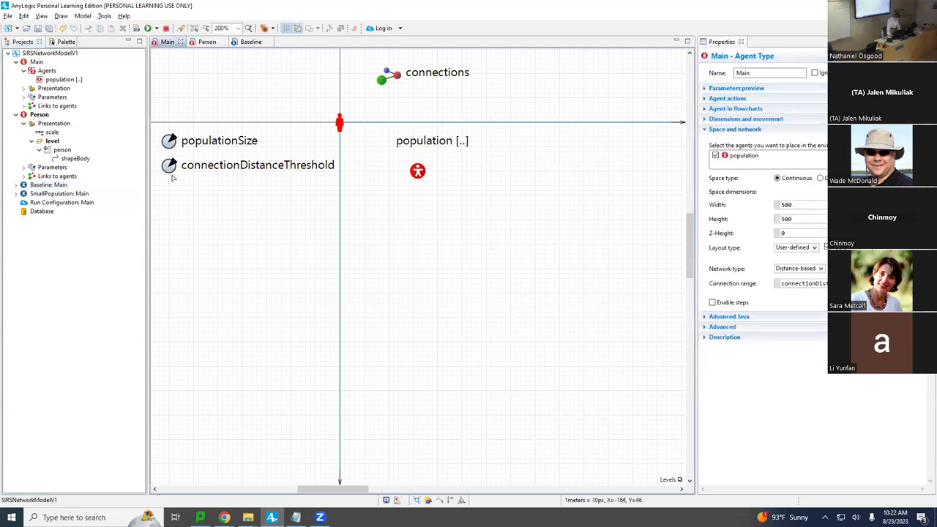
pyautogui.click(170, 168)
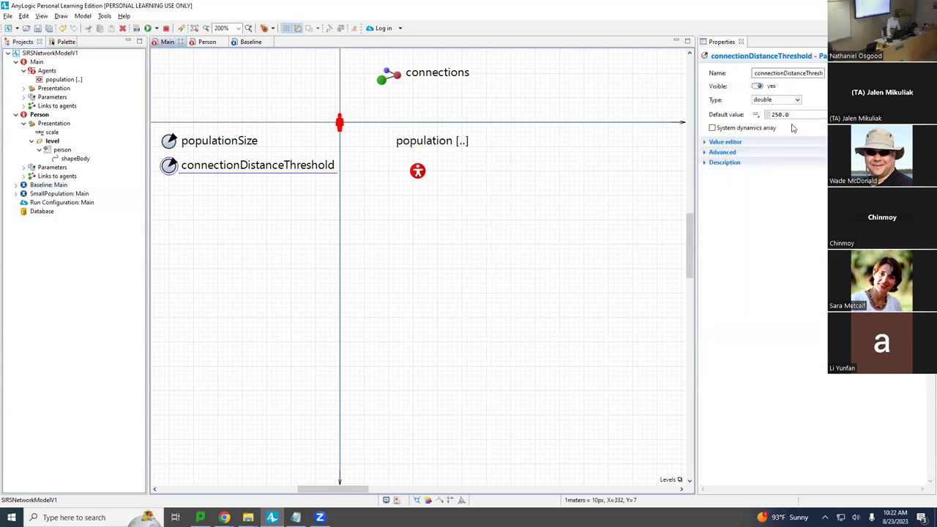
pyautogui.click(794, 114)
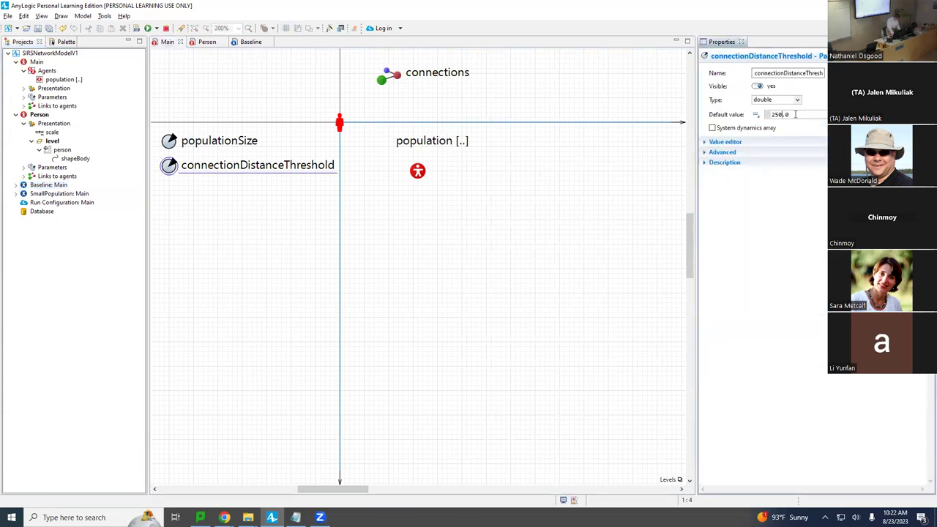
pyautogui.press('BackSpace')
pyautogui.hotkey('ctrl', 's')
pyautogui.click(224, 518)
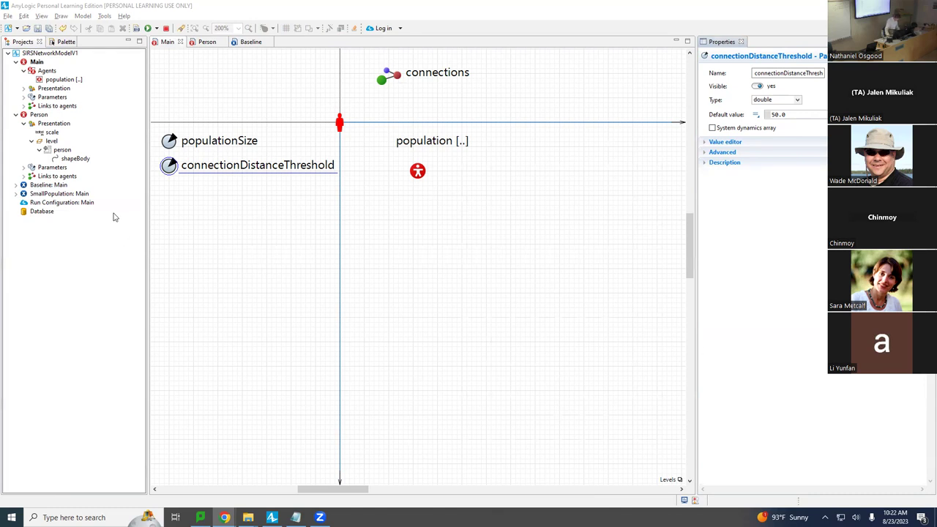
pyautogui.rightClick(59, 184)
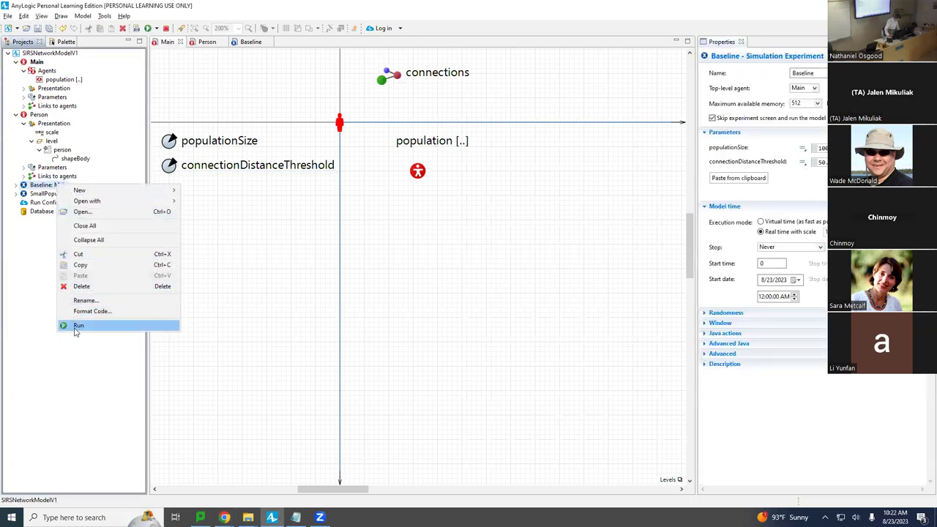
pyautogui.click(76, 326)
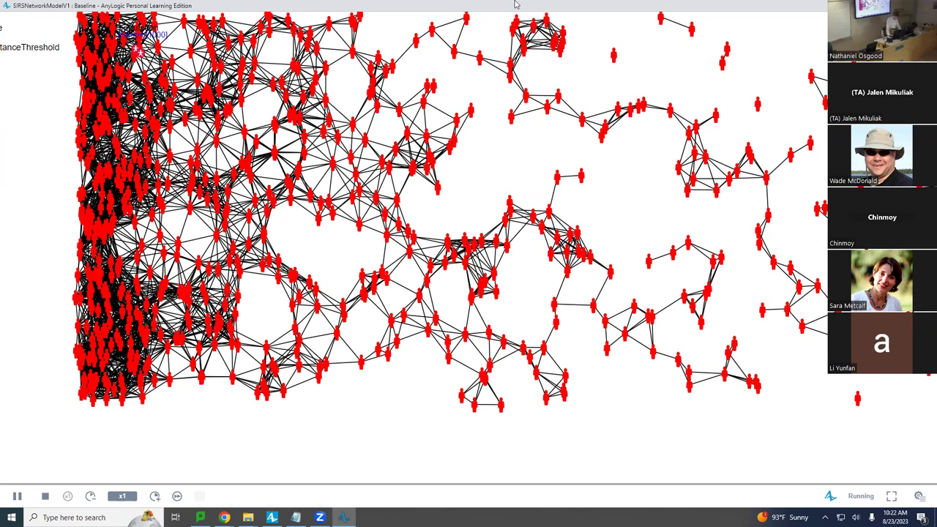
pyautogui.moveTo(657, 176); pyautogui.dragTo(247, 159)
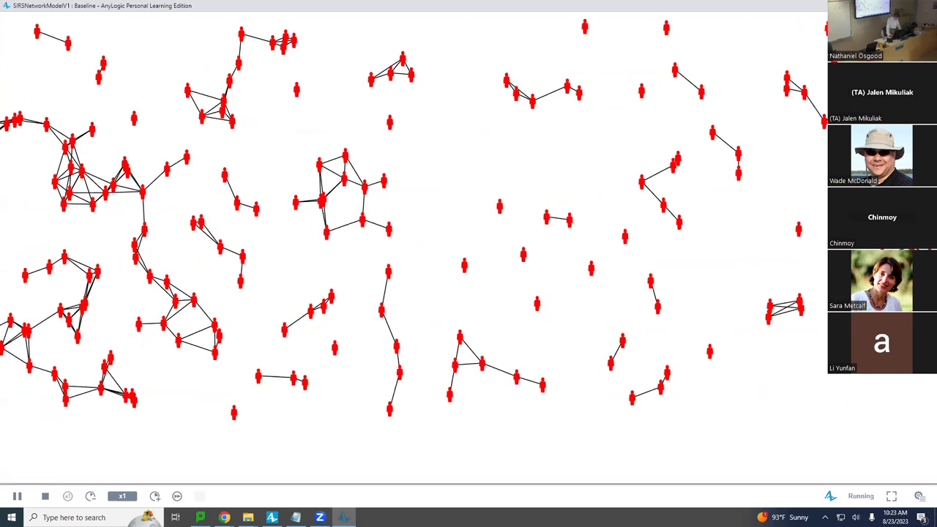
pyautogui.click(926, 5)
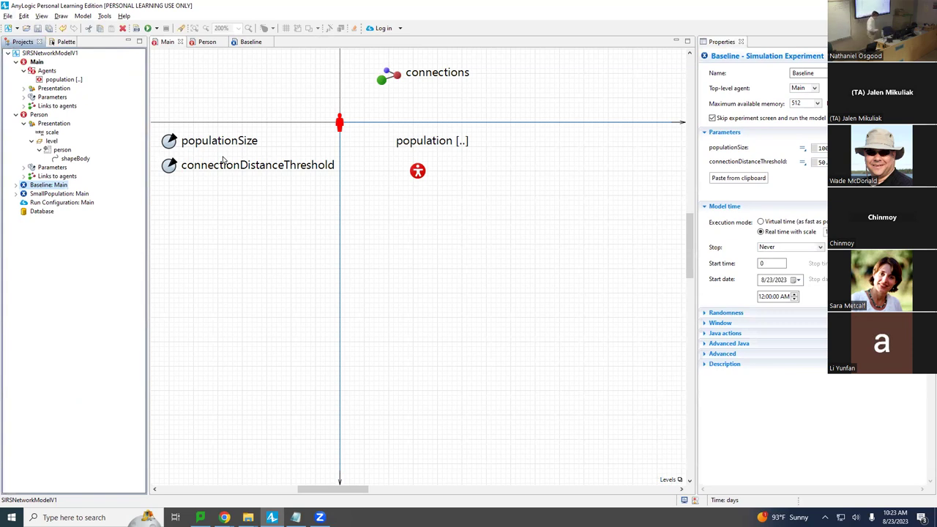
pyautogui.rightClick(42, 188)
pyautogui.click(54, 333)
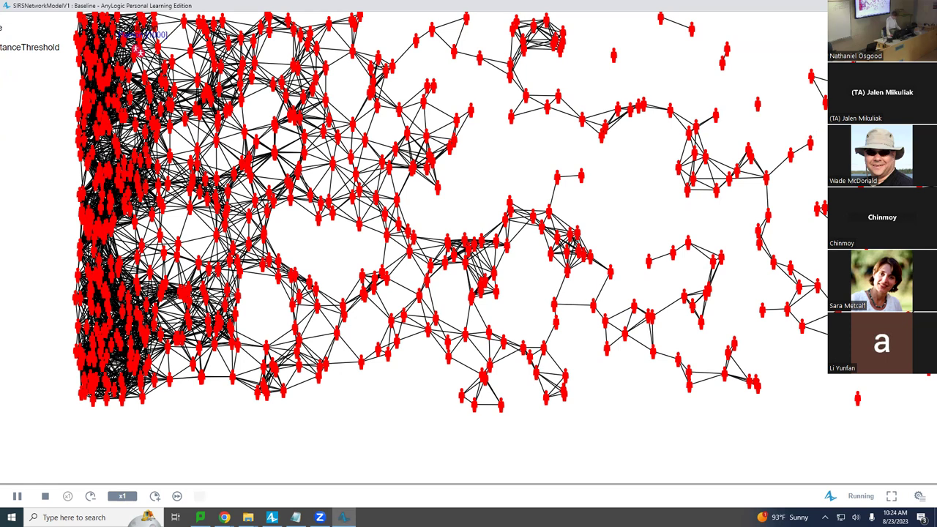
pyautogui.hotkey('alt', 'F4')
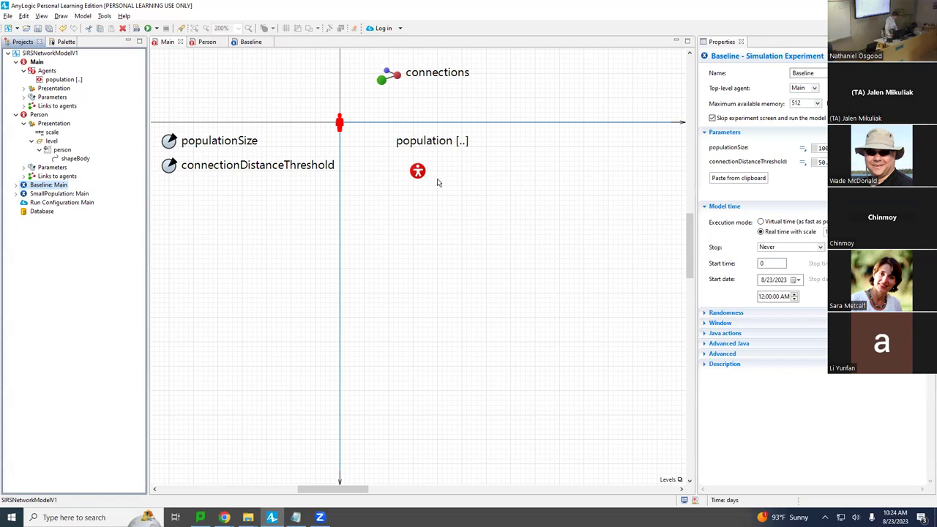
# Move Main's population element down to the lower left, then open the Person diagram.
pyautogui.moveTo(417, 171); pyautogui.dragTo(262, 228)
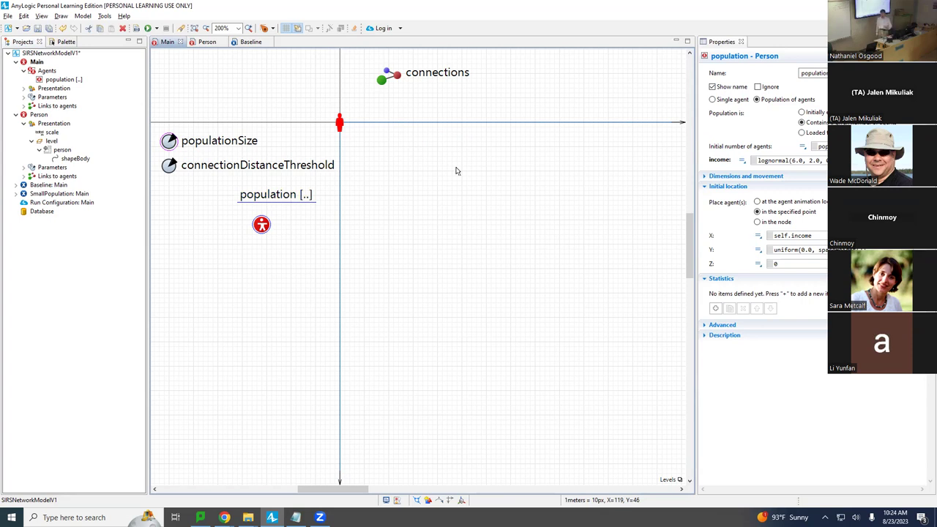
pyautogui.click(219, 44)
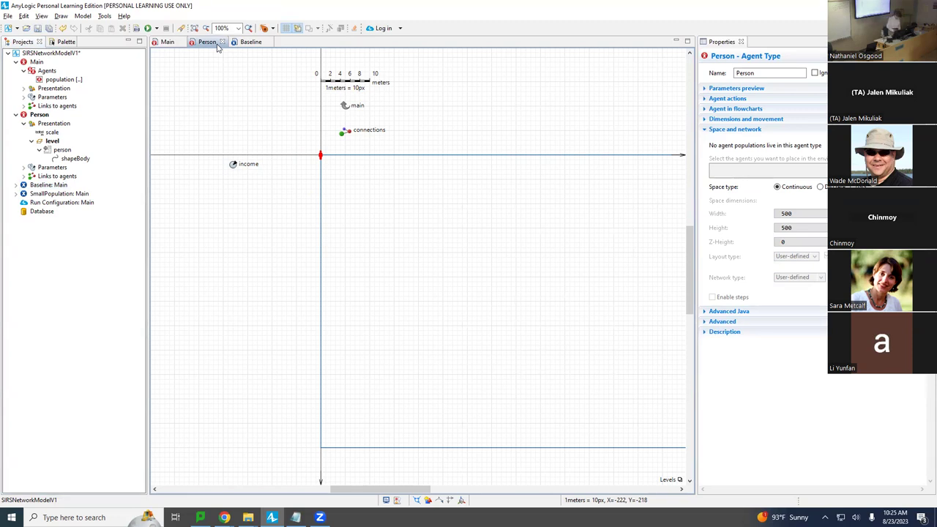
# Browse the Palette and Projects panels, then bring up the Windows window switcher.
pyautogui.click(63, 41)
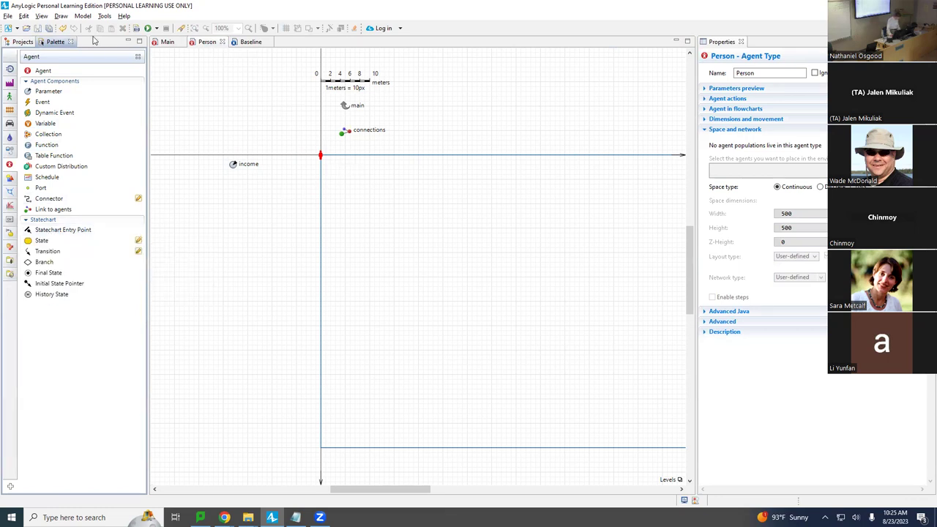
pyautogui.click(20, 42)
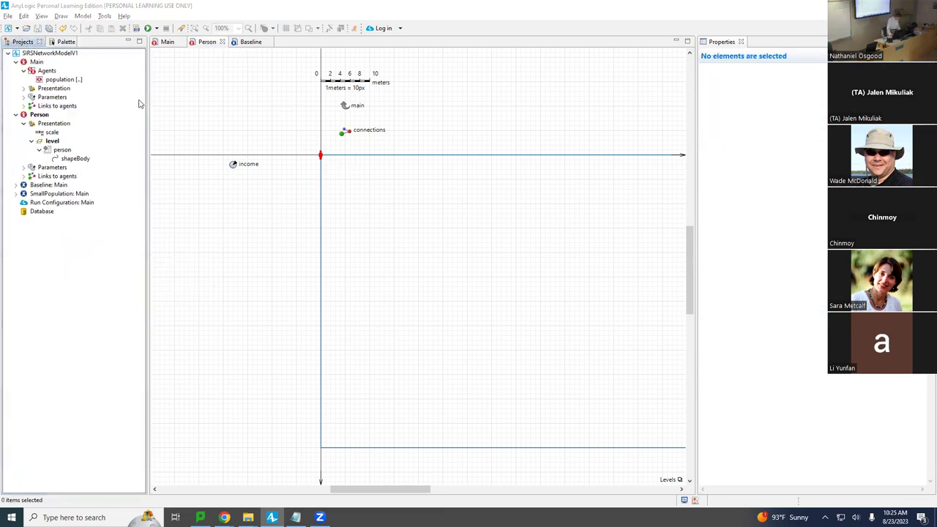
pyautogui.hotkey('alt', 'Tab')
pyautogui.hotkey('alt', 'Tab')
pyautogui.hotkey('alt', 'Tab')
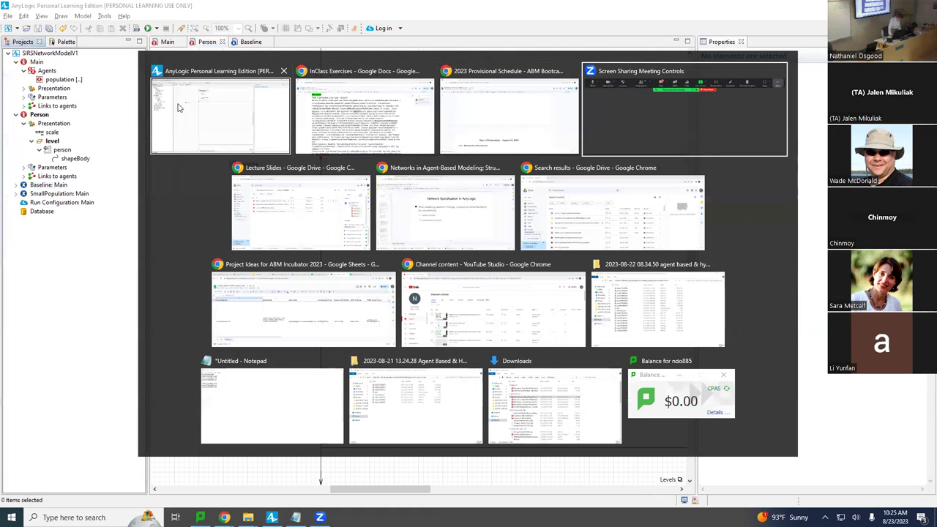
pyautogui.hotkey('alt', 'Tab')
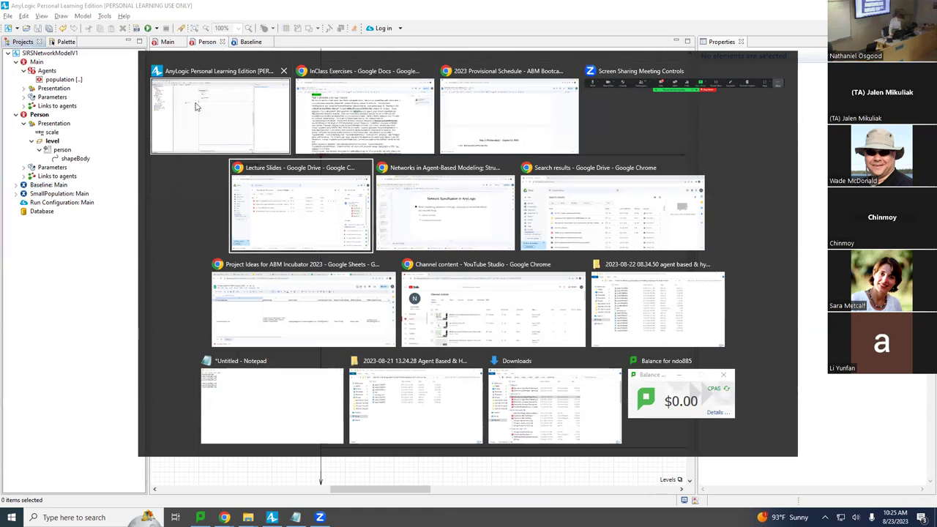
# Upload Models/SIRSNetworkModelV1/SIRSNetworkModelV1.alp into the Drive folder Participant Resources > Models Built in Class, then return to AnyLogic.
pyautogui.click(226, 103)
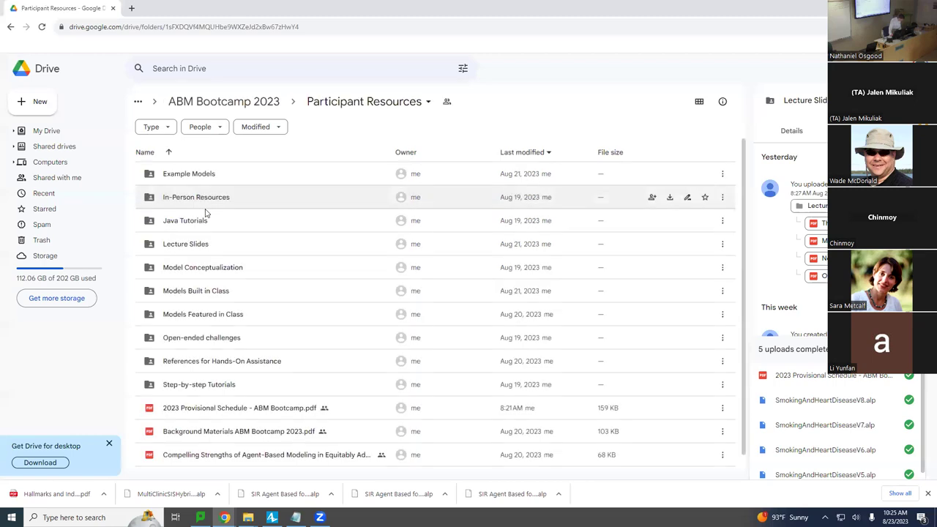
pyautogui.click(212, 290)
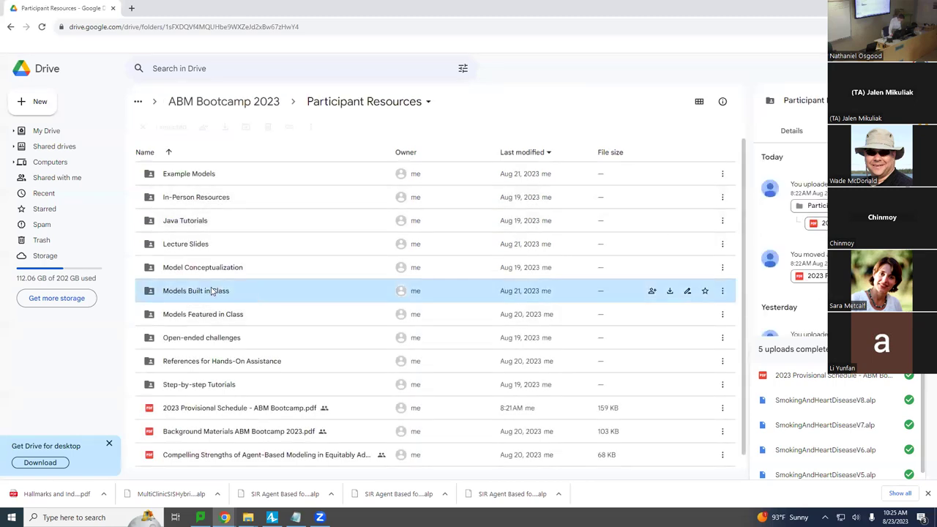
pyautogui.doubleClick(211, 291)
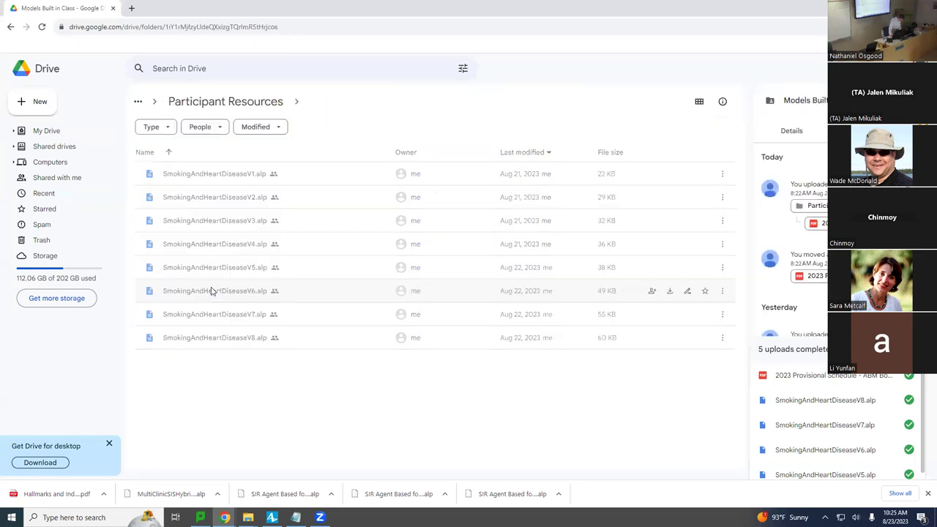
pyautogui.click(40, 103)
pyautogui.click(59, 121)
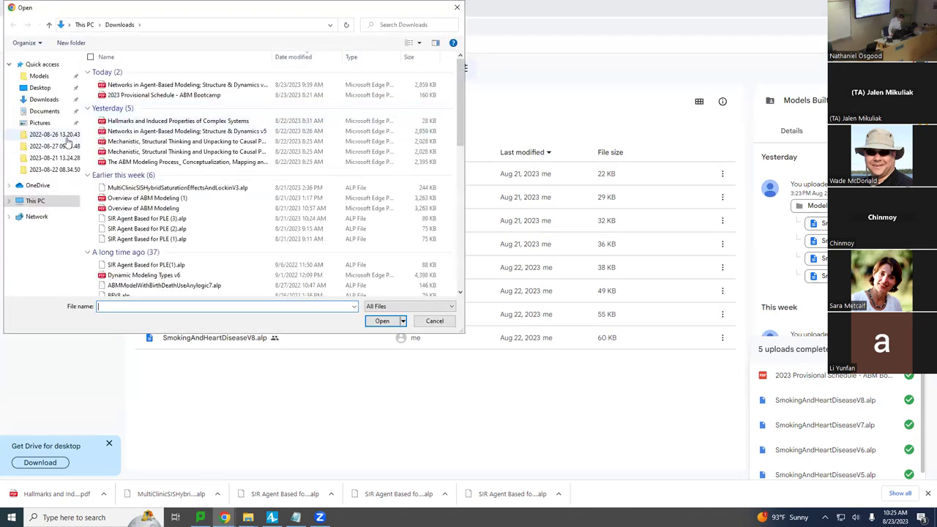
pyautogui.click(38, 76)
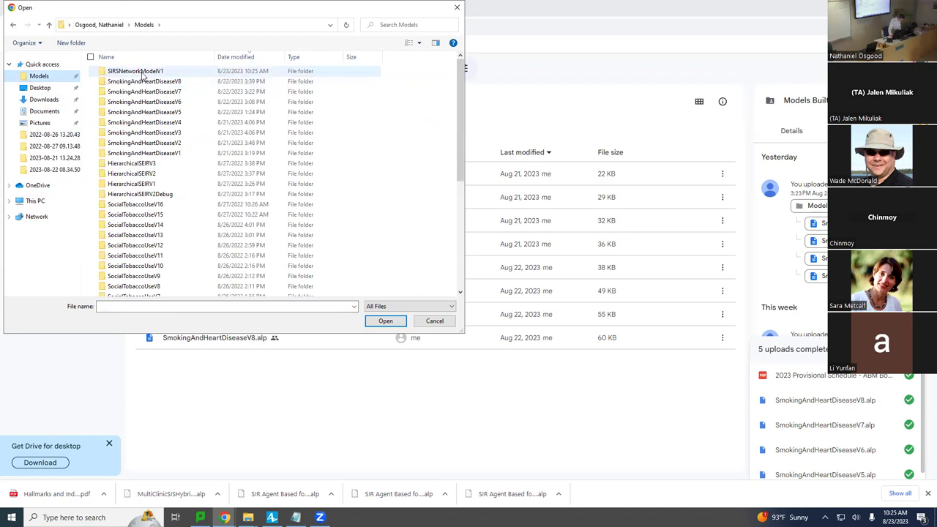
pyautogui.doubleClick(142, 74)
pyautogui.doubleClick(142, 74)
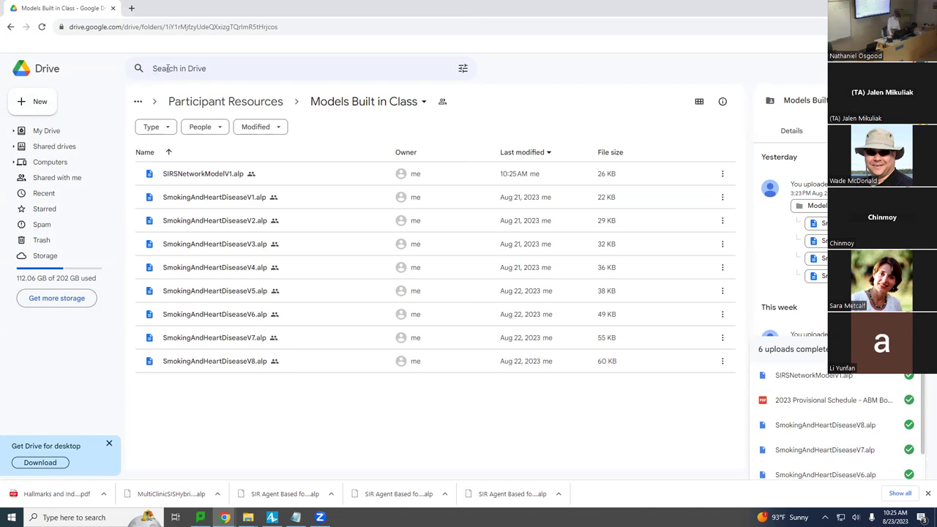
pyautogui.hotkey('alt', 'Tab')
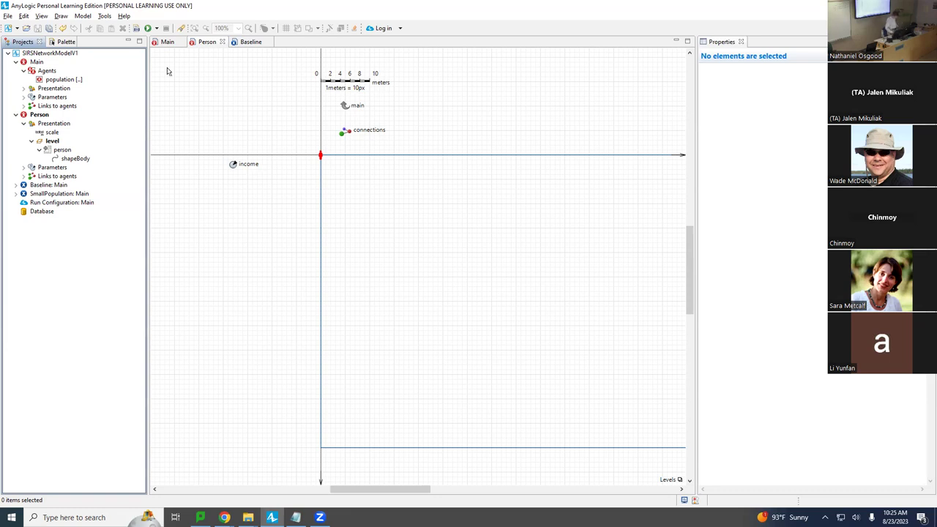
# Bring the Person diagram forward, close the Baseline editor, and show the Palette panel.
pyautogui.click(208, 44)
pyautogui.click(268, 42)
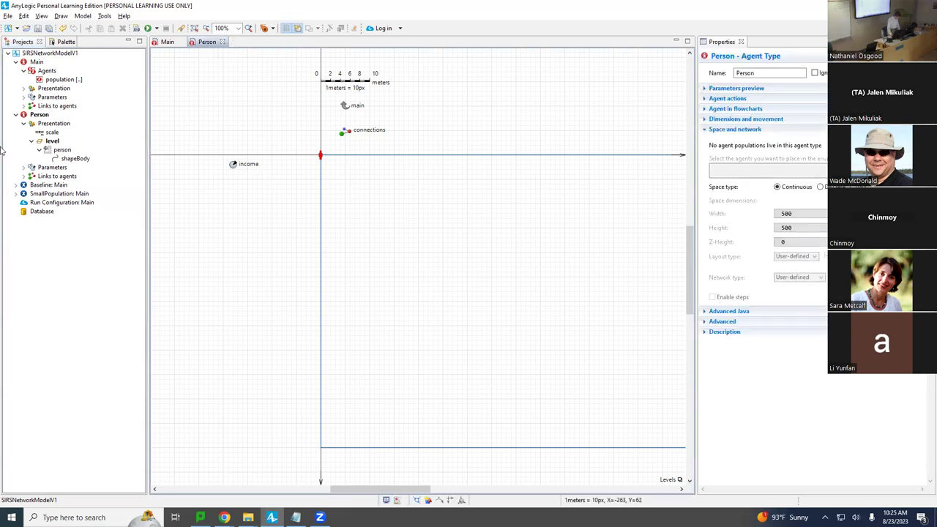
pyautogui.click(58, 42)
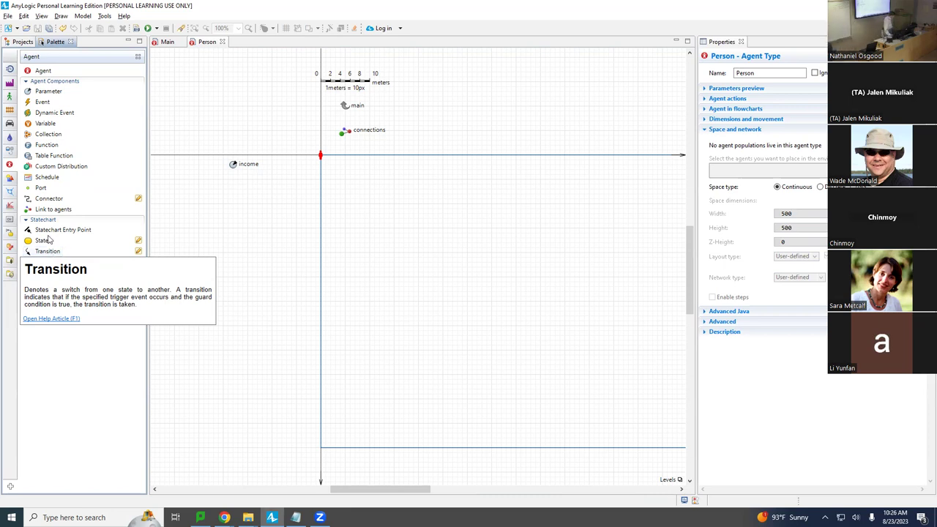
# Place a Statechart Entry Point on the Person canvas and name it infectionStatechart.
pyautogui.moveTo(55, 229); pyautogui.dragTo(58, 232)
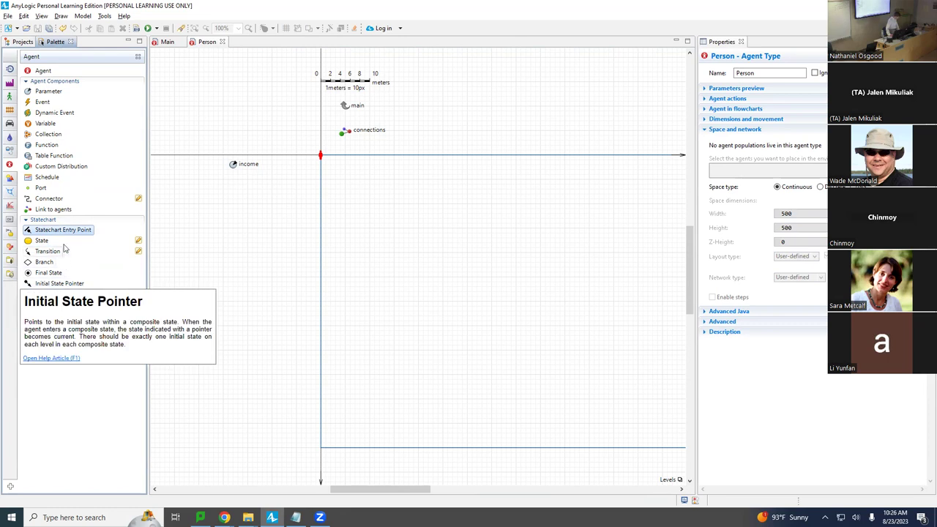
pyautogui.moveTo(61, 232); pyautogui.dragTo(397, 183)
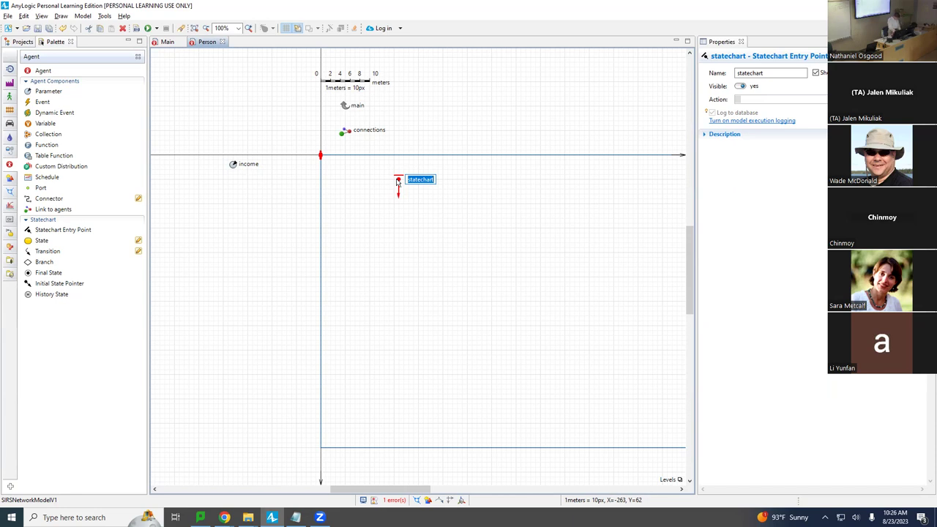
pyautogui.write('infection')
pyautogui.write('Statechart')
pyautogui.press('Return')
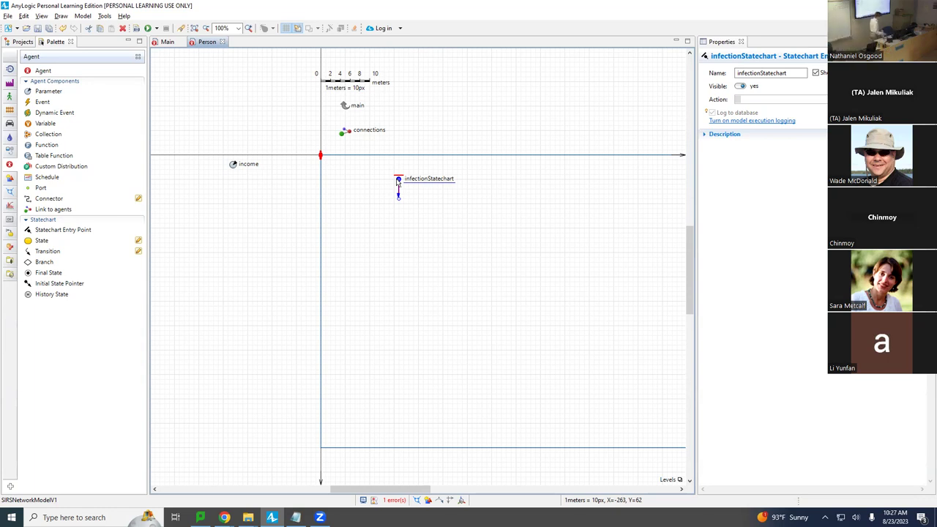
# Add two states below the entry point, named Susceptible and Latent (renamed from Exposed).
pyautogui.moveTo(34, 241); pyautogui.dragTo(372, 204)
pyautogui.write('Susceptible')
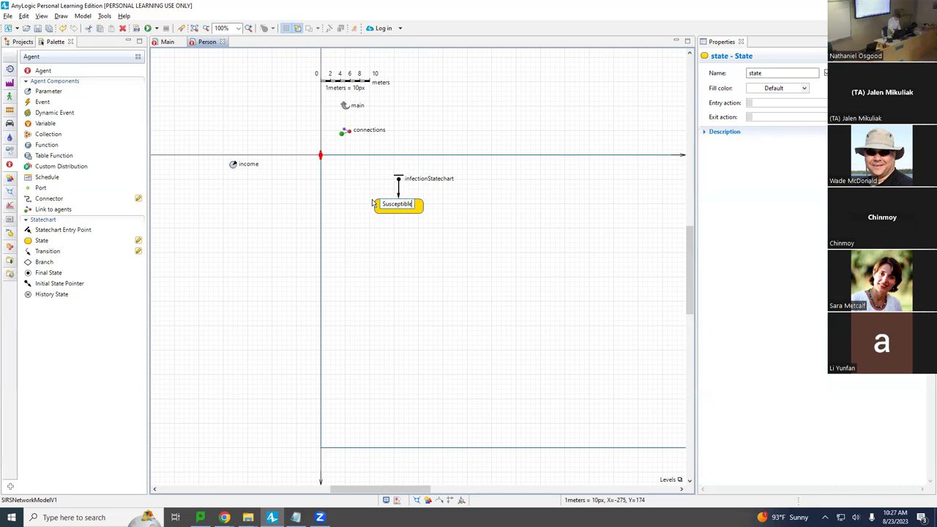
pyautogui.press('Return')
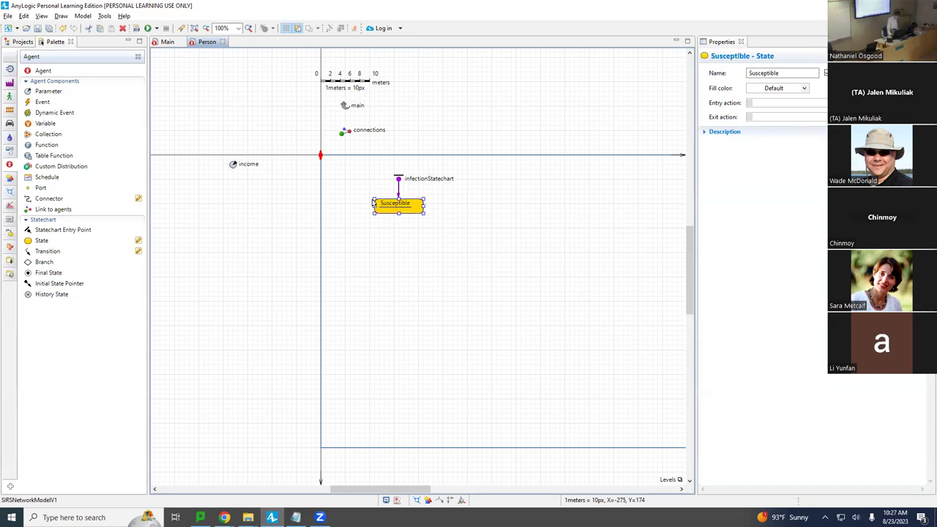
pyautogui.moveTo(38, 243); pyautogui.dragTo(371, 256)
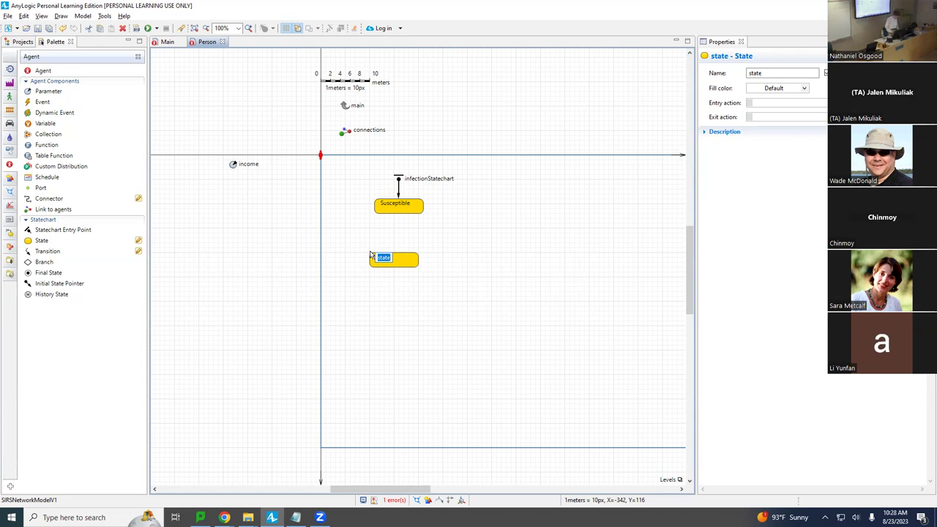
pyautogui.write('Exposed')
pyautogui.press('BackSpace')
pyautogui.press('BackSpace')
pyautogui.press('BackSpace')
pyautogui.press('BackSpace')
pyautogui.press('BackSpace')
pyautogui.press('BackSpace')
pyautogui.press('BackSpace')
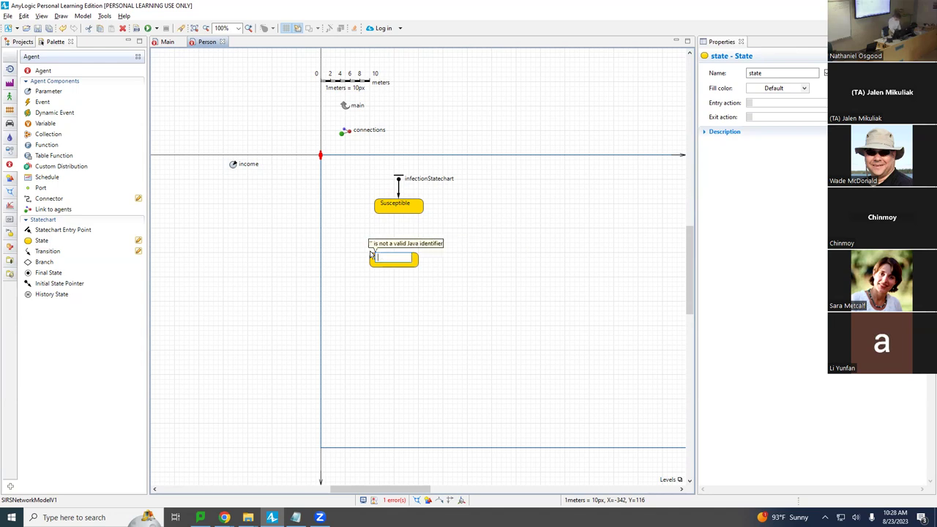
pyautogui.write('Latent')
pyautogui.press('Return')
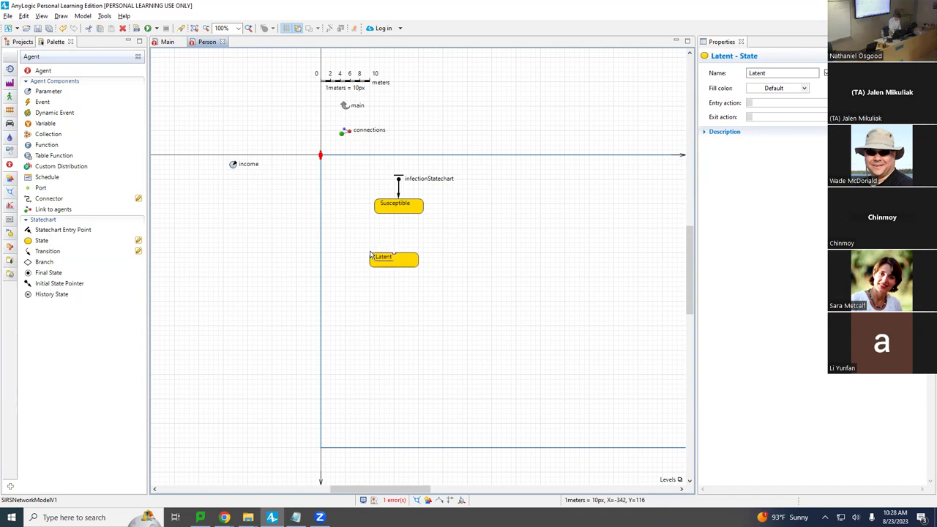
# Align Latent under Susceptible and add an Infective state below it.
pyautogui.moveTo(400, 266); pyautogui.dragTo(404, 268)
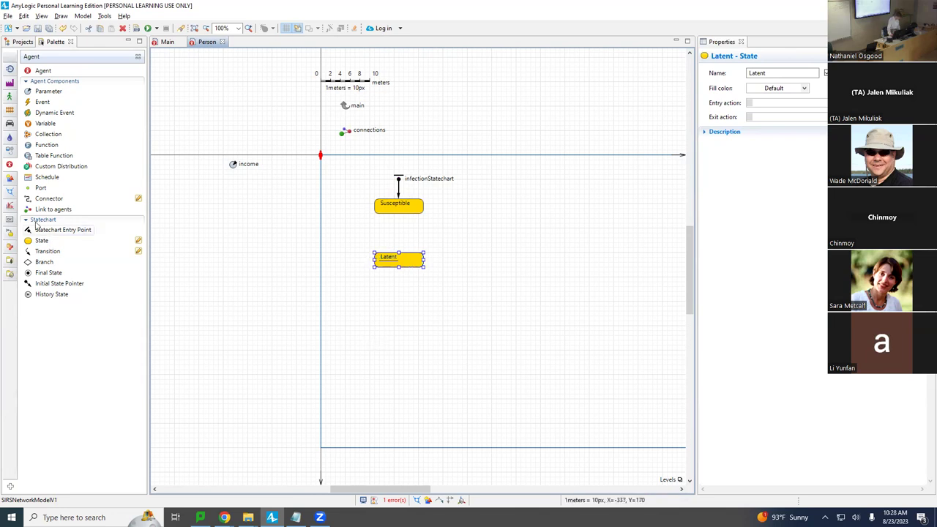
pyautogui.moveTo(41, 240); pyautogui.dragTo(375, 301)
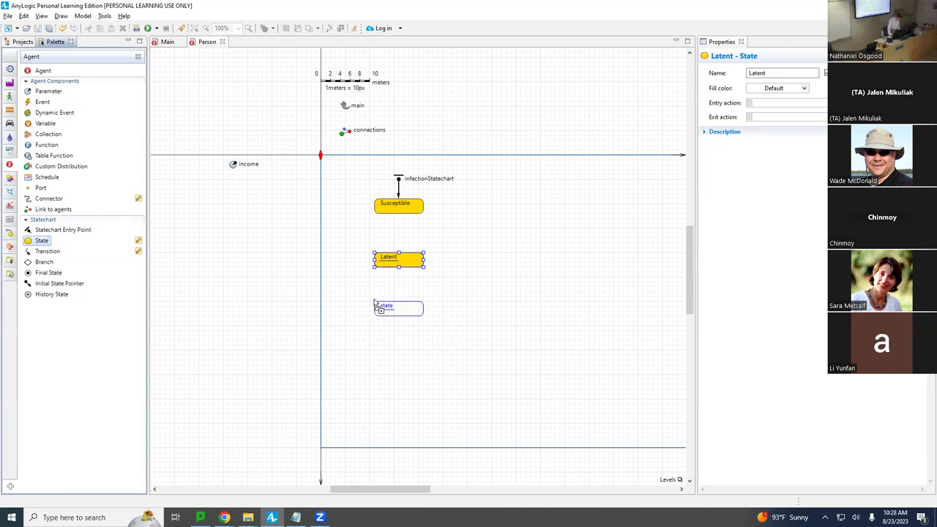
pyautogui.moveTo(374, 302); pyautogui.dragTo(375, 304)
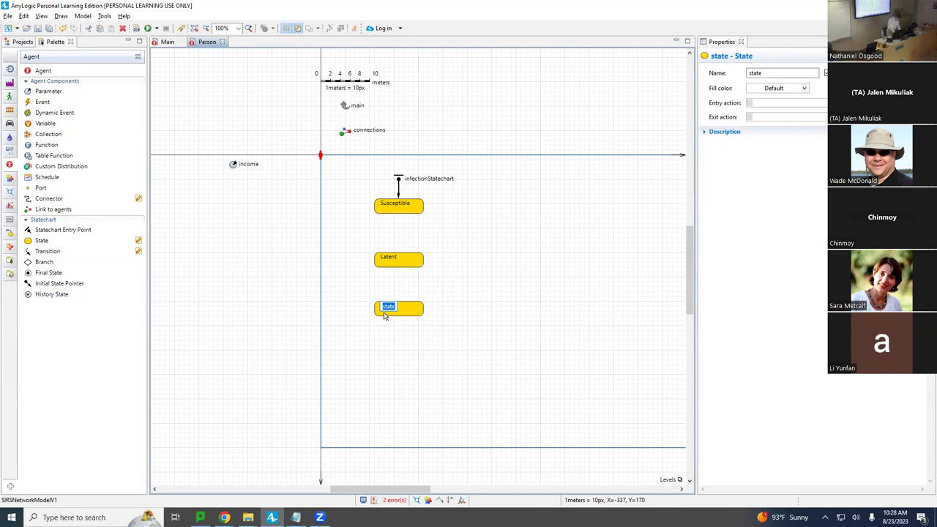
pyautogui.write('nfective')
pyautogui.press('Return')
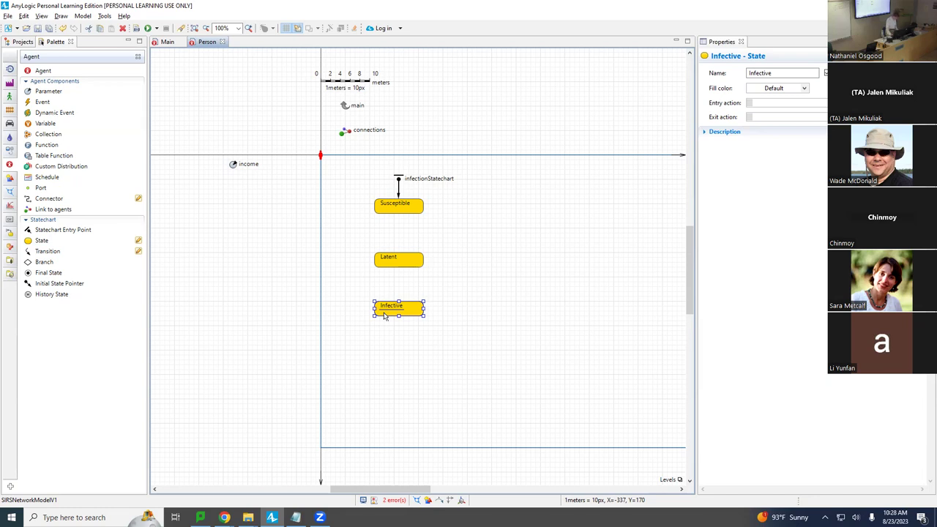
# Add a Recovered state below Infective and nudge both states down to even the column.
pyautogui.moveTo(34, 241); pyautogui.dragTo(375, 359)
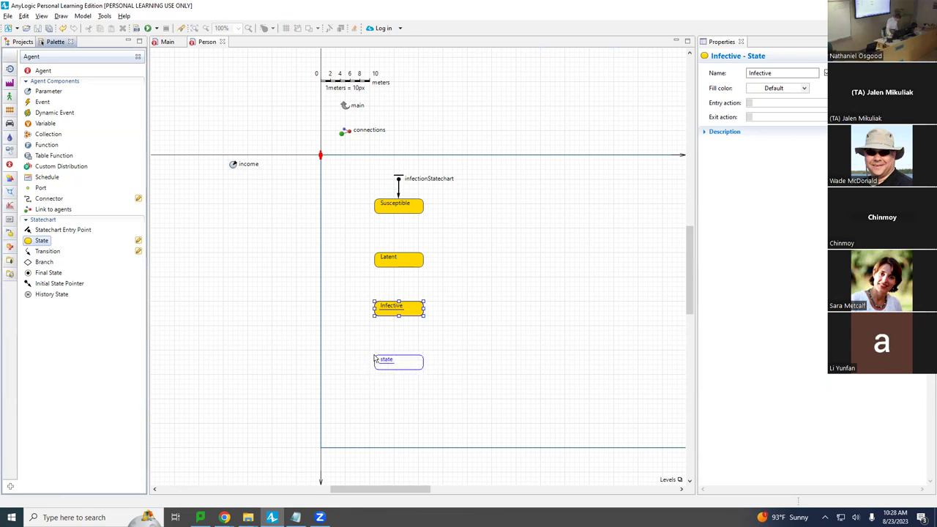
pyautogui.write('Recovered')
pyautogui.press('Return')
pyautogui.moveTo(402, 316); pyautogui.dragTo(404, 322)
pyautogui.moveTo(389, 363); pyautogui.dragTo(392, 371)
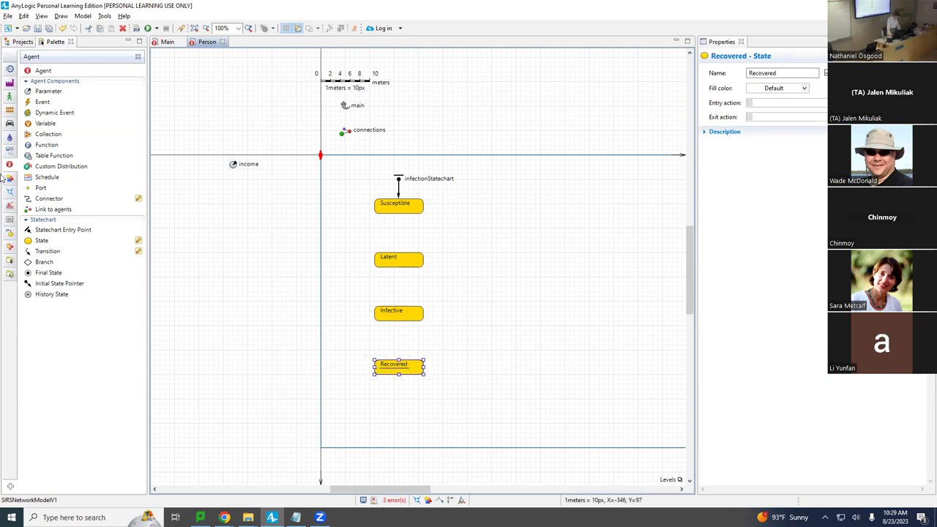
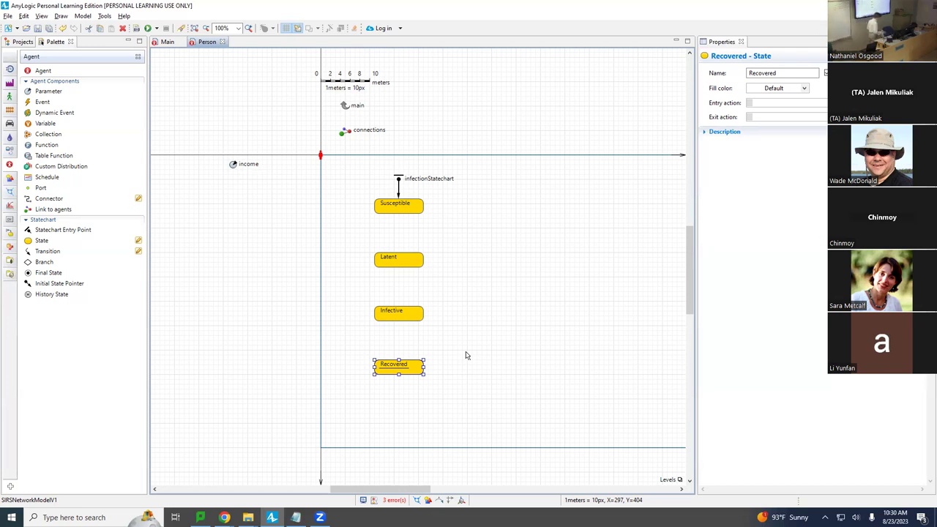
# Connect a new transition from the Susceptible state down to the Latent state.
pyautogui.moveTo(37, 252); pyautogui.dragTo(399, 213)
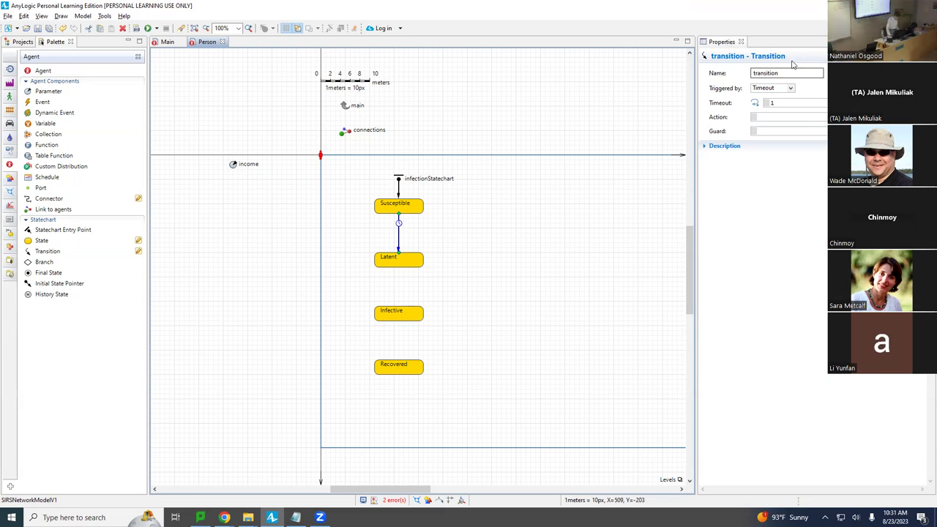
# Name the first transition infection and add a transition from Latent to Infective.
pyautogui.click(727, 74)
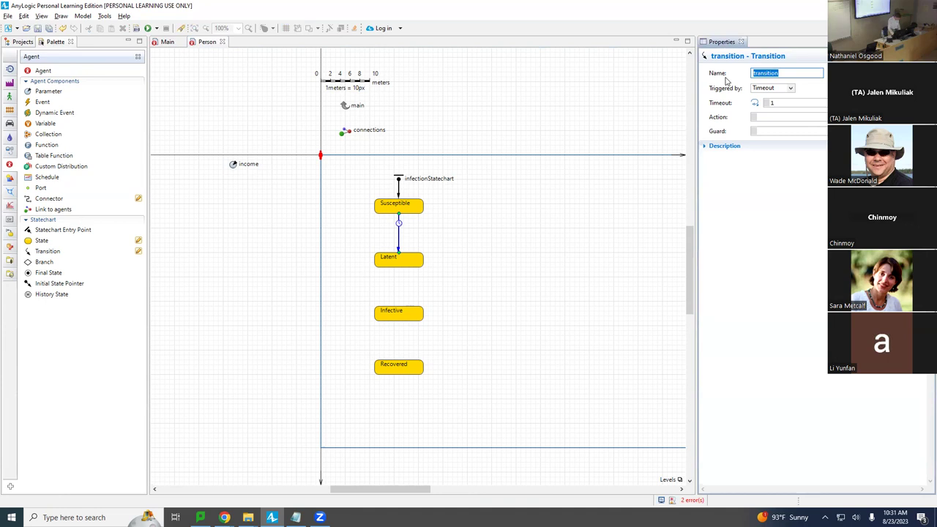
pyautogui.write('infection')
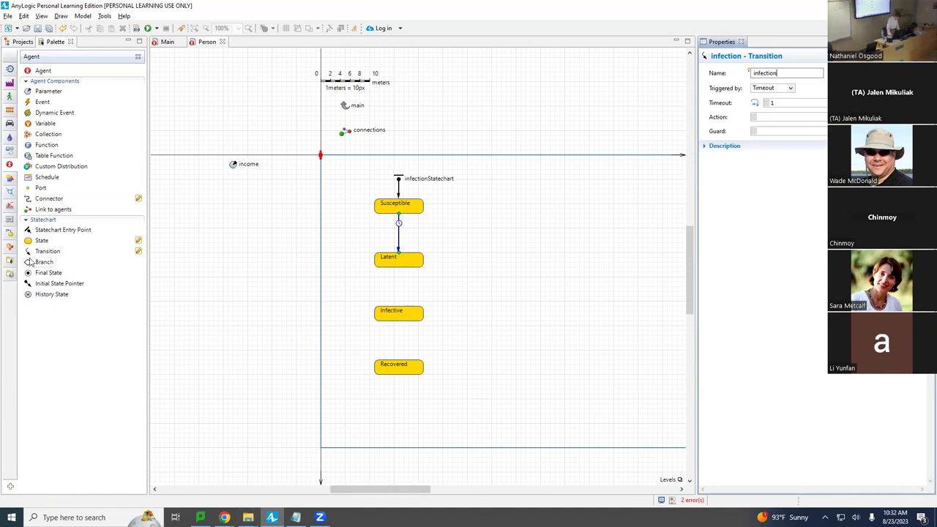
pyautogui.moveTo(29, 263)
pyautogui.moveTo(45, 251); pyautogui.dragTo(399, 308)
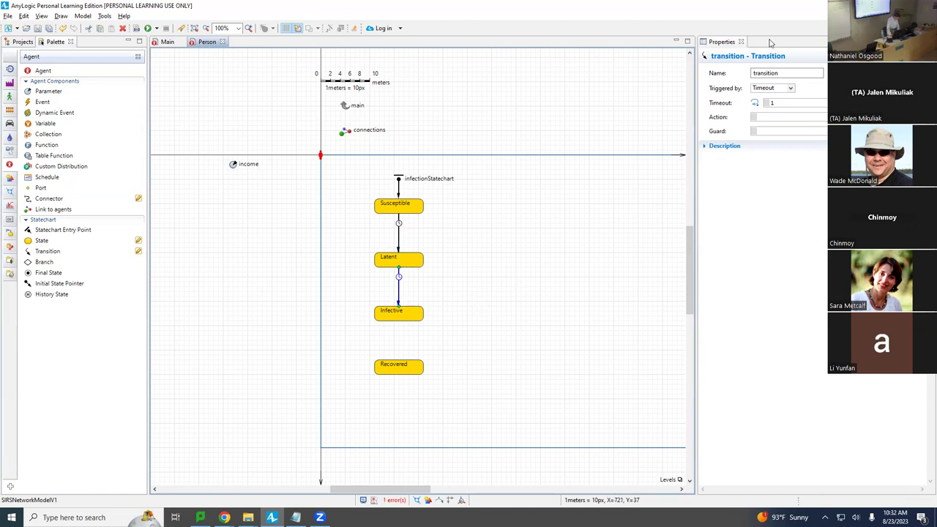
# Rename the Latent-to-Infective transition to becomingInfective.
pyautogui.moveTo(780, 74); pyautogui.dragTo(752, 78)
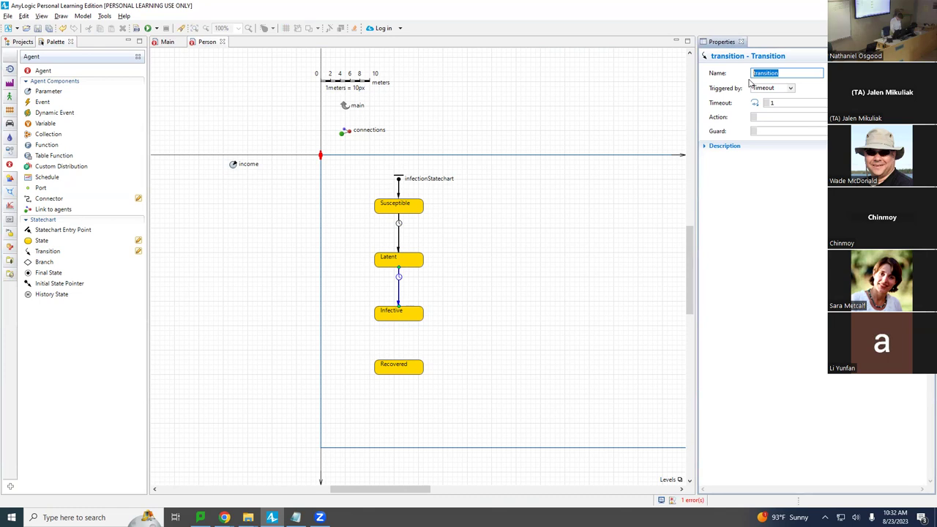
pyautogui.write('completingLatenc')
pyautogui.press('Return')
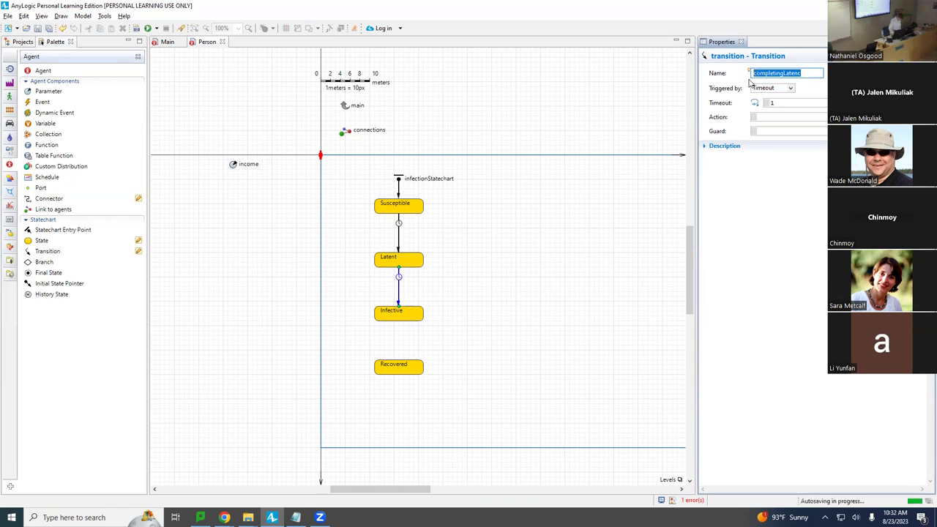
pyautogui.write('be')
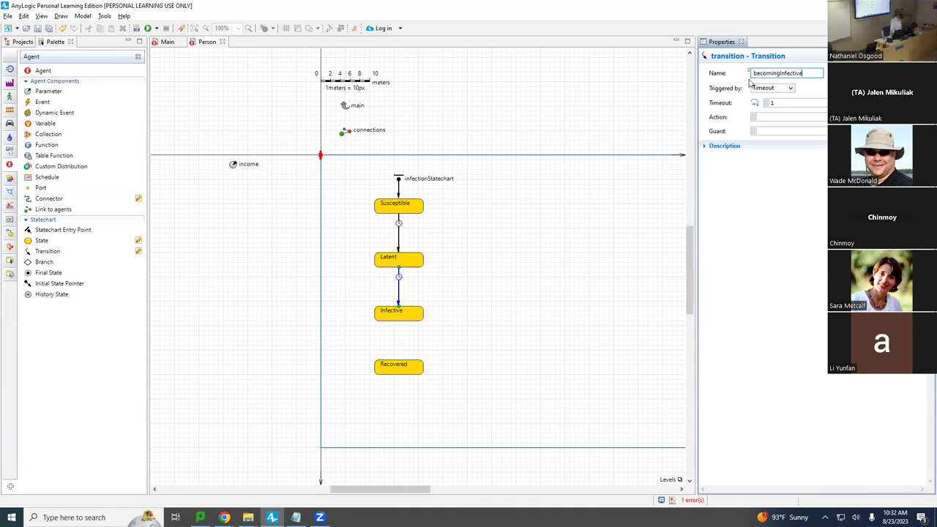
pyautogui.press('Return')
# Add a transition from Infective to Recovered, name it recovery, and save.
pyautogui.hscroll(10, 439, 256)
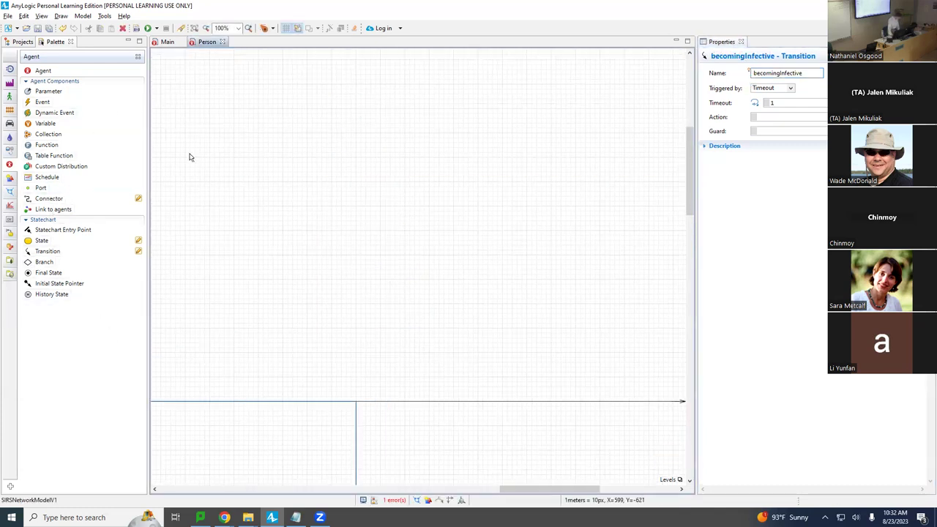
pyautogui.scroll(-5, 556, 462)
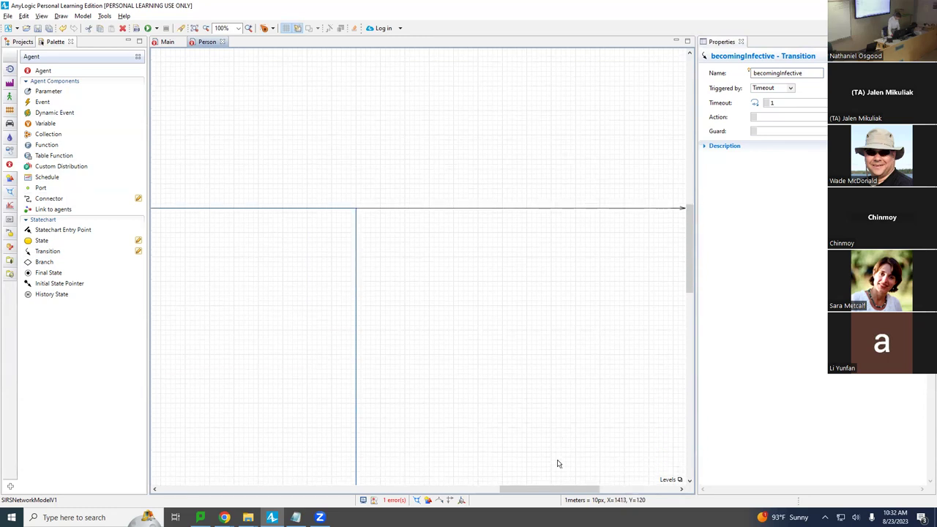
pyautogui.scroll(-1, 556, 463)
pyautogui.scroll(1, 557, 464)
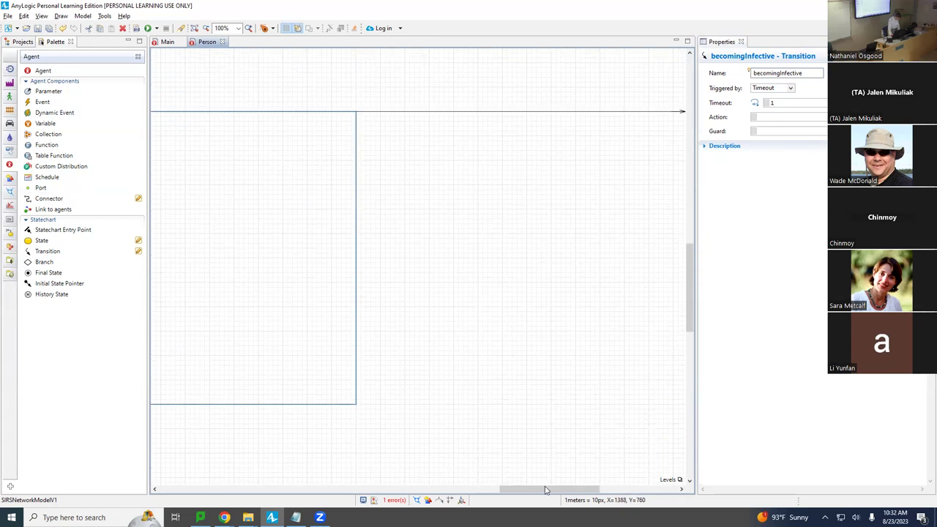
pyautogui.click(473, 489)
pyautogui.moveTo(396, 495); pyautogui.dragTo(375, 457)
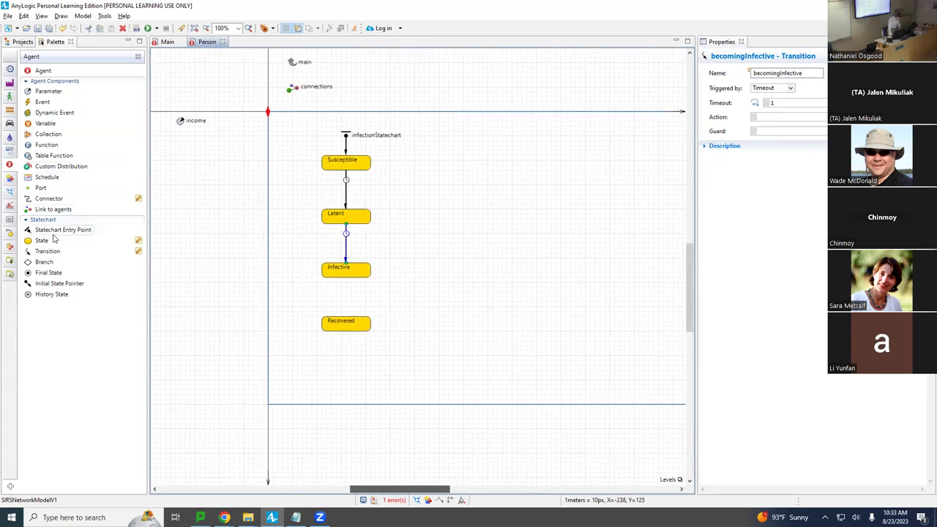
pyautogui.moveTo(46, 254); pyautogui.dragTo(348, 325)
pyautogui.doubleClick(768, 73)
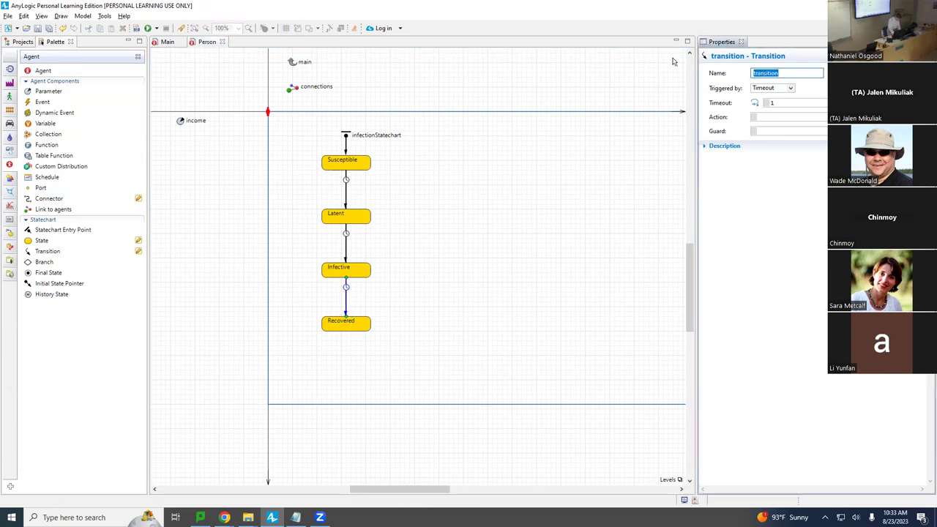
pyautogui.write('redcovery')
pyautogui.hotkey('ctrl', 's')
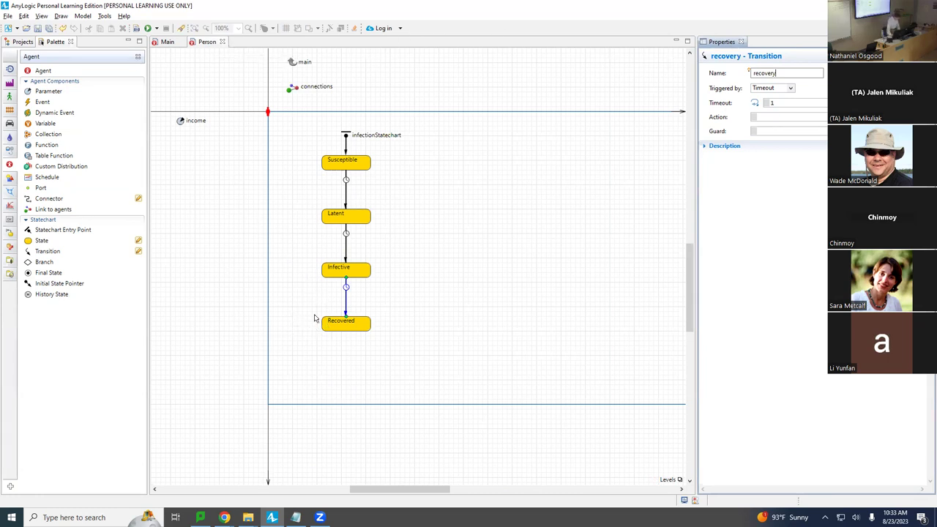
# Draw a transition from Recovered back to Susceptible, bend it leftward, and name it waningImmunity.
pyautogui.moveTo(48, 251); pyautogui.dragTo(331, 171)
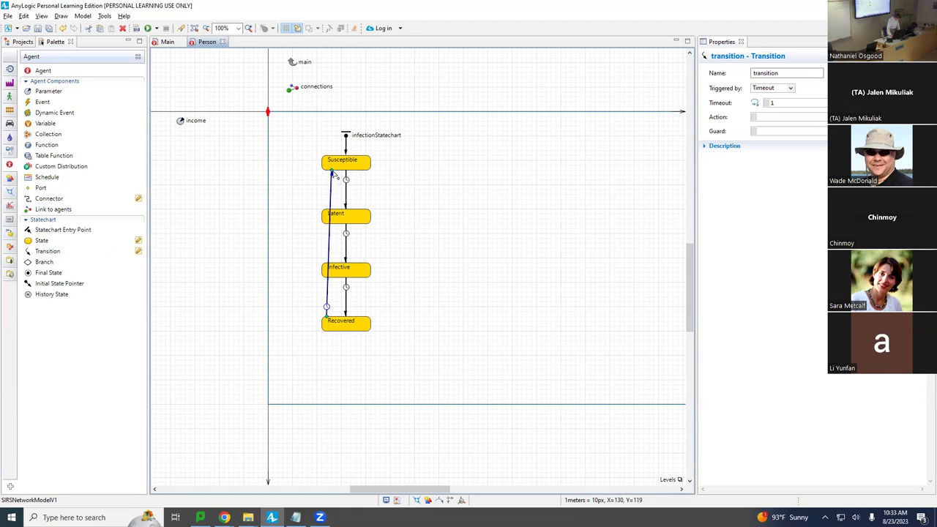
pyautogui.moveTo(331, 176); pyautogui.dragTo(332, 178)
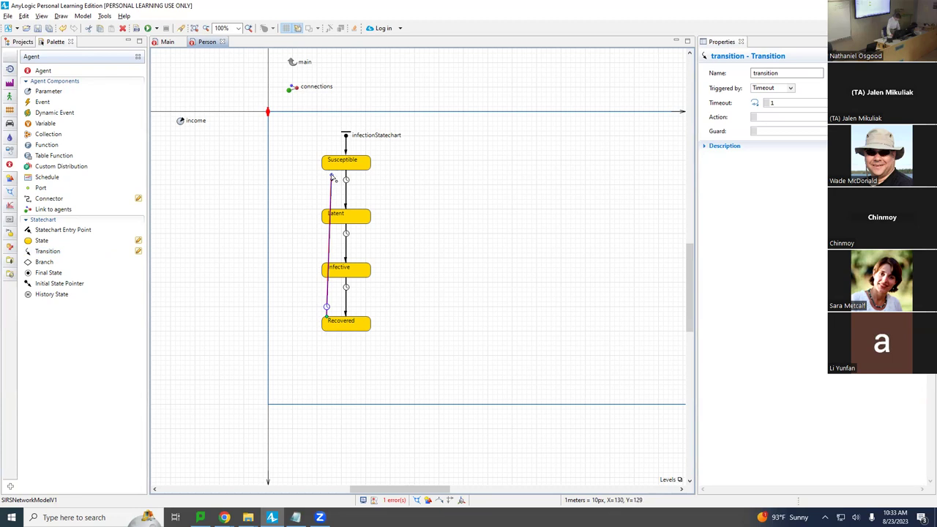
pyautogui.moveTo(331, 173); pyautogui.dragTo(331, 171)
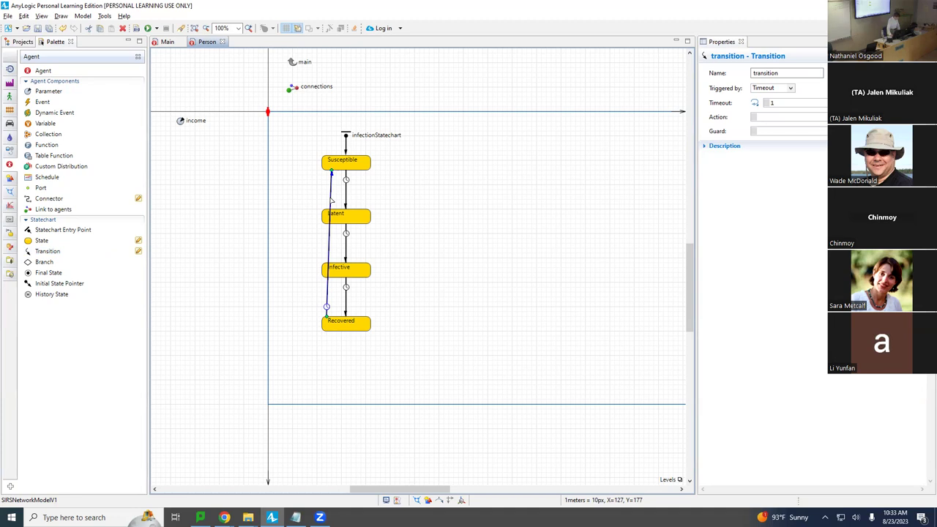
pyautogui.moveTo(330, 199); pyautogui.dragTo(292, 208)
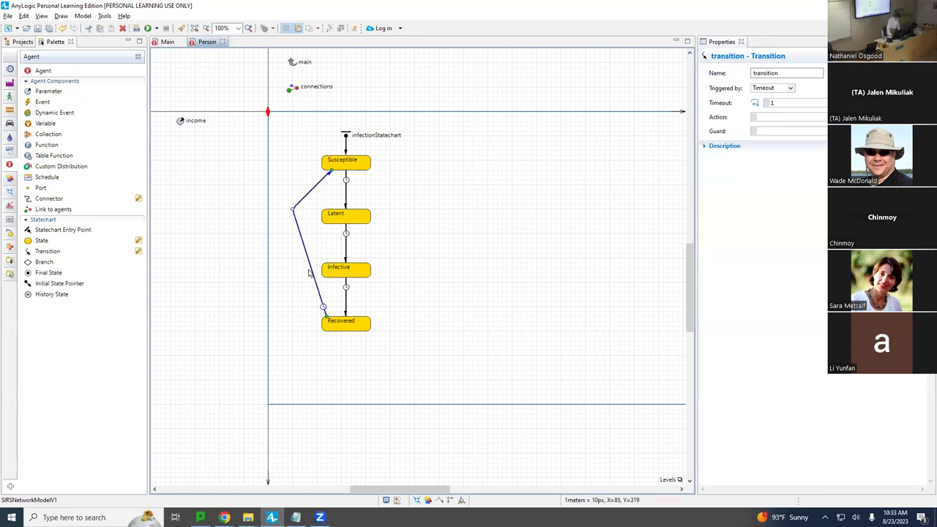
pyautogui.scroll(2, 313, 281)
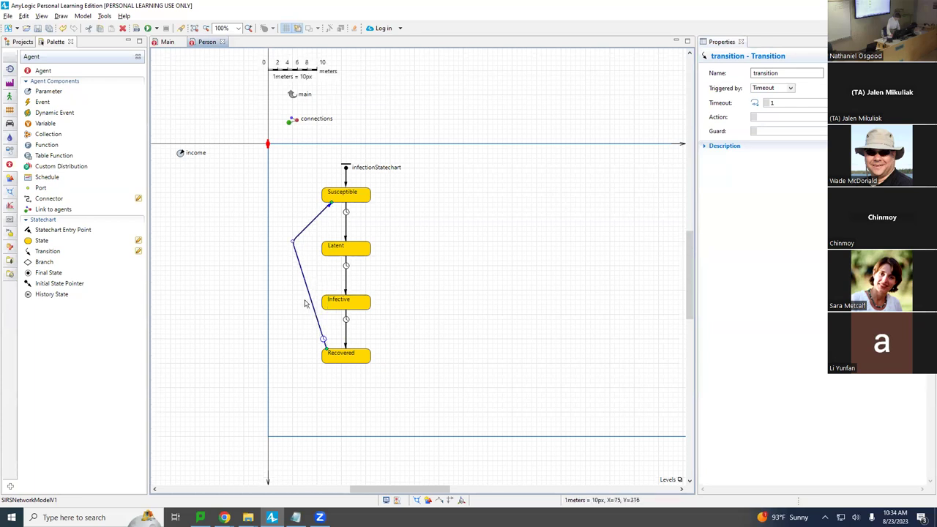
pyautogui.moveTo(316, 314); pyautogui.dragTo(292, 328)
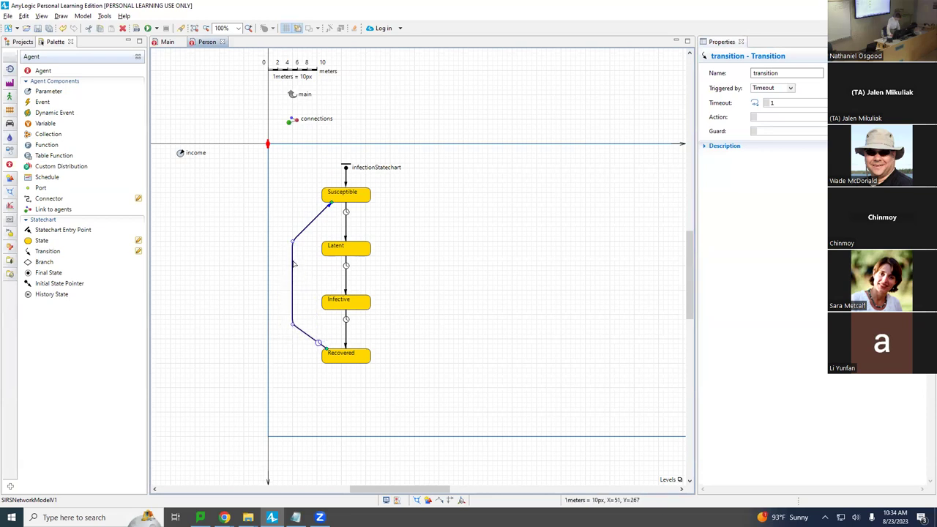
pyautogui.moveTo(295, 244); pyautogui.dragTo(293, 237)
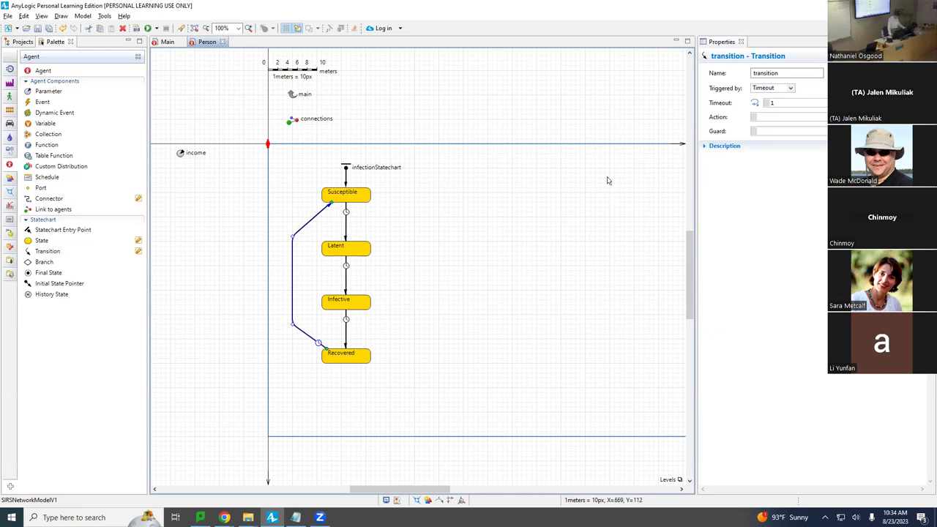
pyautogui.moveTo(791, 72); pyautogui.dragTo(713, 81)
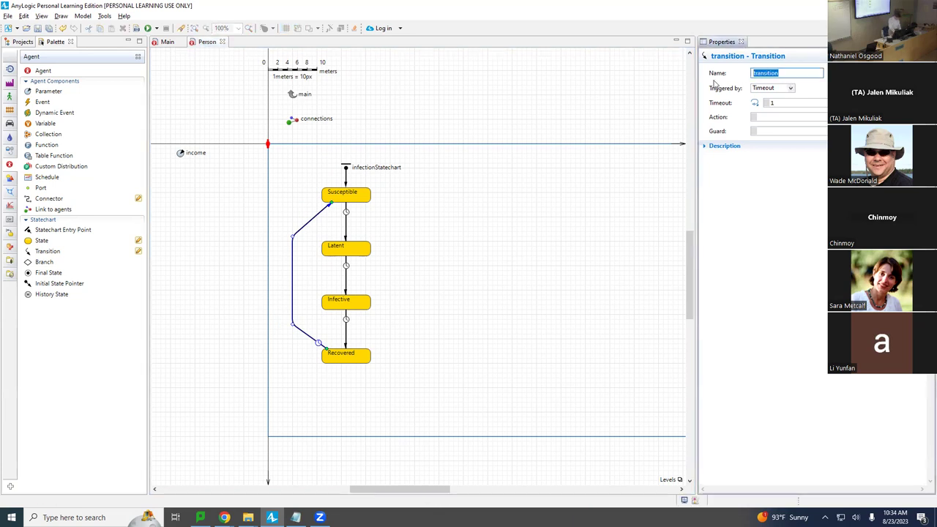
pyautogui.write('waningImmunity')
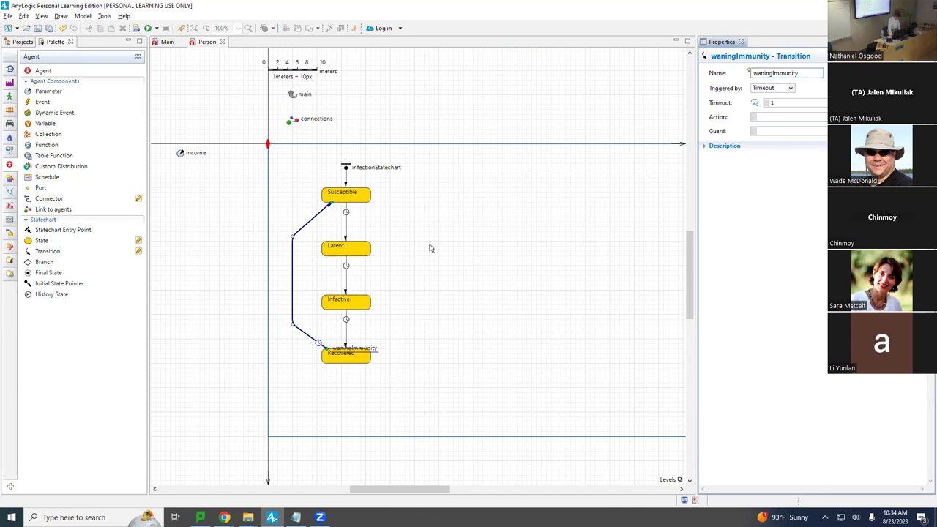
# Place the waningImmunity label left of its arrow and the infection label beside its arrow.
pyautogui.moveTo(363, 351); pyautogui.dragTo(272, 302)
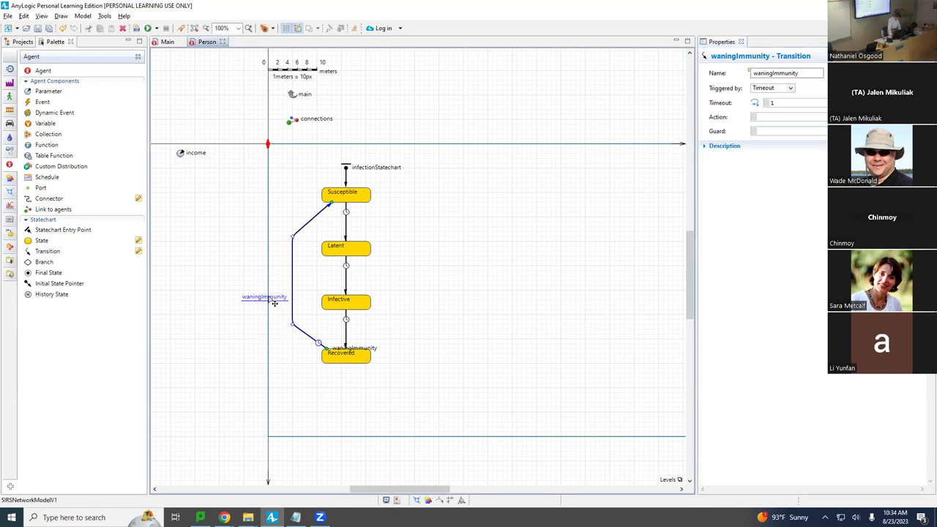
pyautogui.click(349, 215)
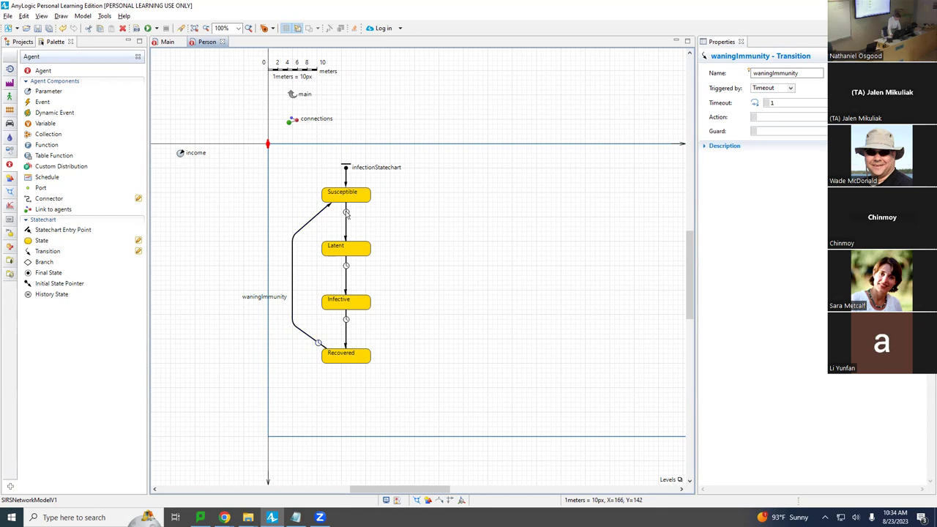
pyautogui.click(346, 219)
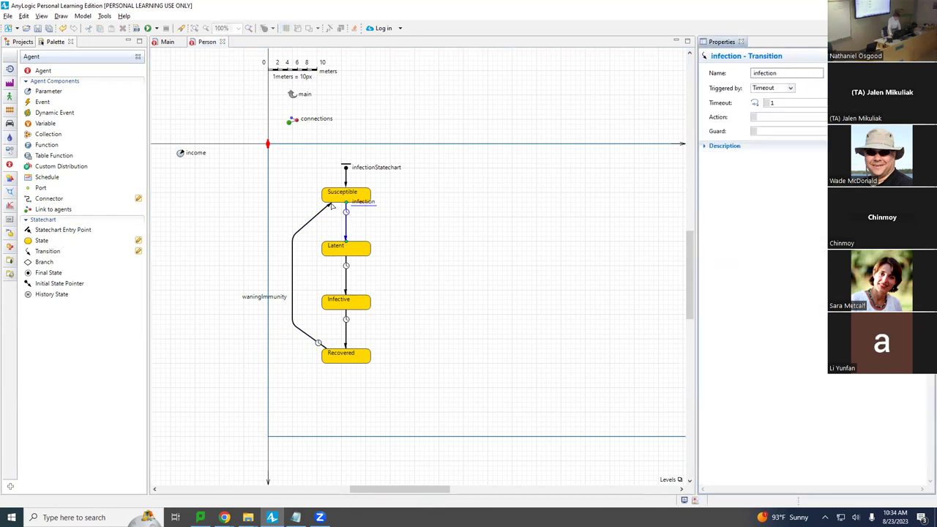
pyautogui.moveTo(358, 203); pyautogui.dragTo(359, 217)
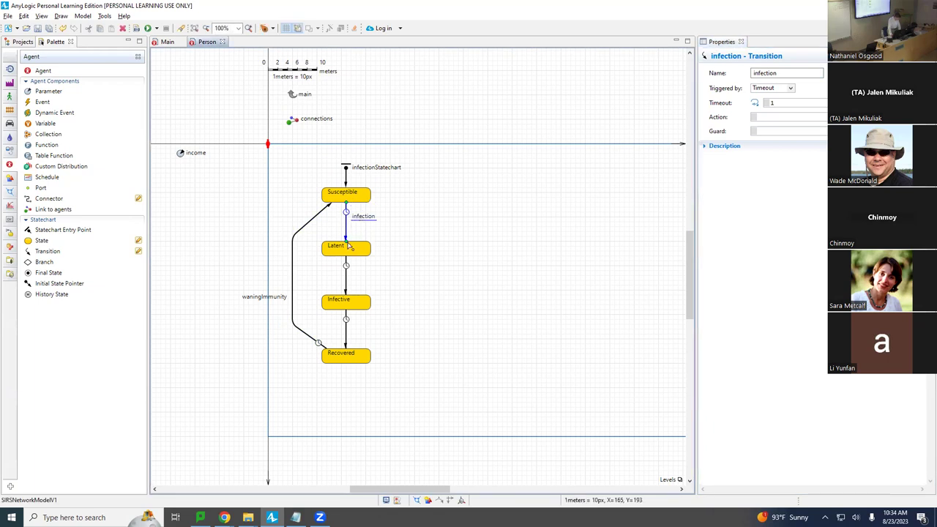
# Show the becomingInfective and recovery names and position them beside their arrows.
pyautogui.click(346, 277)
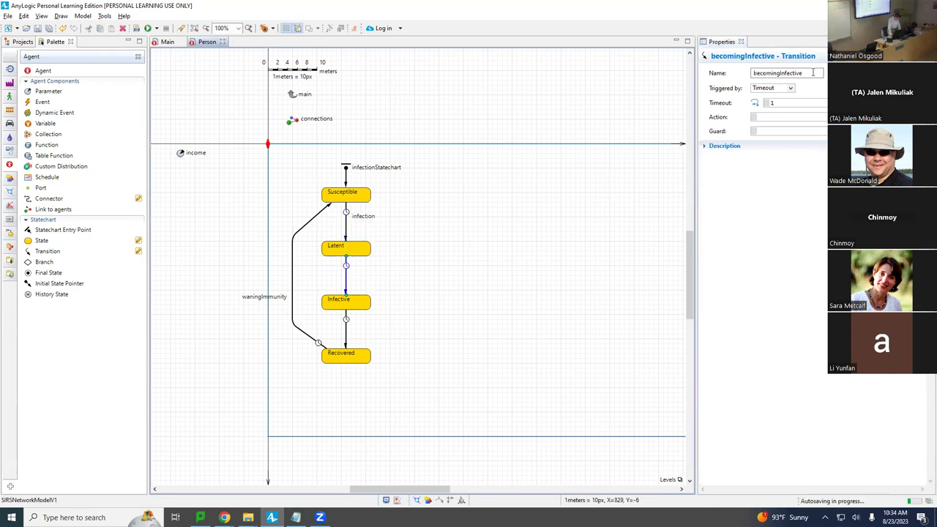
pyautogui.click(796, 103)
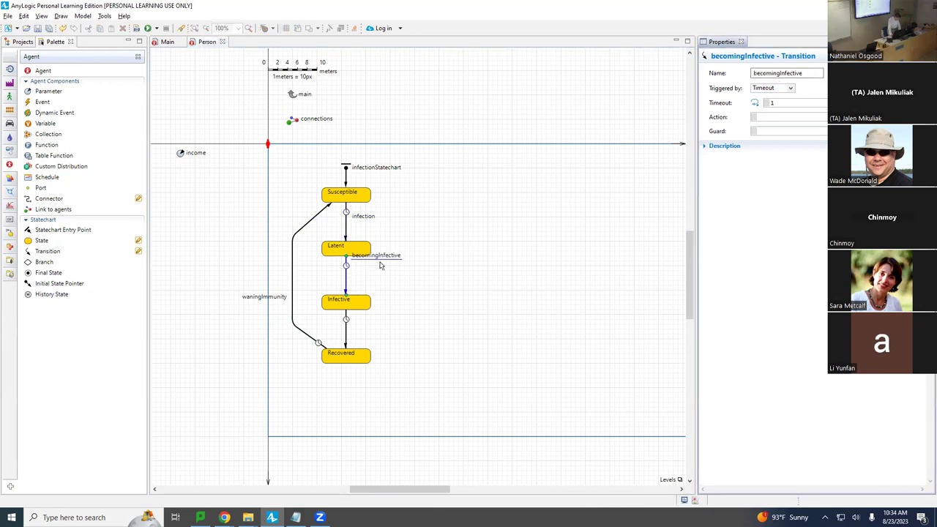
pyautogui.moveTo(379, 255); pyautogui.dragTo(381, 277)
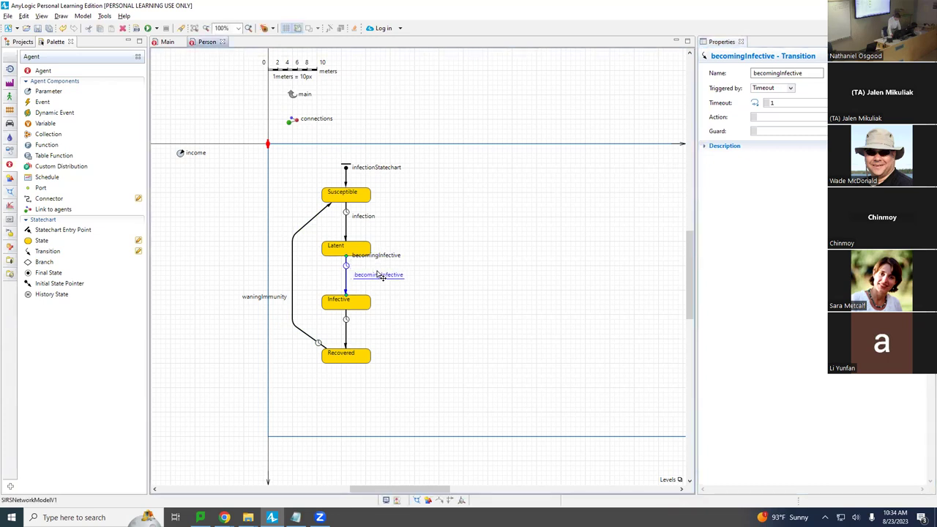
pyautogui.click(346, 328)
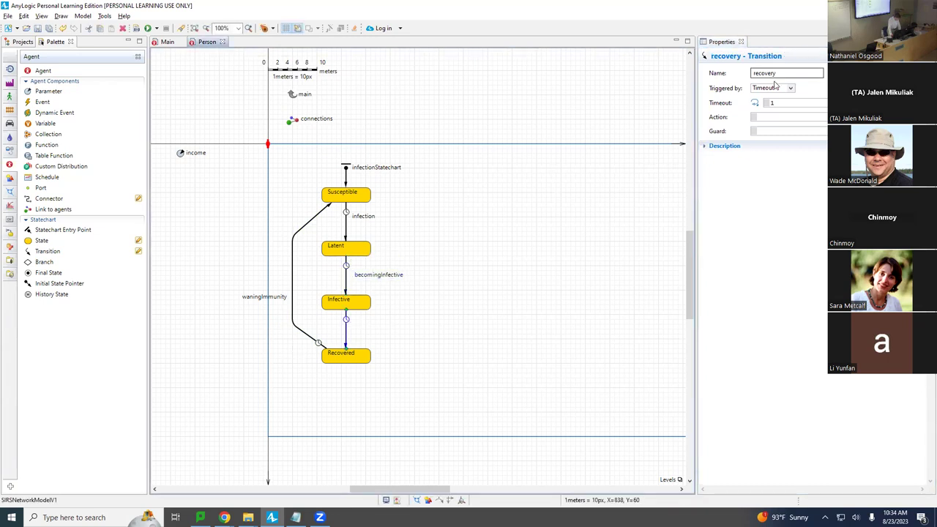
pyautogui.click(556, 212)
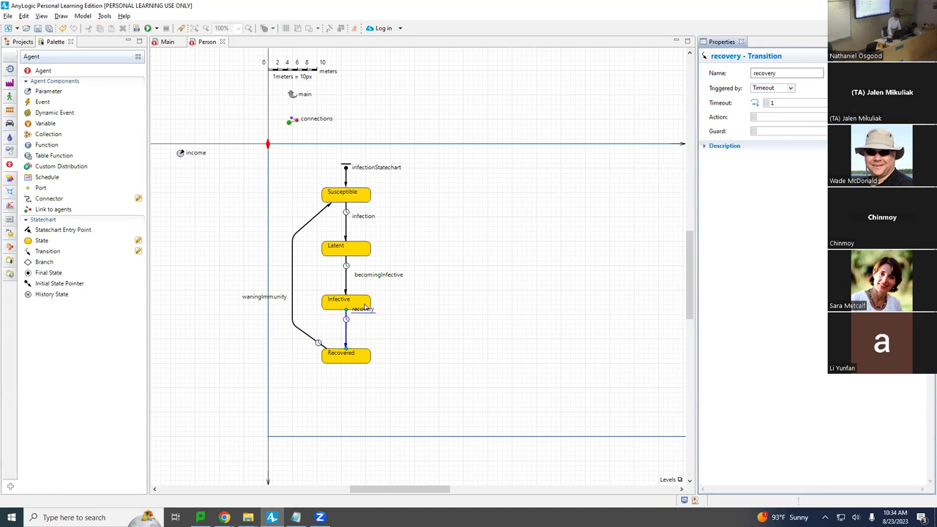
pyautogui.moveTo(365, 308); pyautogui.dragTo(369, 328)
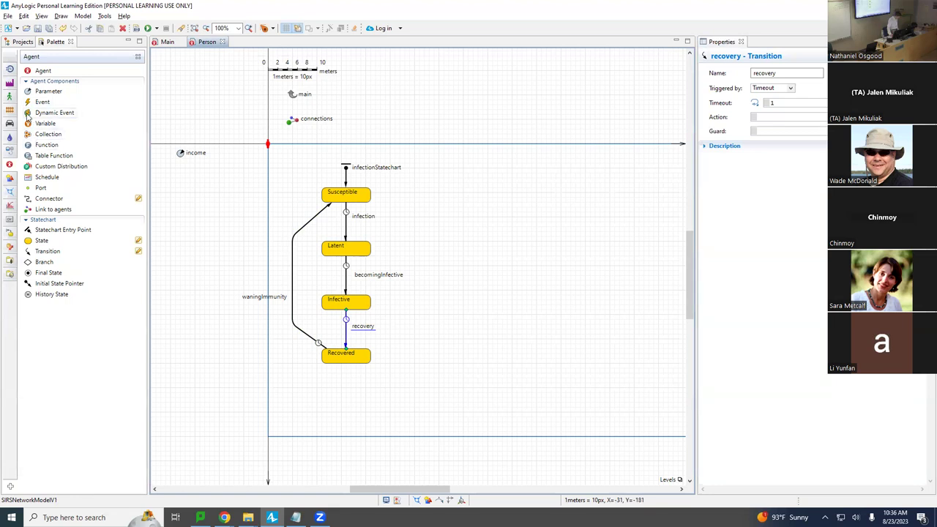
# Replace an accidentally added collection with a new Person variable named colour.
pyautogui.moveTo(34, 134); pyautogui.dragTo(182, 173)
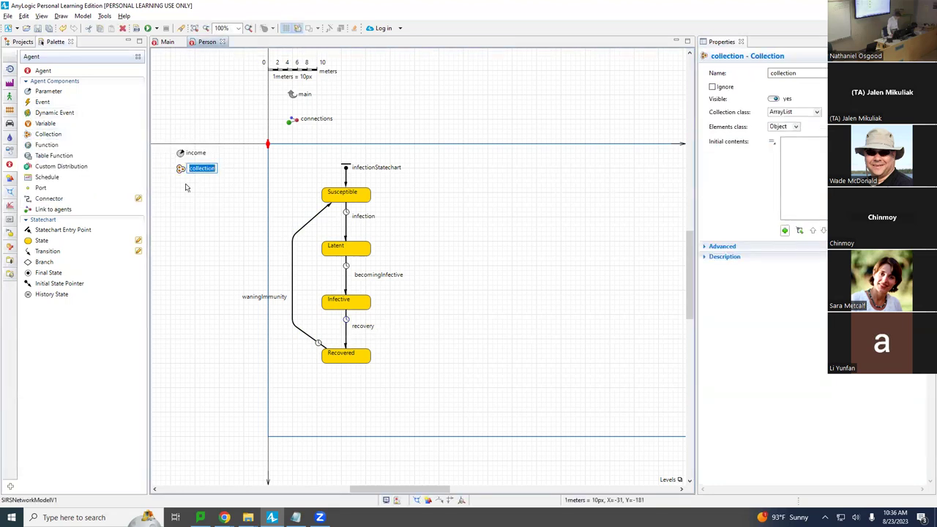
pyautogui.press('Return')
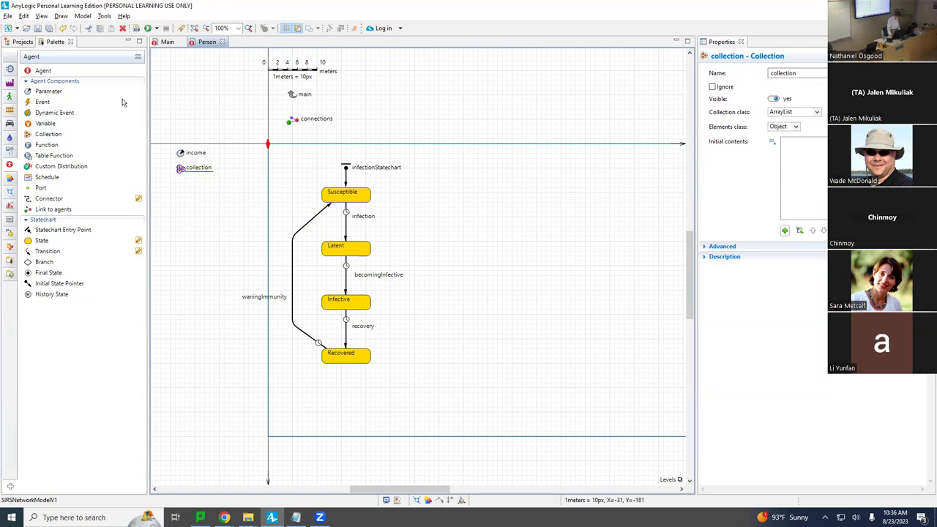
pyautogui.press('Delete')
pyautogui.moveTo(45, 123); pyautogui.dragTo(180, 178)
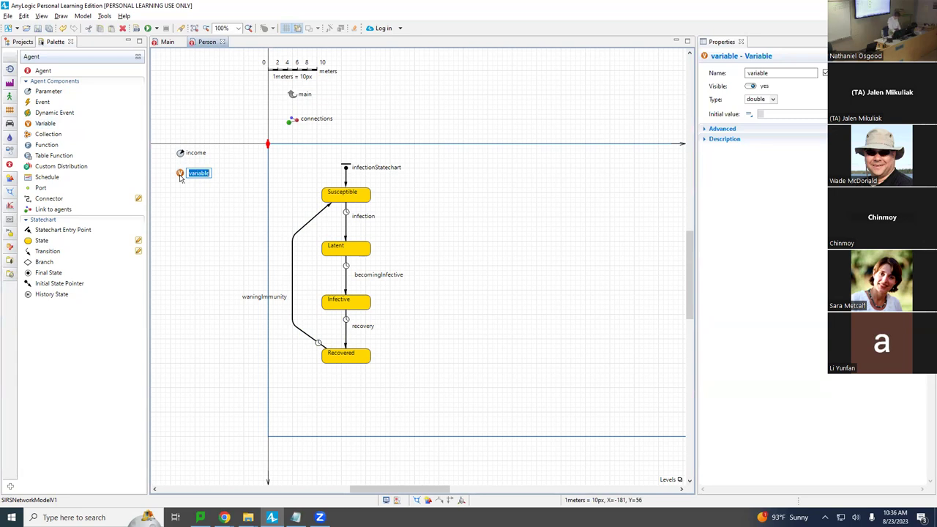
pyautogui.write('colour')
pyautogui.press('Return')
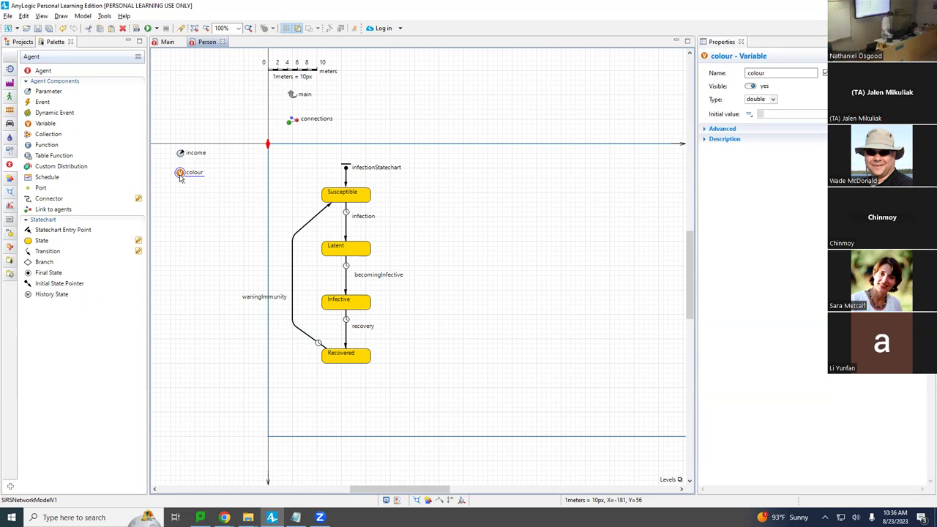
# Set colour's type to Color with initial value black, and save the model.
pyautogui.click(774, 99)
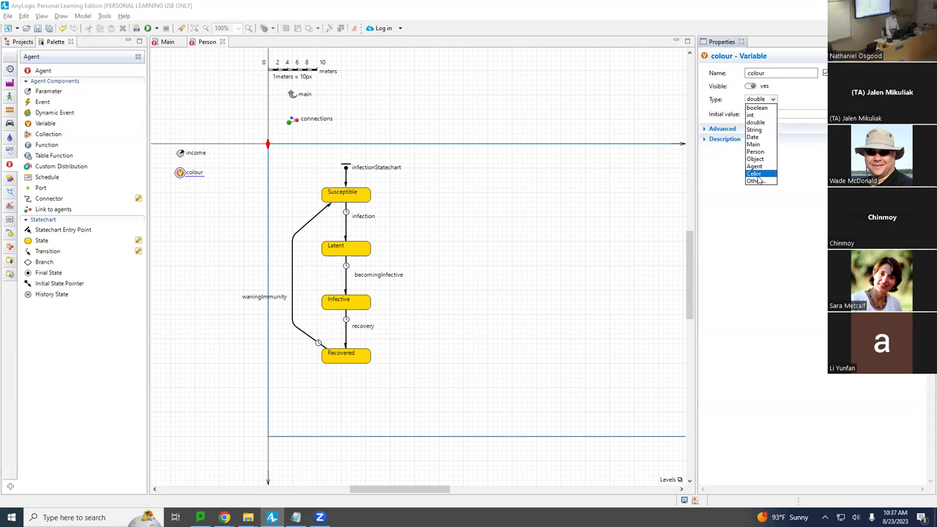
pyautogui.click(756, 174)
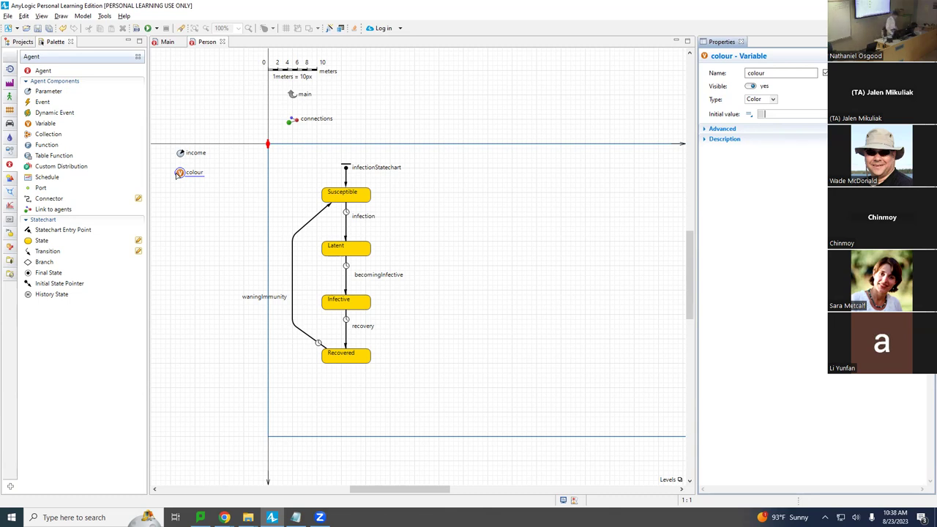
pyautogui.write('black')
pyautogui.hotkey('ctrl', 's')
pyautogui.hotkey('ctrl', 's')
pyautogui.click(364, 199)
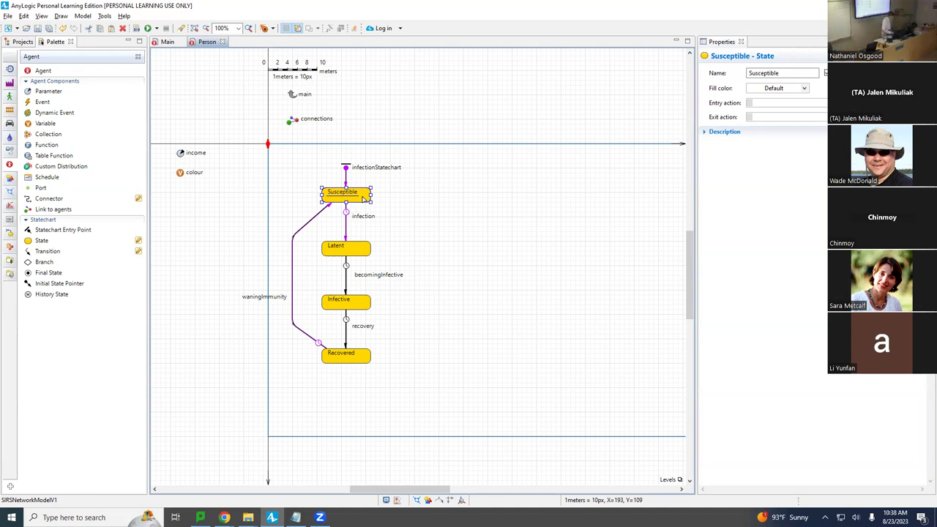
# Fill the Susceptible state with lime instead of yellow.
pyautogui.scroll(-1, 364, 199)
pyautogui.scroll(-1, 497, 176)
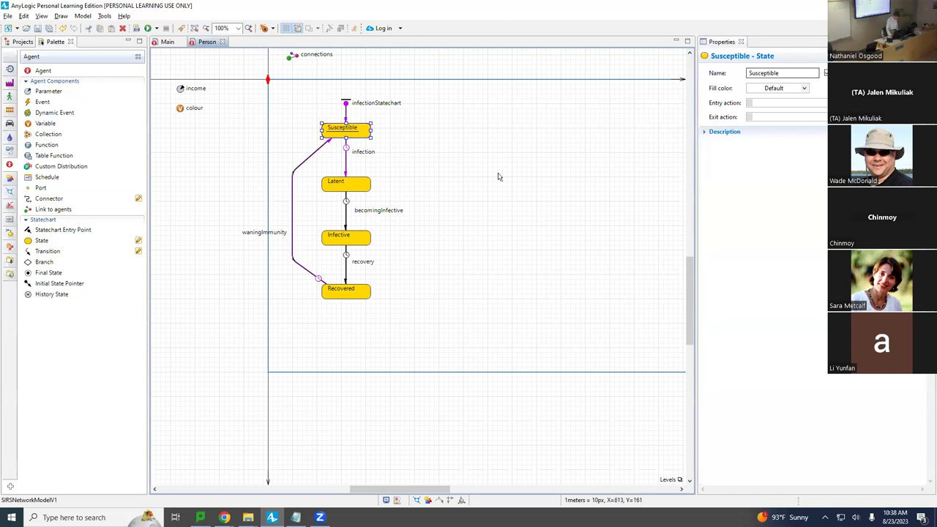
pyautogui.click(764, 91)
pyautogui.click(763, 111)
pyautogui.click(780, 88)
pyautogui.click(771, 111)
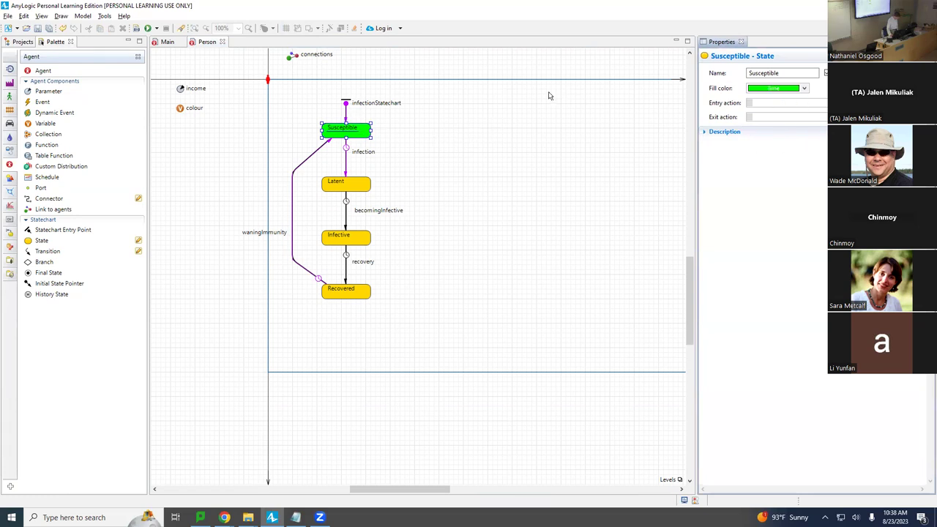
# Enter colour = lime; as the Susceptible state's entry action.
pyautogui.click(779, 102)
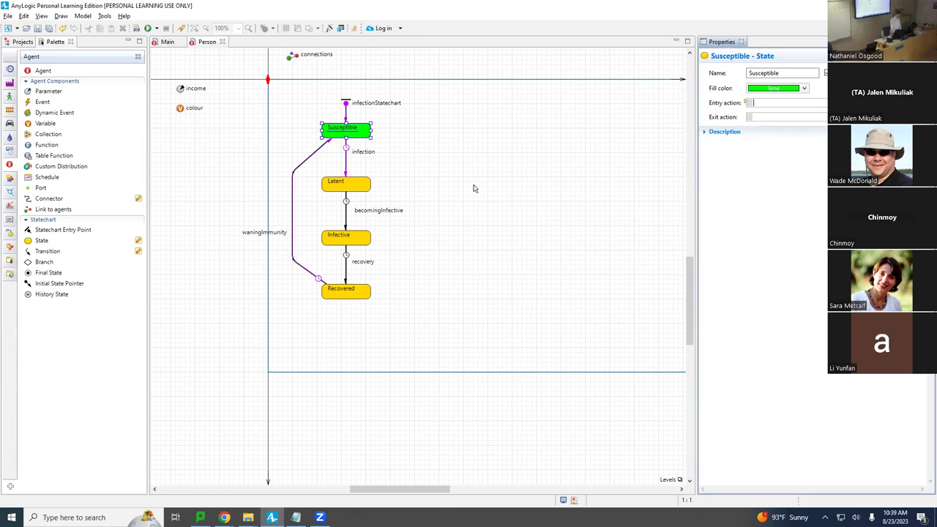
pyautogui.write('colour')
pyautogui.write('me;')
# Give the Latent state an orange fill via the Other Colors chooser.
pyautogui.click(345, 188)
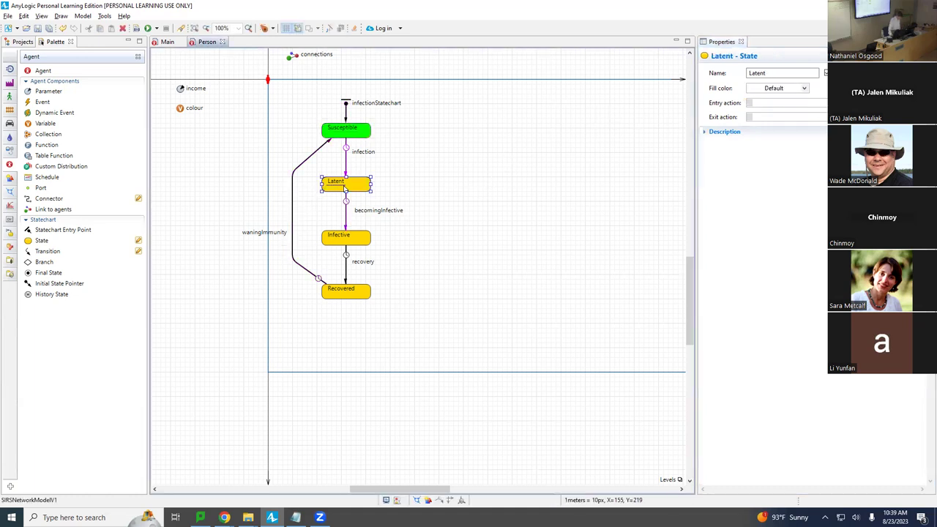
pyautogui.click(761, 102)
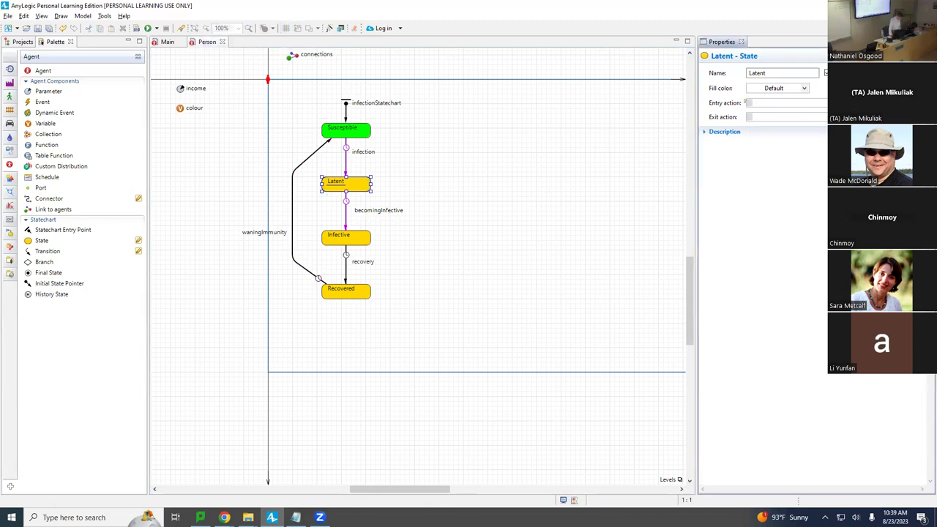
pyautogui.click(804, 89)
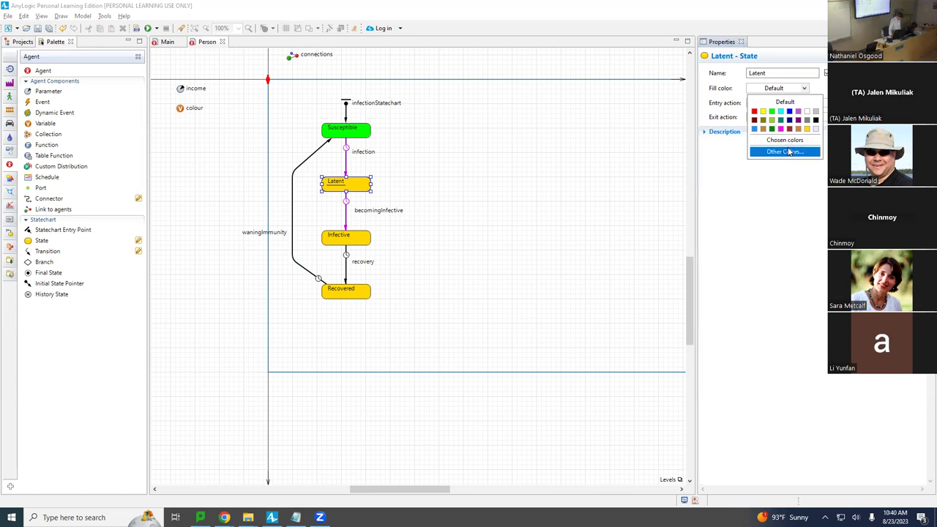
pyautogui.click(788, 151)
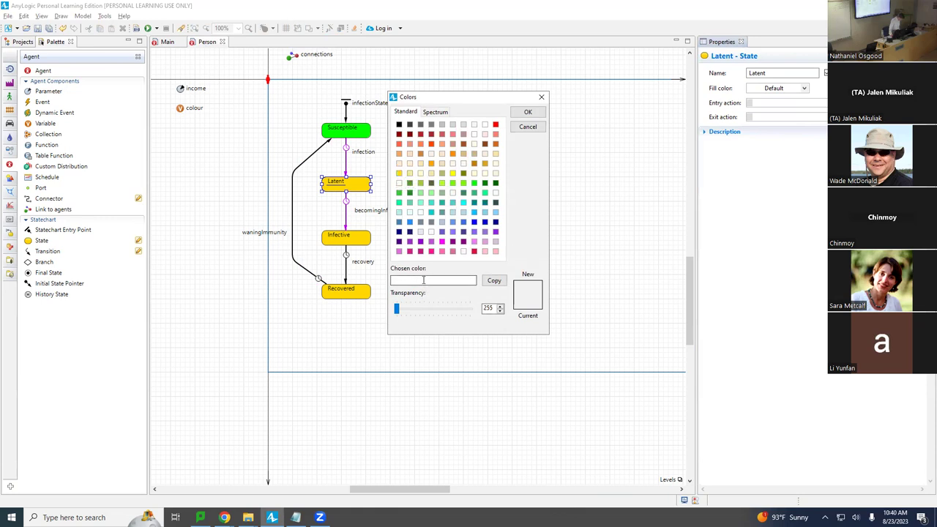
pyautogui.write('col')
pyautogui.write('orang')
pyautogui.press('BackSpace')
pyautogui.press('BackSpace')
pyautogui.press('BackSpace')
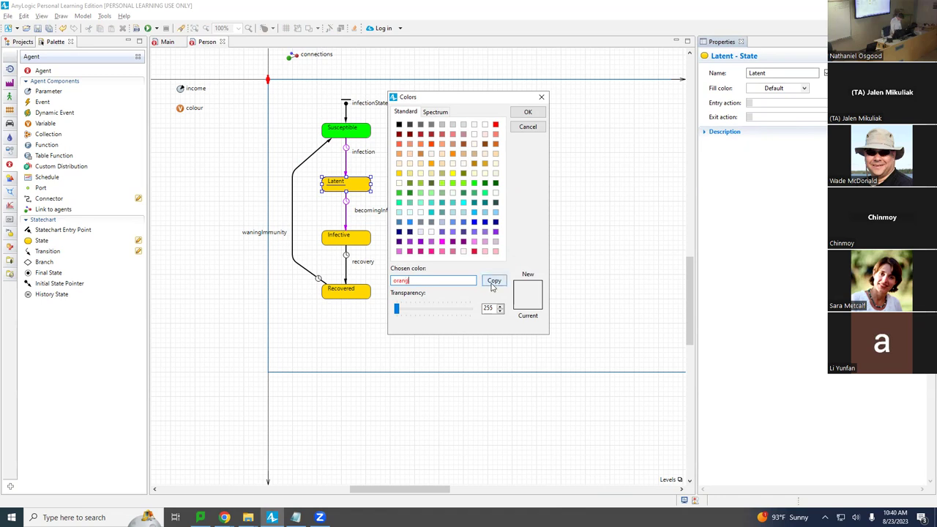
pyautogui.write('ge')
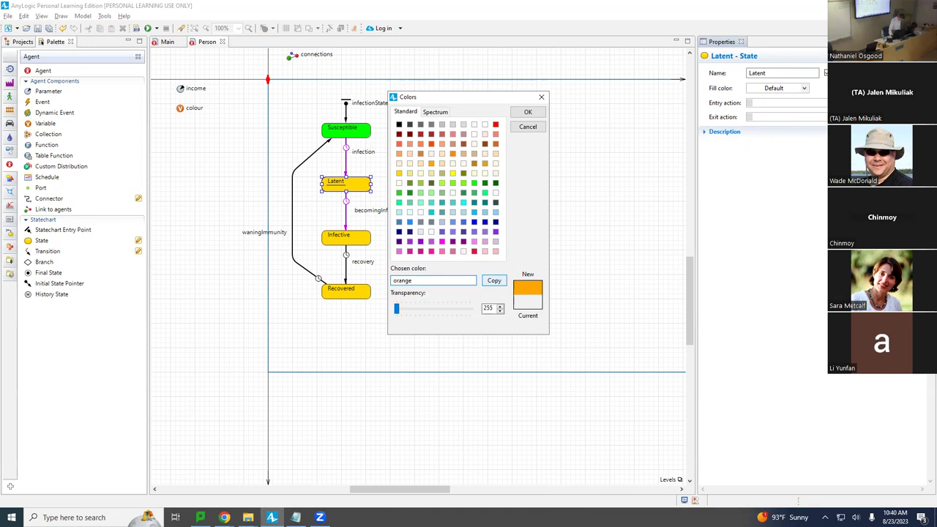
pyautogui.click(527, 112)
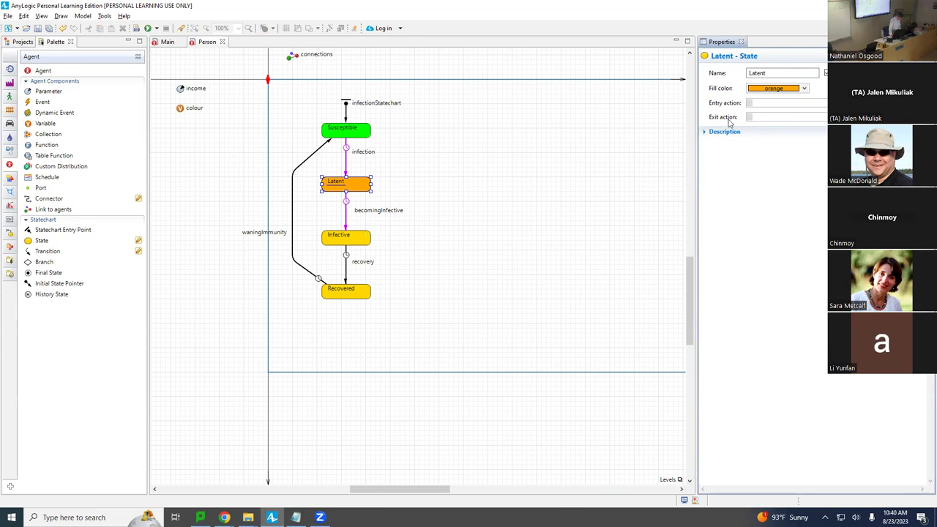
pyautogui.click(767, 103)
# Set the Latent state's entry action to colour = orange;.
pyautogui.write('colour ')
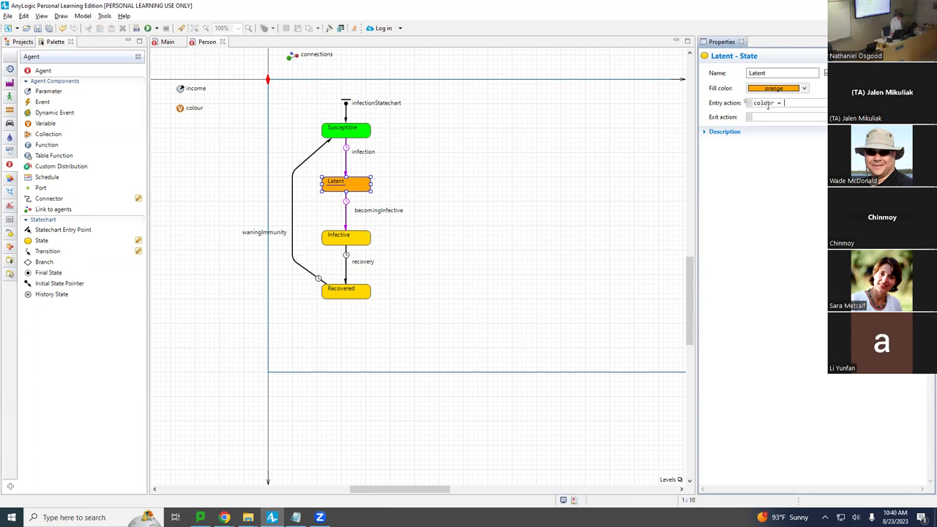
pyautogui.write('= orange;')
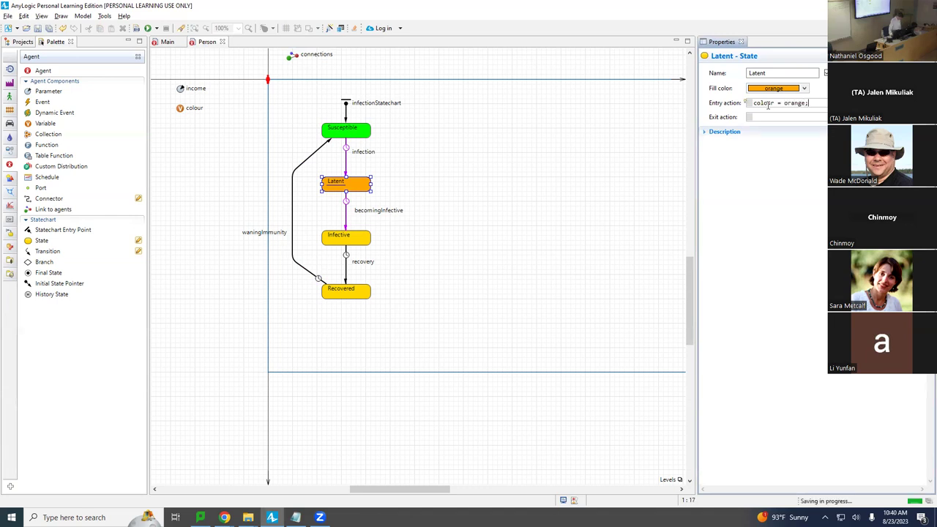
pyautogui.click(343, 241)
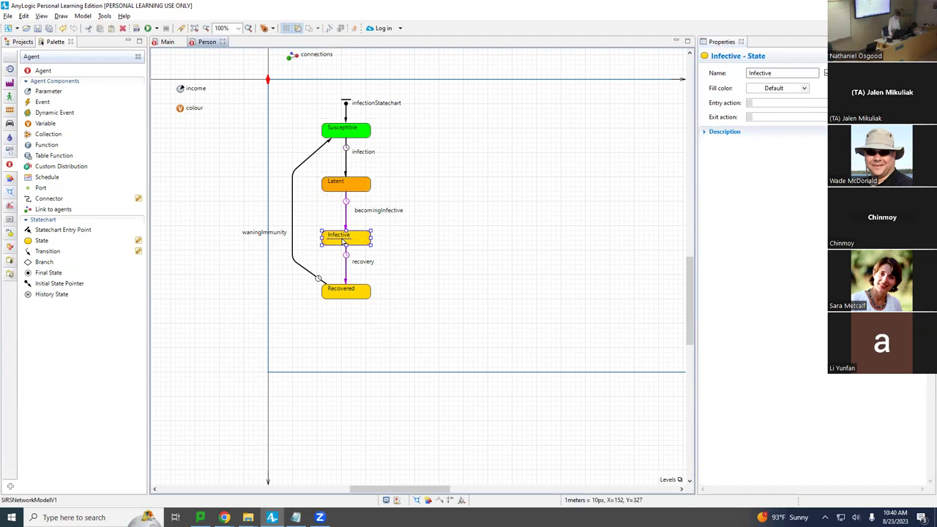
# Fill the Infective state red and set its entry action to colour = red;.
pyautogui.click(803, 88)
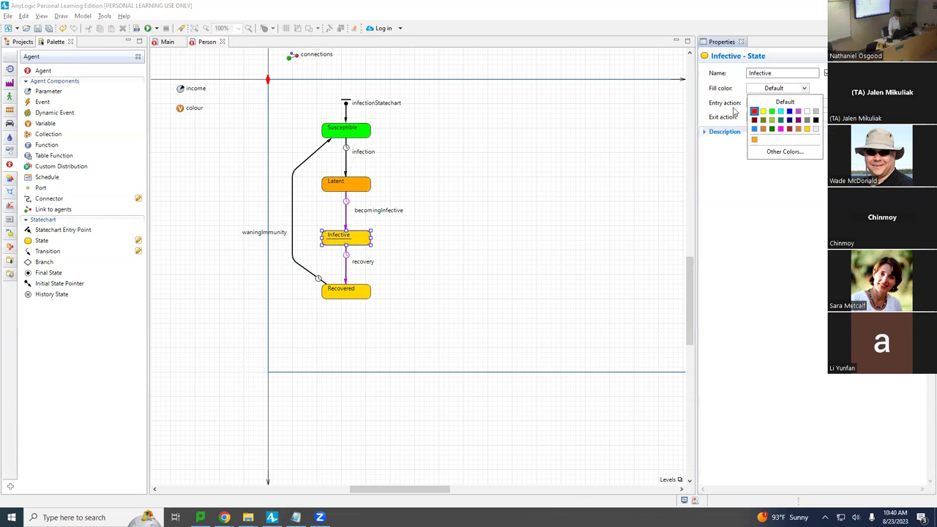
pyautogui.click(753, 112)
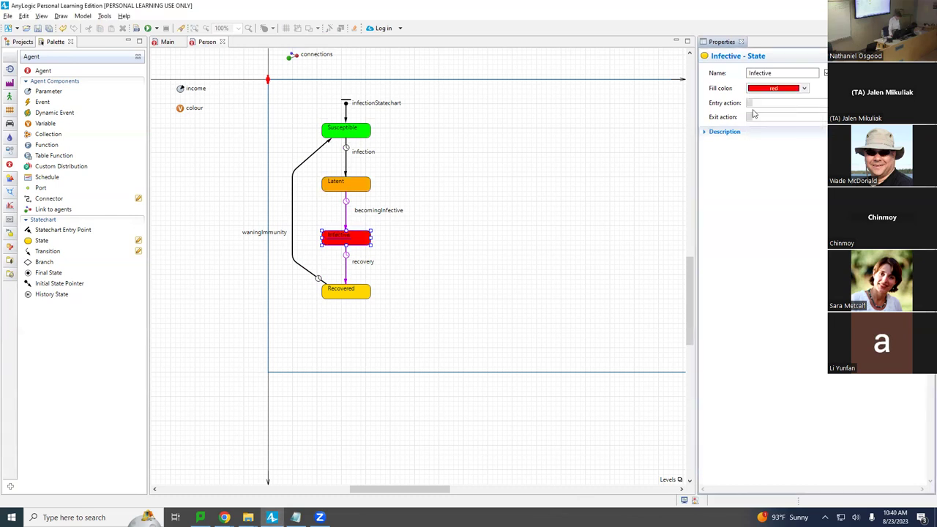
pyautogui.click(773, 104)
pyautogui.write('colour = red;')
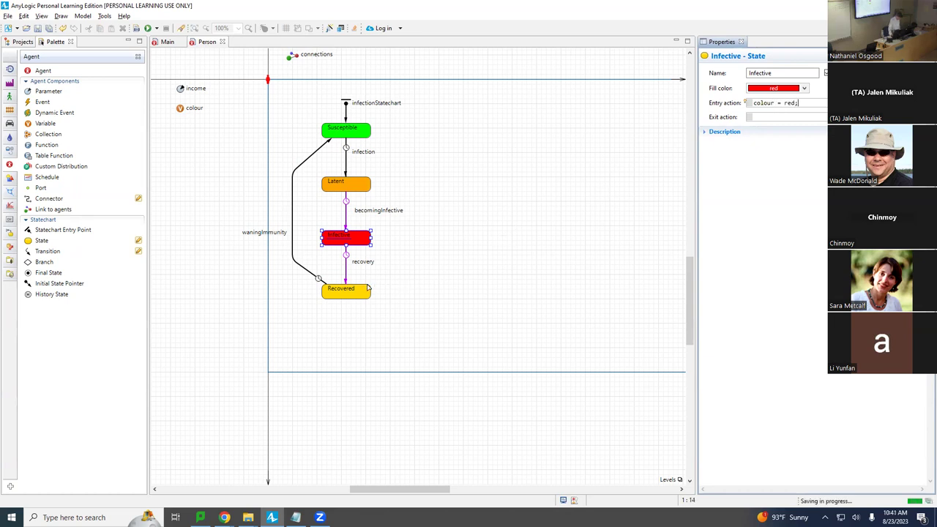
pyautogui.click(362, 294)
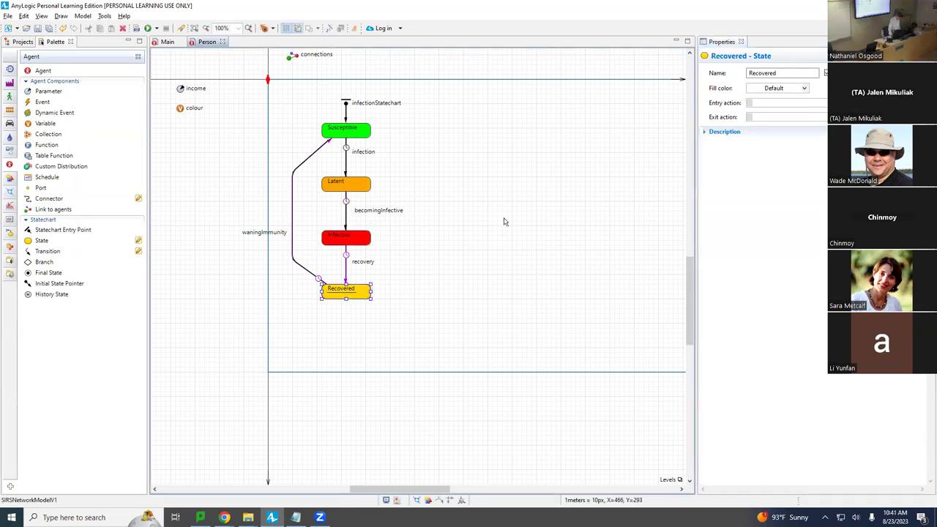
# Fill the Recovered state gray, give it entry action colour = gray;, and save the model.
pyautogui.click(776, 89)
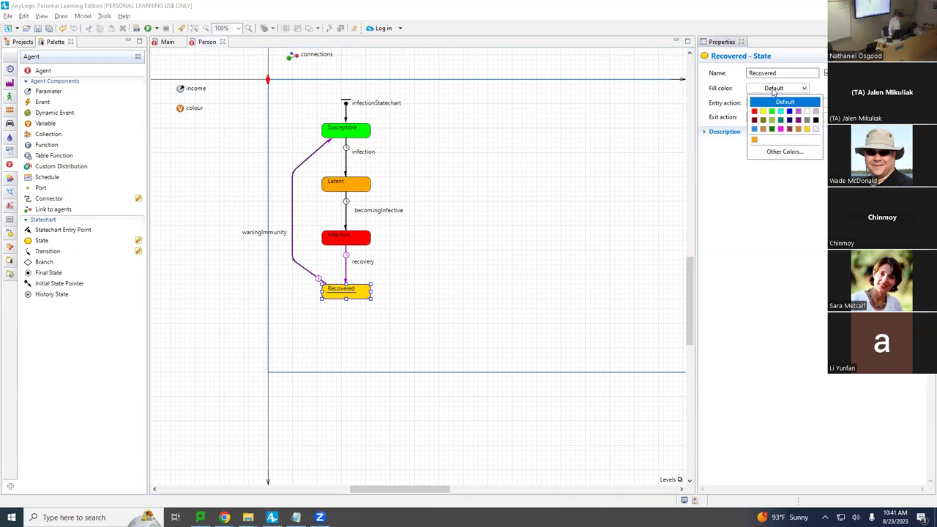
pyautogui.click(806, 121)
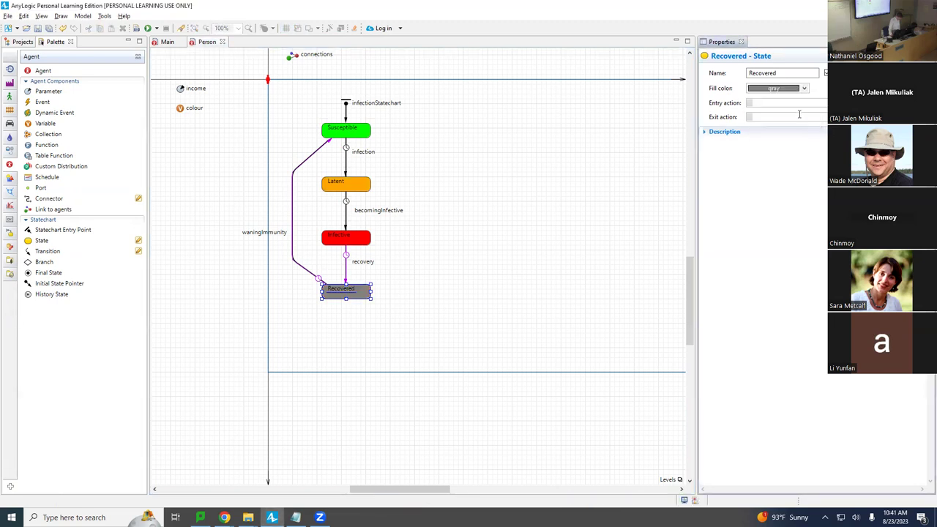
pyautogui.click(788, 104)
pyautogui.write('colour =')
pyautogui.press('BackSpace')
pyautogui.press('BackSpace')
pyautogui.write('= gray;')
pyautogui.hotkey('ctrl', 's')
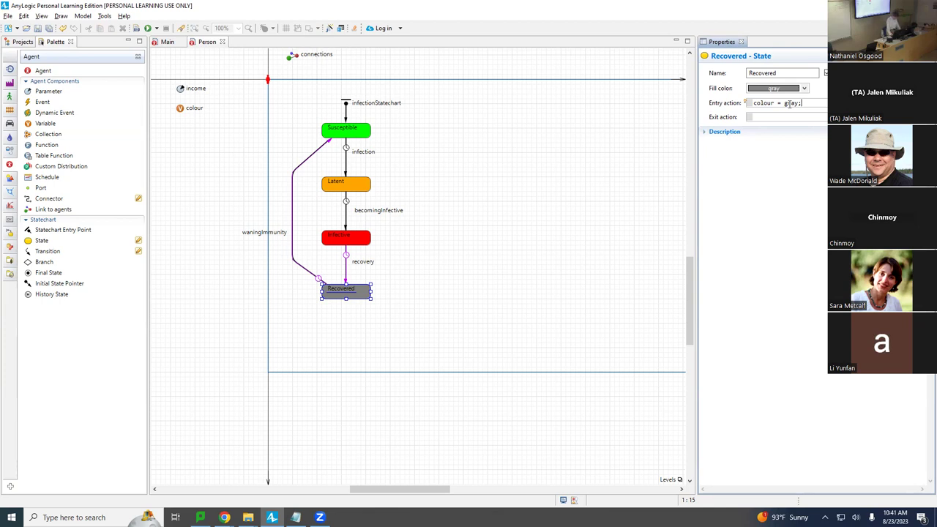
pyautogui.hotkey('ctrl', 's')
# Build the model from the project tree and run the Baseline: Main experiment.
pyautogui.click(23, 42)
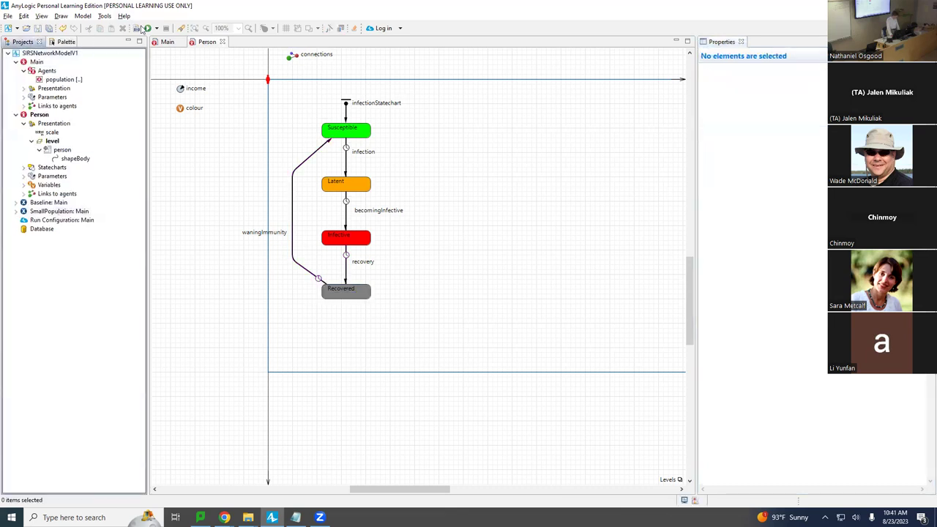
pyautogui.click(139, 27)
pyautogui.click(52, 203)
pyautogui.rightClick(53, 203)
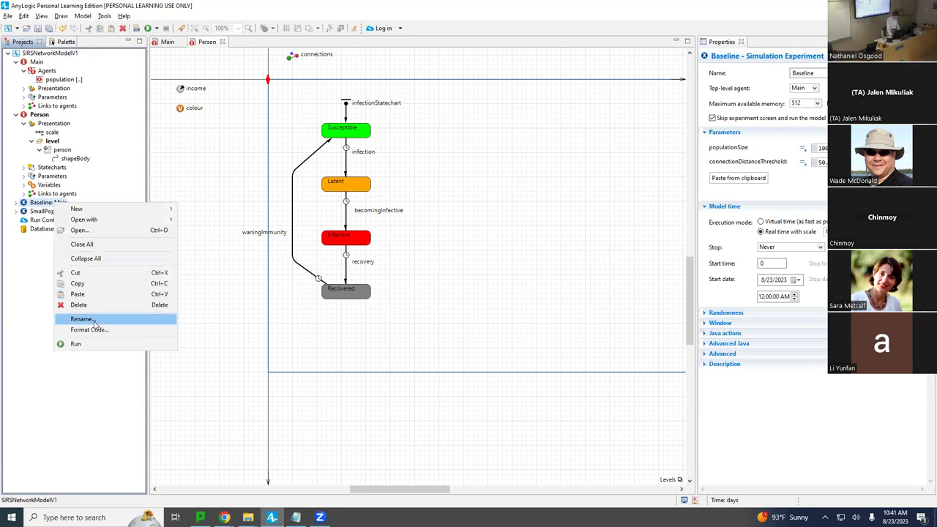
pyautogui.click(96, 343)
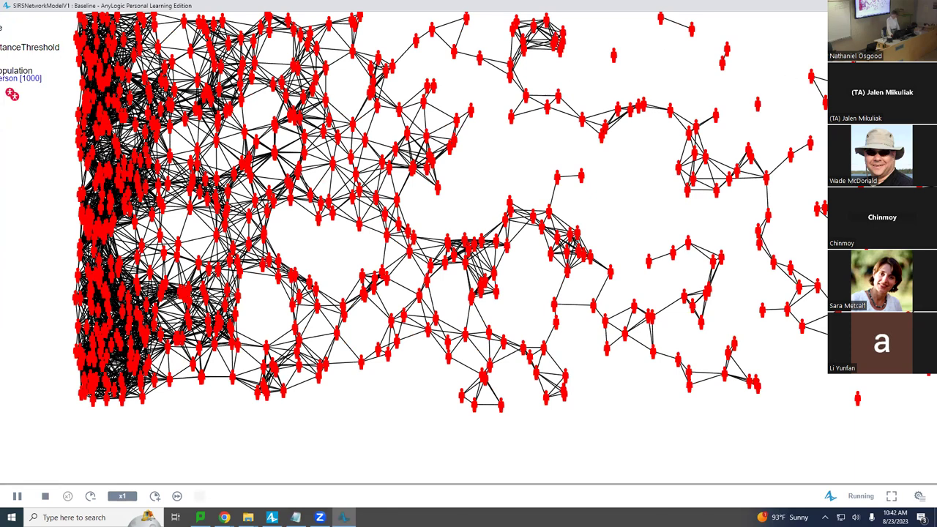
# Close the running Baseline model window to return to the Person statechart.
pyautogui.hotkey('alt', 'F4')
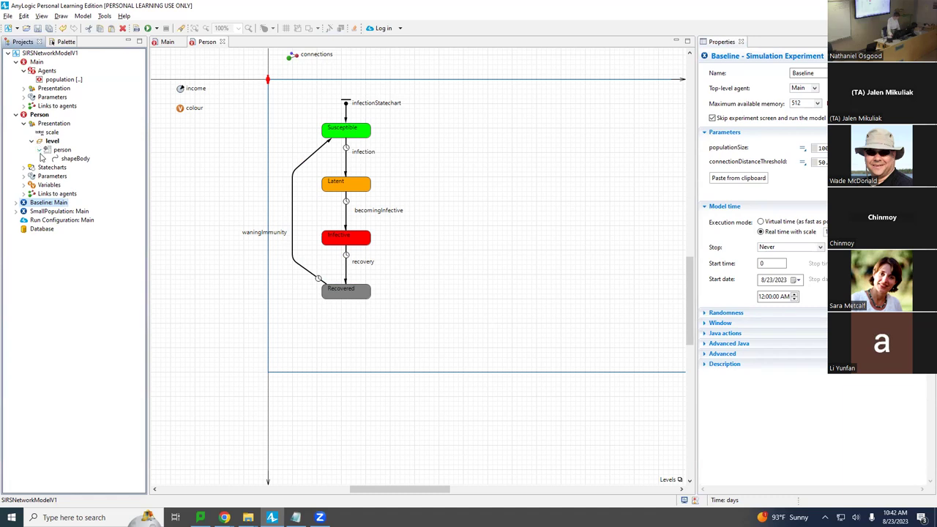
# Make shapeBody's fill colour the dynamic expression colour, then save and build the model.
pyautogui.click(63, 159)
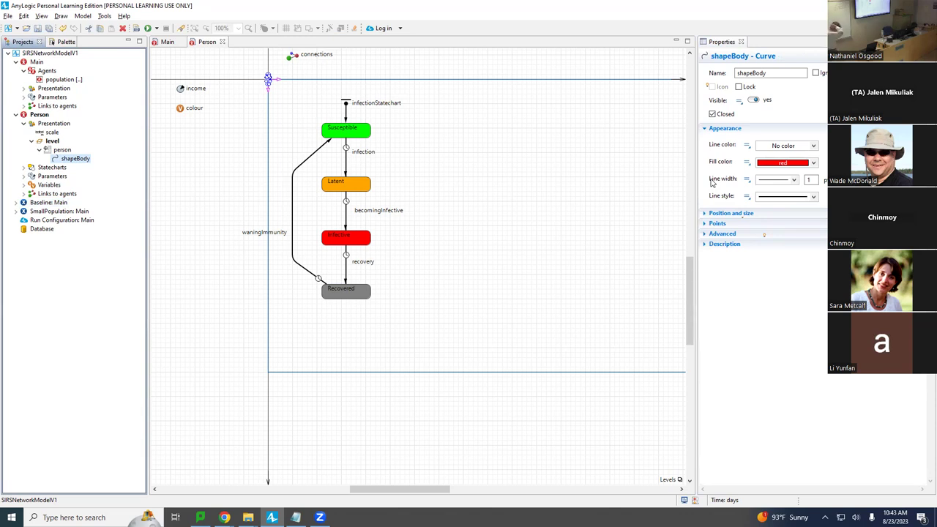
pyautogui.click(747, 163)
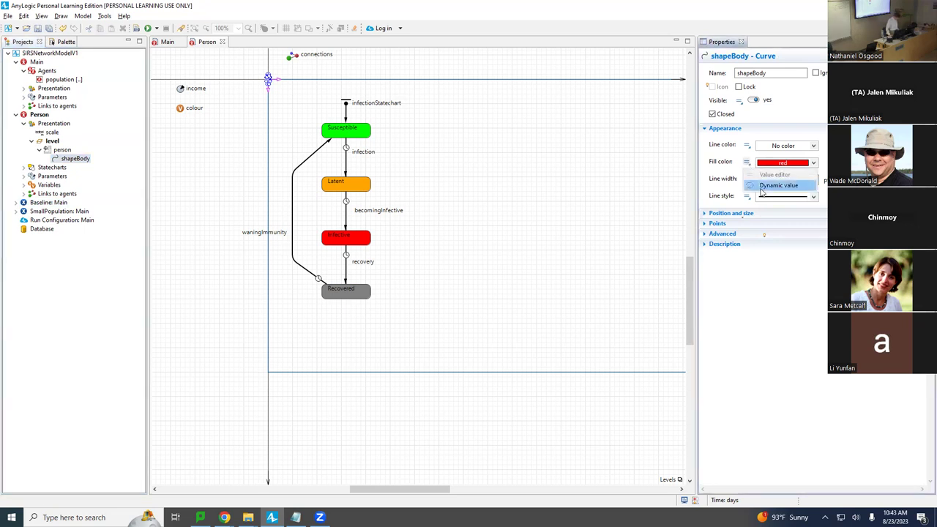
pyautogui.click(761, 187)
pyautogui.click(796, 163)
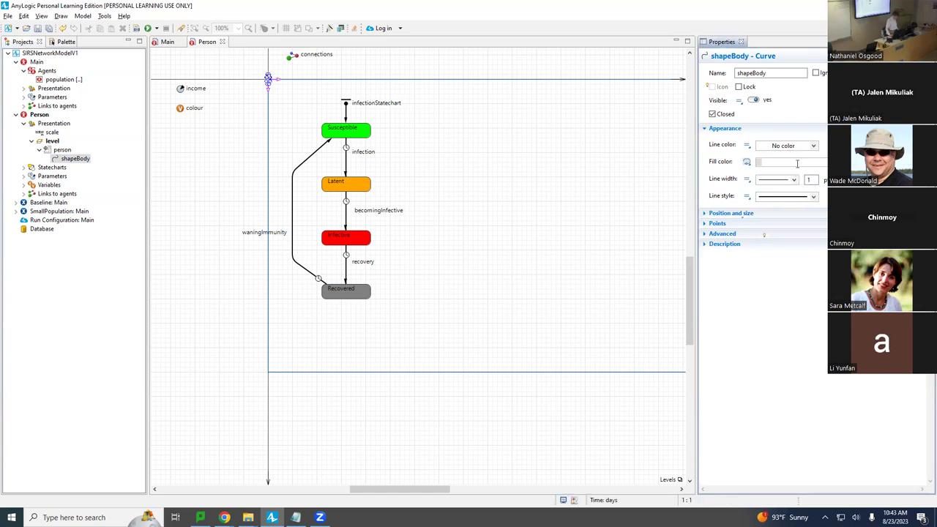
pyautogui.write('colour')
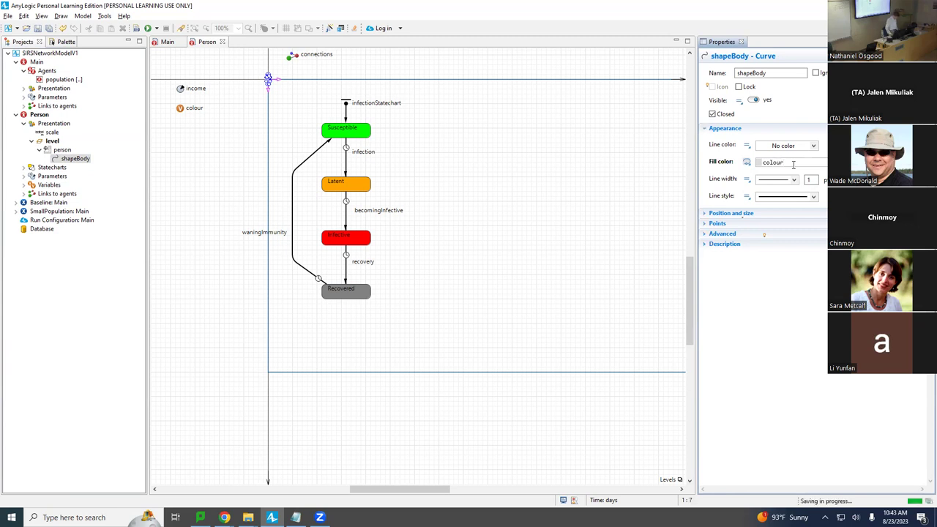
pyautogui.hotkey('ctrl', 'a')
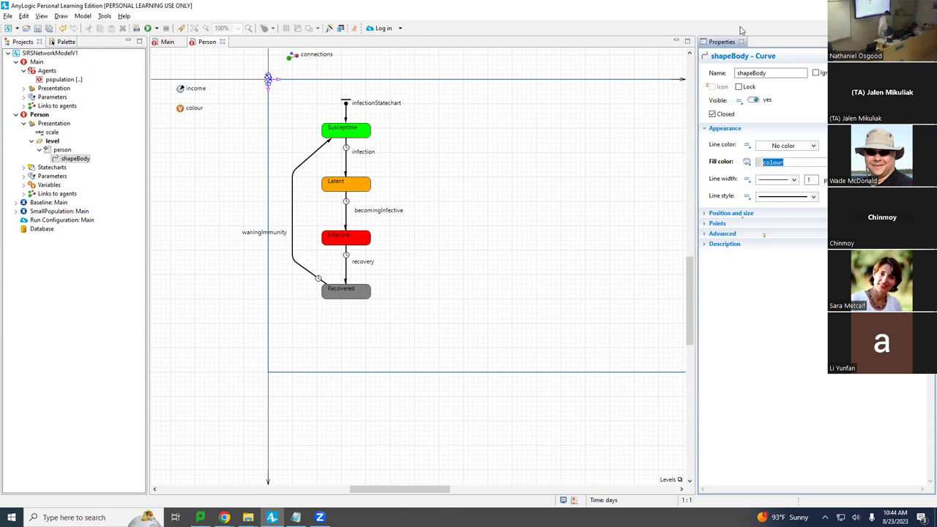
pyautogui.hotkey('ctrl', 's')
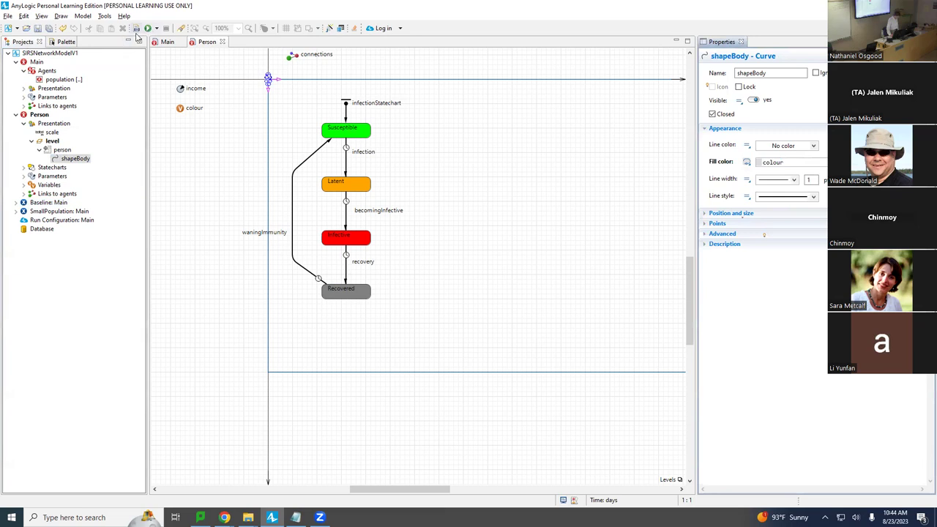
pyautogui.click(134, 28)
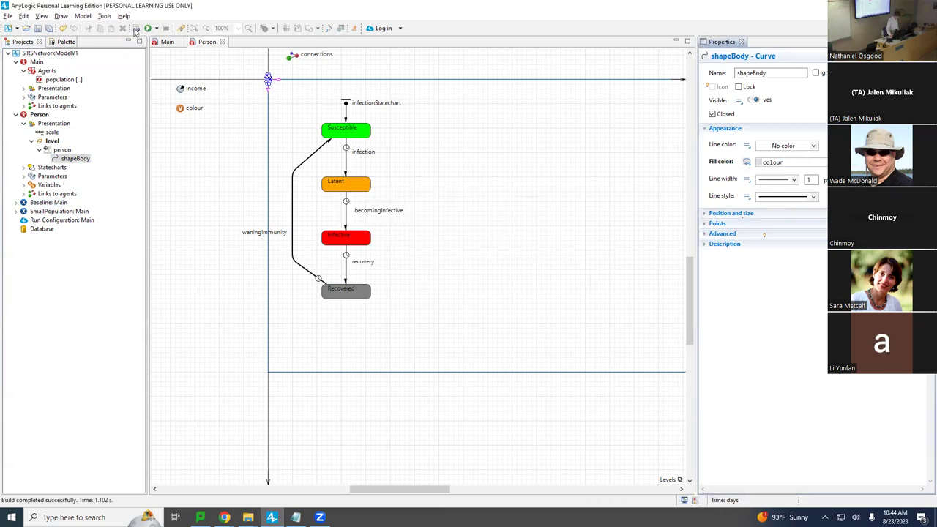
pyautogui.click(49, 202)
pyautogui.rightClick(50, 204)
pyautogui.click(94, 340)
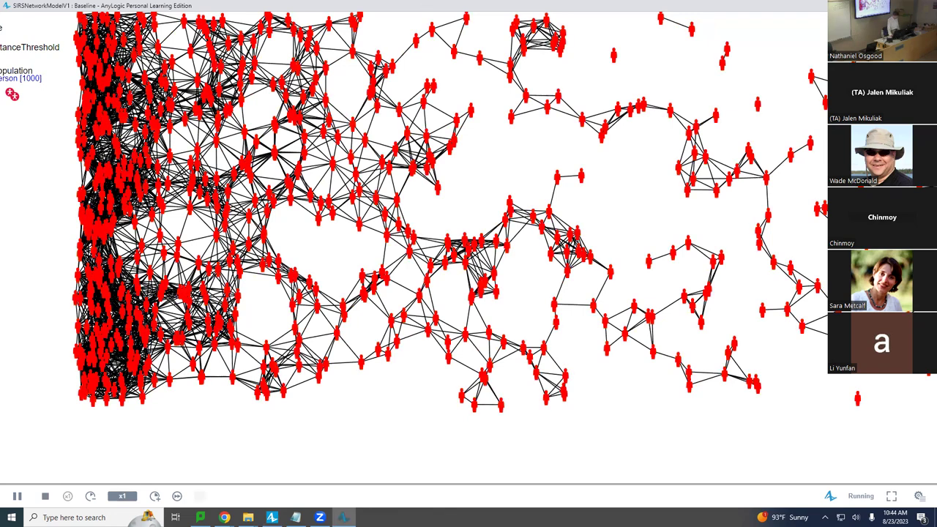
pyautogui.hotkey('alt', 'F4')
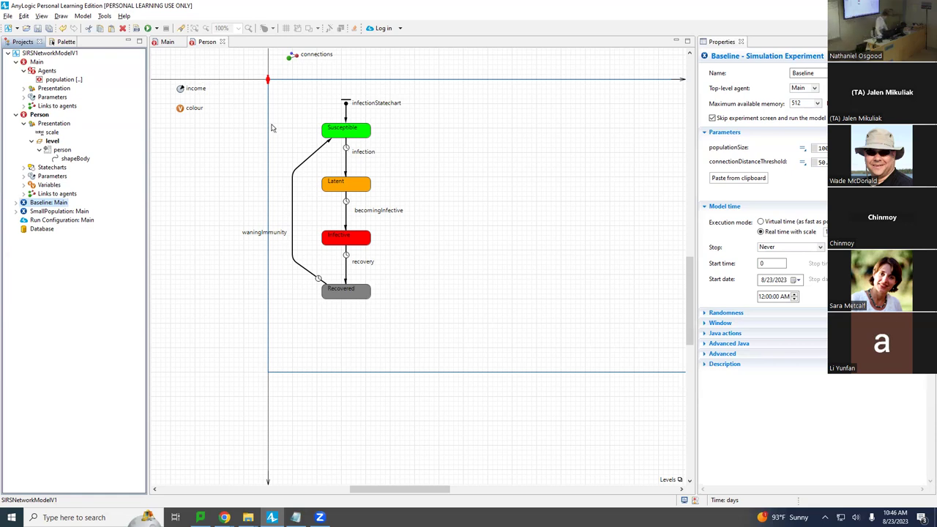
# Set the infection transition's trigger to Message and rebuild the model.
pyautogui.click(345, 162)
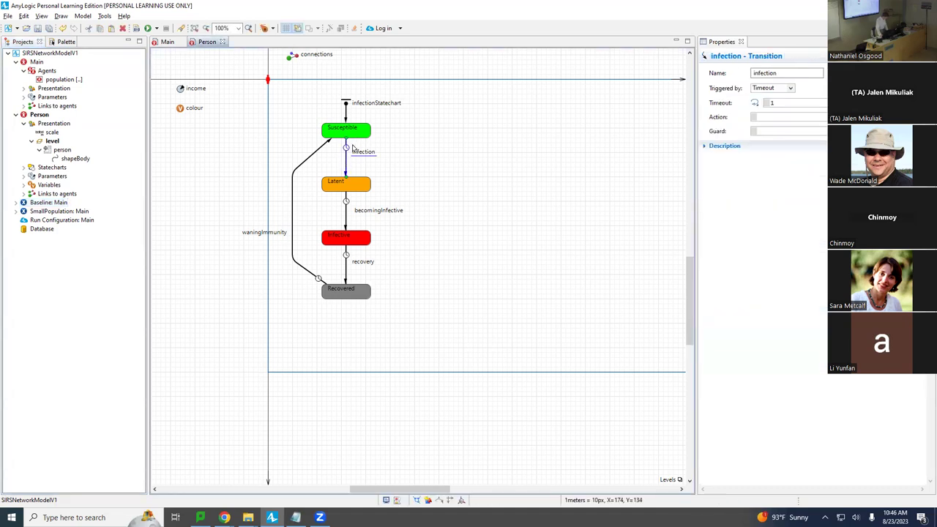
pyautogui.click(789, 88)
pyautogui.click(779, 113)
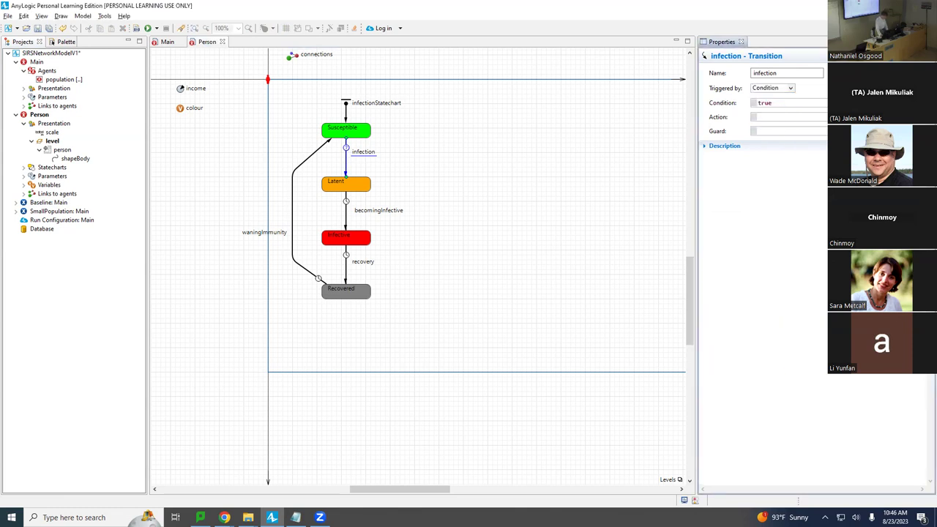
pyautogui.click(789, 88)
pyautogui.click(775, 123)
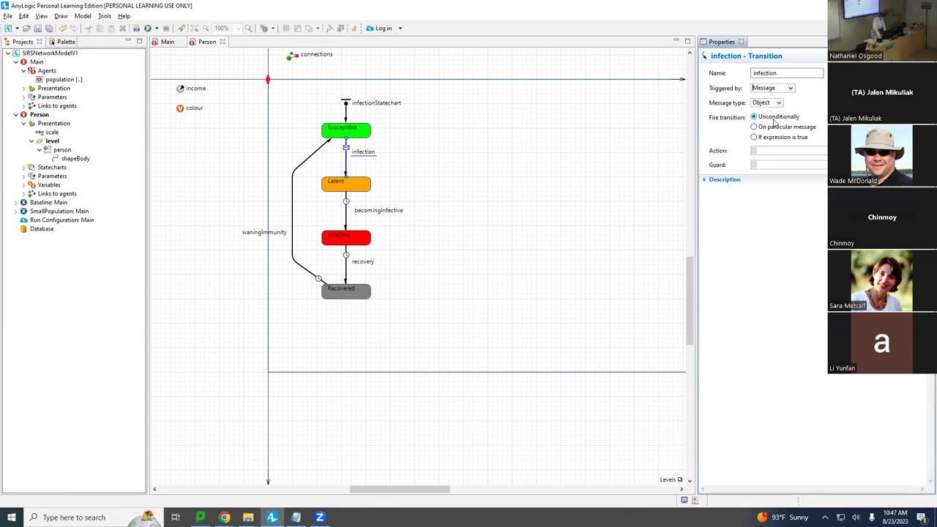
pyautogui.click(136, 28)
pyautogui.rightClick(66, 202)
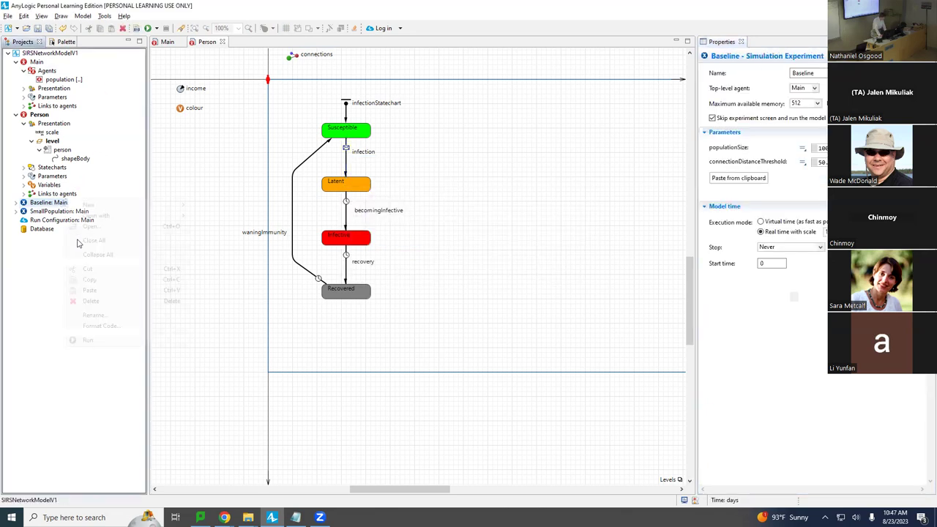
pyautogui.click(124, 340)
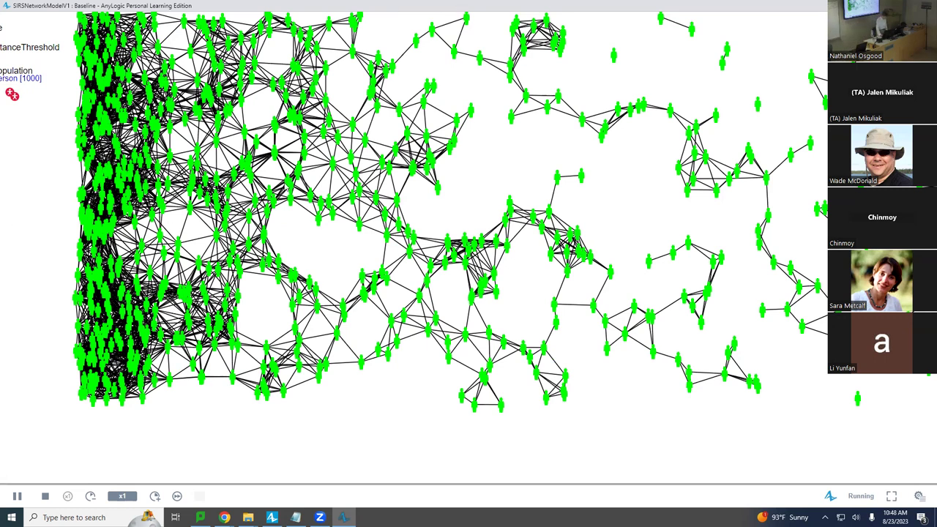
pyautogui.hotkey('alt', 'F4')
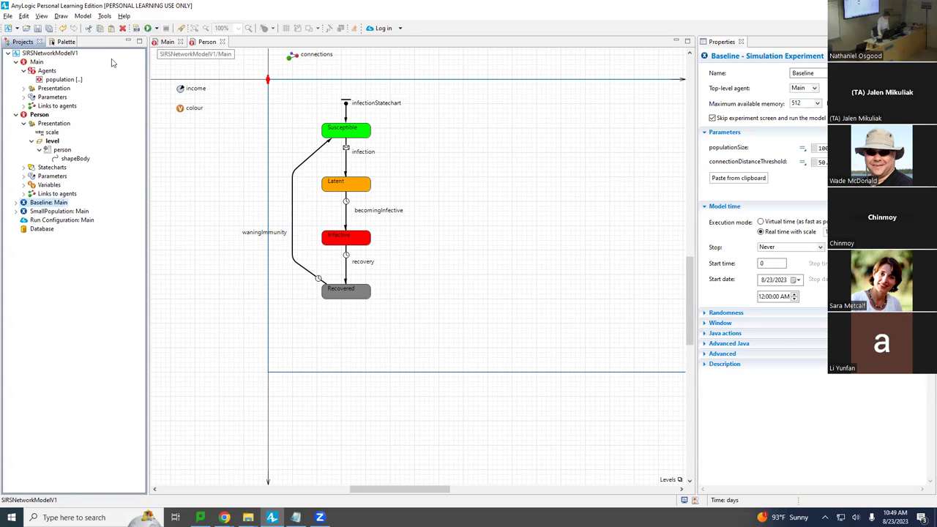
# View the Main agent's diagram and properties, then show the agent component palette.
pyautogui.click(167, 42)
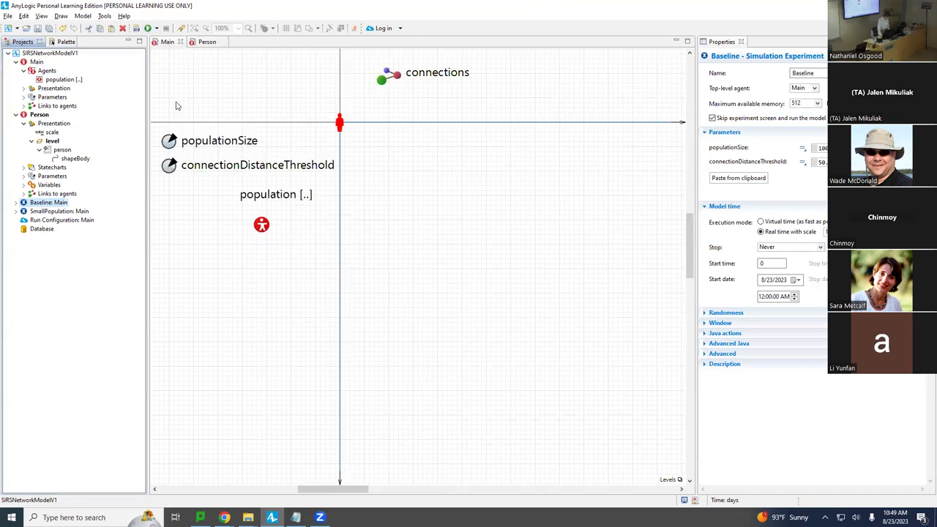
pyautogui.click(268, 110)
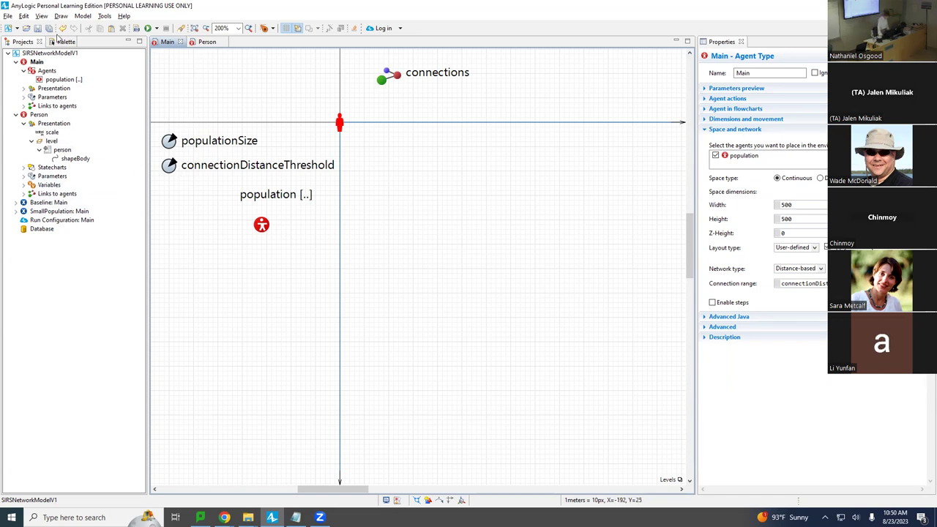
pyautogui.click(61, 41)
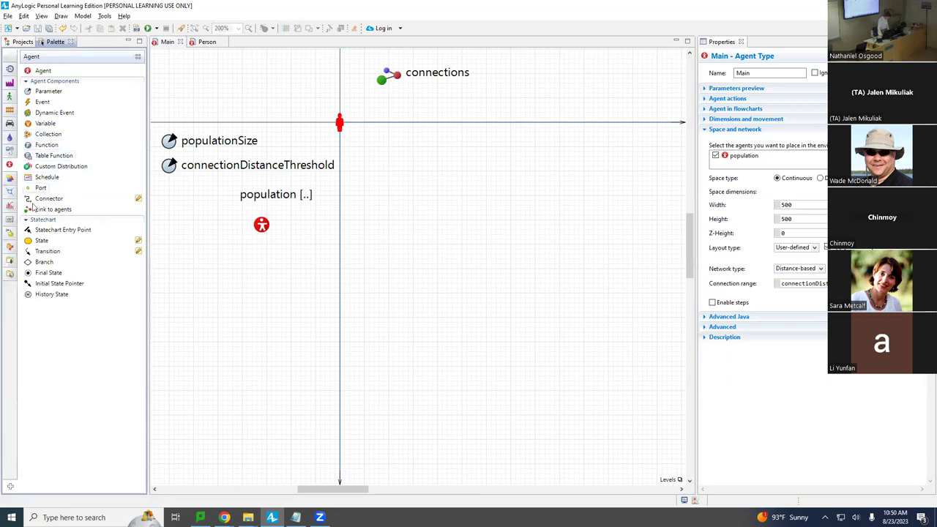
# Place a parameter named immunityDurationInDays on Main below the population.
pyautogui.moveTo(49, 90); pyautogui.dragTo(178, 279)
pyautogui.moveTo(178, 276); pyautogui.dragTo(178, 277)
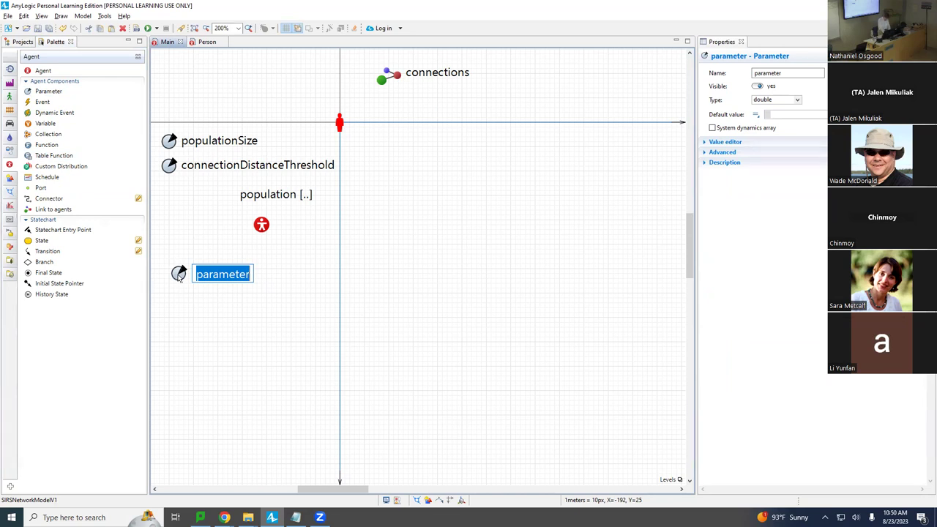
pyautogui.write('im')
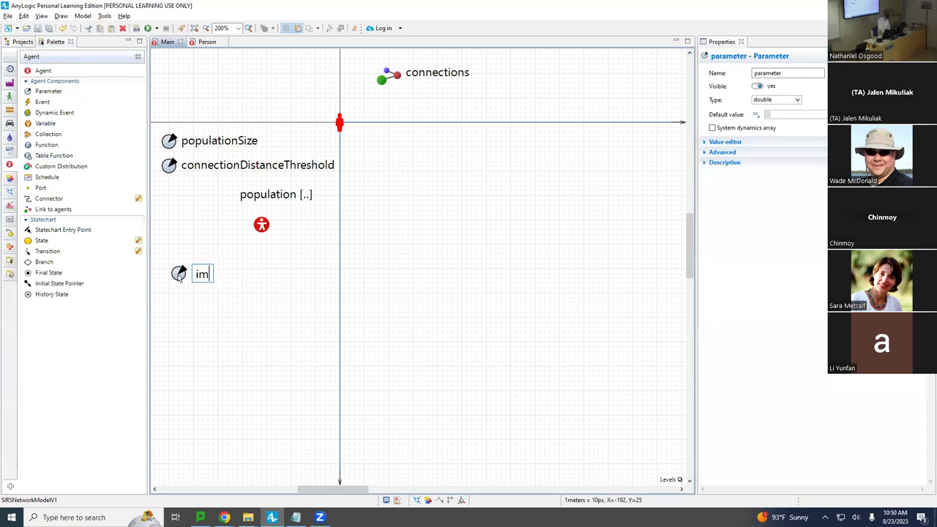
pyautogui.write('munityDuration')
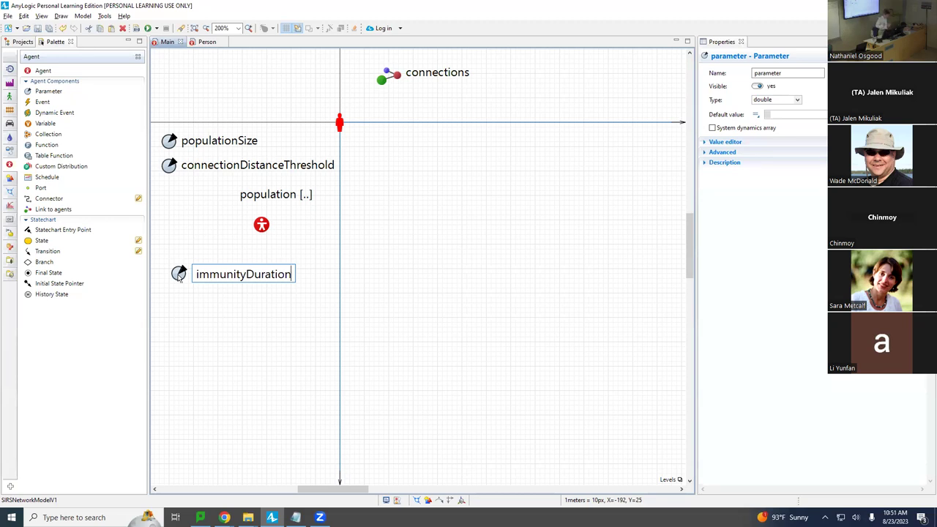
pyautogui.write('InDays')
pyautogui.press('Return')
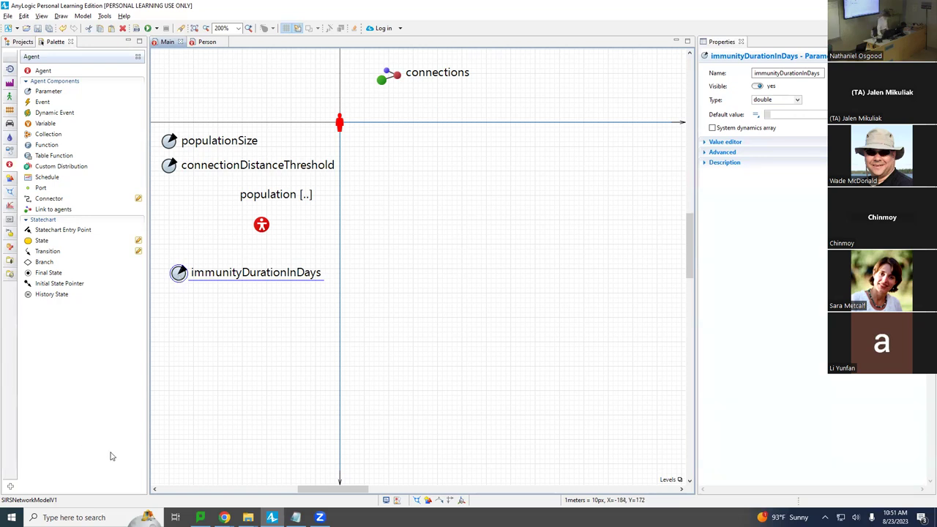
# Add a parameter named infectionDurationInDays below immunityDurationInDays.
pyautogui.moveTo(37, 93); pyautogui.dragTo(200, 322)
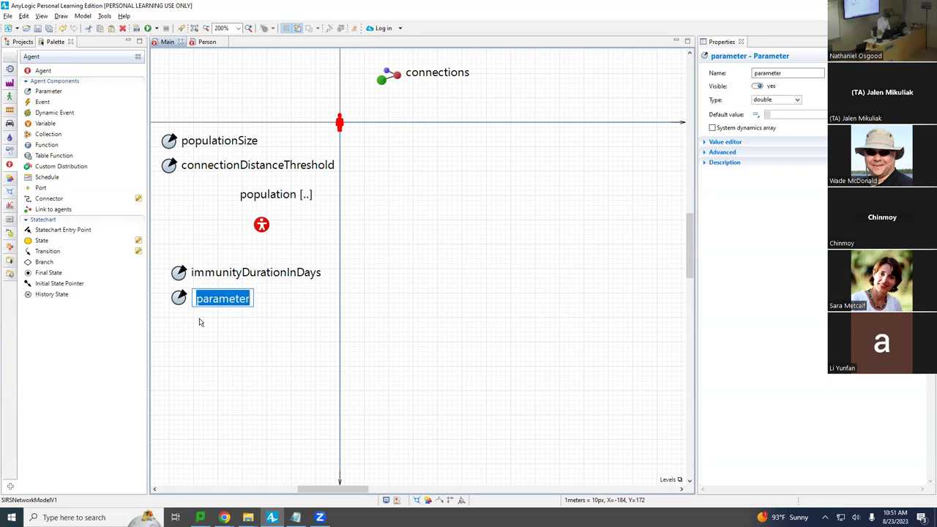
pyautogui.write('infectionDurationInD')
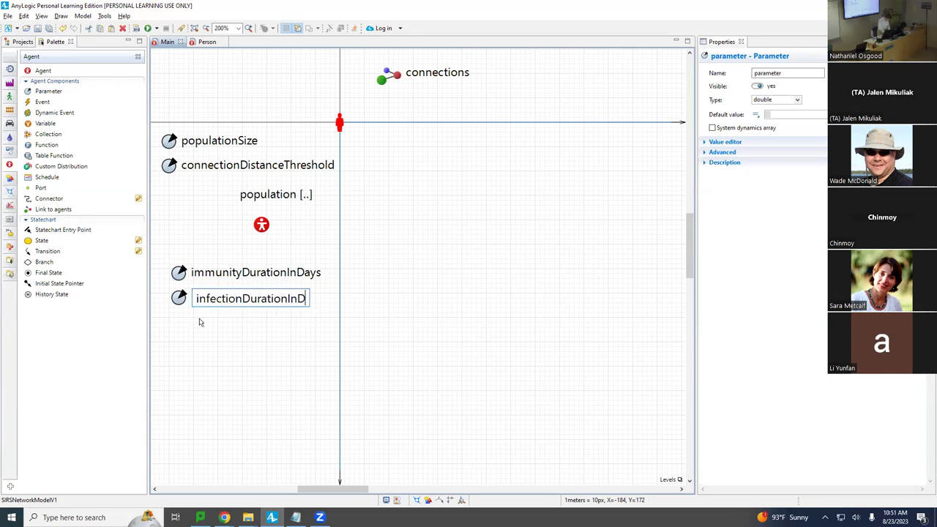
pyautogui.write('ays')
pyautogui.press('Return')
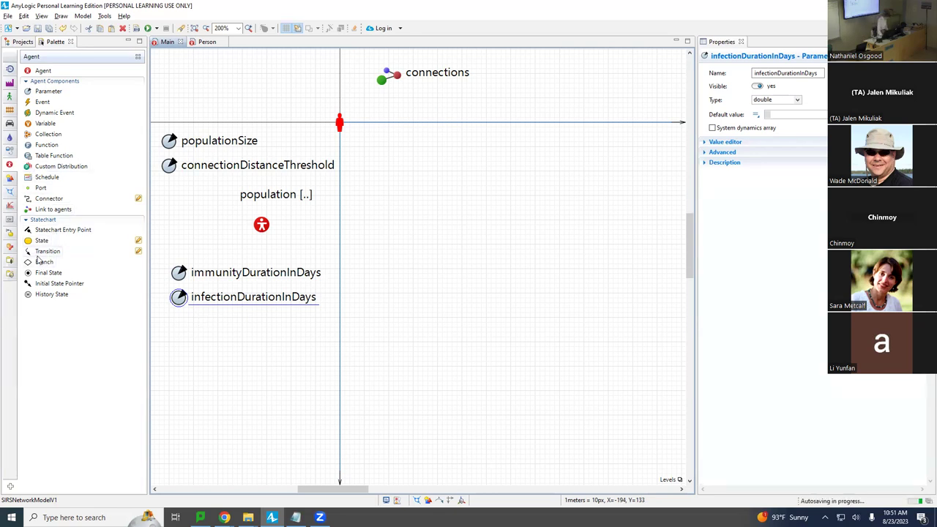
# Add a parameter named latentDurationInDays below infectionDurationInDays.
pyautogui.moveTo(42, 90); pyautogui.dragTo(180, 330)
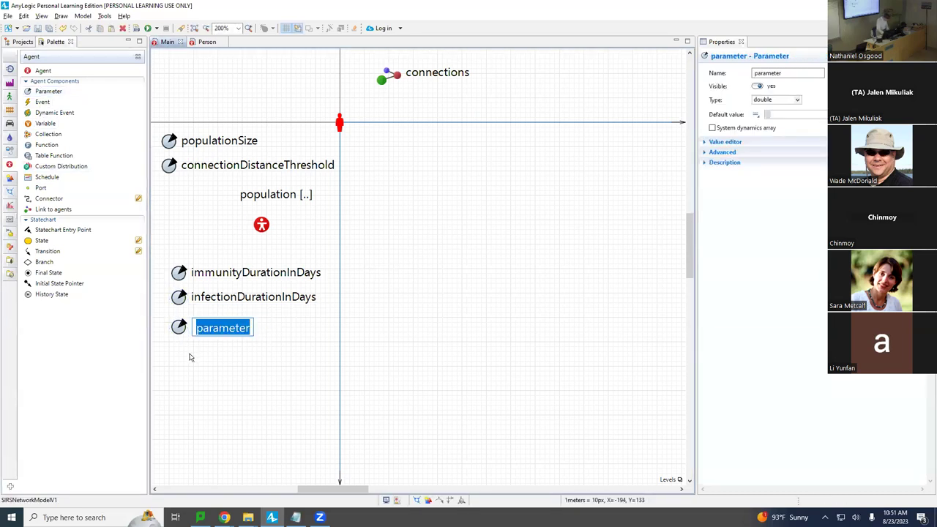
pyautogui.write('l')
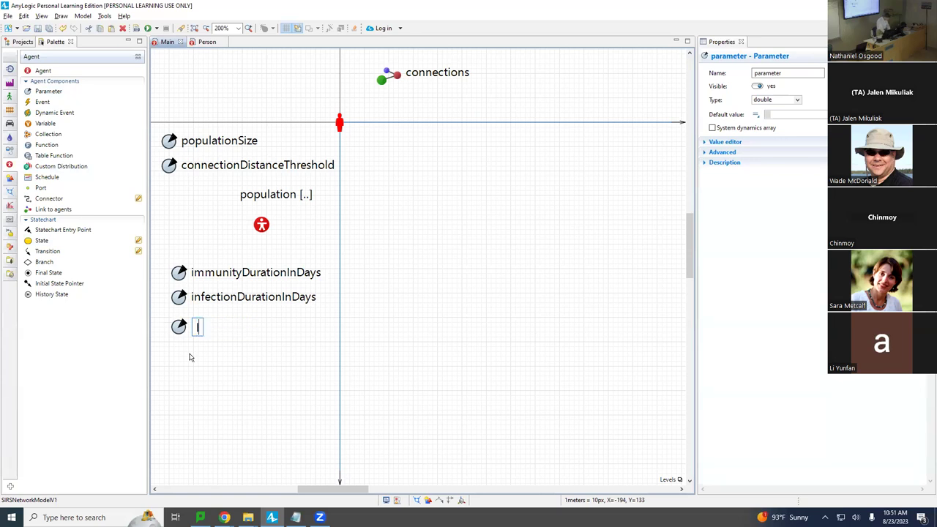
pyautogui.write('atentDurationDD')
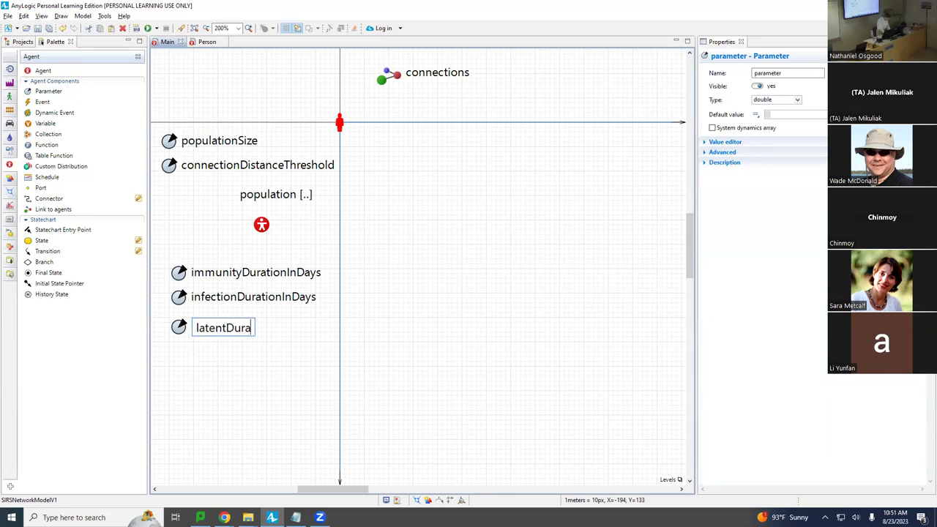
pyautogui.press('BackSpace')
pyautogui.press('BackSpace')
pyautogui.write('InDays')
pyautogui.press('Return')
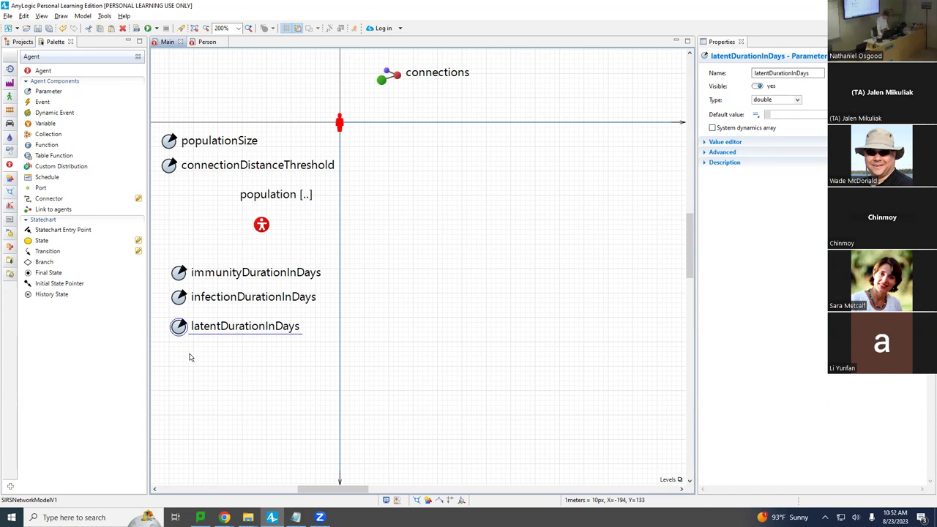
# Give immunityDurationInDays a default value of 45.0 and save the model.
pyautogui.click(178, 275)
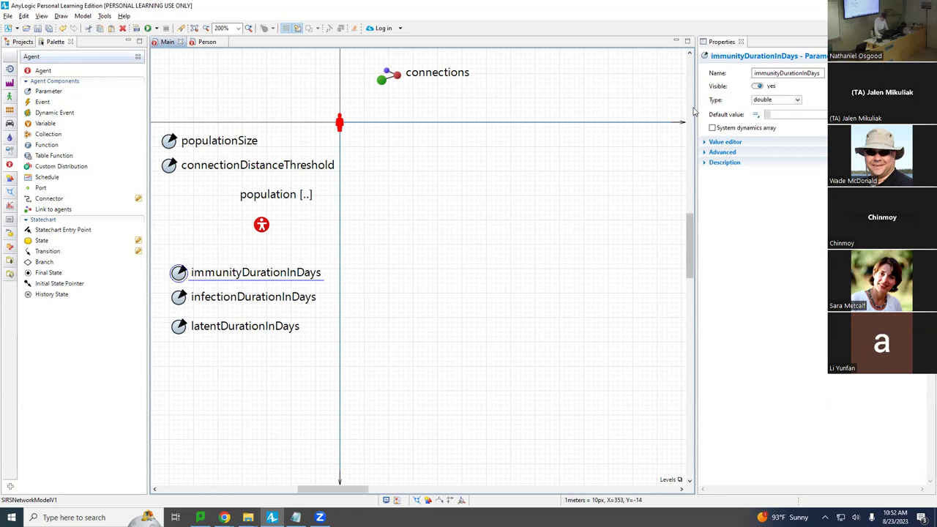
pyautogui.click(783, 114)
pyautogui.write('45.0')
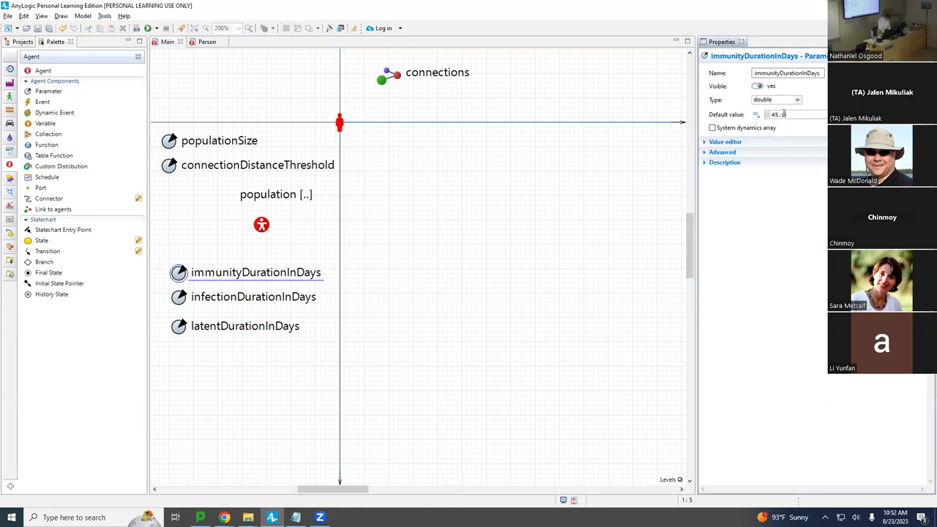
pyautogui.hotkey('ctrl', 's')
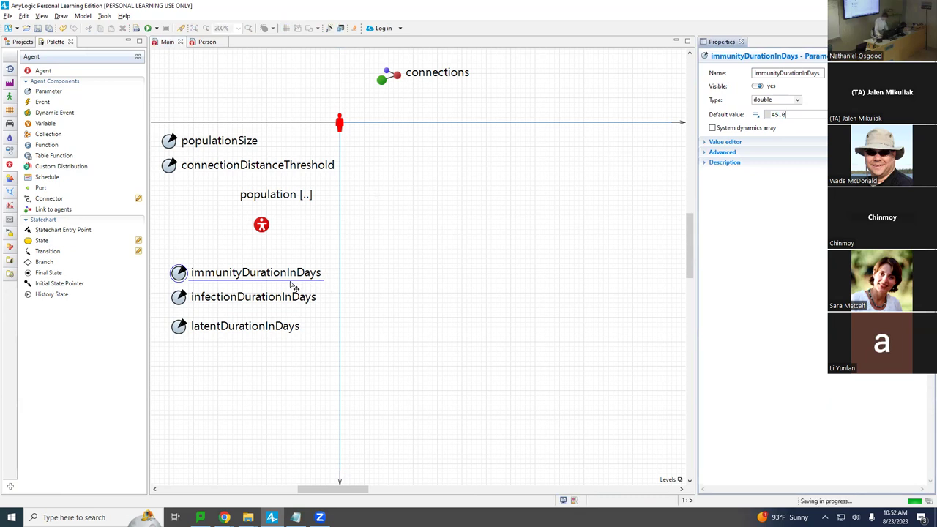
# Give infectionDurationInDays a default value of 10.0 and save the model.
pyautogui.click(182, 300)
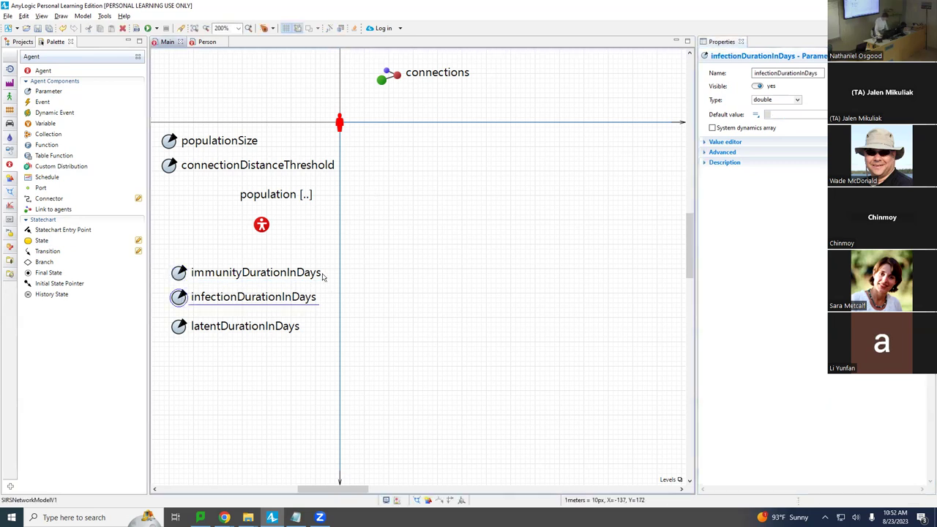
pyautogui.click(780, 112)
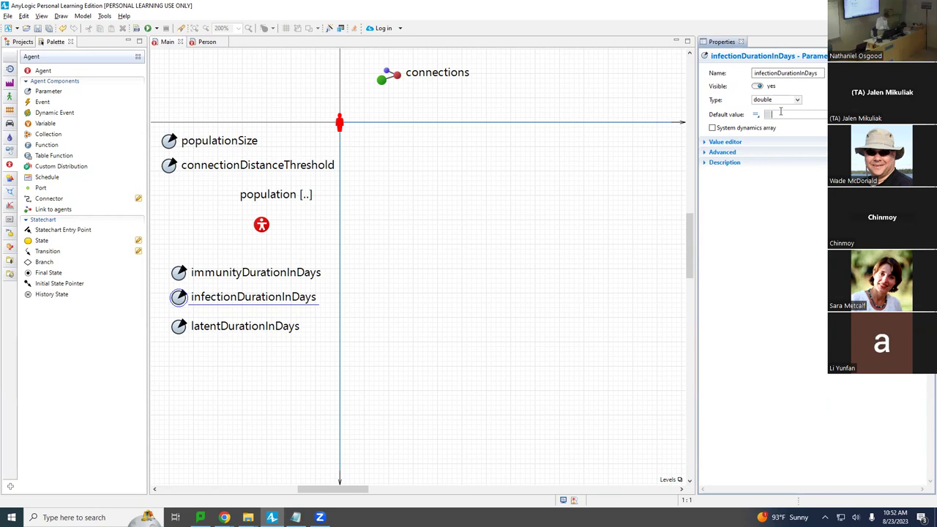
pyautogui.write('10.0')
pyautogui.hotkey('ctrl', 's')
pyautogui.click(187, 326)
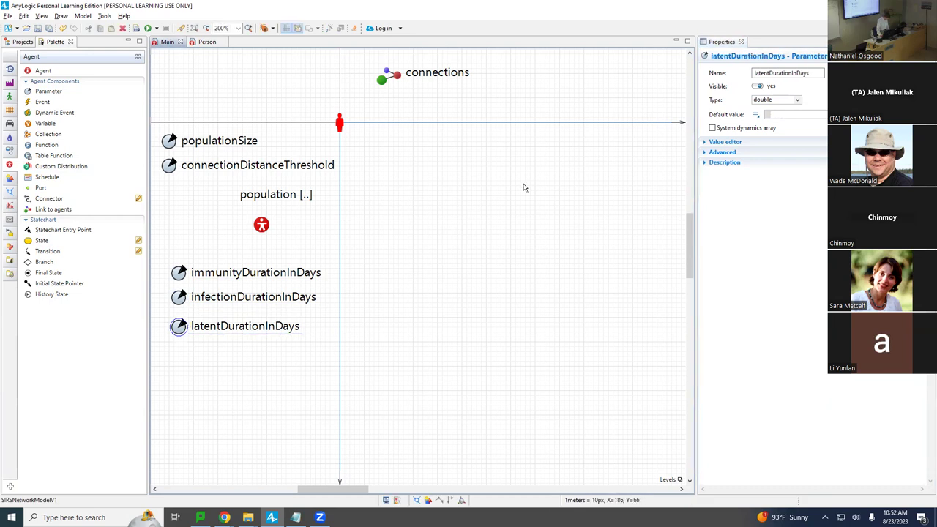
# Rename the latent parameter to latencyDurationInDays and set its default value to 7.0.
pyautogui.click(766, 73)
pyautogui.press('BackSpace')
pyautogui.write('c')
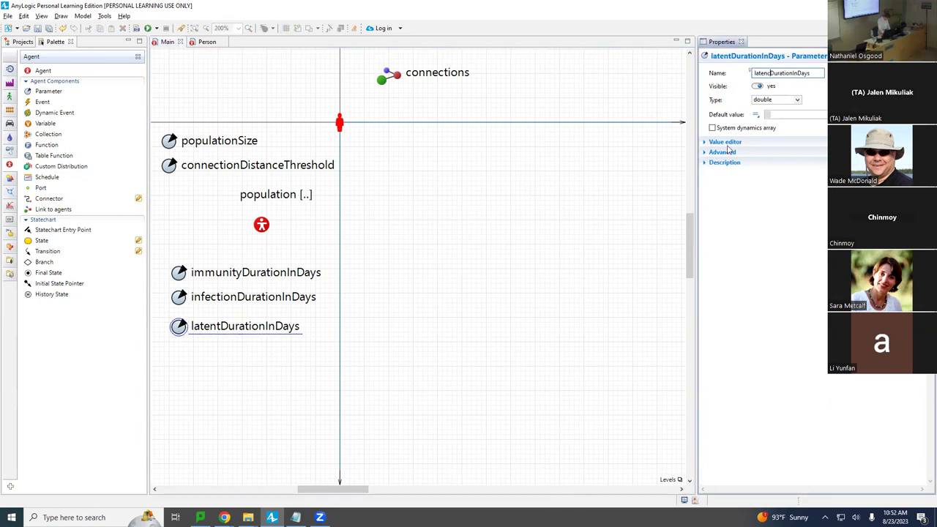
pyautogui.write('y')
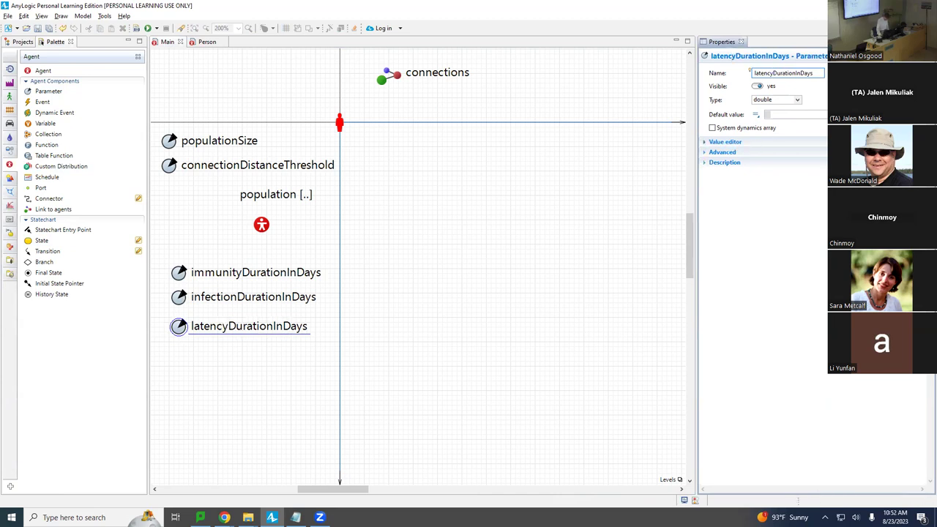
pyautogui.click(770, 115)
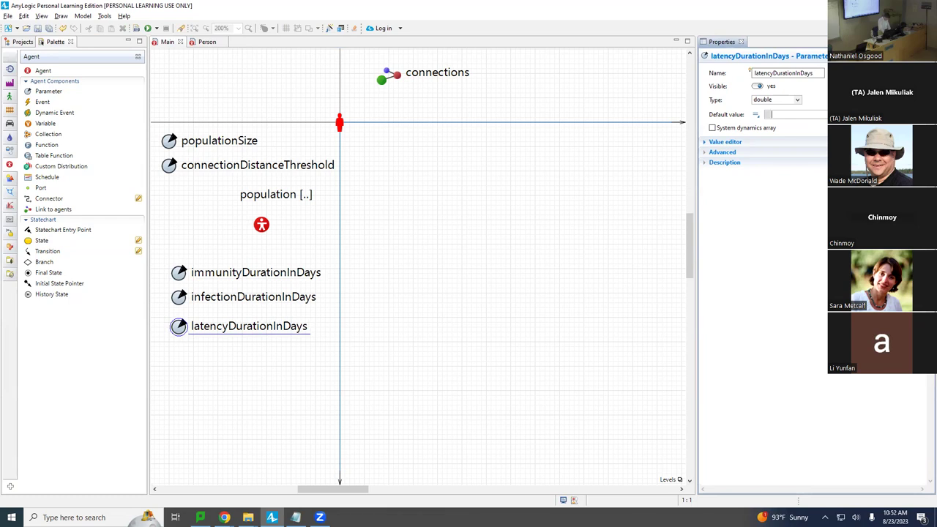
pyautogui.write('7.0')
pyautogui.click(176, 272)
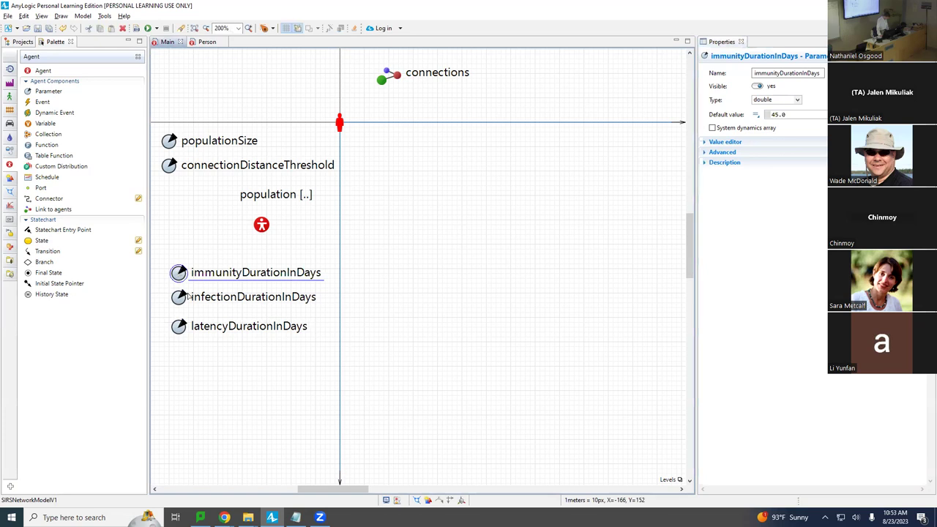
pyautogui.click(187, 300)
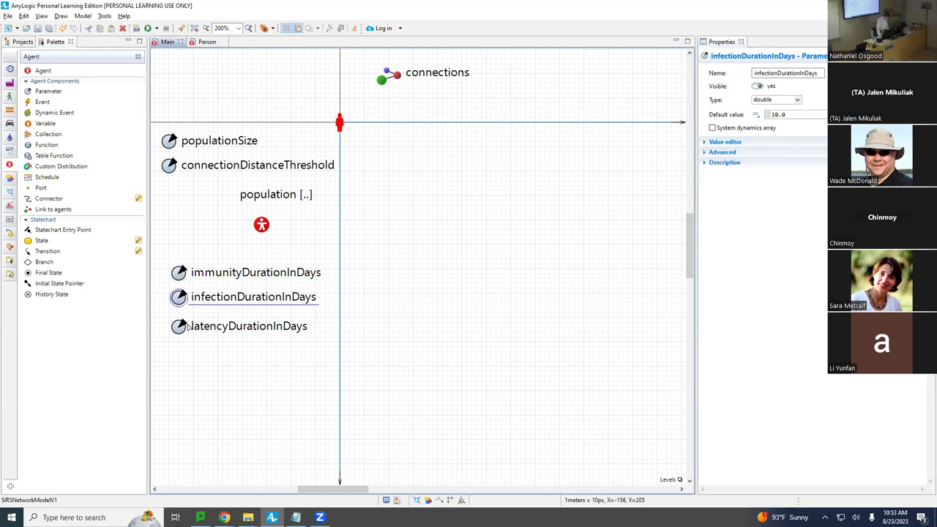
pyautogui.click(187, 327)
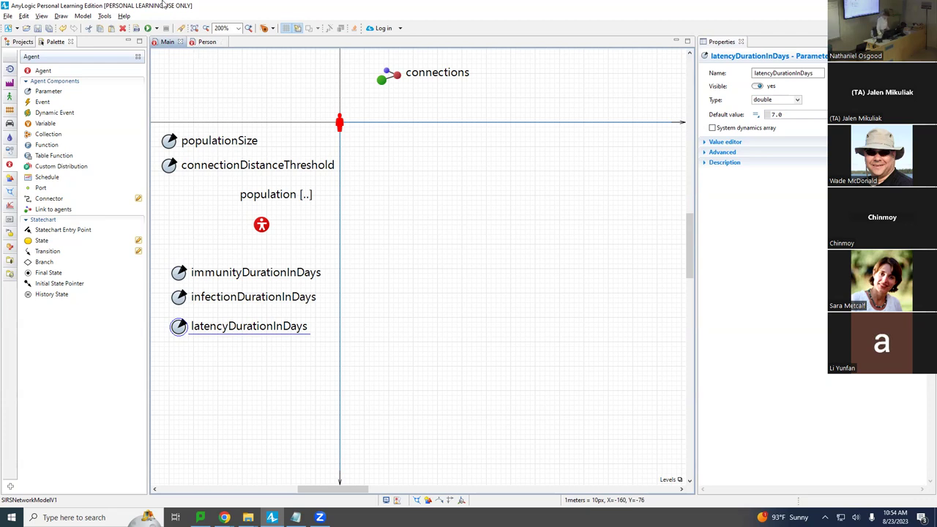
# Switch to the Person agent's statechart and inspect the infection transition's properties.
pyautogui.click(208, 42)
pyautogui.click(415, 135)
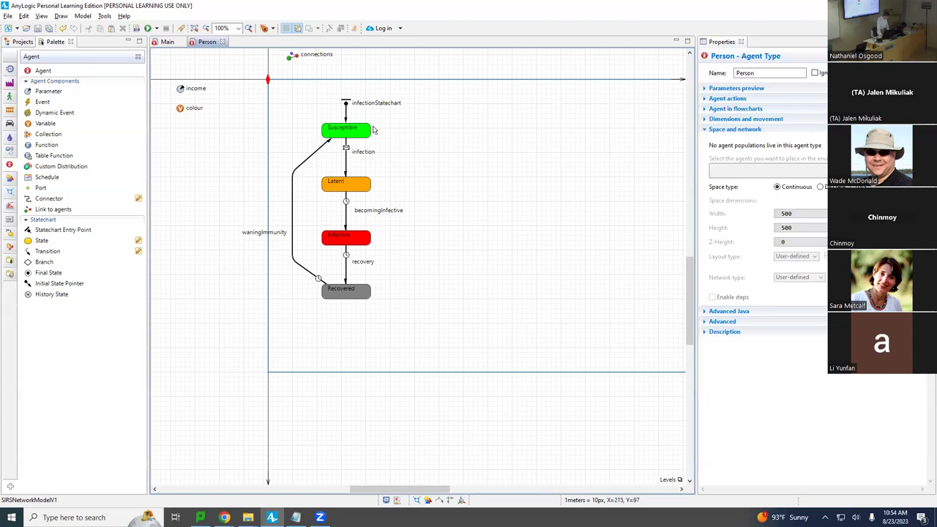
pyautogui.click(346, 170)
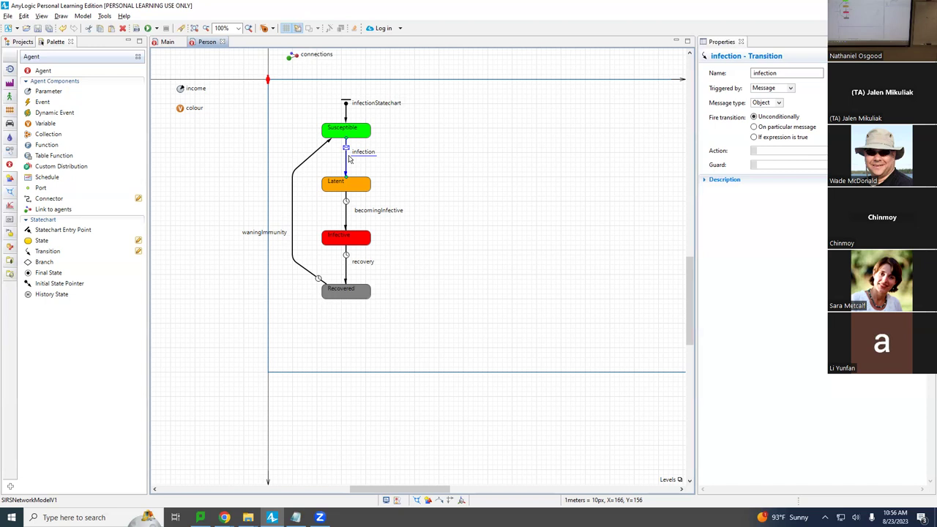
# Select the becomingInfective transition from Latent to Infective to view its timeout of 1.
pyautogui.click(348, 207)
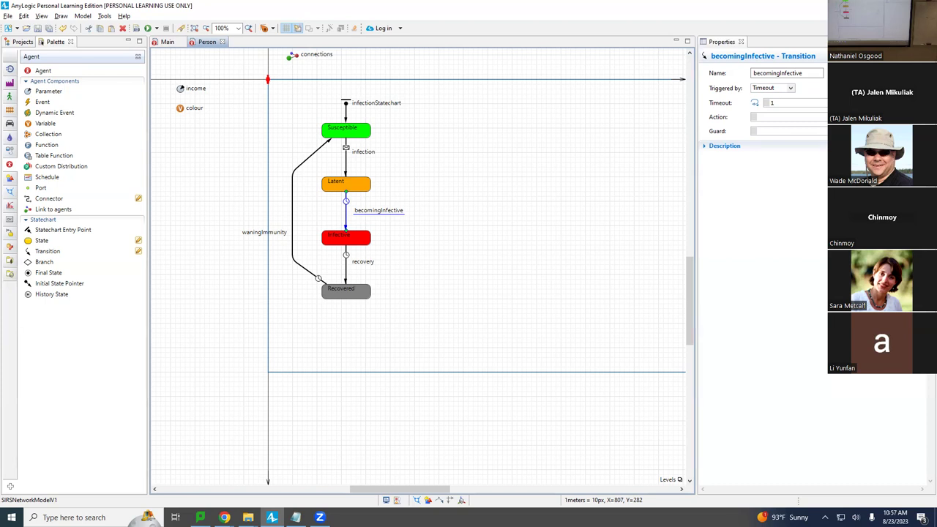
# Replace becomingInfective's timeout of 1 with main.latencyDurationInDays using code completion.
pyautogui.click(772, 102)
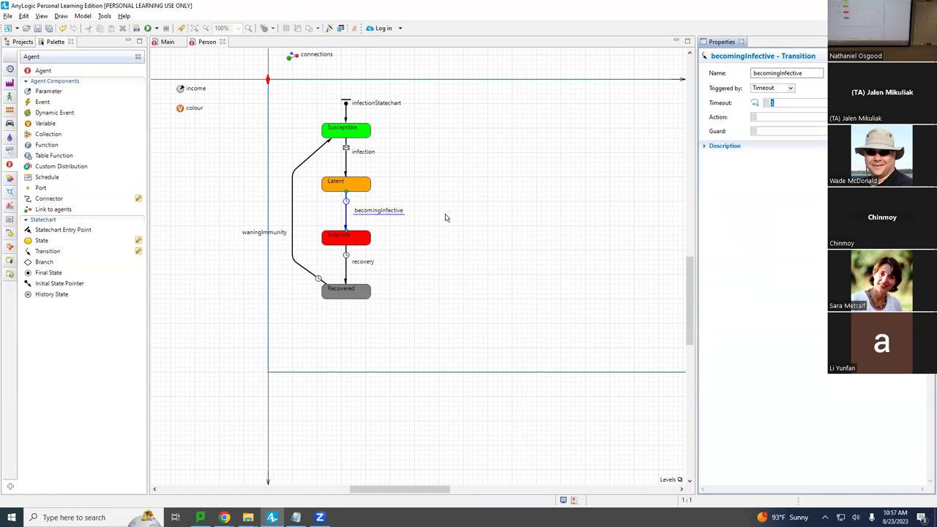
pyautogui.write('main.latency=')
pyautogui.press('BackSpace')
pyautogui.press('BackSpace')
pyautogui.press('BackSpace')
pyautogui.hotkey('ctrl', 'space')
pyautogui.press('Return')
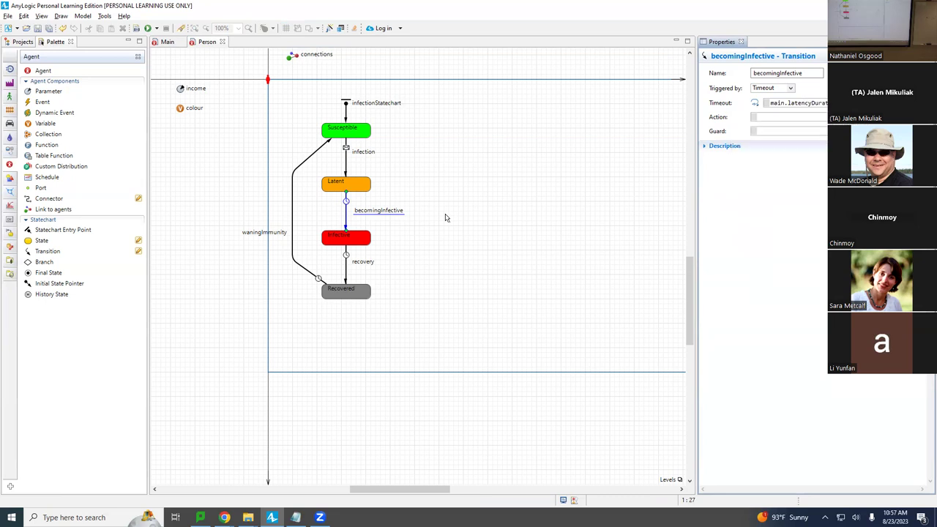
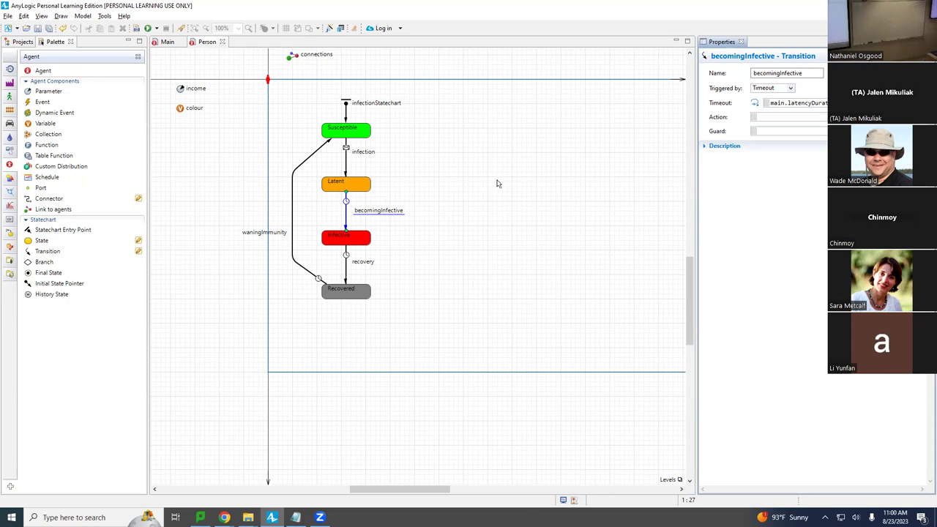
# Switch becomingInfective's trigger from Timeout to Rate.
pyautogui.click(790, 88)
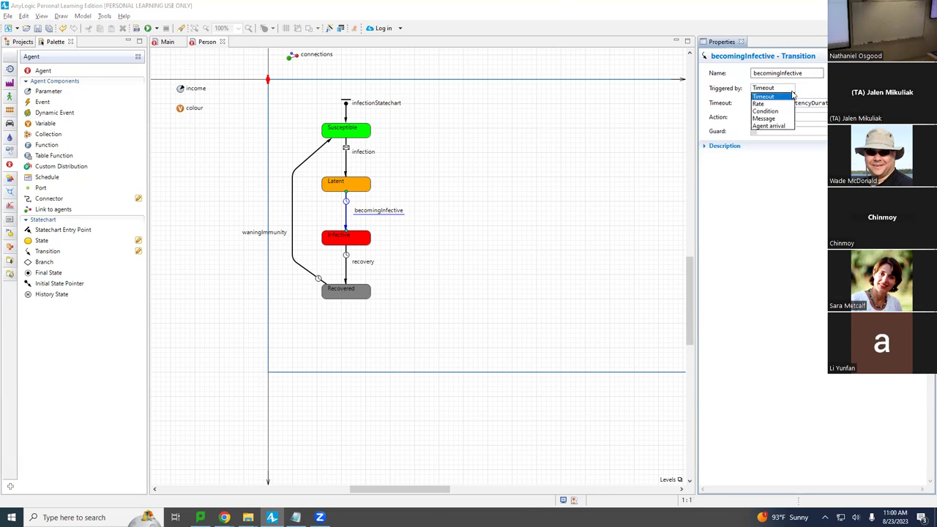
pyautogui.click(777, 105)
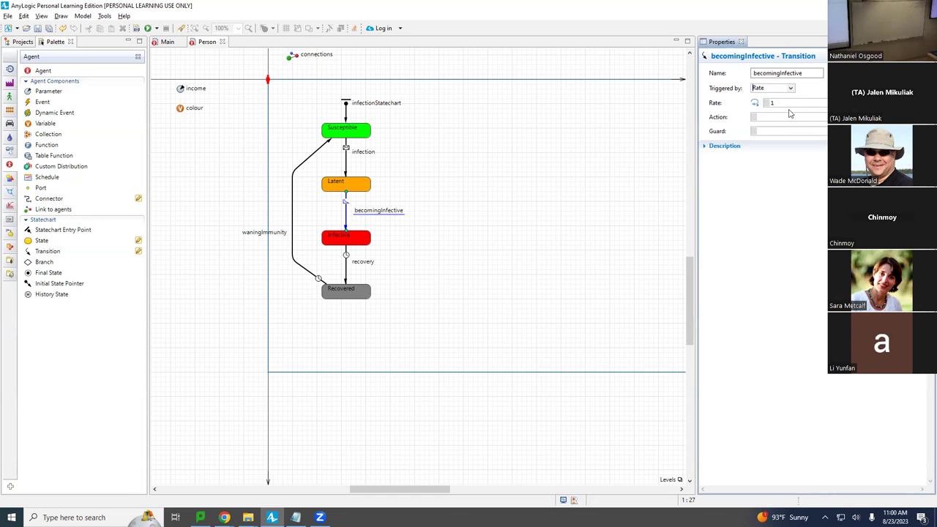
# Enter 1.0 / main.latencyDurationInDays as becomingInfective's rate and widen Properties to show it.
pyautogui.moveTo(779, 105); pyautogui.dragTo(761, 110)
pyautogui.write('1.0 / latency')
pyautogui.hotkey('ctrl', 'BackSpace')
pyautogui.write('main.latenc')
pyautogui.hotkey('ctrl', 'space')
pyautogui.press('Return')
pyautogui.press('Home')
pyautogui.moveTo(696, 107); pyautogui.dragTo(589, 103)
pyautogui.moveTo(772, 103); pyautogui.dragTo(680, 103)
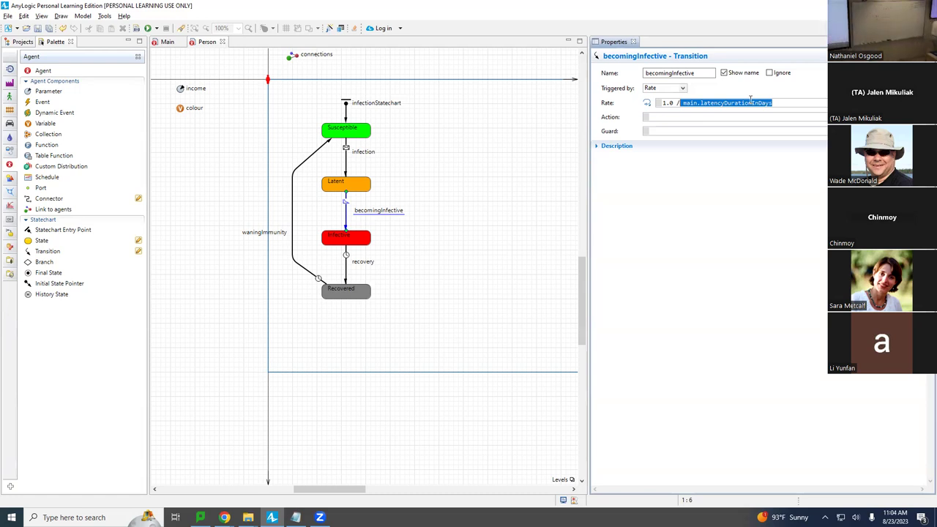
# Try a Timeout trigger on becomingInfective, then restore Rate at 1.0 / main.latencyDurationInDays.
pyautogui.click(674, 88)
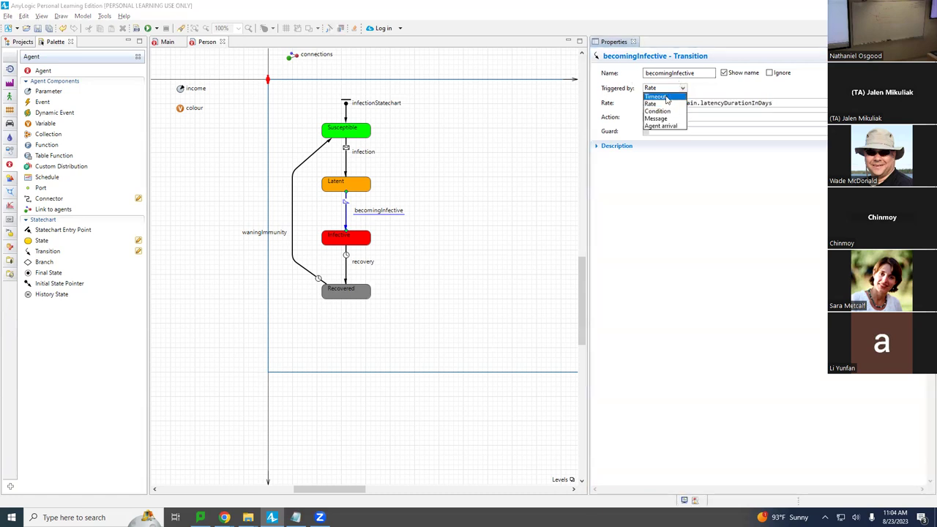
pyautogui.click(664, 97)
pyautogui.click(742, 103)
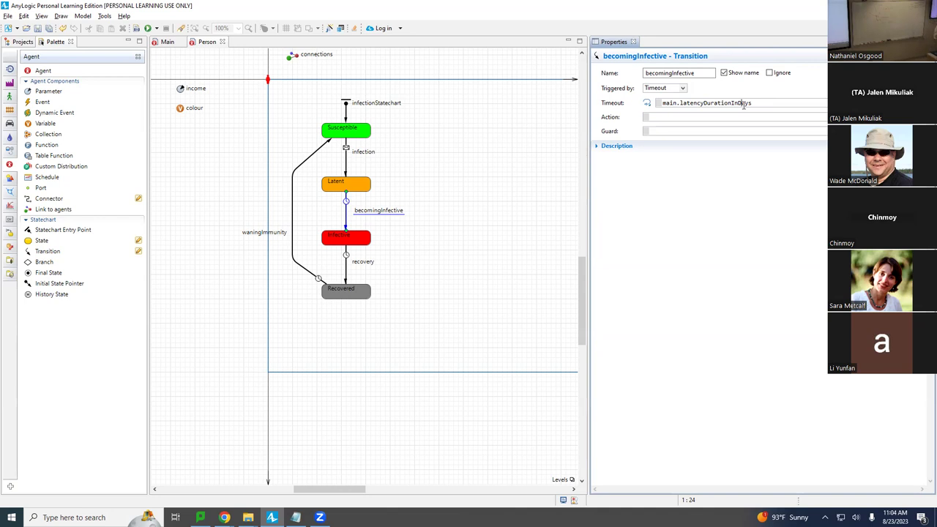
pyautogui.click(684, 88)
pyautogui.click(668, 103)
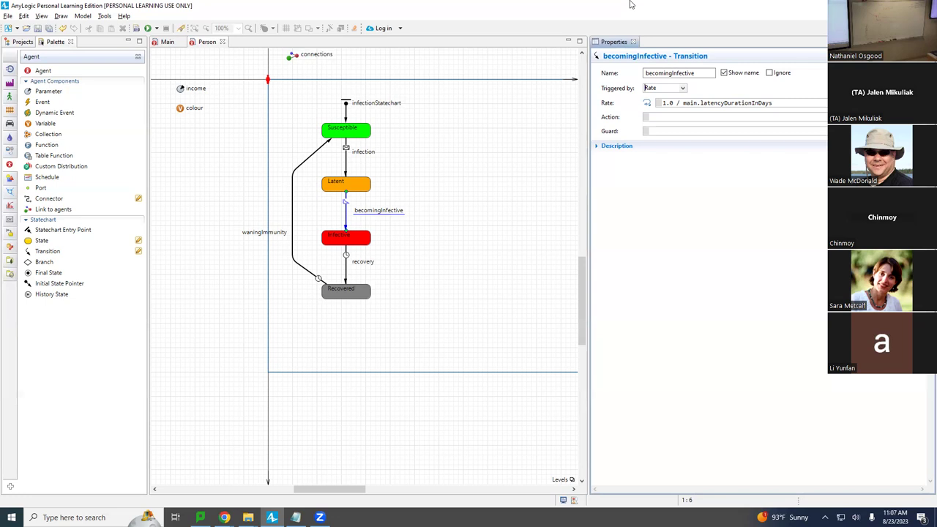
# Toggle becomingInfective to Timeout and back to Rate, then deselect it to view Person's properties.
pyautogui.click(679, 89)
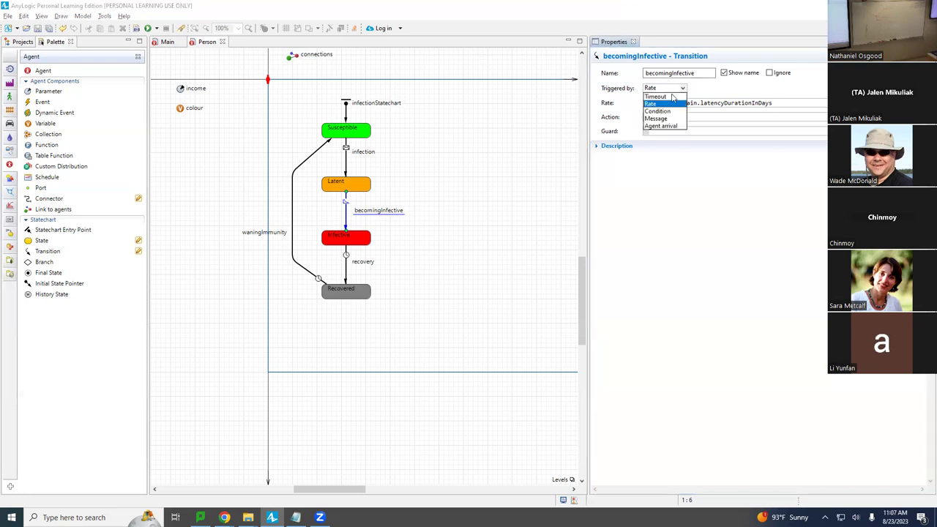
pyautogui.click(665, 97)
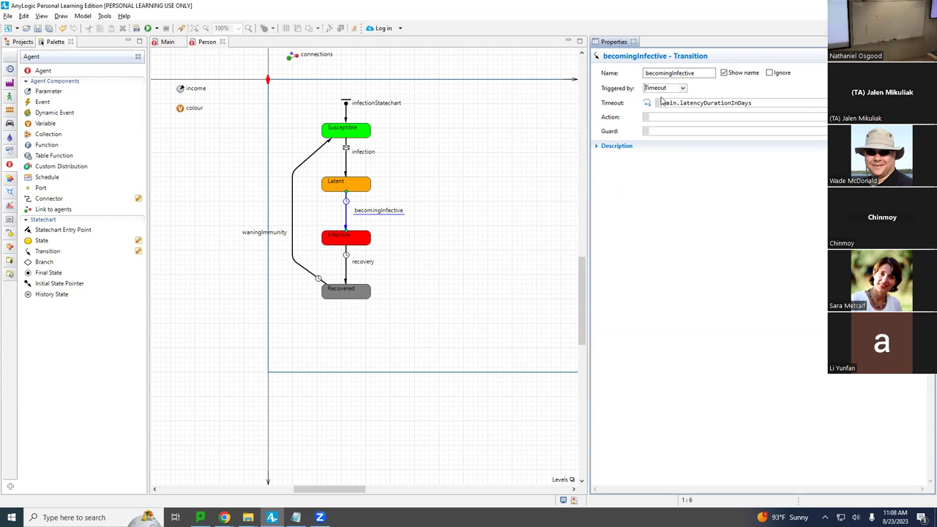
pyautogui.click(663, 88)
pyautogui.click(664, 103)
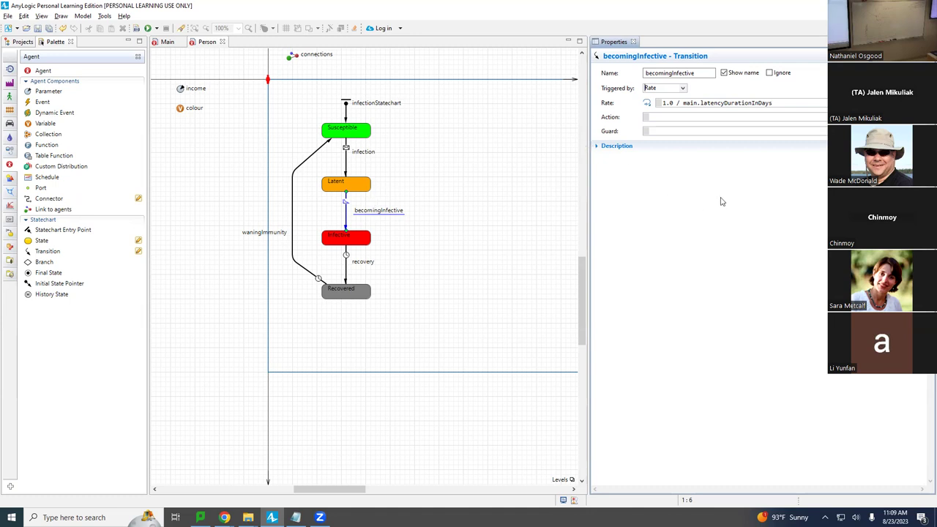
pyautogui.moveTo(773, 103); pyautogui.dragTo(692, 104)
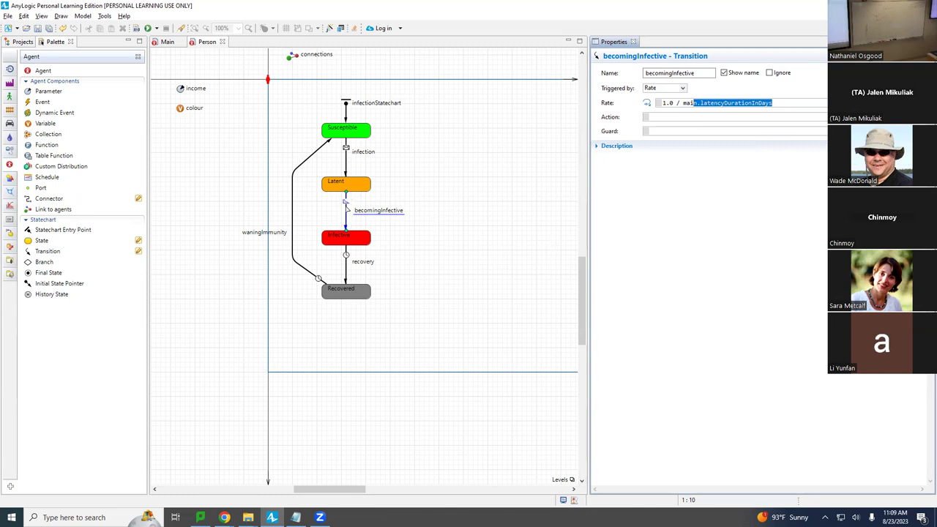
pyautogui.click(342, 261)
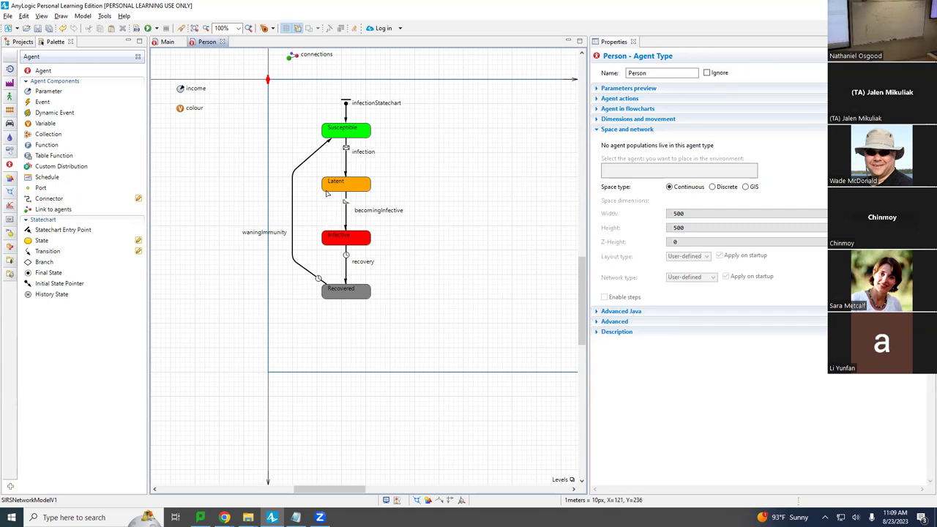
# Make the recovery transition fire at rate 1.0 / main.infectionDurationInDays.
pyautogui.click(346, 168)
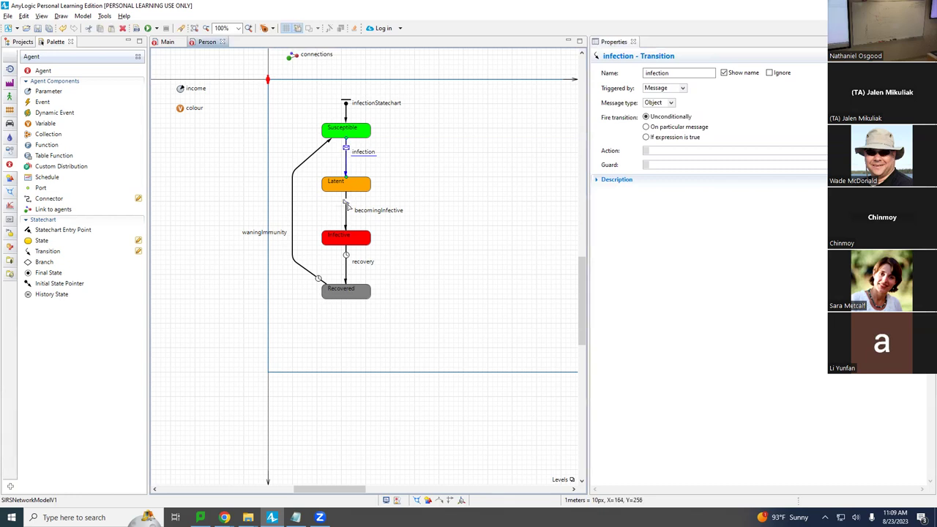
pyautogui.click(344, 275)
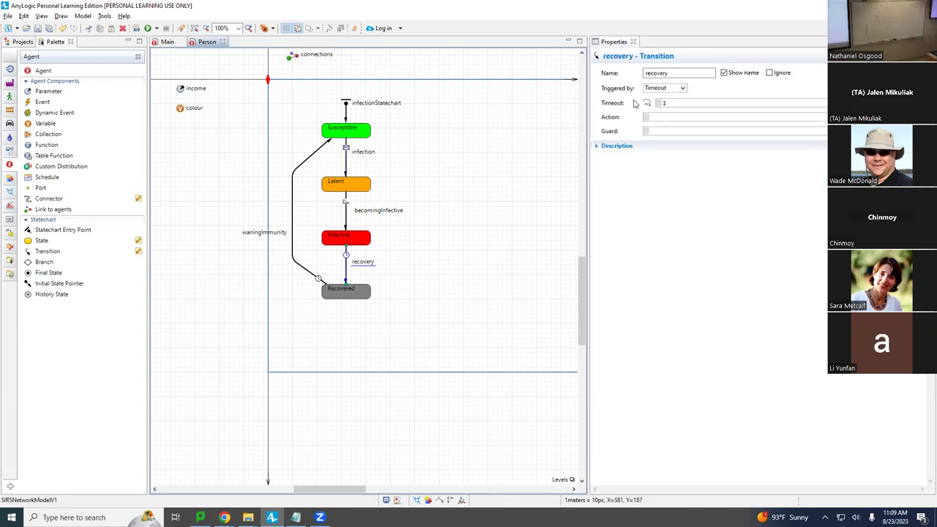
pyautogui.click(678, 88)
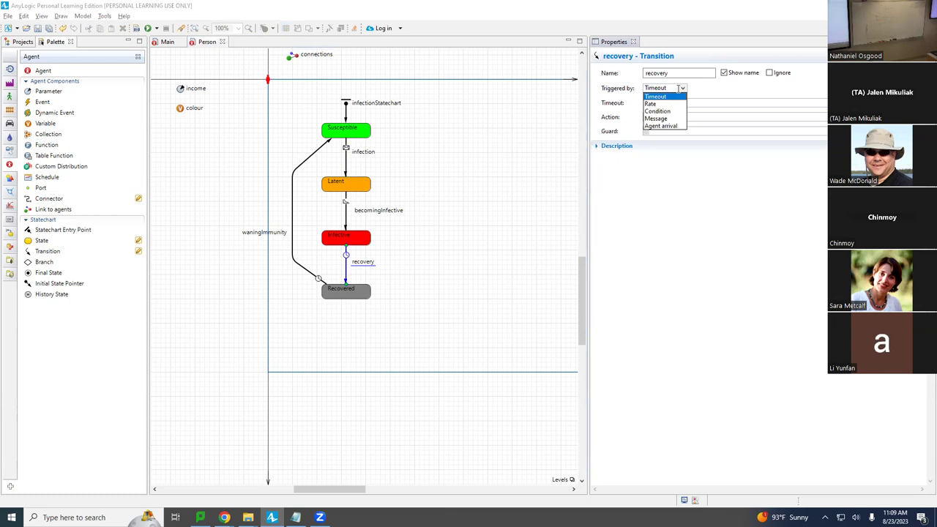
pyautogui.click(663, 103)
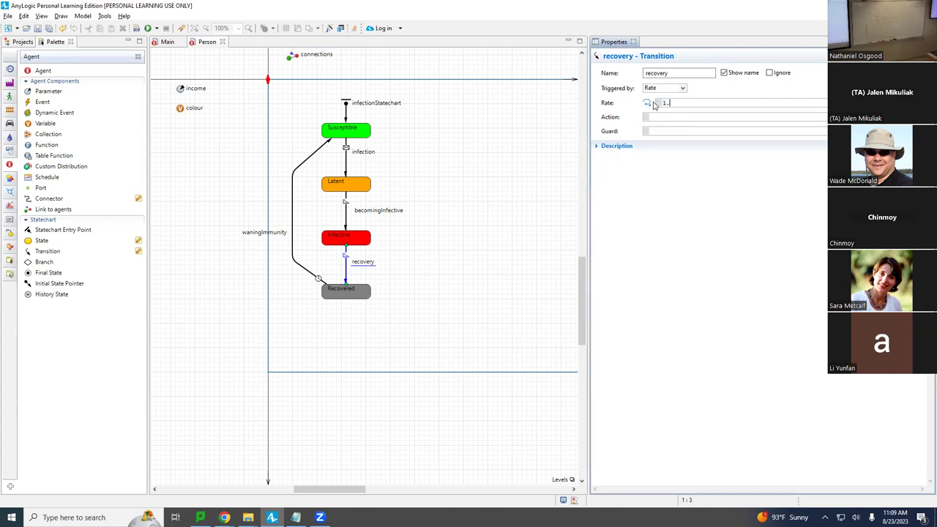
pyautogui.write('main')
pyautogui.write('.durationOf')
pyautogui.hotkey('ctrl', 'BackSpace')
pyautogui.write('infec')
pyautogui.hotkey('ctrl', 'space')
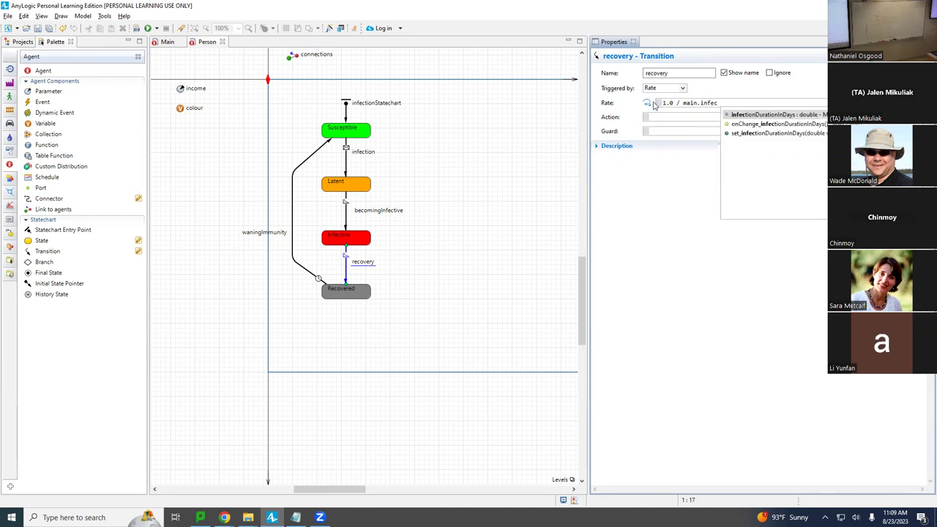
pyautogui.press('Return')
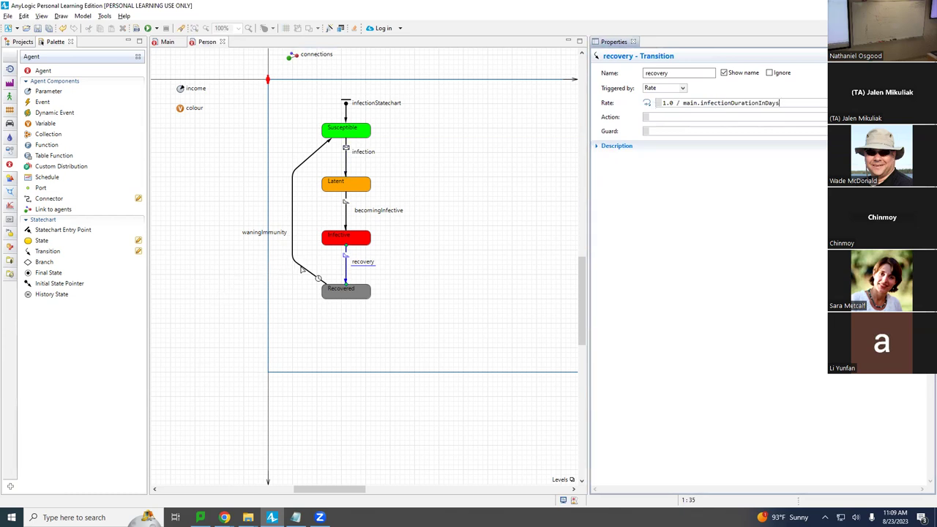
pyautogui.click(301, 269)
# Set waningImmunity to Rate at 1.0 / main.immunityDurationInDays and save the model.
pyautogui.click(654, 87)
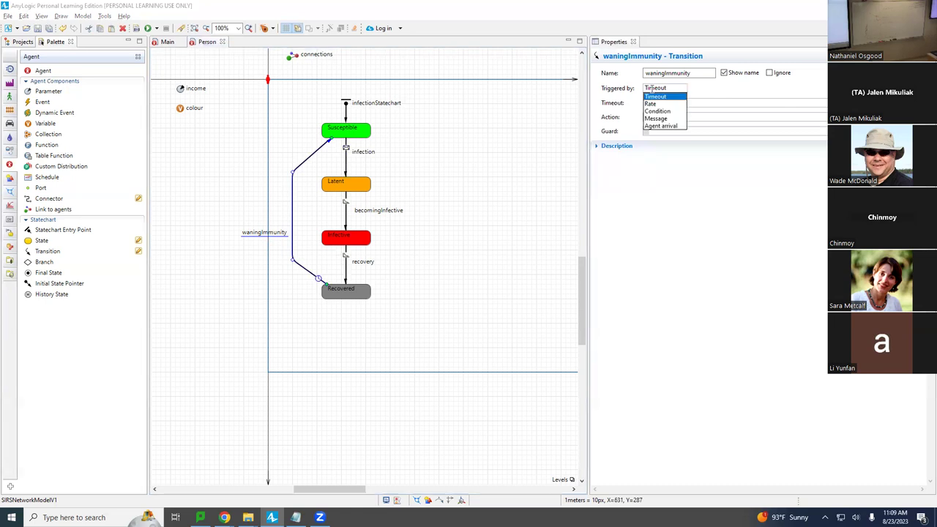
pyautogui.click(656, 103)
pyautogui.moveTo(670, 103); pyautogui.dragTo(653, 99)
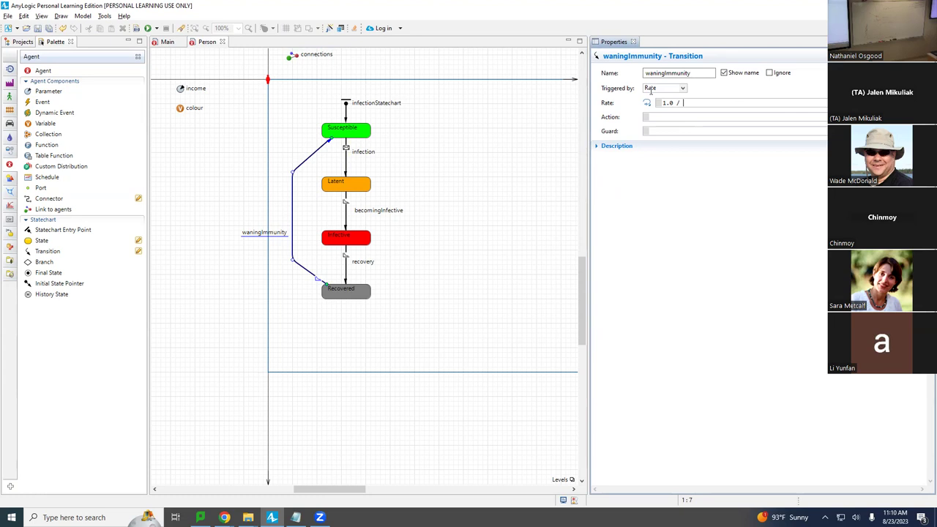
pyautogui.write('main.')
pyautogui.hotkey('ctrl', 'space')
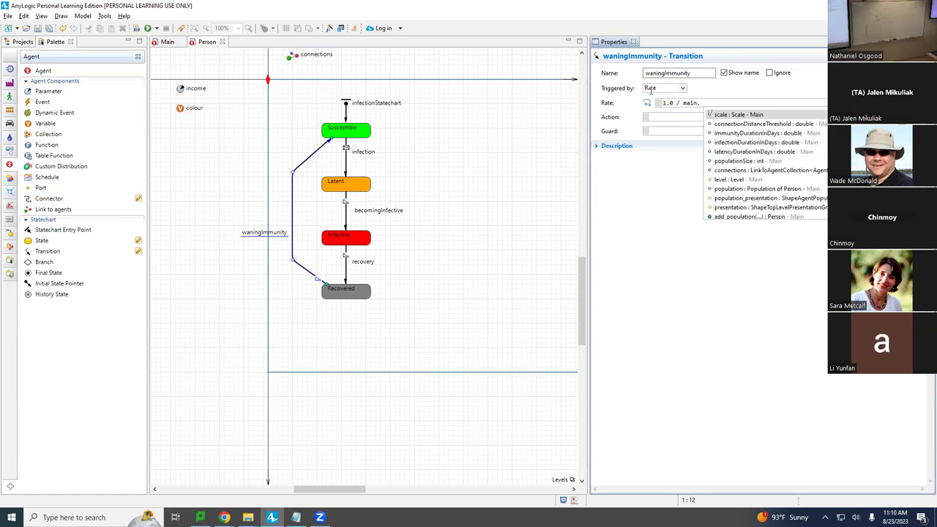
pyautogui.press('Down')
pyautogui.press('Down')
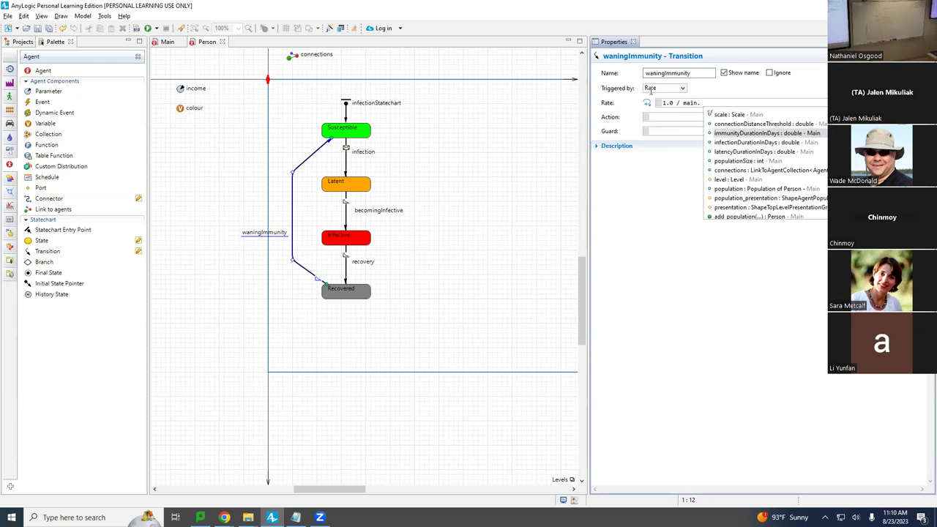
pyautogui.press('Return')
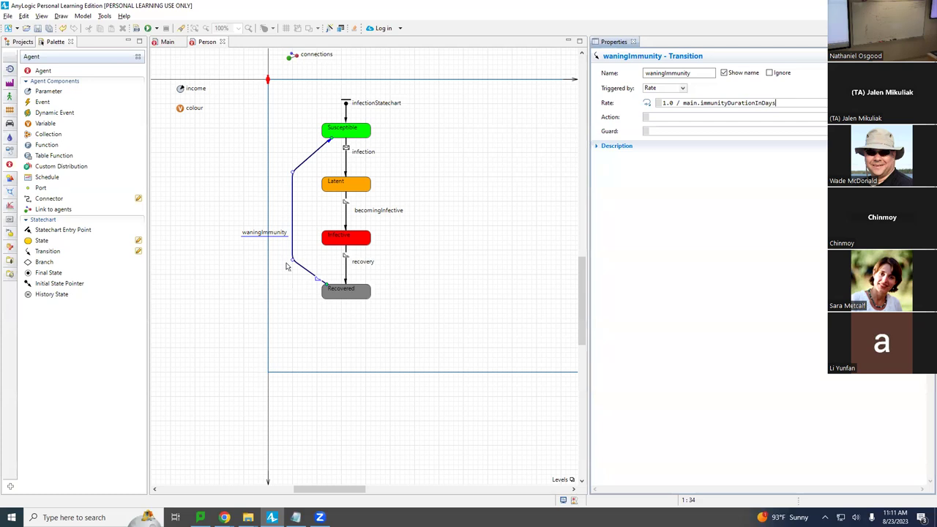
pyautogui.hotkey('ctrl', 's')
pyautogui.click(20, 42)
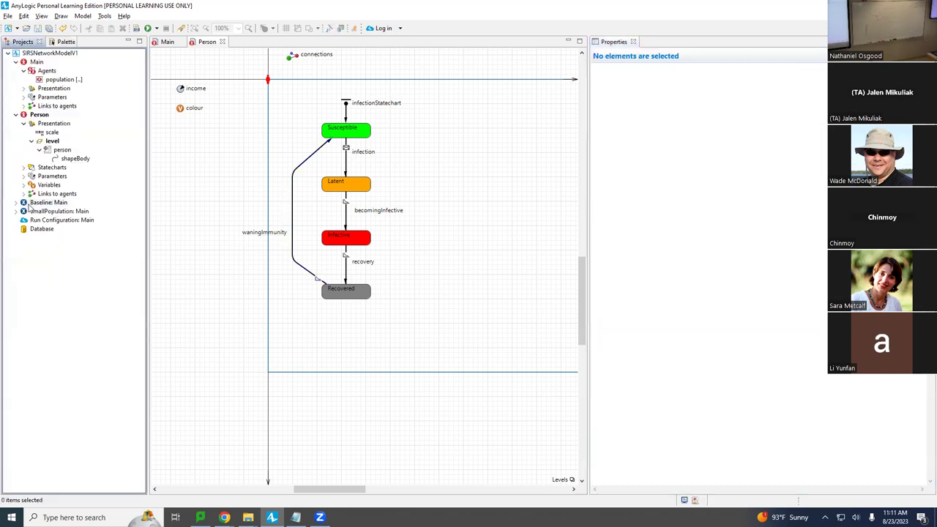
pyautogui.rightClick(30, 204)
pyautogui.click(51, 346)
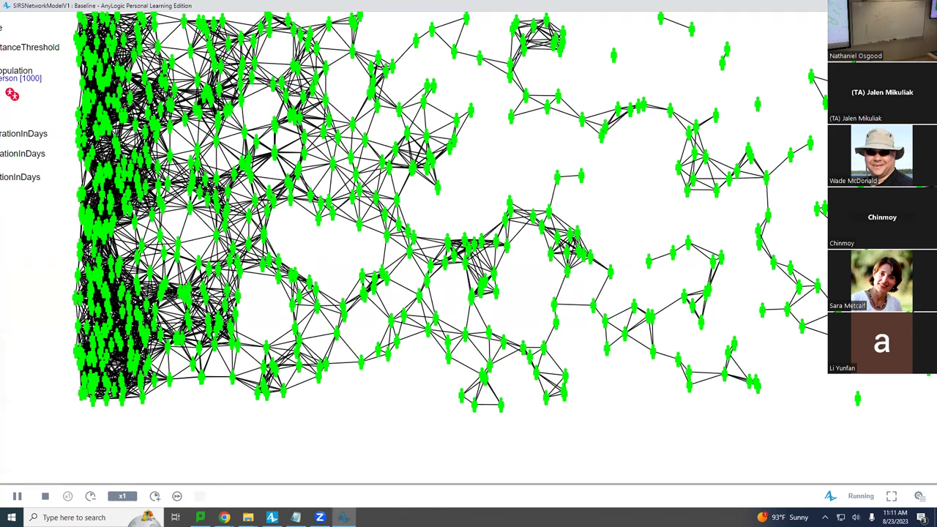
pyautogui.hotkey('alt', 'F4')
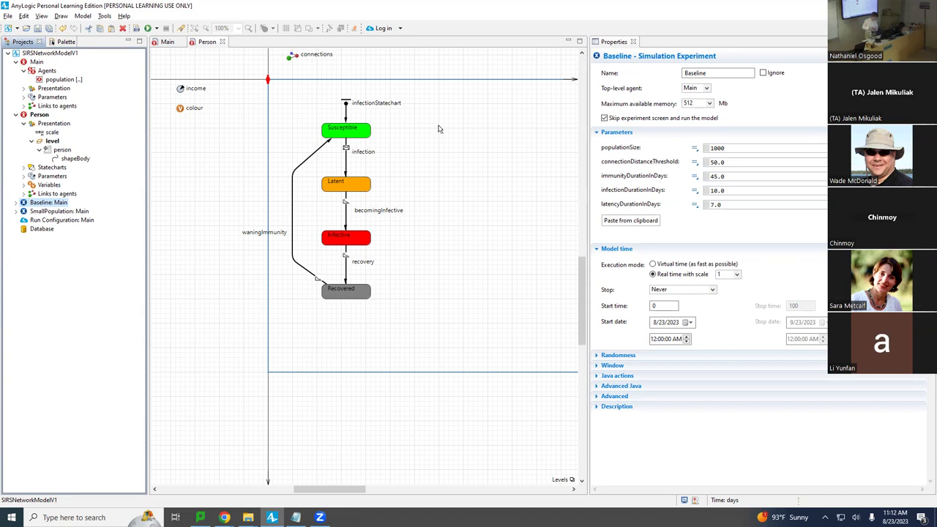
# Drop a new Transition from the Palette's Statechart section beside the Infective state.
pyautogui.click(359, 239)
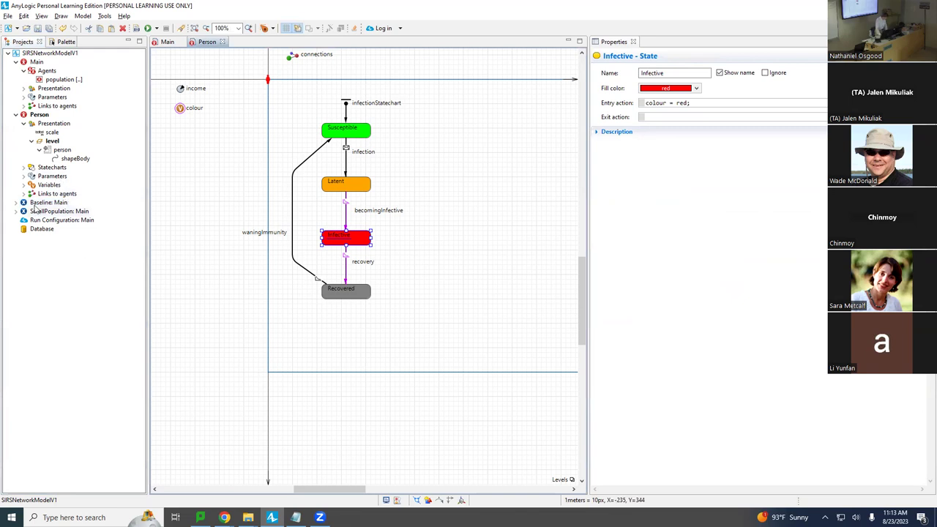
pyautogui.click(62, 42)
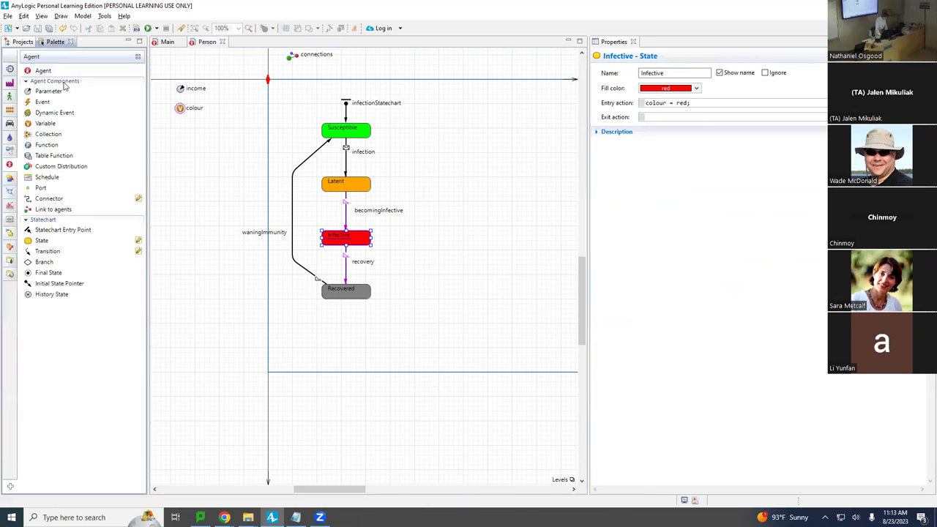
pyautogui.moveTo(48, 251); pyautogui.dragTo(358, 249)
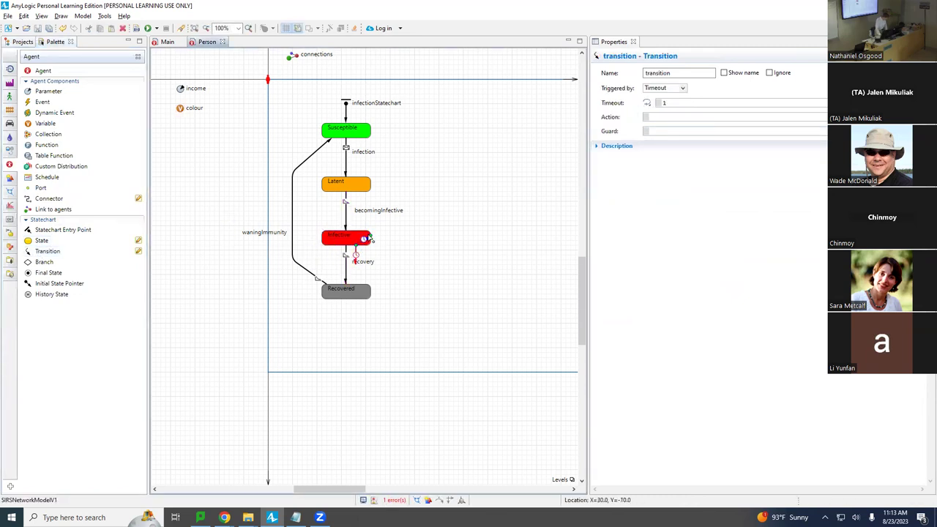
# Set the dropped transition's trigger to Rate.
pyautogui.click(664, 87)
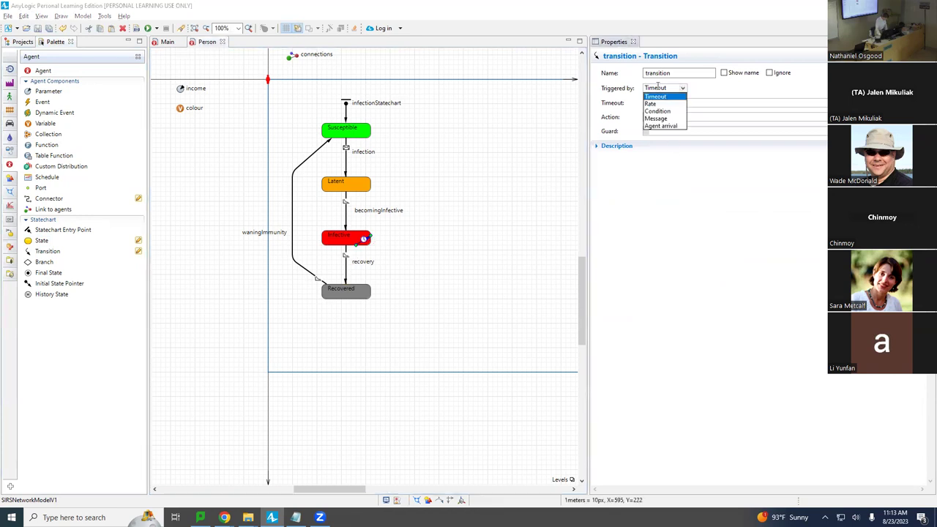
pyautogui.click(650, 104)
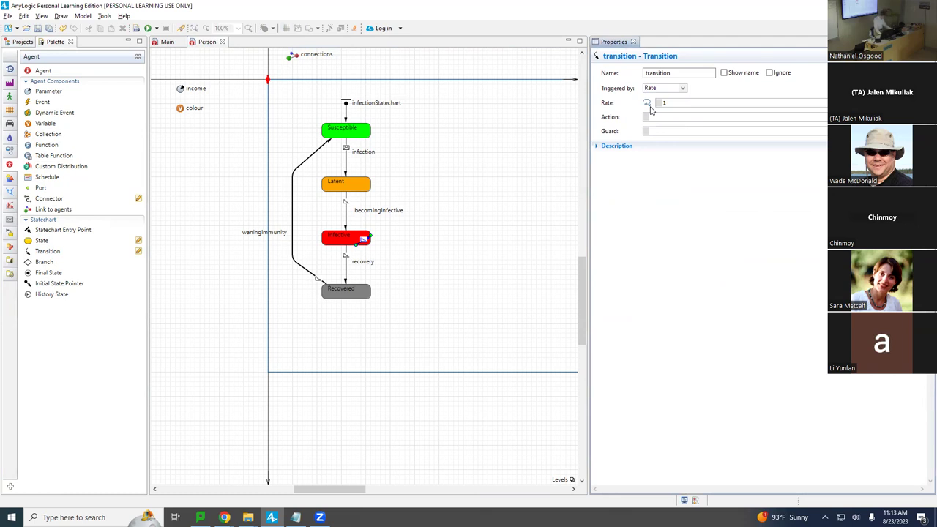
pyautogui.click(365, 239)
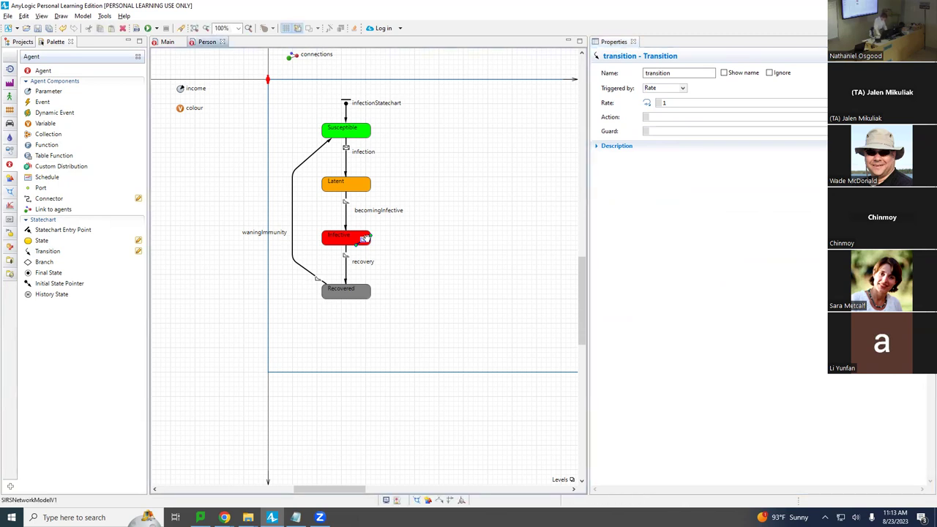
pyautogui.click(219, 270)
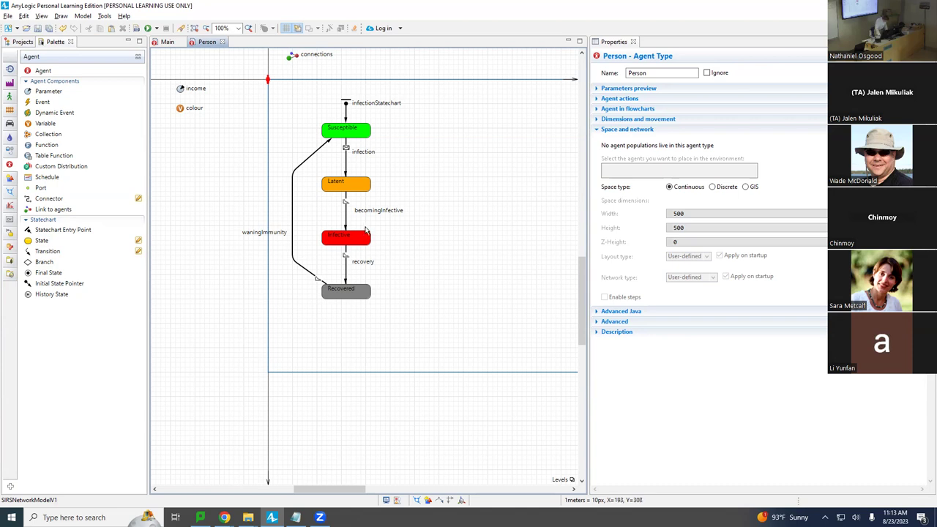
# Draw a transition looping from Infective back to itself and make it rate-triggered.
pyautogui.click(41, 252)
pyautogui.moveTo(365, 236); pyautogui.dragTo(368, 256)
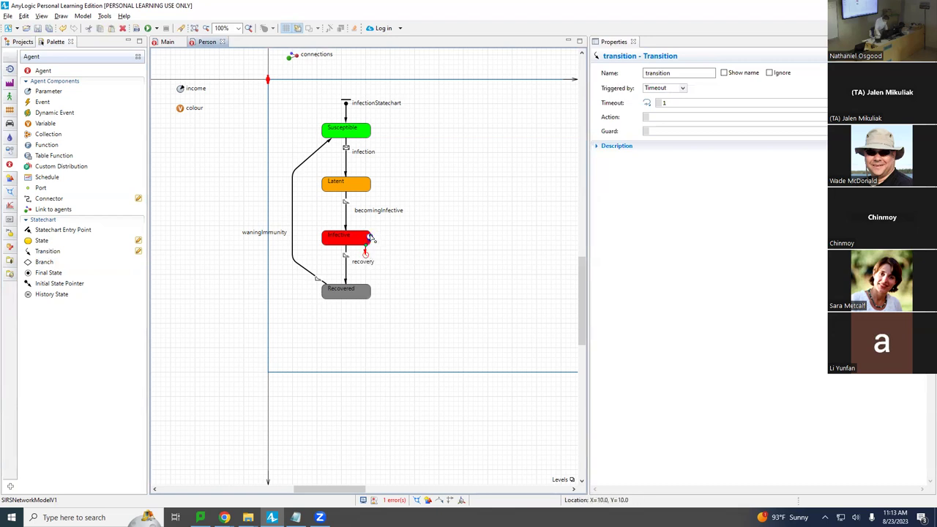
pyautogui.moveTo(370, 236); pyautogui.dragTo(364, 247)
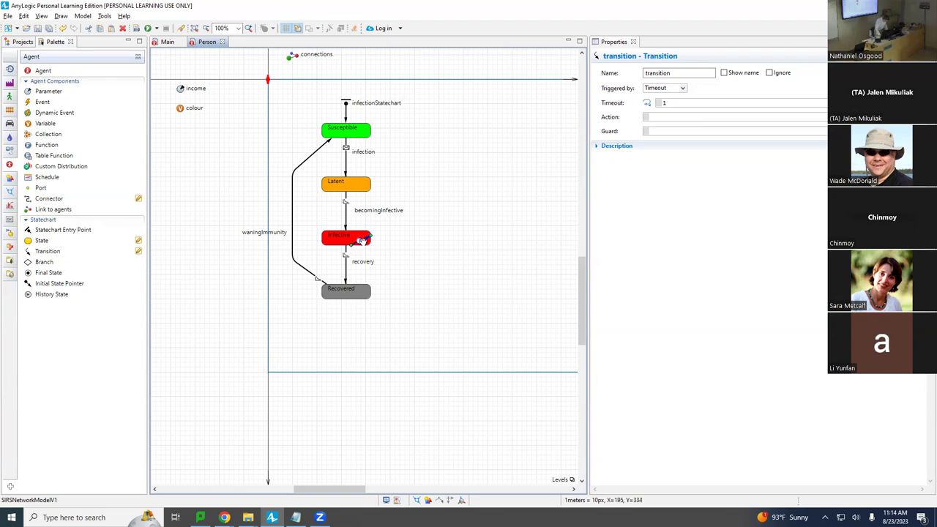
pyautogui.click(684, 88)
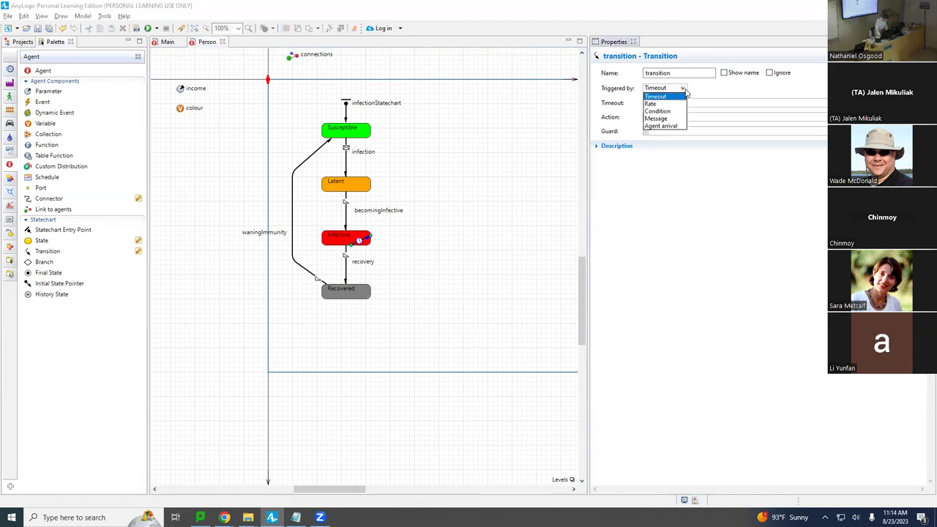
pyautogui.click(668, 105)
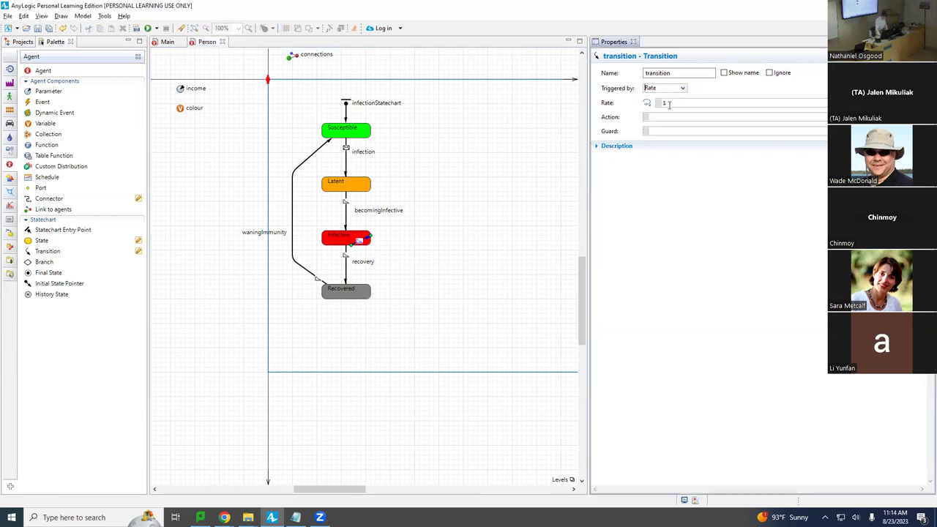
# Name the loop transition 'exposure', show its name, and place the label right of Infective.
pyautogui.doubleClick(689, 72)
pyautogui.write('exd')
pyautogui.press('BackSpace')
pyautogui.write('posure')
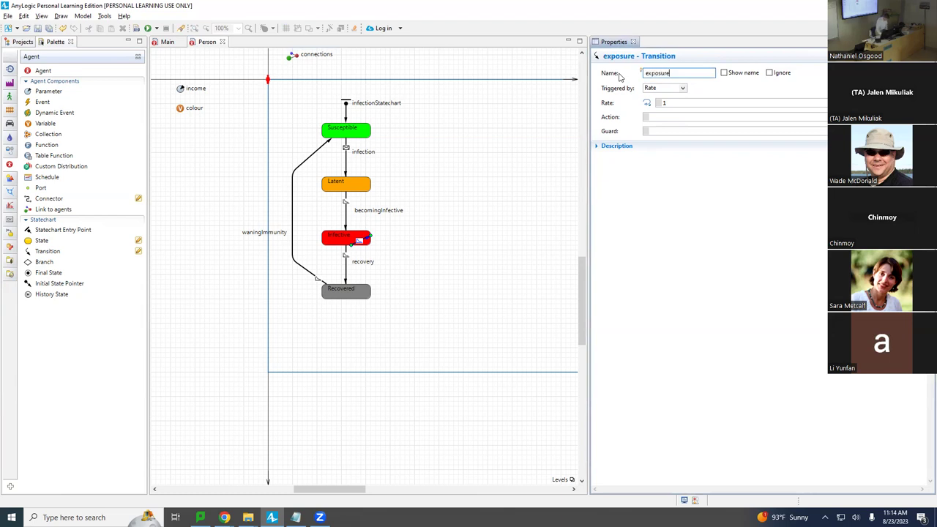
pyautogui.click(723, 73)
pyautogui.moveTo(368, 244); pyautogui.dragTo(398, 231)
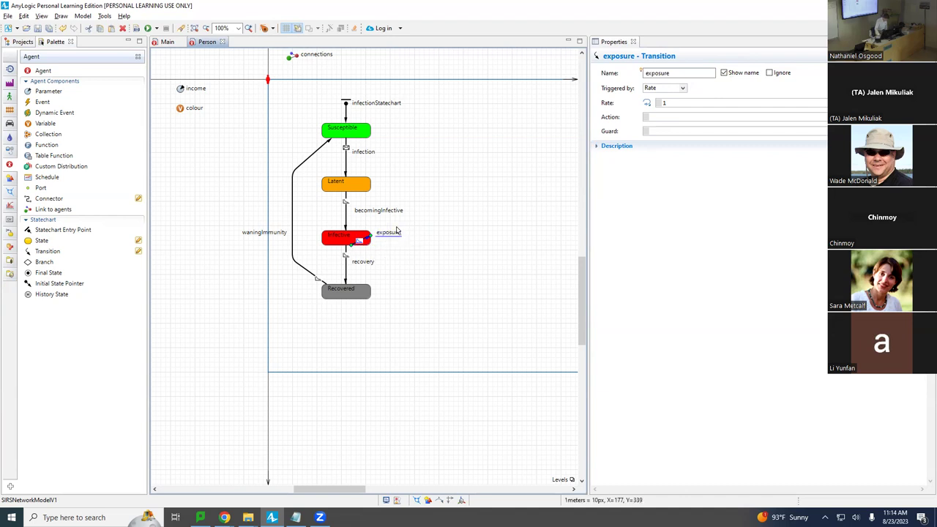
# Rename the transition to exposingOthers.
pyautogui.click(694, 73)
pyautogui.press('BackSpace')
pyautogui.press('BackSpace')
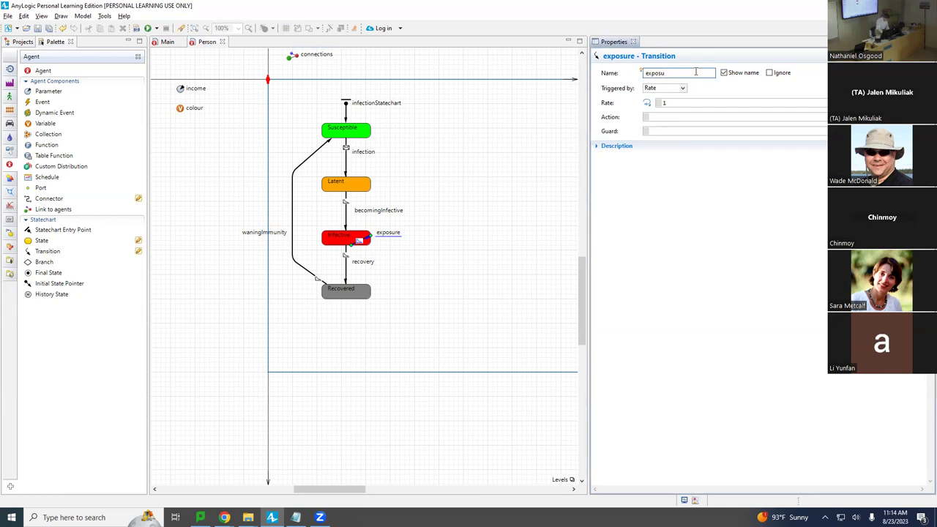
pyautogui.press('BackSpace')
pyautogui.write('ingOthers')
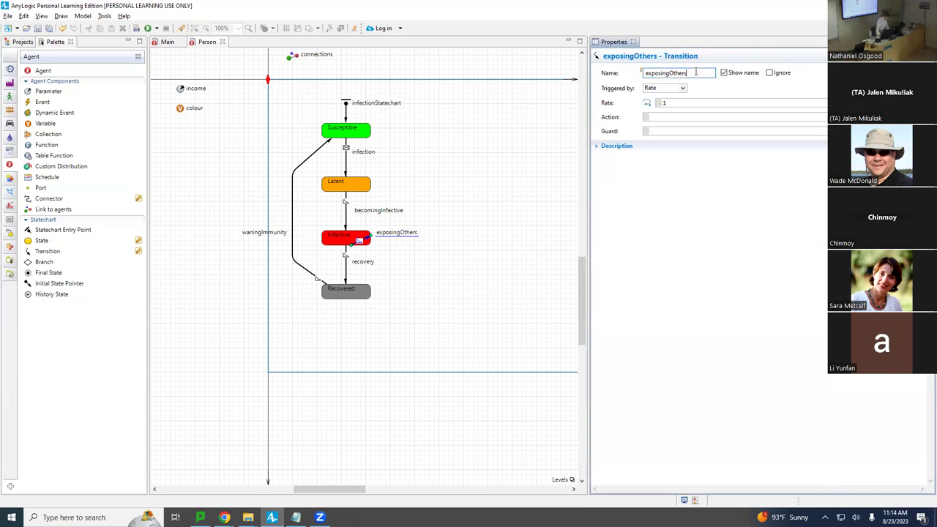
pyautogui.click(688, 102)
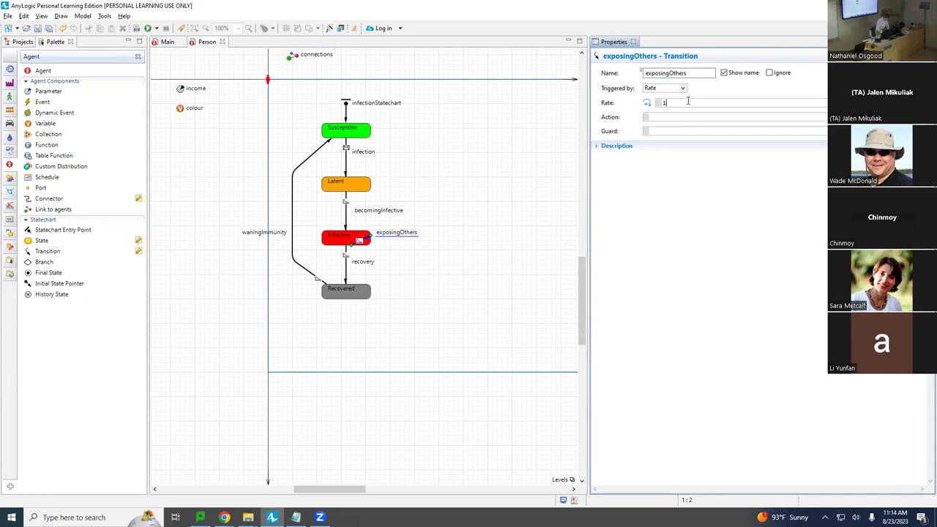
# Add a contactRate parameter to Main below latencyDurationInDays.
pyautogui.click(166, 43)
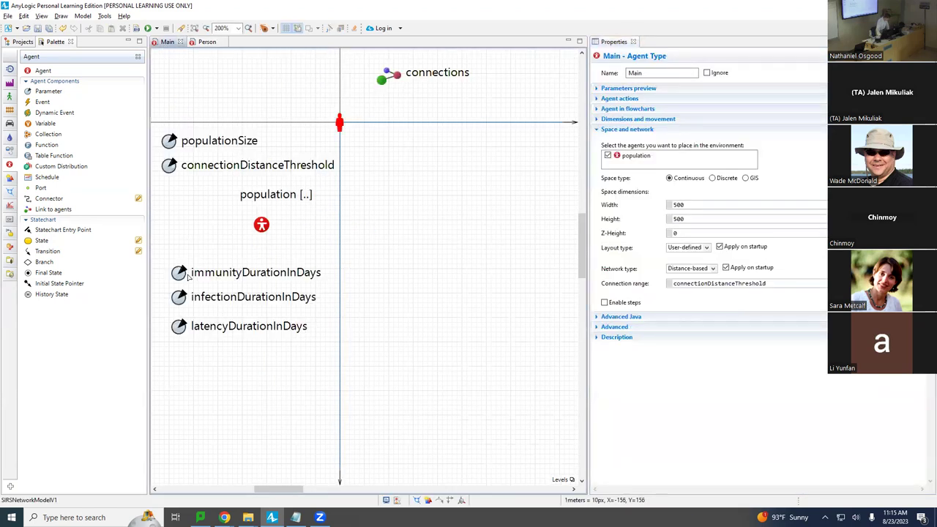
pyautogui.moveTo(42, 95); pyautogui.dragTo(181, 353)
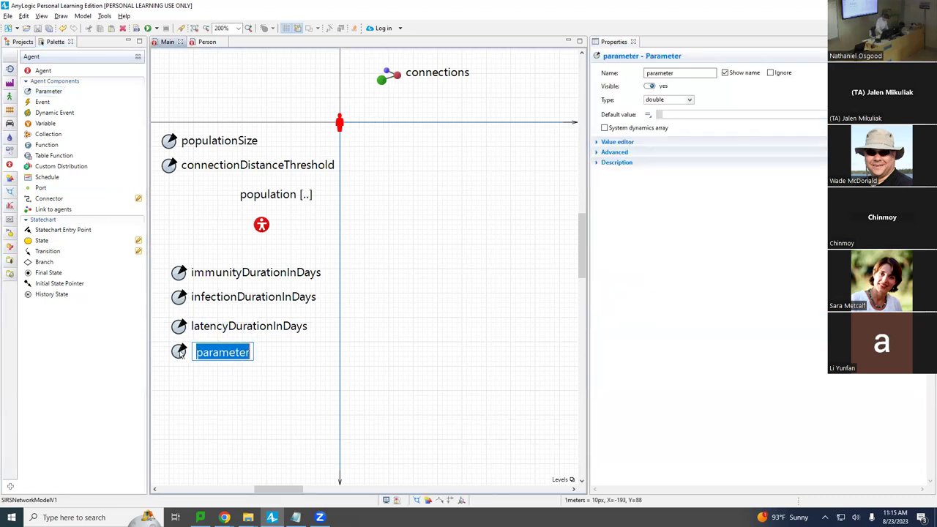
pyautogui.write('cont')
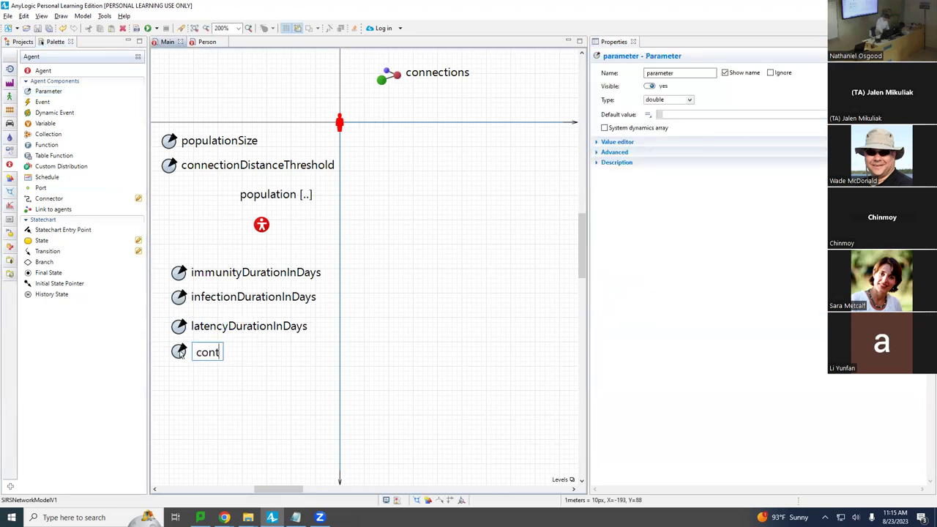
pyautogui.write('actRate')
pyautogui.press('Return')
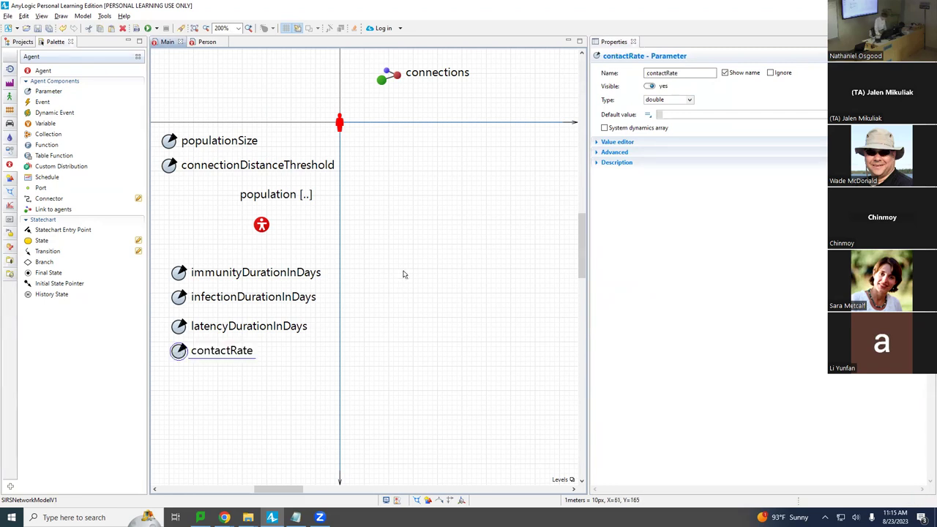
# Give contactRate a default value of 1.0 and save the model.
pyautogui.click(677, 114)
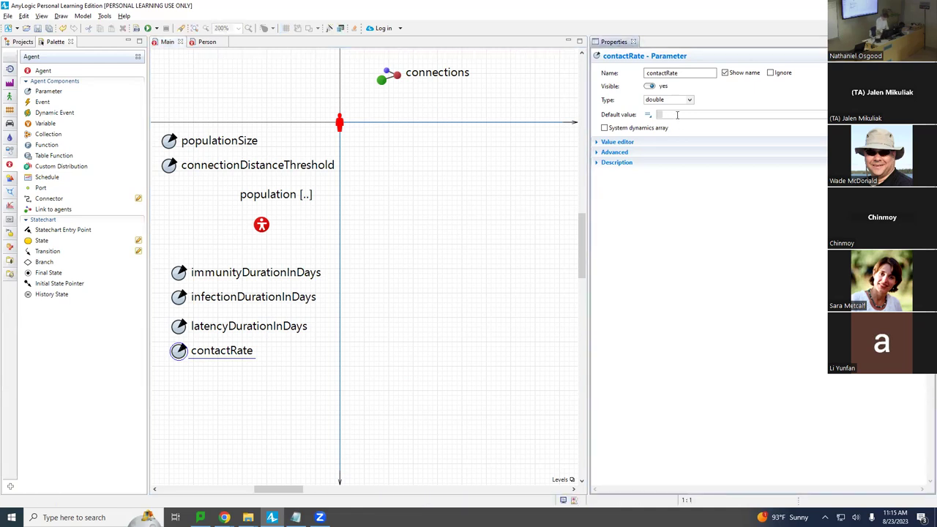
pyautogui.write('1.0')
pyautogui.hotkey('ctrl', 's')
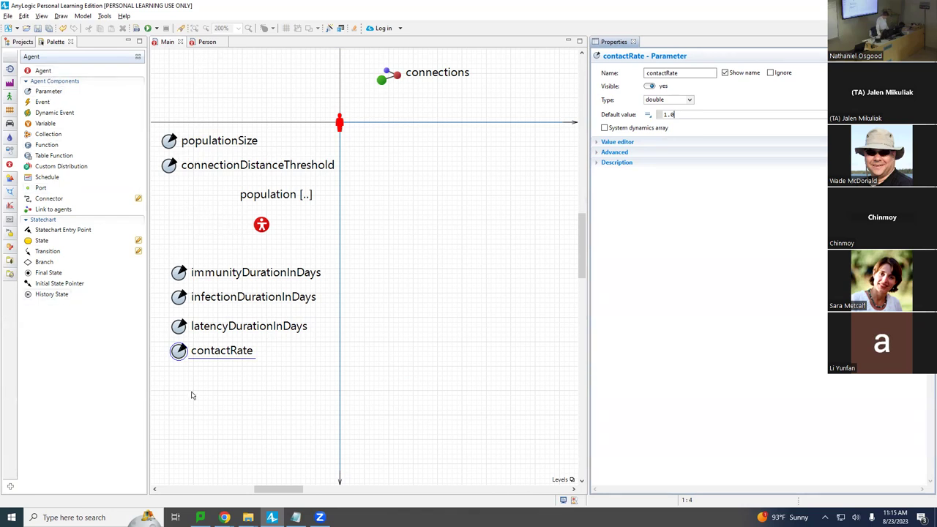
# In the Person statechart, change the exposingOthers transition's rate from 1 to main.contactRate.
pyautogui.click(207, 42)
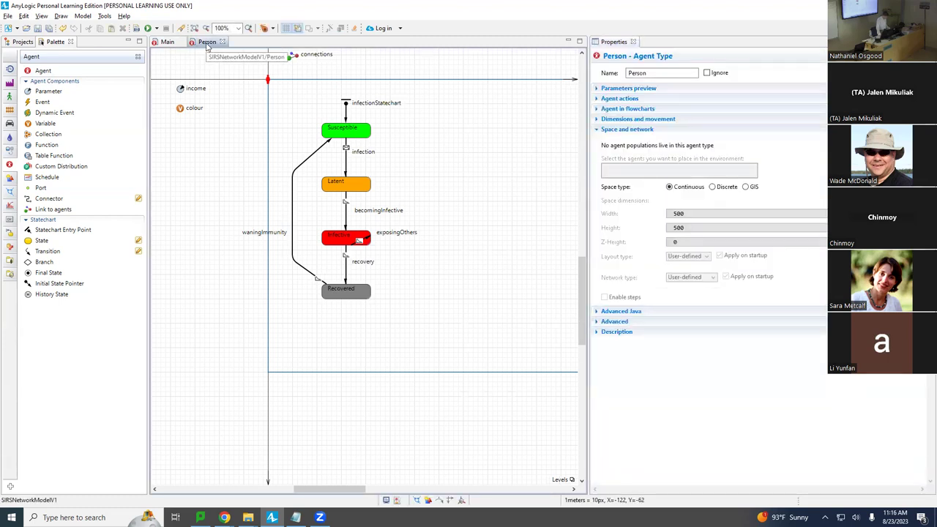
pyautogui.click(358, 241)
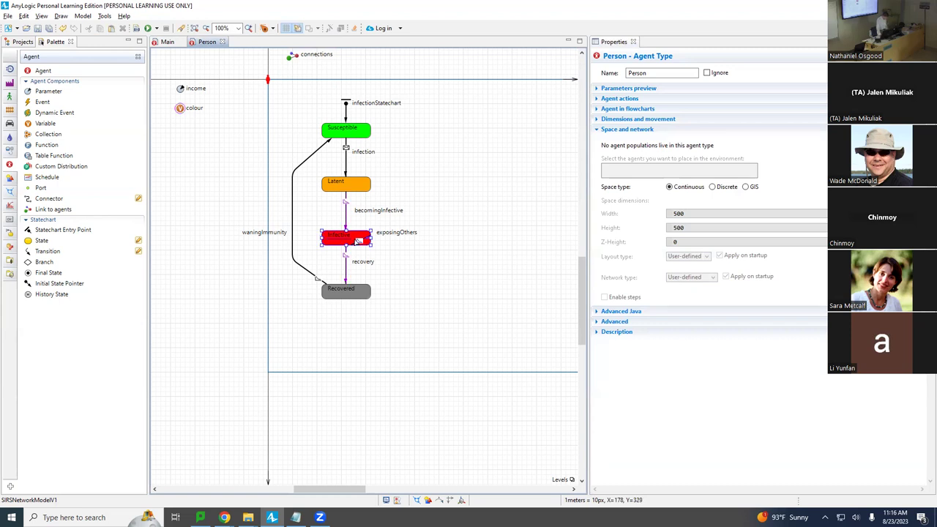
pyautogui.click(360, 241)
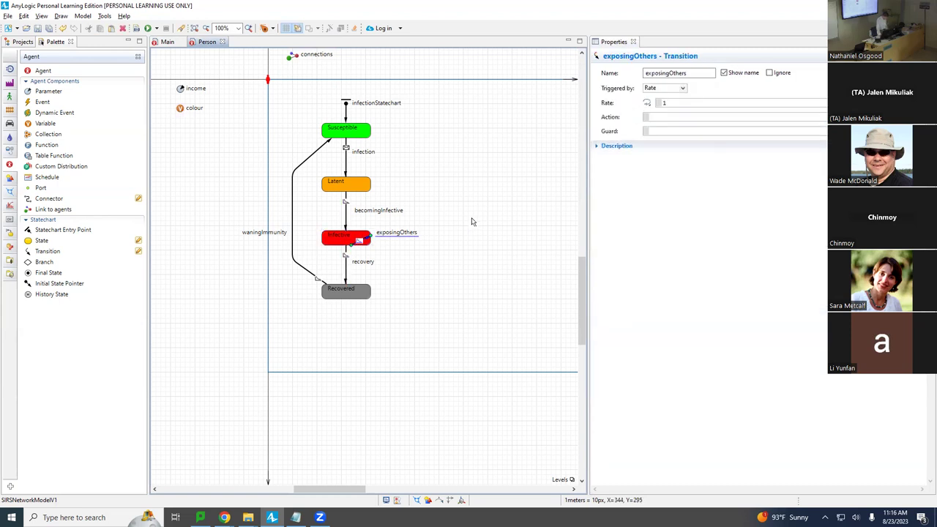
pyautogui.click(690, 103)
pyautogui.press('BackSpace')
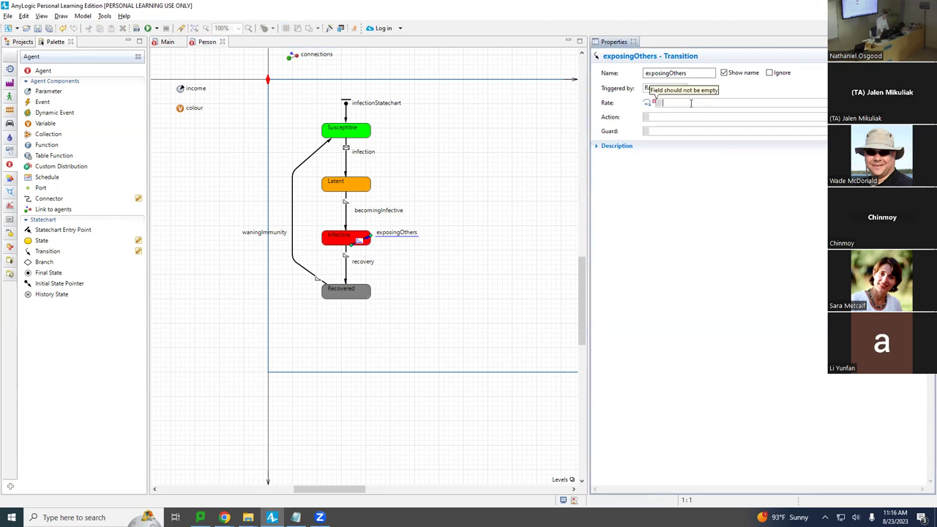
pyautogui.write('main.')
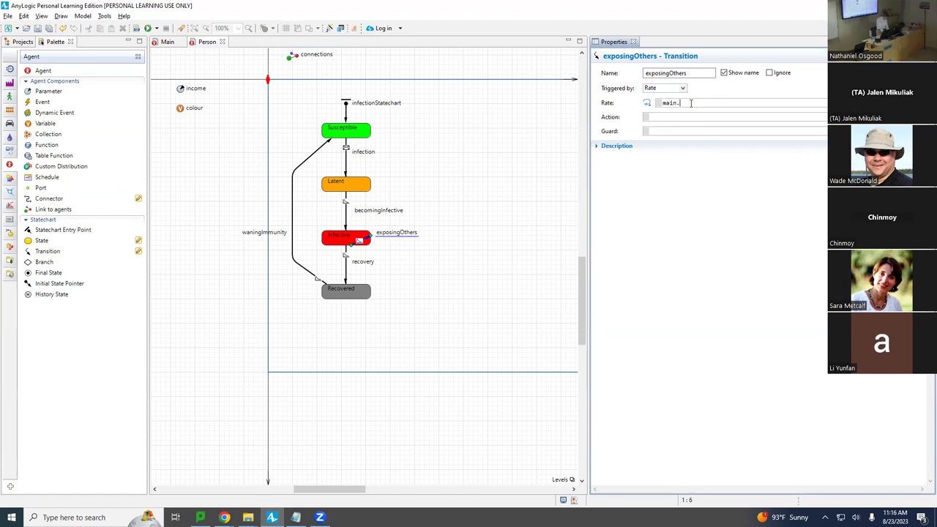
pyautogui.write('contactRate')
# Give exposingOthers the action sendToRandomConnected("Exposed!"); using code completion.
pyautogui.click(698, 116)
pyautogui.write('send')
pyautogui.write('T')
pyautogui.hotkey('ctrl', 'space')
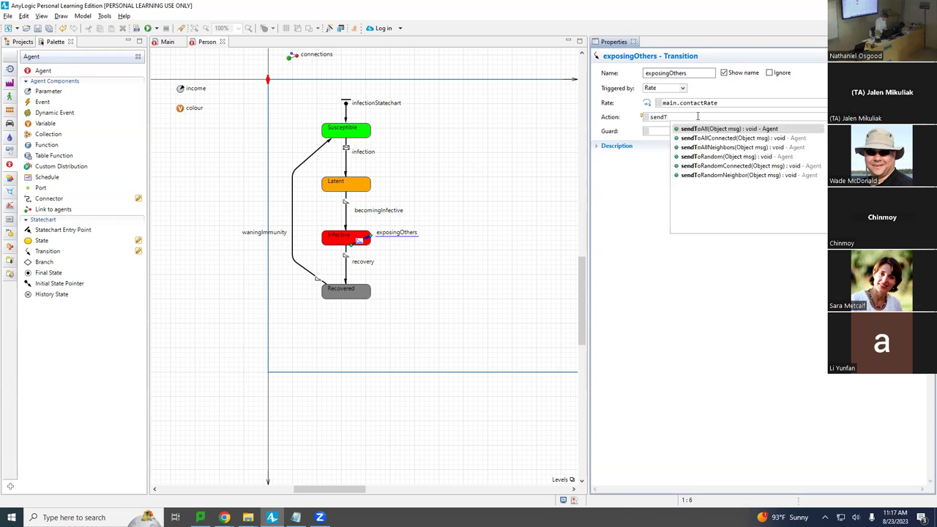
pyautogui.press('Down')
pyautogui.press('Down')
pyautogui.press('Down')
pyautogui.press('Down')
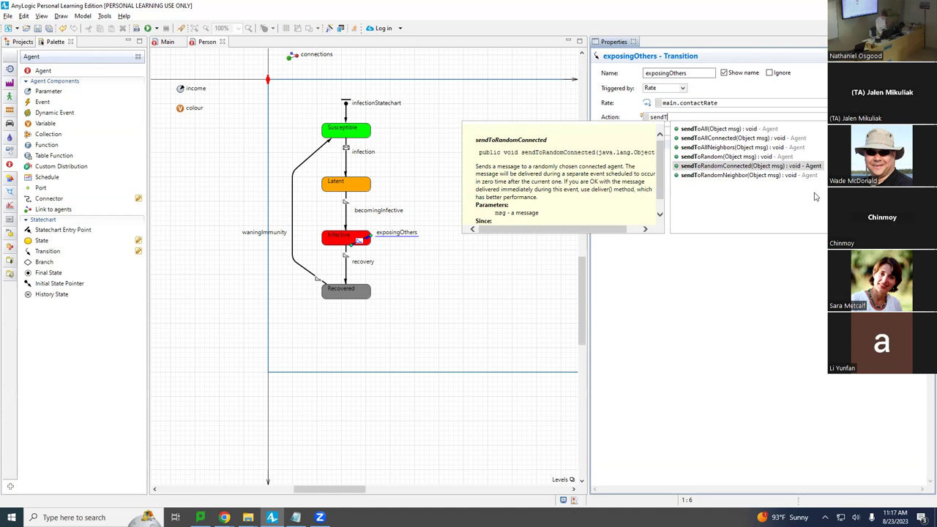
pyautogui.press('Up')
pyautogui.press('Up')
pyautogui.press('Up')
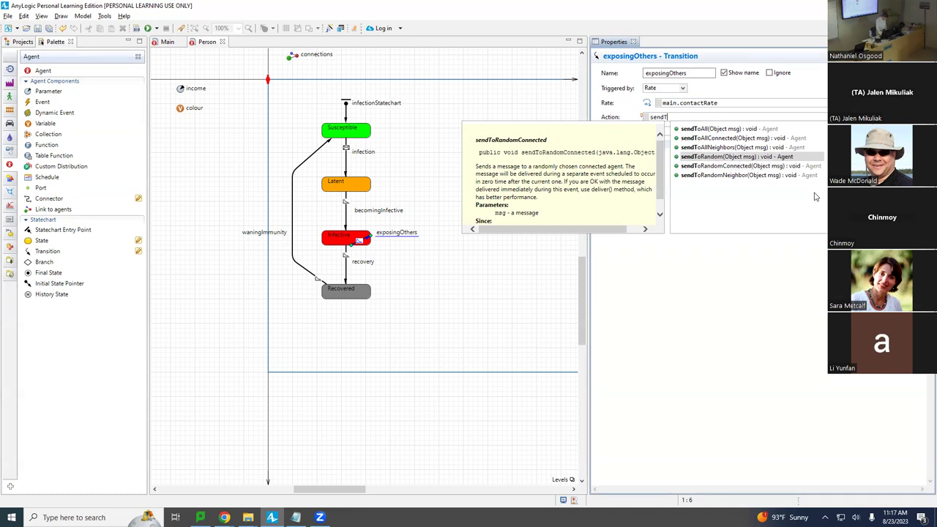
pyautogui.press('Down')
pyautogui.press('Down')
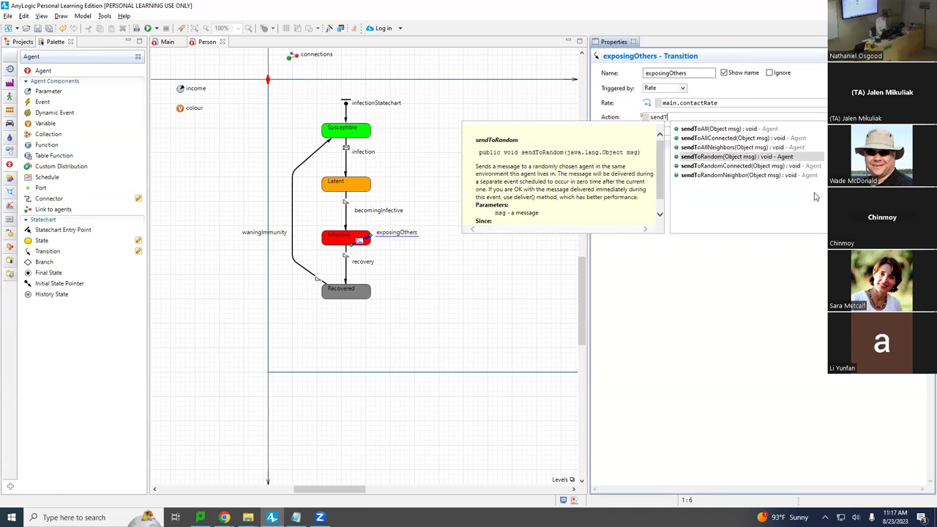
pyautogui.press('Down')
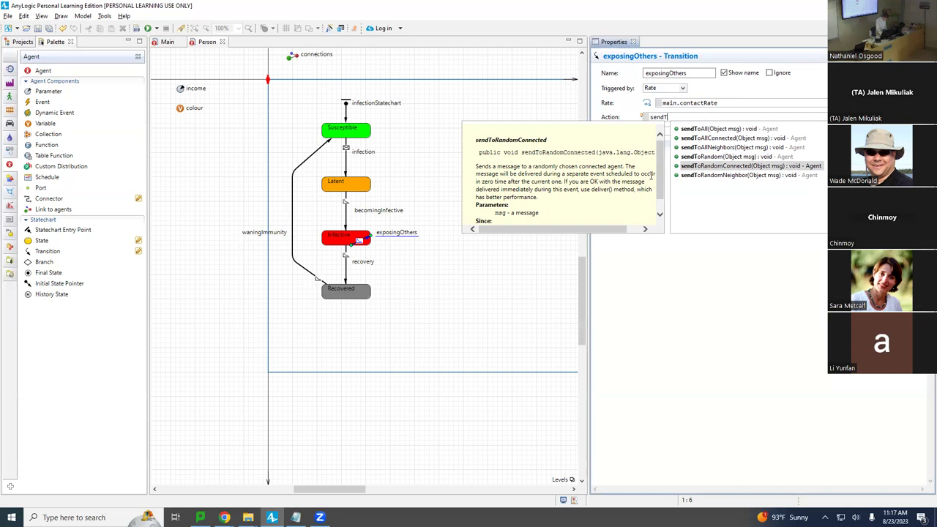
pyautogui.press('Return')
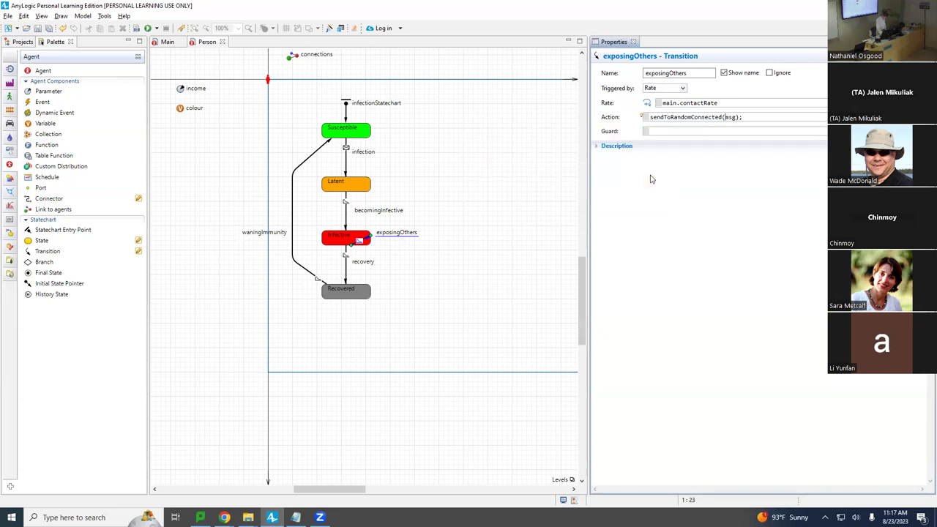
pyautogui.hotkey('ctrl', 'shift', 'Right')
pyautogui.write('"Exposed!"')
# Save the model and correct the message string so it reads "Exposed!".
pyautogui.hotkey('ctrl', 's')
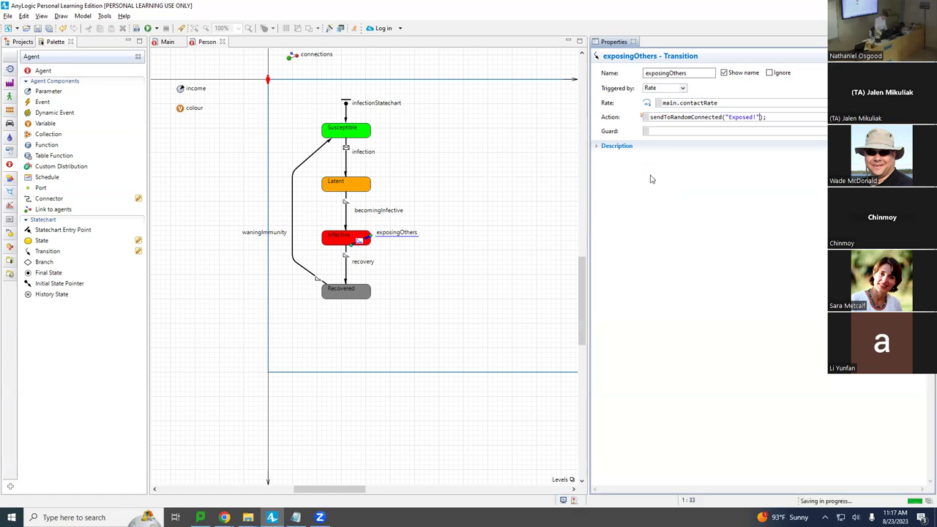
pyautogui.hotkey('shift', 'Left')
pyautogui.press('Left')
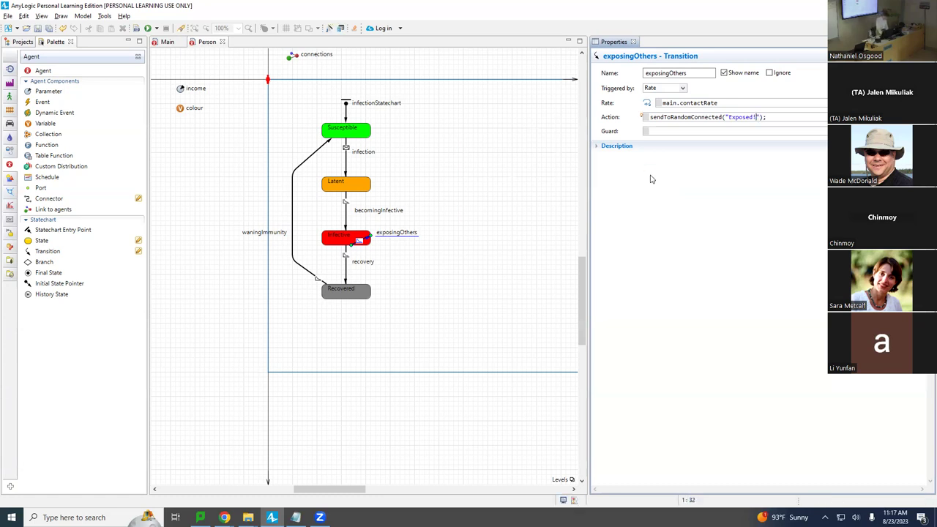
pyautogui.hotkey('shift', 'Left')
pyautogui.press('Right')
pyautogui.write('!')
pyautogui.press('End')
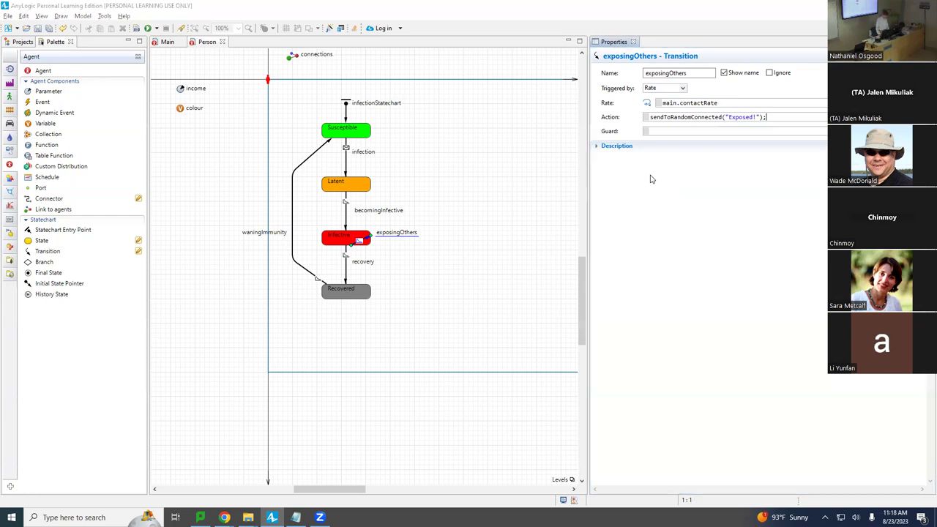
pyautogui.hotkey('alt', 'Tab')
pyautogui.hotkey('alt', 'Tab')
pyautogui.hotkey('alt', 'Tab')
pyautogui.hotkey('alt', 'Tab')
pyautogui.hotkey('alt', 'Tab')
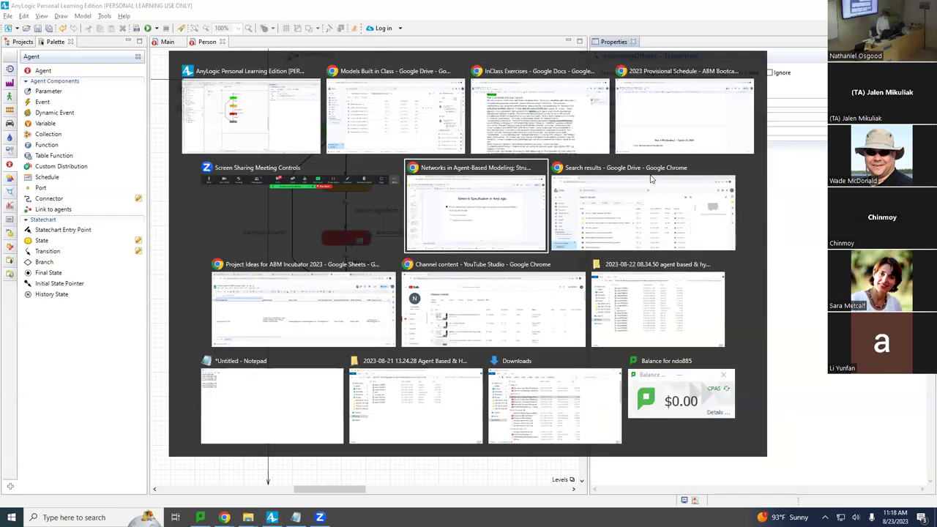
# Return from the window switcher to the AnyLogic Person statechart editor.
pyautogui.hotkey('alt', 'shift', 'Tab')
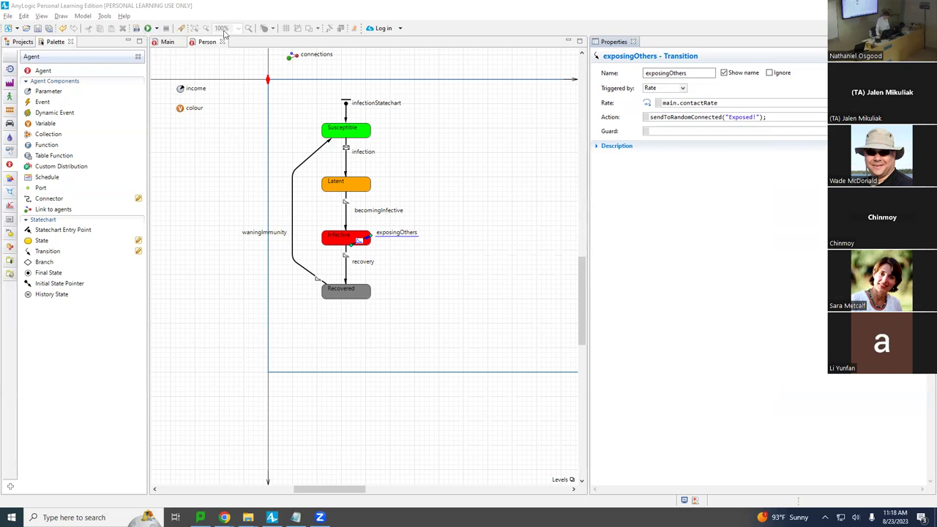
pyautogui.click(289, 116)
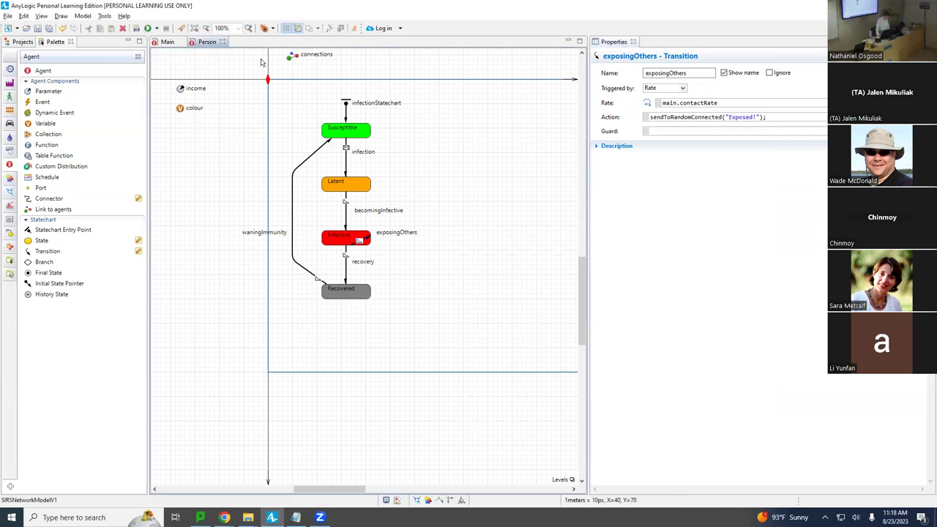
pyautogui.click(237, 28)
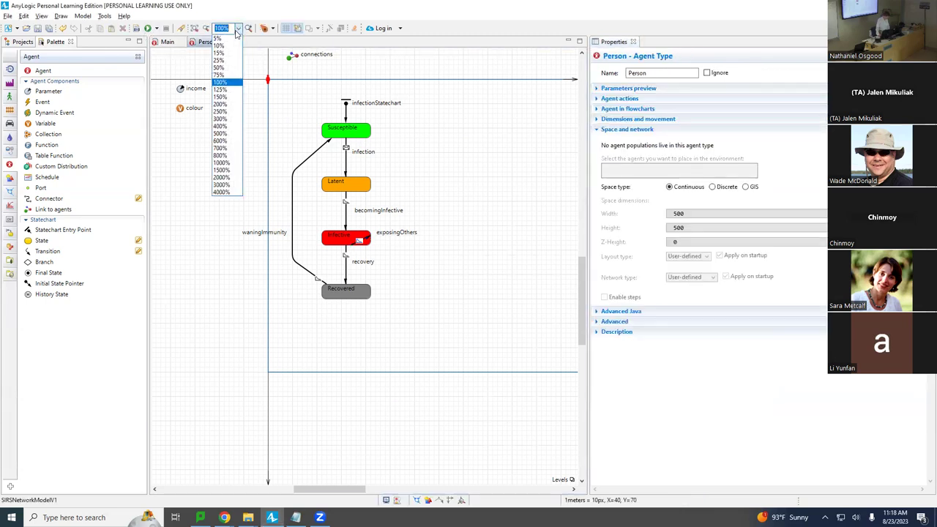
pyautogui.click(222, 106)
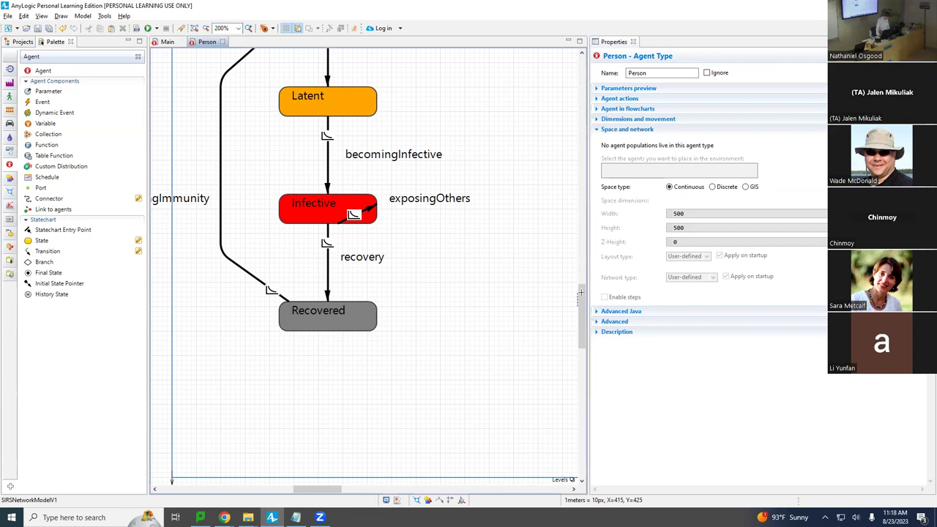
pyautogui.moveTo(581, 293); pyautogui.dragTo(584, 259)
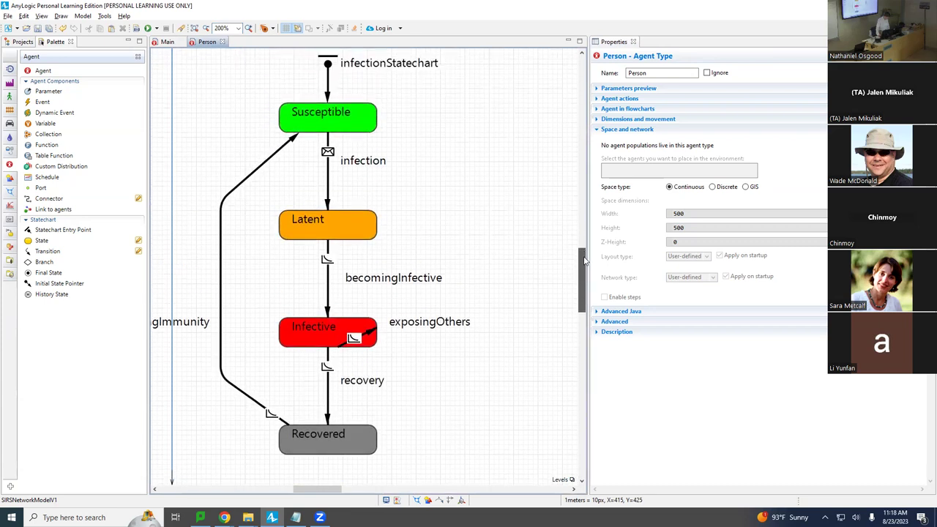
pyautogui.moveTo(317, 490); pyautogui.dragTo(302, 490)
pyautogui.click(480, 329)
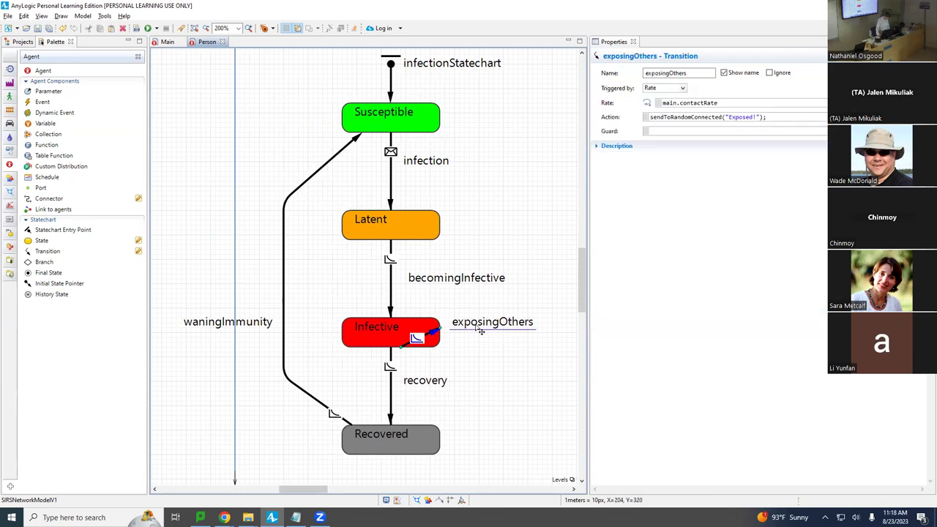
pyautogui.click(728, 113)
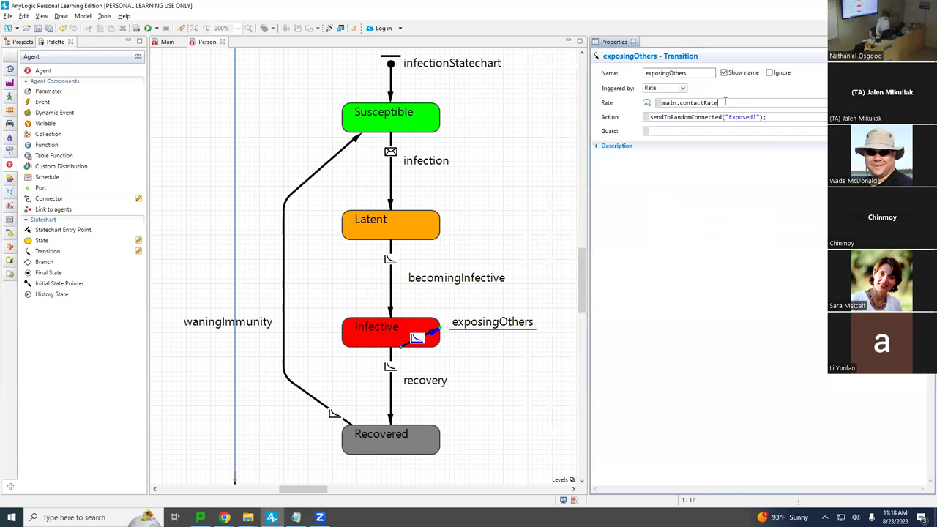
pyautogui.moveTo(724, 103); pyautogui.dragTo(619, 94)
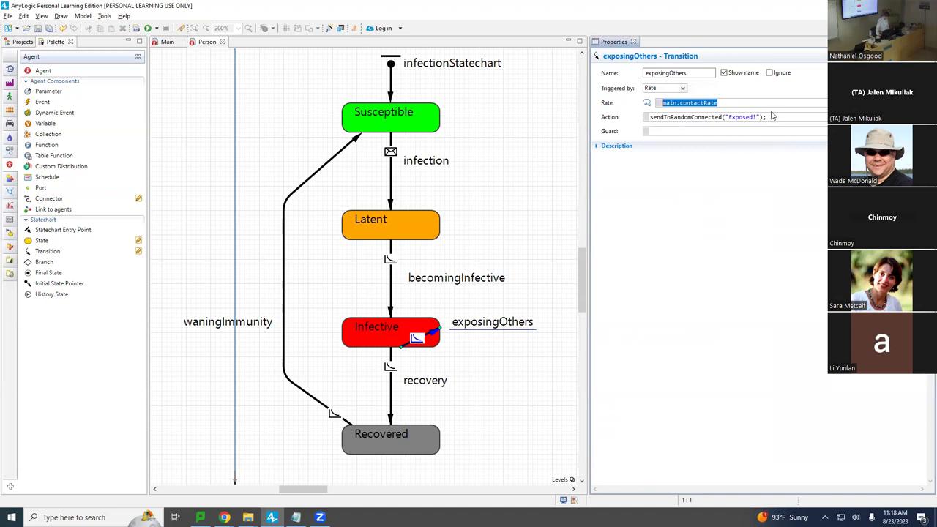
pyautogui.moveTo(779, 115); pyautogui.dragTo(619, 116)
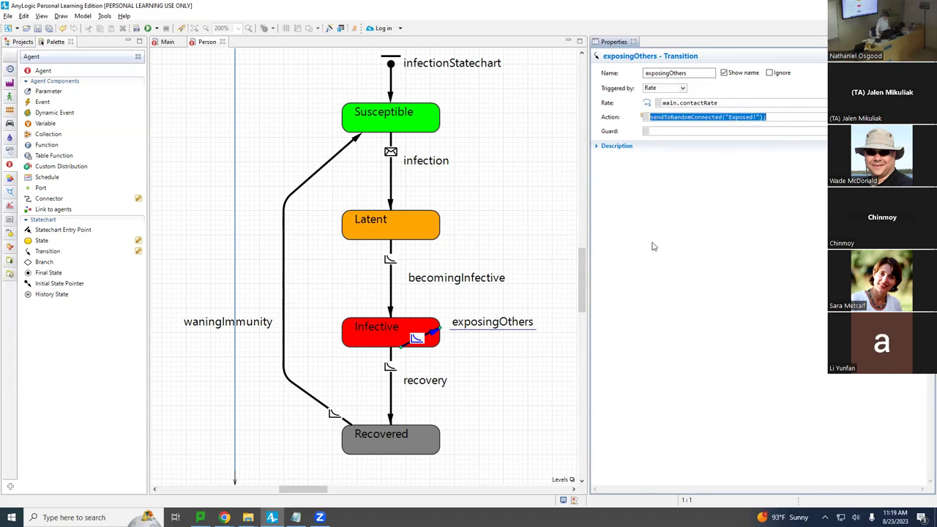
pyautogui.click(729, 117)
pyautogui.moveTo(725, 118); pyautogui.dragTo(759, 119)
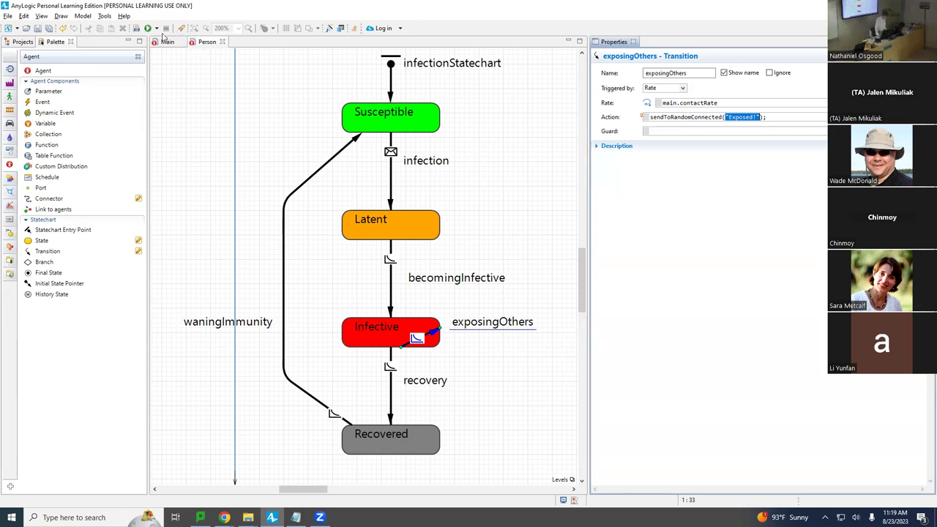
# Build the model, then bring up the Baseline: Main experiment's options in the project tree.
pyautogui.click(136, 29)
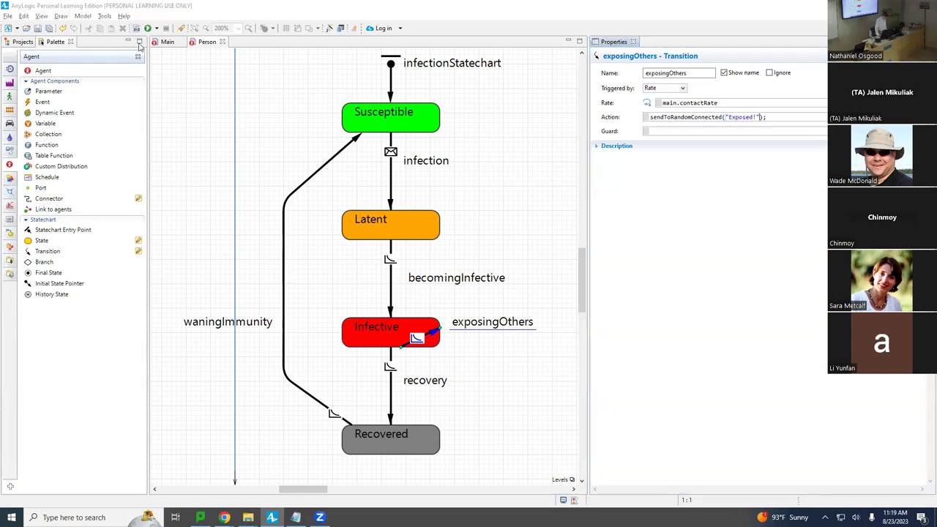
pyautogui.click(759, 117)
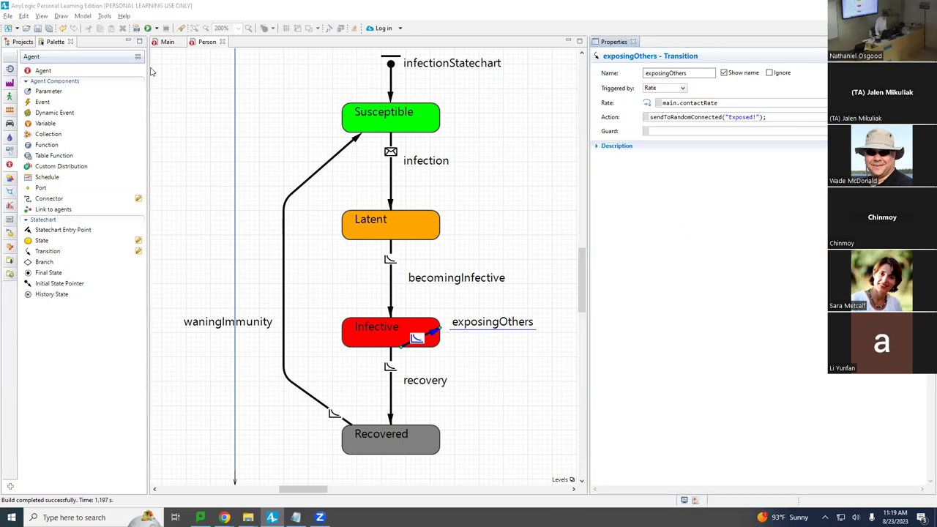
pyautogui.click(12, 45)
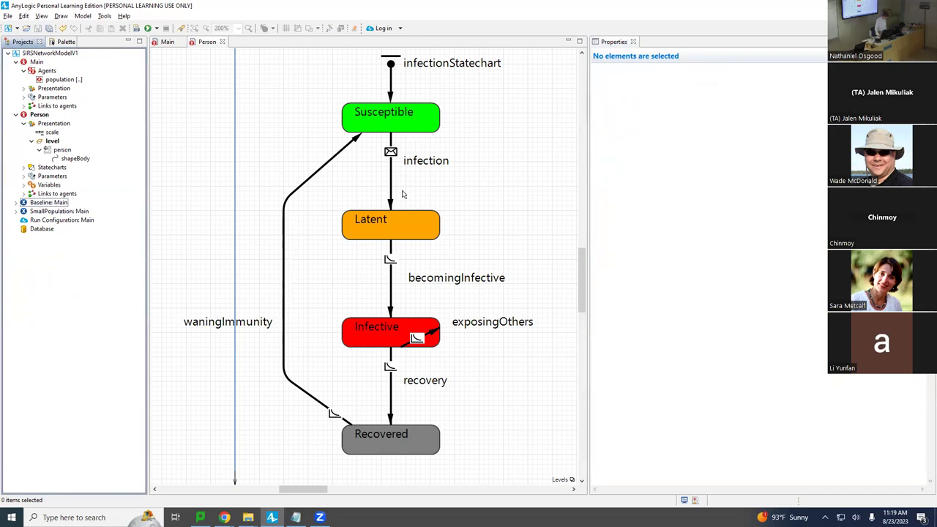
pyautogui.click(435, 331)
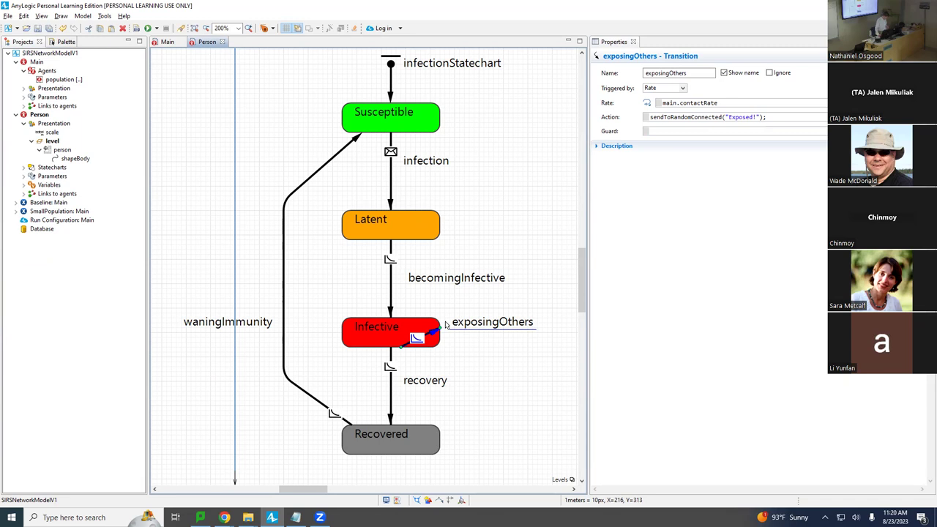
pyautogui.rightClick(62, 205)
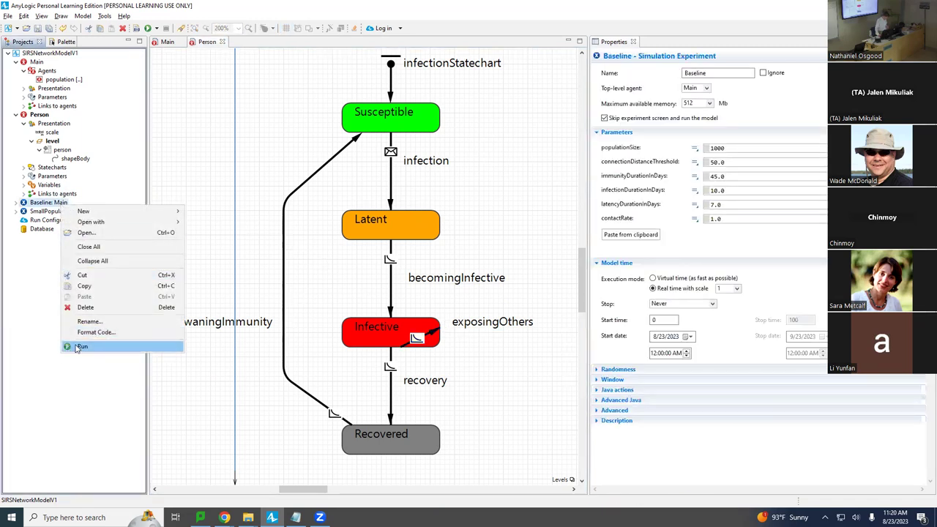
pyautogui.click(76, 347)
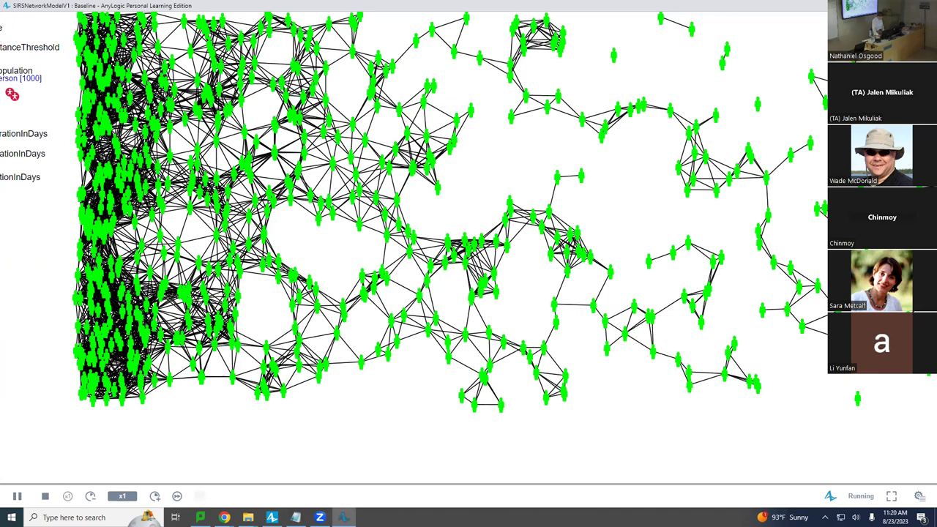
pyautogui.hotkey('alt', 'F4')
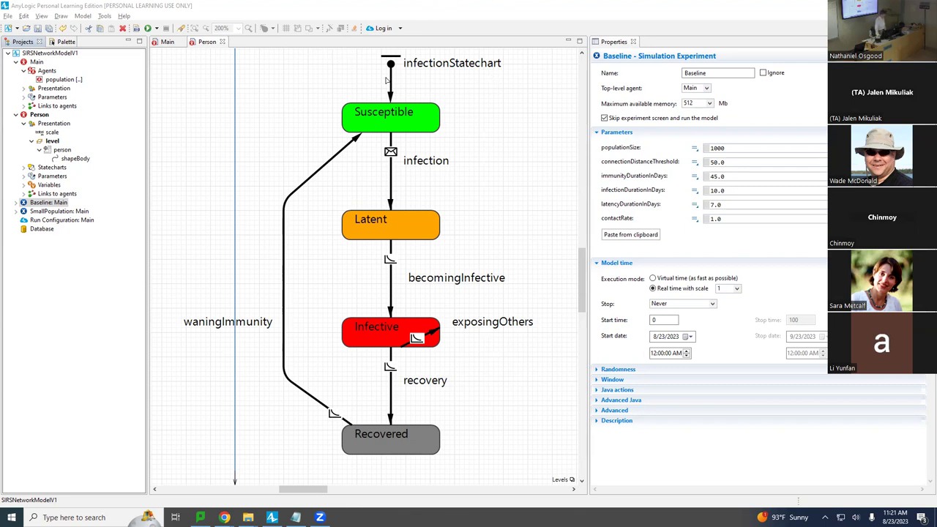
# Add an Event to the Main agent and name it initialInfectionEvent.
pyautogui.click(162, 42)
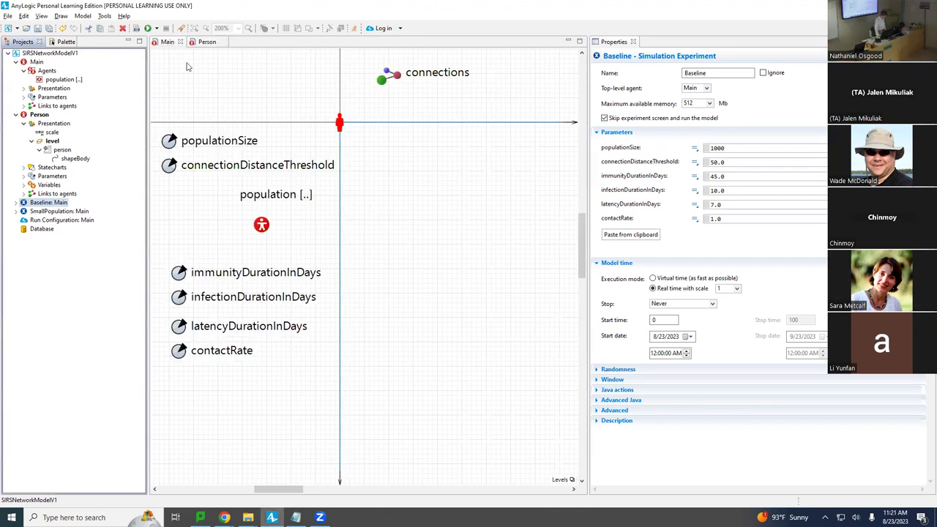
pyautogui.click(176, 195)
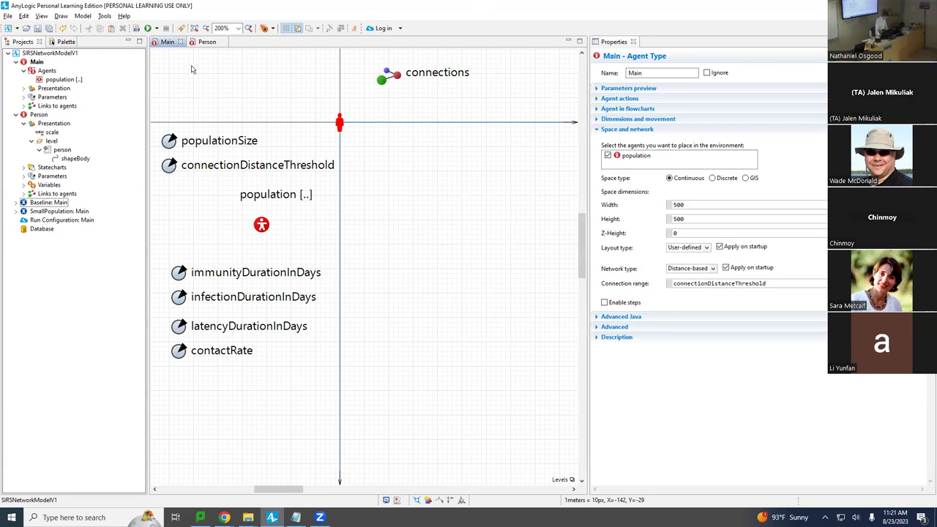
pyautogui.click(65, 43)
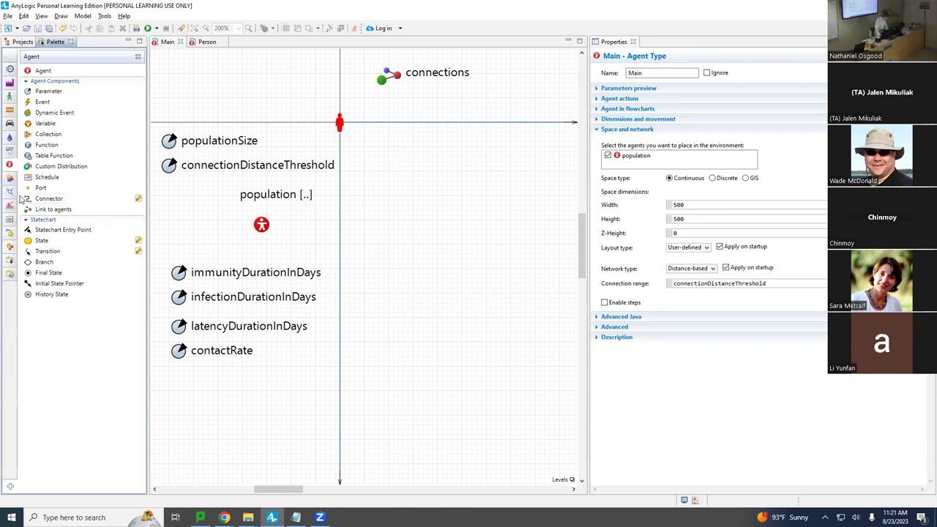
pyautogui.moveTo(29, 104); pyautogui.dragTo(379, 106)
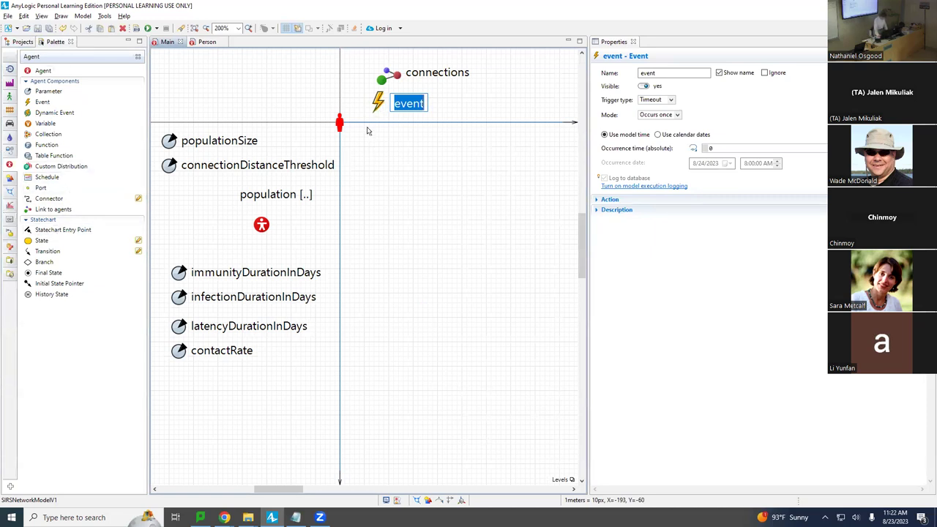
pyautogui.write('ini')
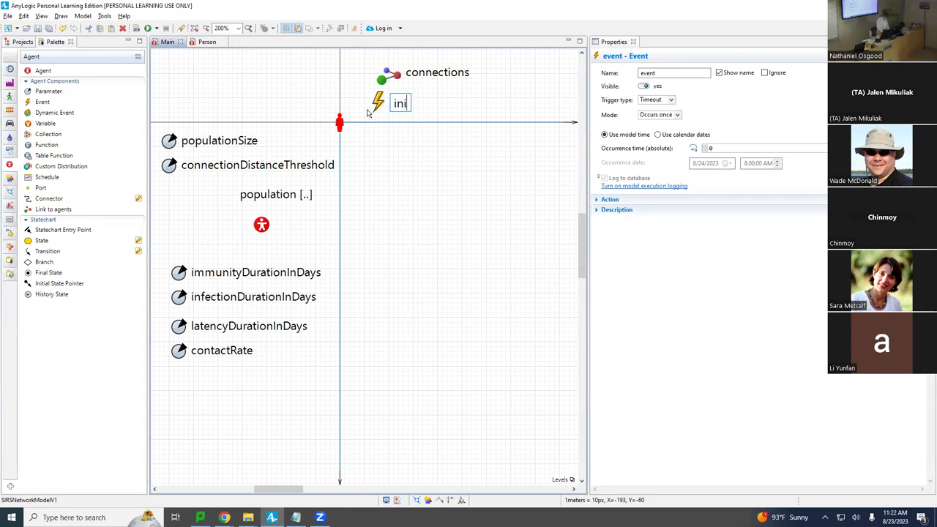
pyautogui.write('tialInfection')
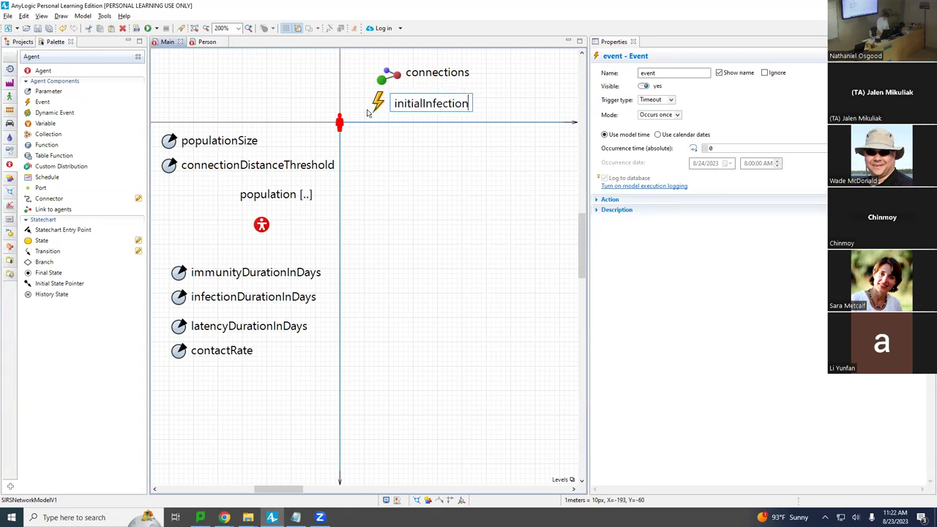
pyautogui.write('Event')
pyautogui.press('Return')
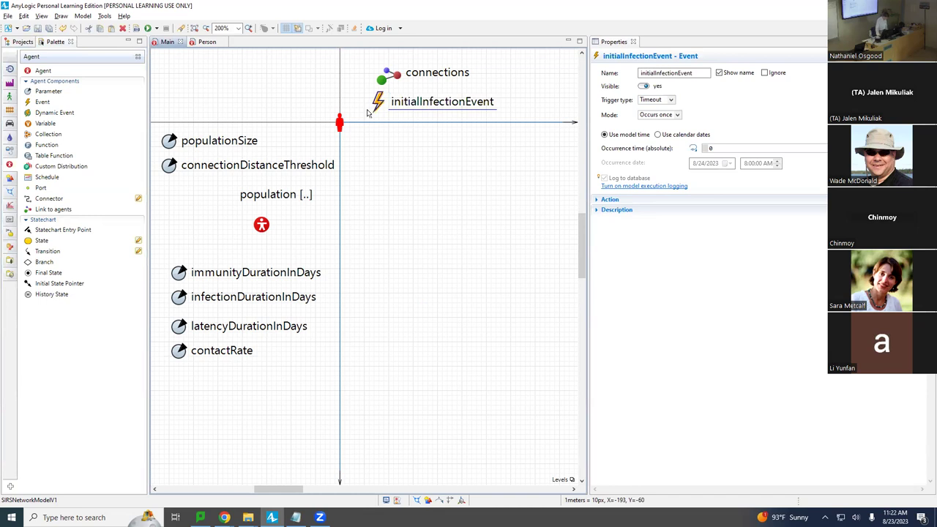
# Keep initialInfectionEvent as a Timeout event occurring once at time 0.
pyautogui.click(670, 100)
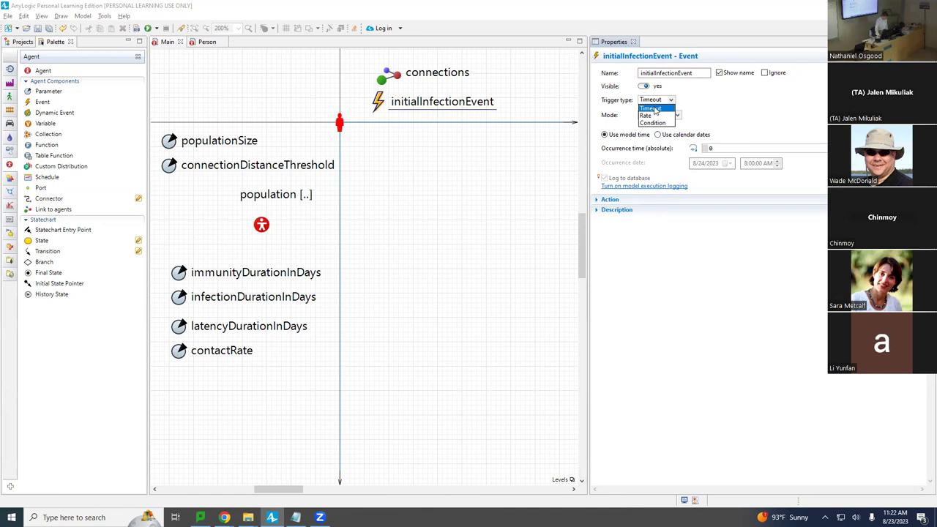
pyautogui.click(653, 109)
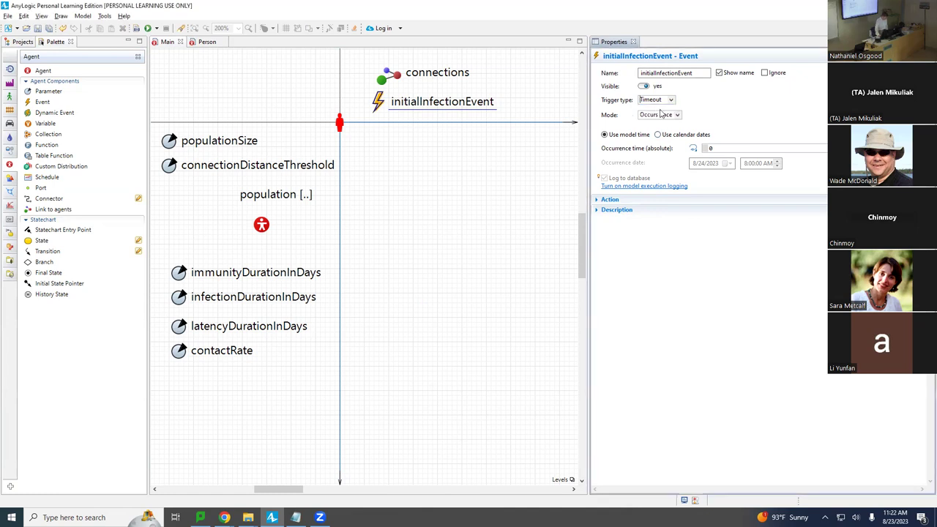
pyautogui.click(658, 115)
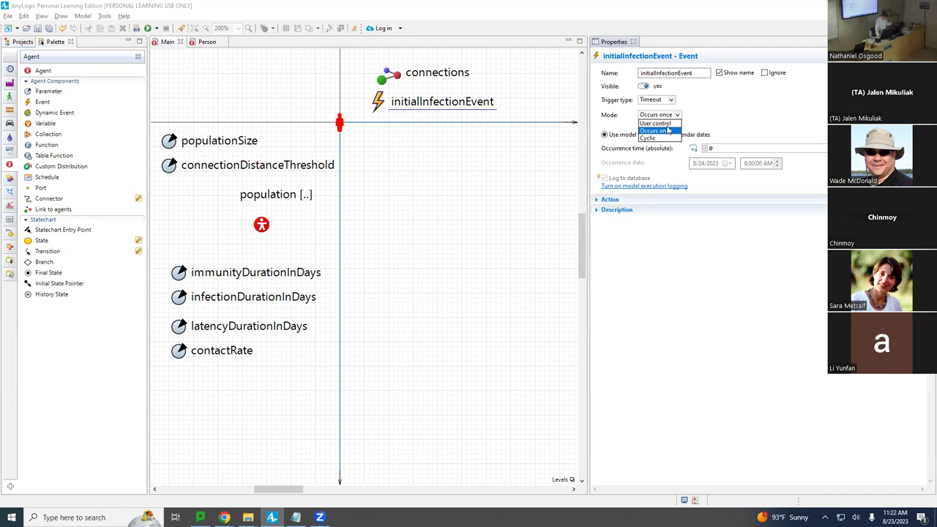
pyautogui.click(664, 102)
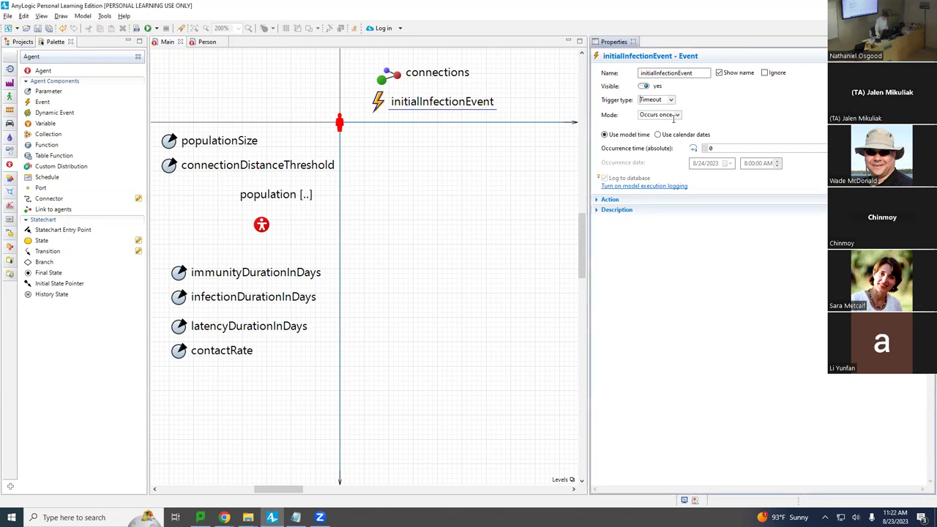
pyautogui.click(720, 148)
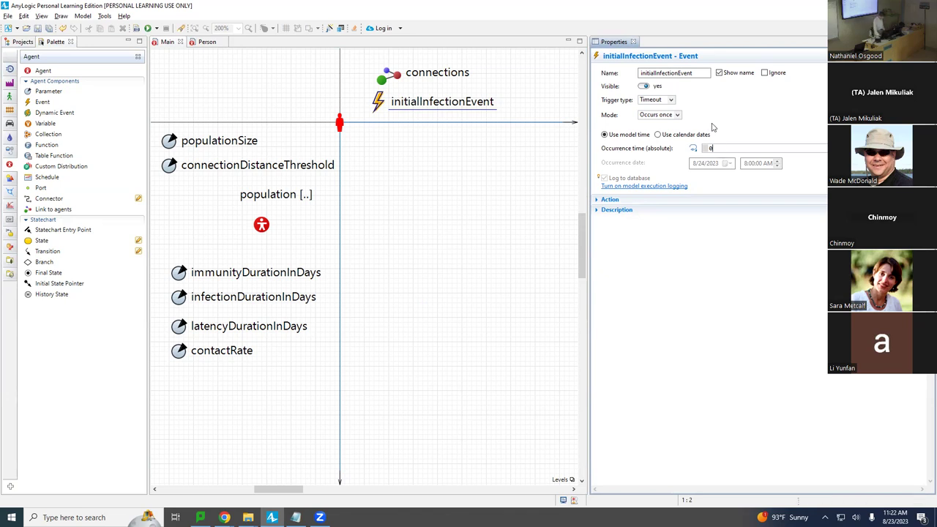
# Set initialInfectionEvent's action to deliverToRandomAgentInside("Exposed!"); via code completion and save.
pyautogui.click(600, 200)
pyautogui.click(636, 215)
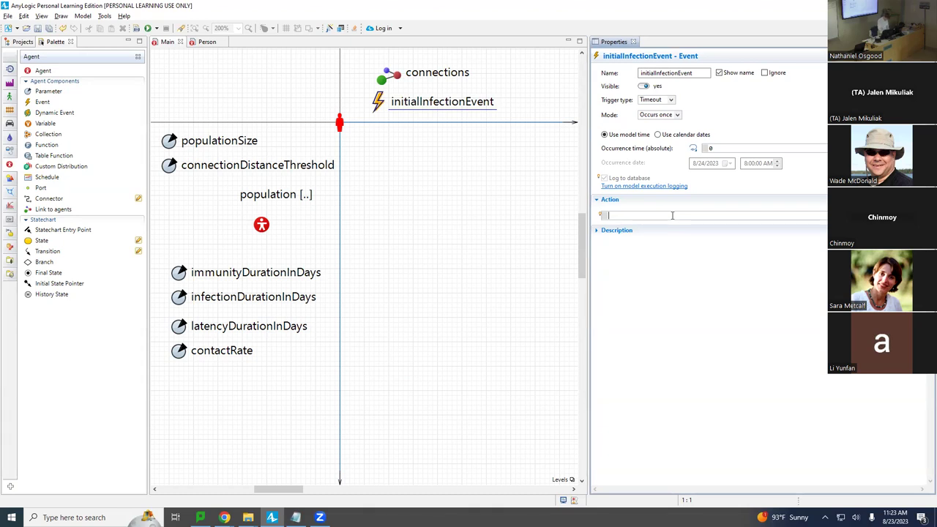
pyautogui.write('eliver')
pyautogui.hotkey('ctrl', 'space')
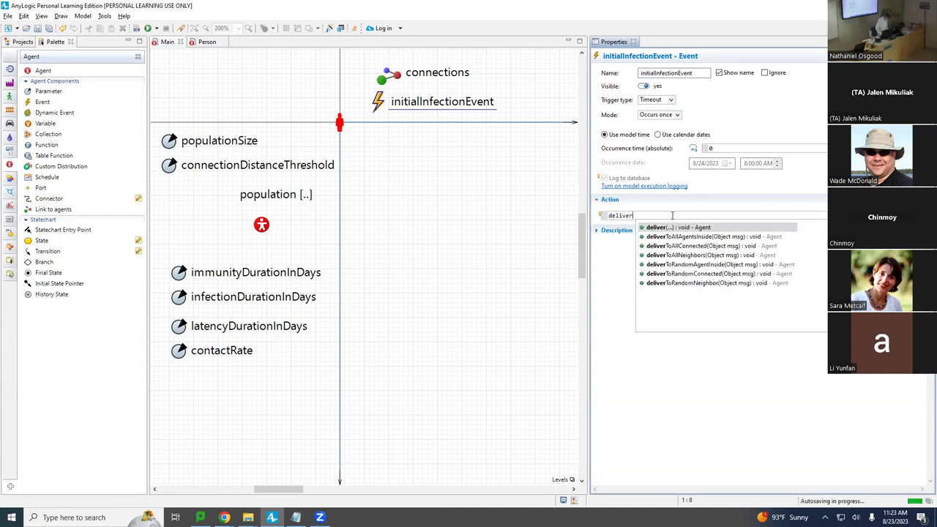
pyautogui.press('Down')
pyautogui.press('Down')
pyautogui.press('Down')
pyautogui.press('Down')
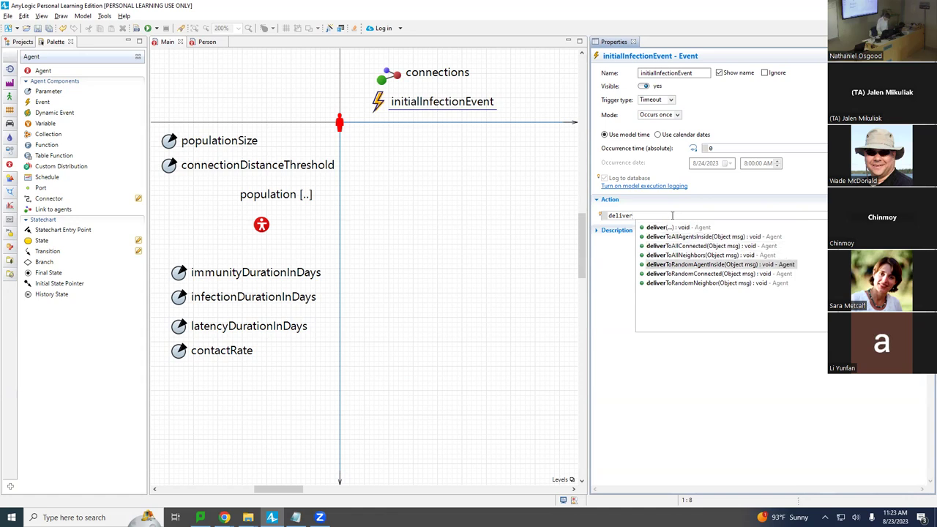
pyautogui.press('Return')
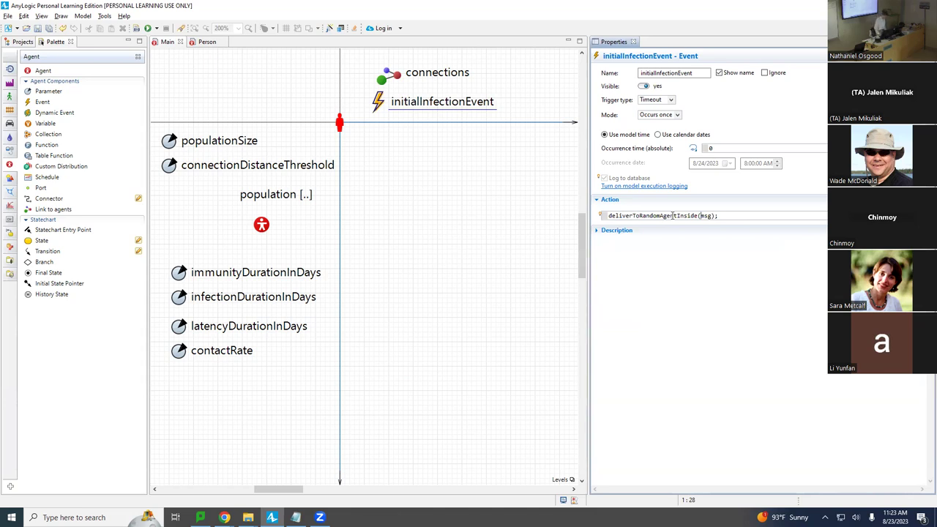
pyautogui.hotkey('ctrl', 'shift', 'Right')
pyautogui.write('"Exposed!"')
pyautogui.hotkey('ctrl', 's')
# Add a new action line send(population.random(), "Exposed!"); below the deliver call.
pyautogui.press('Return')
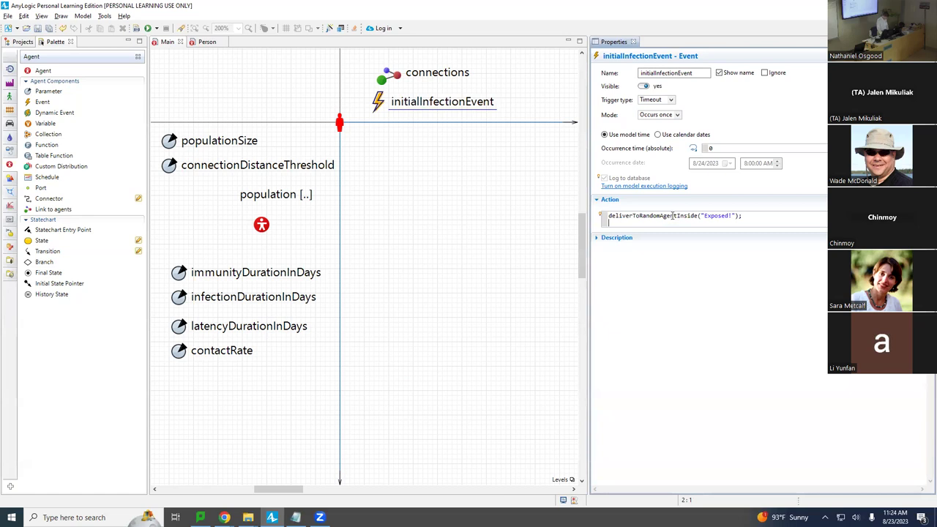
pyautogui.write('send')
pyautogui.press('BackSpace')
pyautogui.press('BackSpace')
pyautogui.press('BackSpace')
pyautogui.press('Return')
pyautogui.write('send(poip')
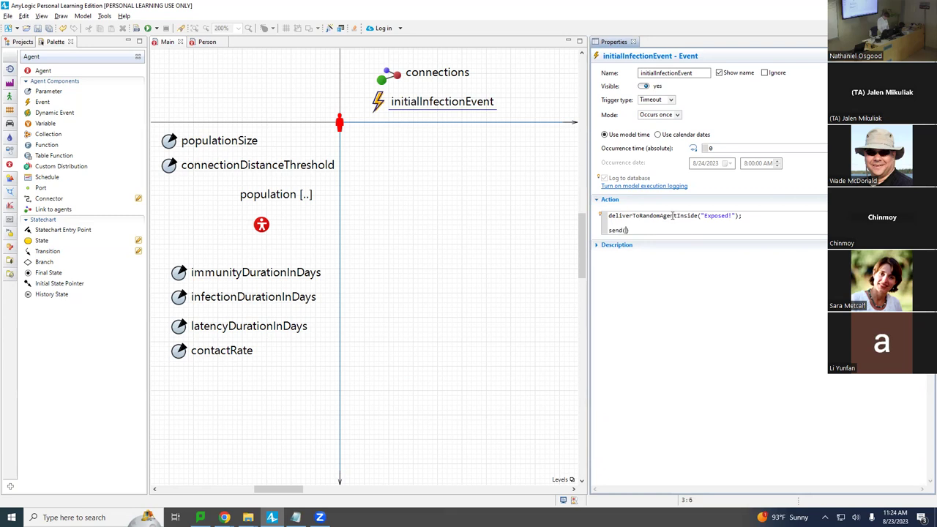
pyautogui.press('BackSpace')
pyautogui.press('BackSpace')
pyautogui.press('BackSpace')
pyautogui.write('opulation.ran')
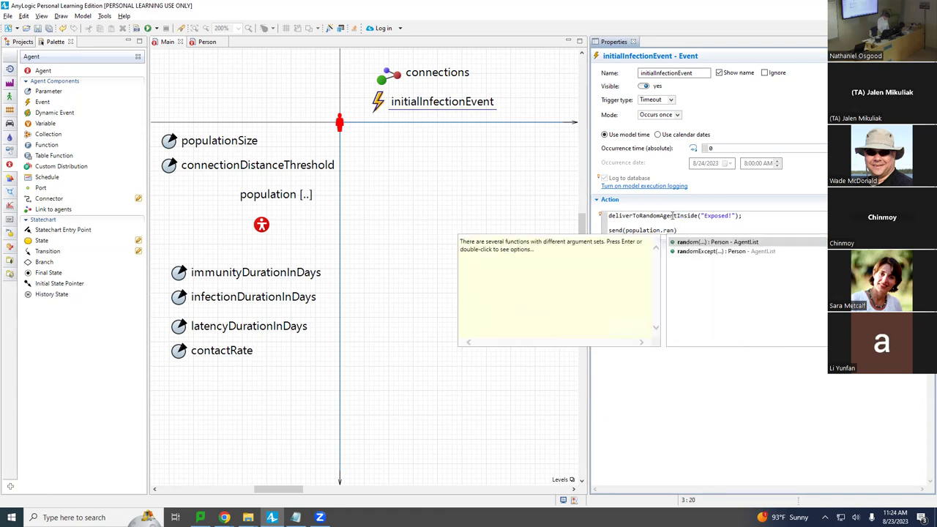
pyautogui.press('Return')
pyautogui.press('Left')
pyautogui.press('BackSpace')
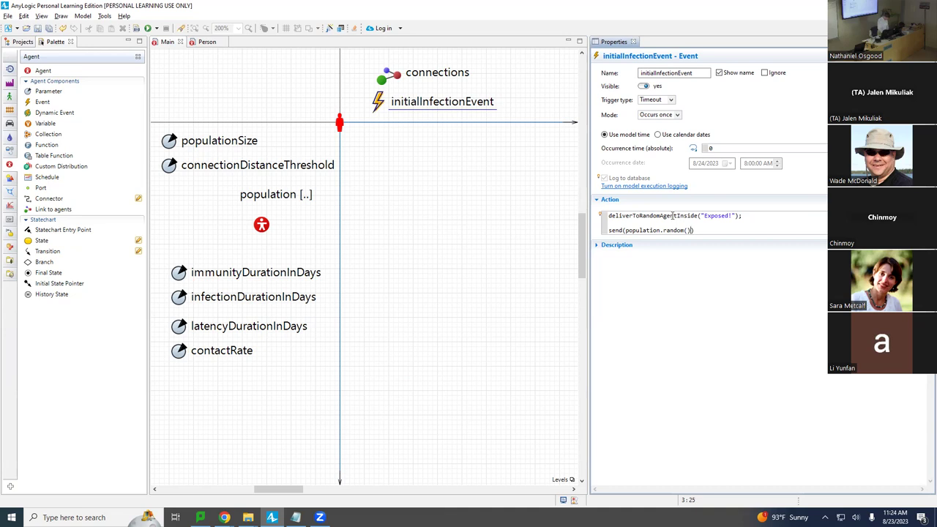
pyautogui.write('"Exposed!')
# Delete the old deliverToRandomAgentInside line from the action.
pyautogui.click(608, 230)
pyautogui.hotkey('shift', 'Up')
pyautogui.hotkey('shift', 'Up')
pyautogui.press('BackSpace')
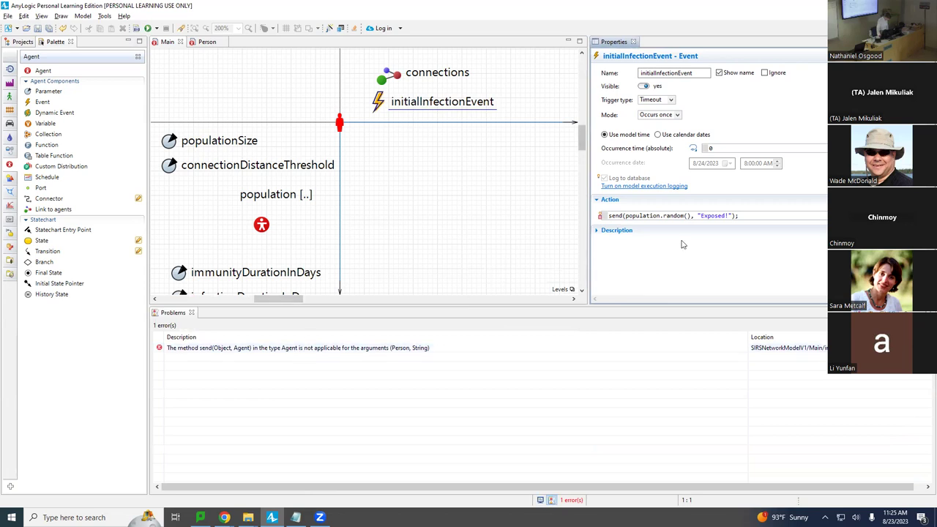
# Reorder the arguments to send("Exposed!", population.random()); and build the model.
pyautogui.click(697, 215)
pyautogui.hotkey('shift', 'Right')
pyautogui.hotkey('shift', 'Right')
pyautogui.hotkey('shift', 'Right')
pyautogui.hotkey('shift', 'Right')
pyautogui.hotkey('shift', 'Right')
pyautogui.hotkey('shift', 'Right')
pyautogui.hotkey('shift', 'Right')
pyautogui.hotkey('shift', 'Right')
pyautogui.hotkey('shift', 'Right')
pyautogui.press('BackSpace')
pyautogui.press('Left')
pyautogui.press('Left')
pyautogui.press('Left')
pyautogui.press('Left')
pyautogui.press('Left')
pyautogui.press('Left')
pyautogui.press('Left')
pyautogui.press('Left')
pyautogui.press('Left')
pyautogui.press('Left')
pyautogui.press('Left')
pyautogui.write('"Exposed!"')
pyautogui.write(',')
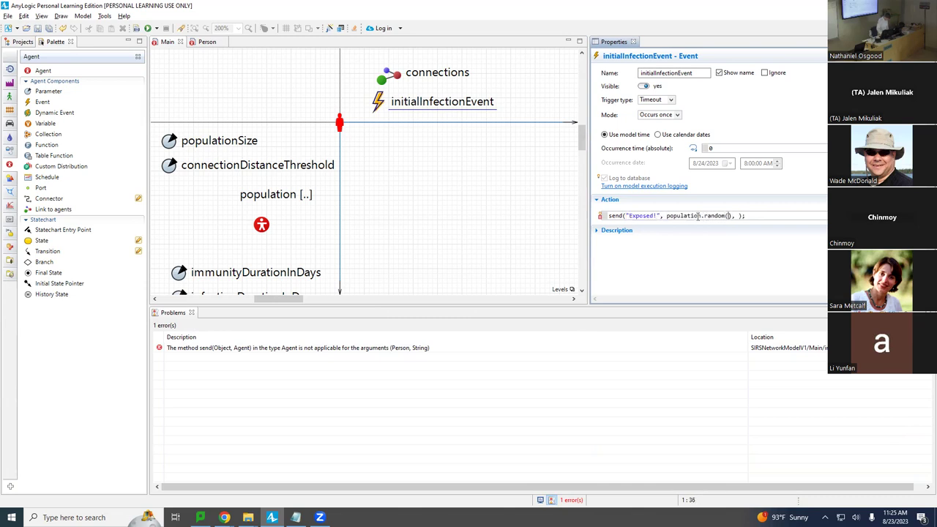
pyautogui.hotkey('shift', 'Right')
pyautogui.hotkey('shift', 'Right')
pyautogui.press('Delete')
pyautogui.hotkey('shift', 'Left')
pyautogui.hotkey('shift', 'Left')
pyautogui.hotkey('shift', 'Left')
pyautogui.hotkey('shift', 'Left')
pyautogui.hotkey('shift', 'Left')
pyautogui.hotkey('shift', 'Left')
pyautogui.hotkey('shift', 'Left')
pyautogui.hotkey('shift', 'Left')
pyautogui.hotkey('shift', 'Left')
pyautogui.hotkey('shift', 'Left')
pyautogui.hotkey('shift', 'Left')
pyautogui.hotkey('shift', 'Left')
pyautogui.hotkey('shift', 'Left')
pyautogui.hotkey('shift', 'Left')
pyautogui.hotkey('shift', 'Left')
pyautogui.hotkey('shift', 'Left')
pyautogui.hotkey('shift', 'Left')
pyautogui.hotkey('shift', 'Left')
pyautogui.hotkey('shift', 'Left')
pyautogui.press('Left')
pyautogui.press('Left')
pyautogui.press('Left')
pyautogui.press('Left')
pyautogui.press('Left')
pyautogui.press('Left')
pyautogui.press('Left')
pyautogui.press('Left')
pyautogui.press('Left')
pyautogui.press('Left')
pyautogui.press('Left')
pyautogui.press('Left')
pyautogui.press('Left')
pyautogui.press('Left')
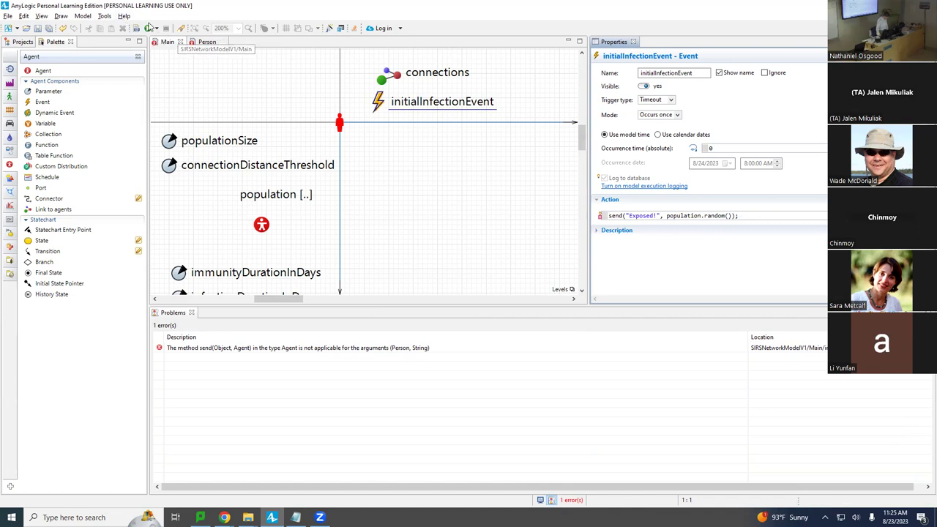
pyautogui.click(136, 27)
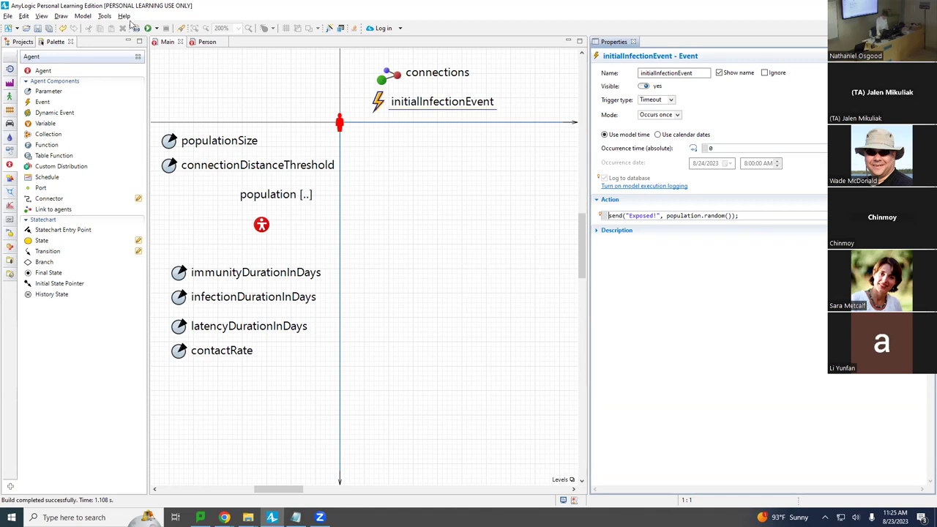
# Return to the Person statechart, then save and build the model.
pyautogui.click(205, 42)
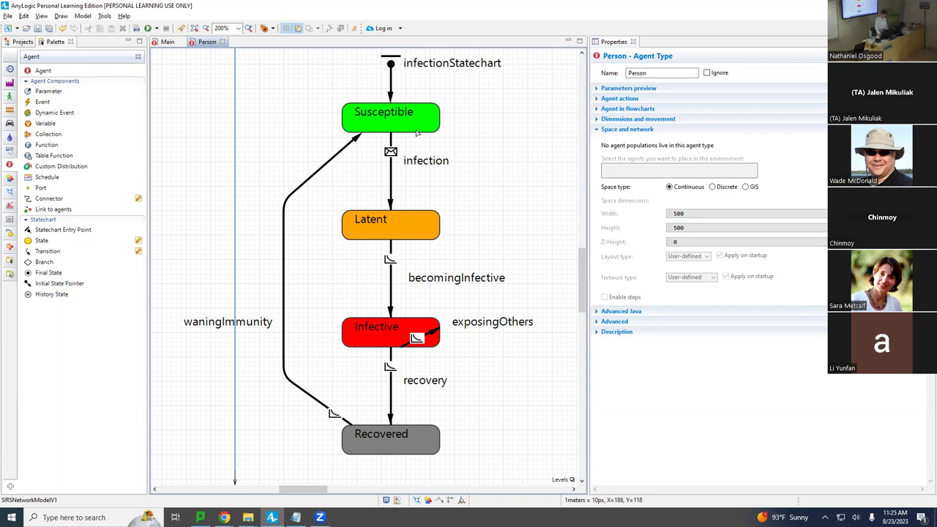
pyautogui.rightClick(370, 112)
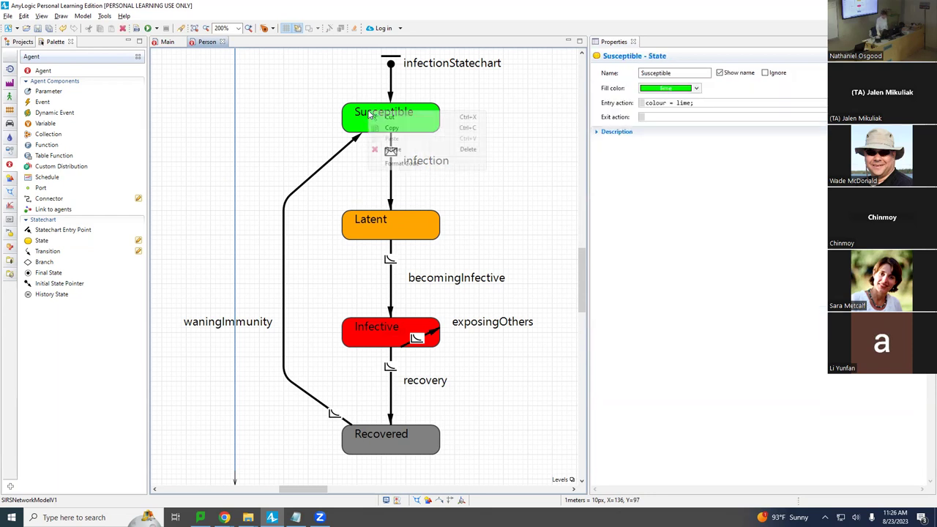
pyautogui.click(359, 129)
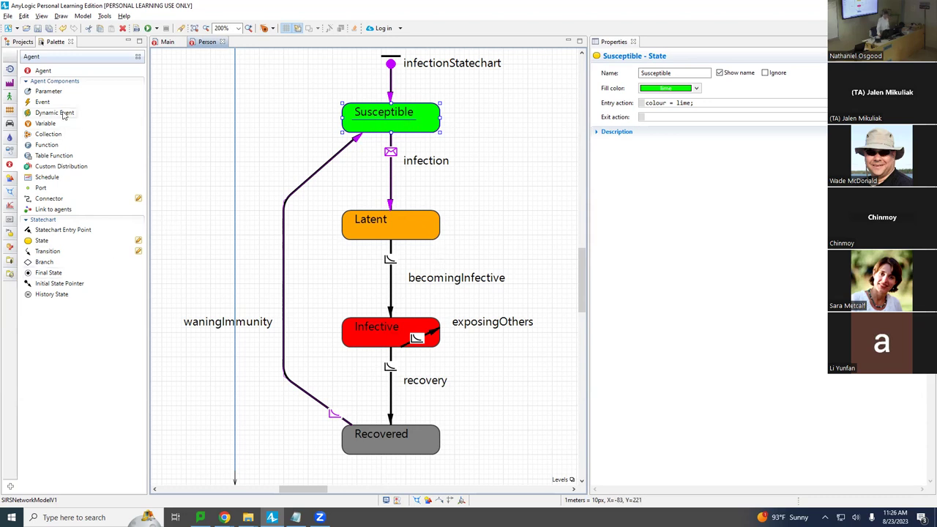
pyautogui.hotkey('ctrl', 's')
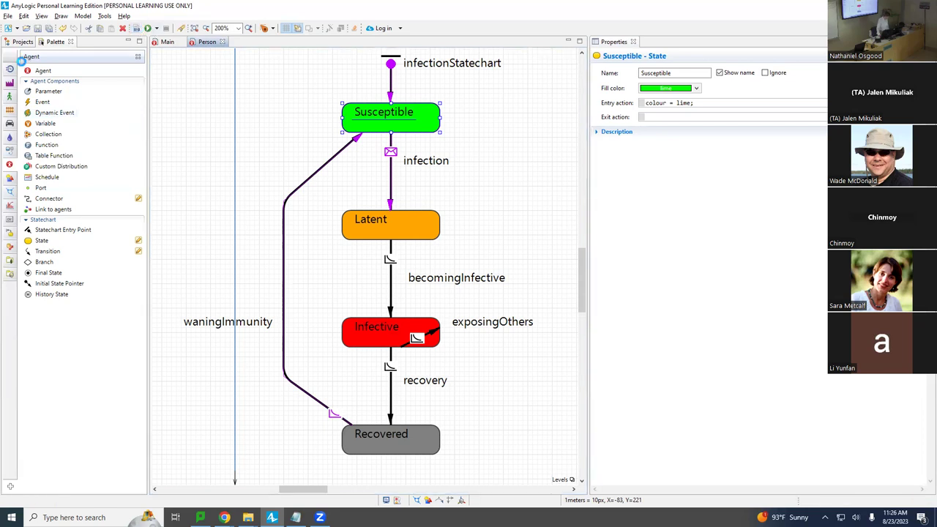
pyautogui.press('F7')
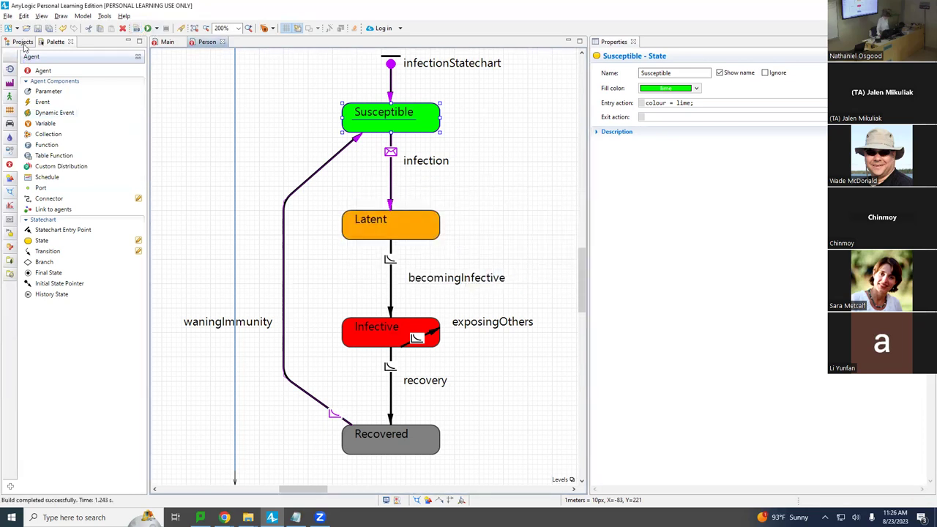
# Run the Baseline experiment and speed the simulation up to x10.
pyautogui.click(23, 42)
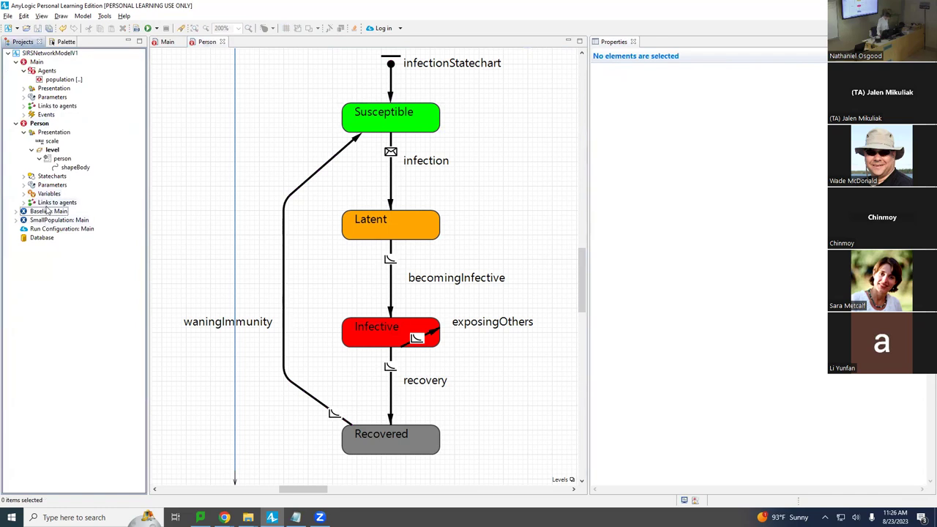
pyautogui.click(50, 213)
pyautogui.rightClick(51, 217)
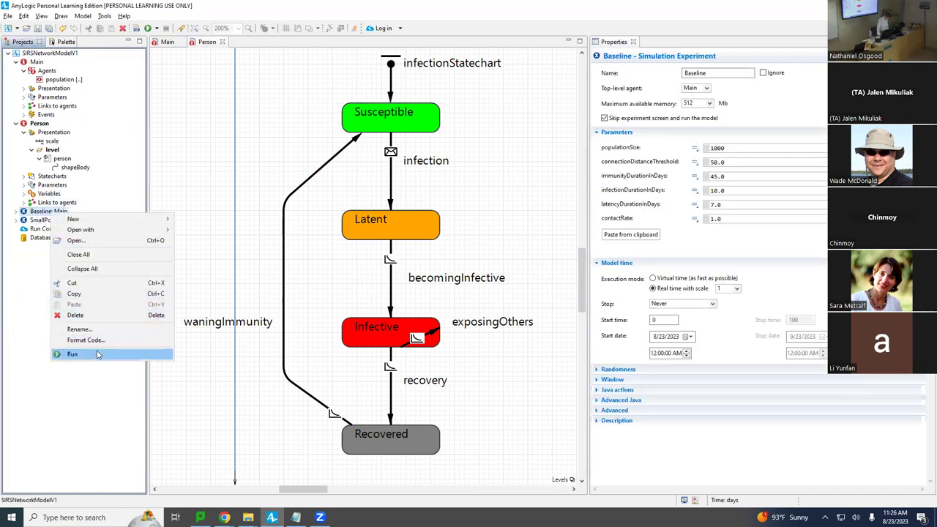
pyautogui.click(73, 354)
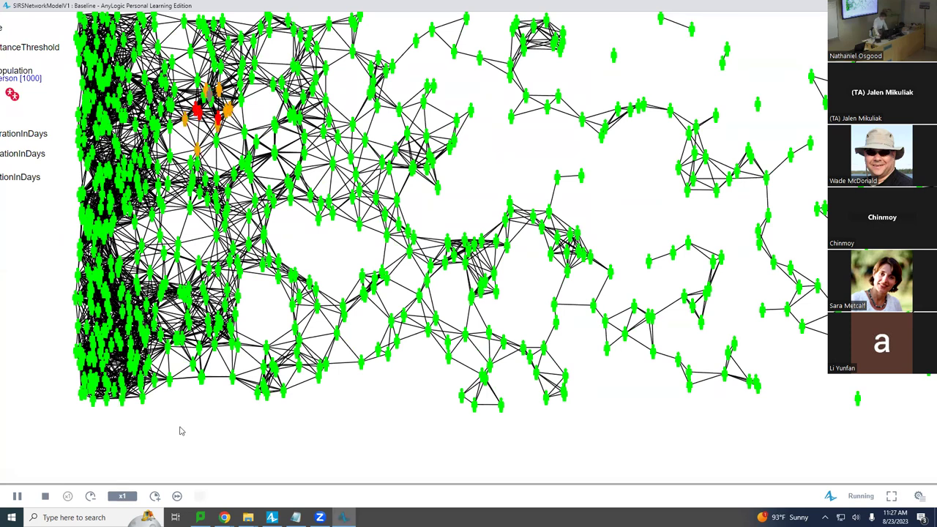
pyautogui.click(155, 496)
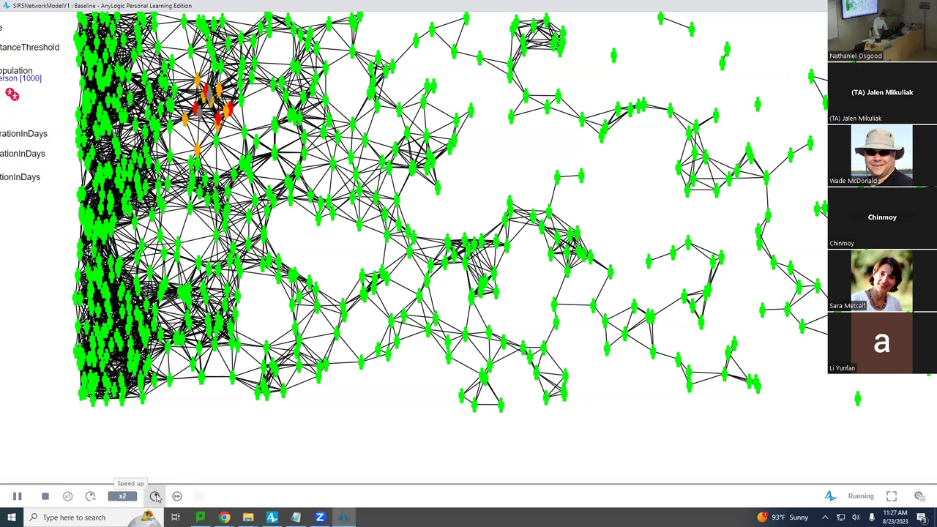
pyautogui.click(155, 496)
pyautogui.click(155, 496)
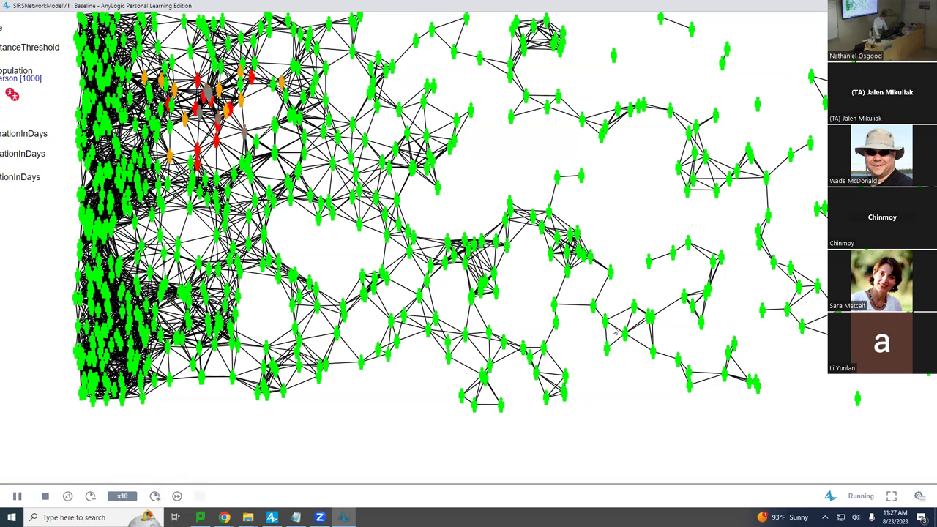
# Pan across the contact network's clusters, then close the running simulation.
pyautogui.scroll(-3, 544, 401)
pyautogui.scroll(3, 498, 366)
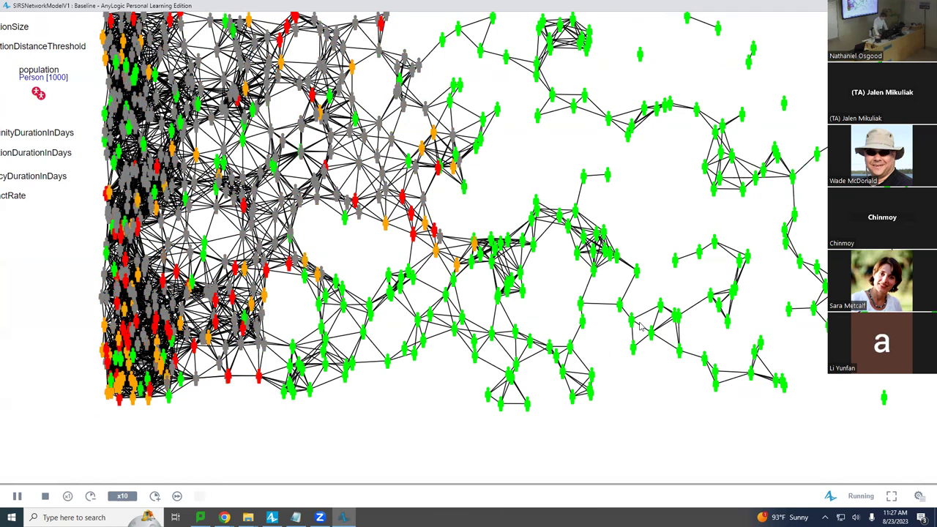
pyautogui.moveTo(732, 292); pyautogui.dragTo(332, 287)
pyautogui.moveTo(587, 271); pyautogui.dragTo(329, 261)
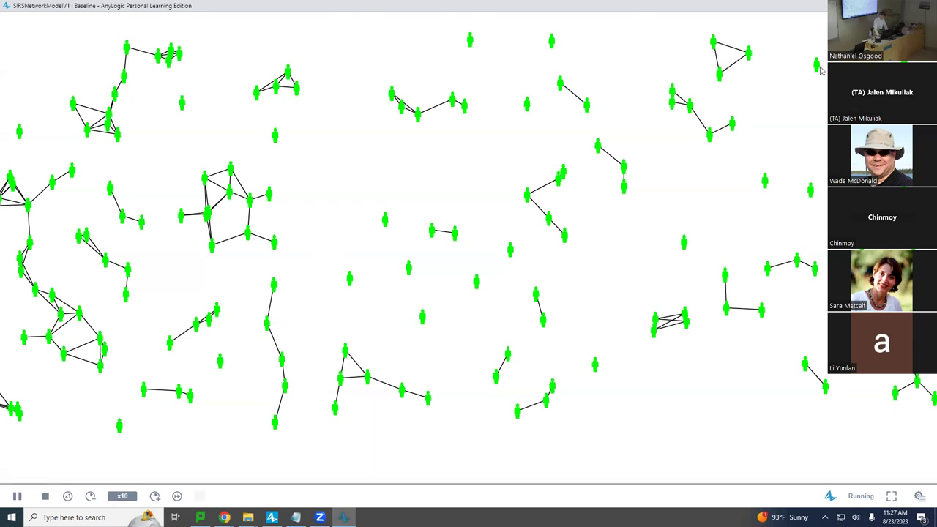
pyautogui.moveTo(820, 68); pyautogui.dragTo(408, 47)
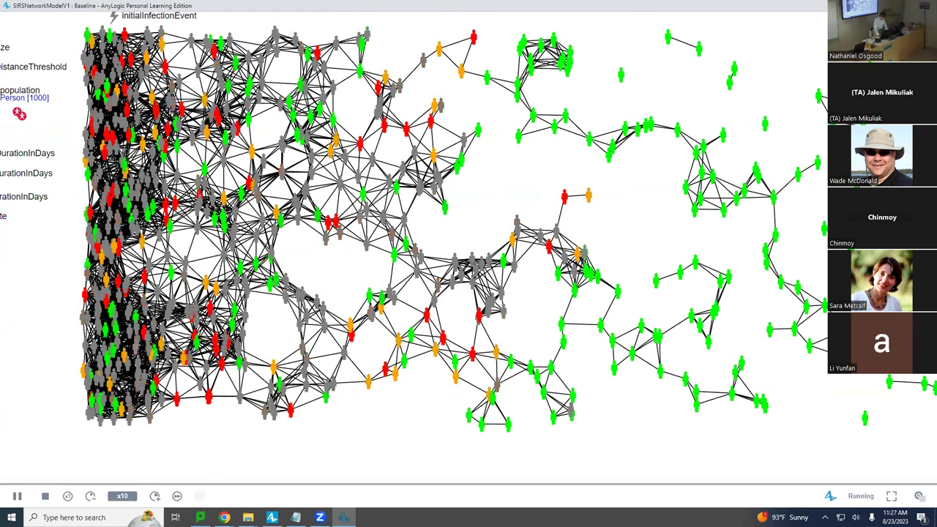
pyautogui.hotkey('alt', 'F4')
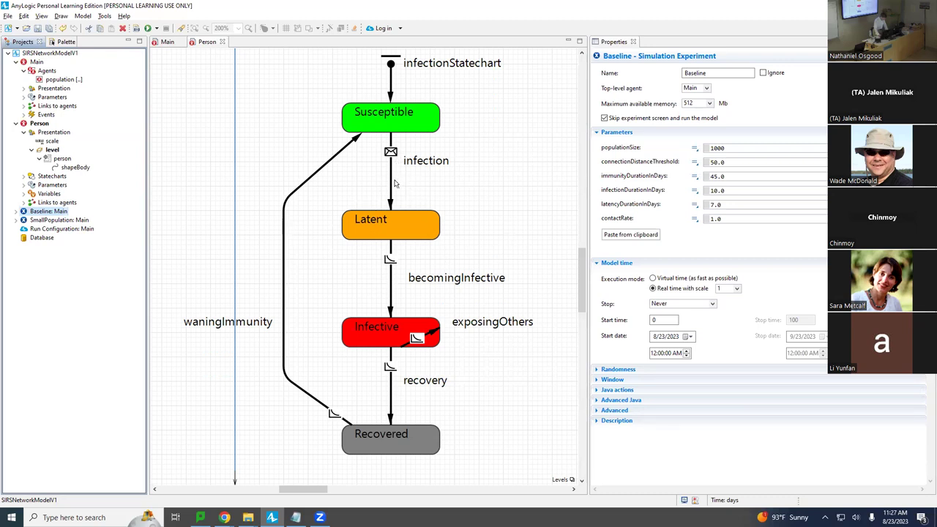
# Select initialInfectionEvent in the Main diagram and insert a blank line above its send() call.
pyautogui.click(41, 115)
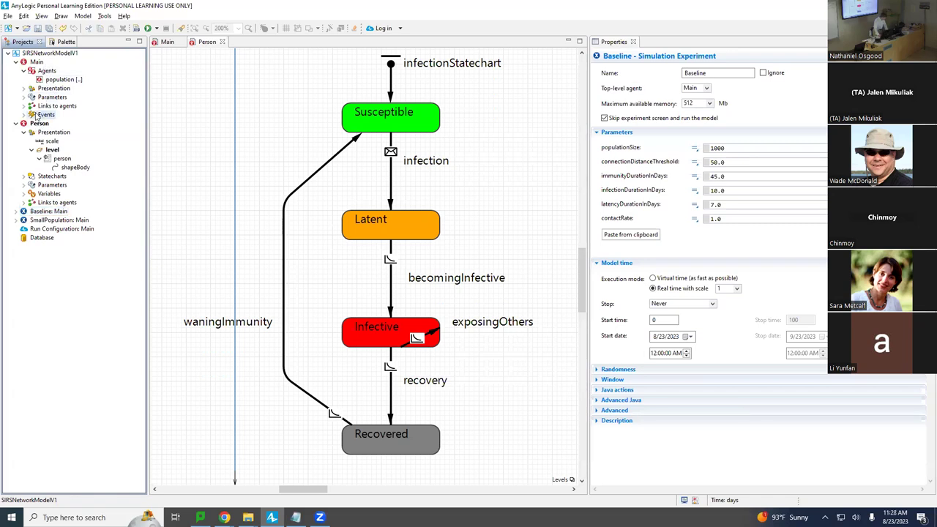
pyautogui.click(167, 42)
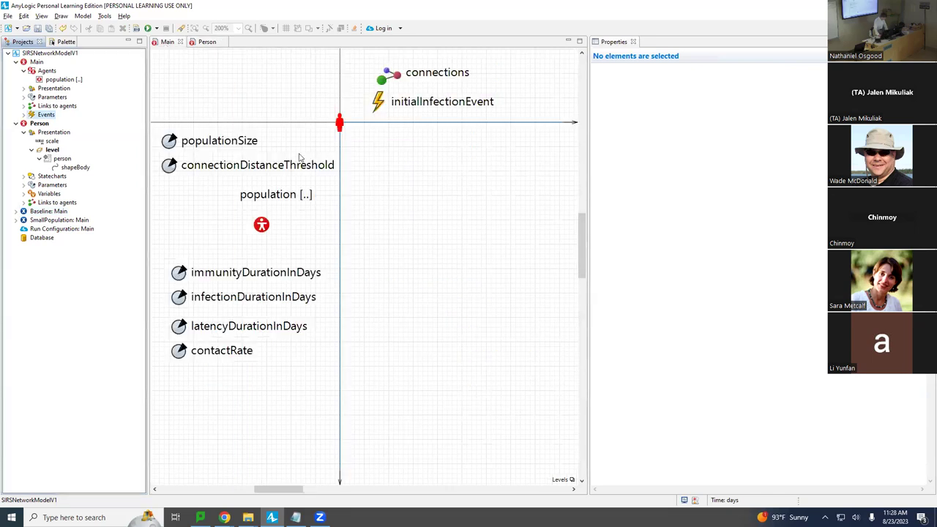
pyautogui.click(388, 109)
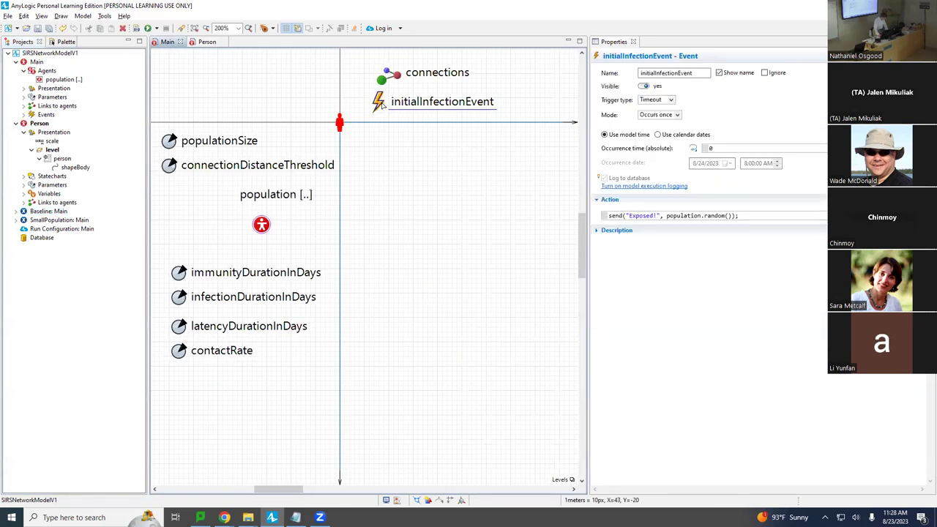
pyautogui.click(758, 214)
pyautogui.press('Return')
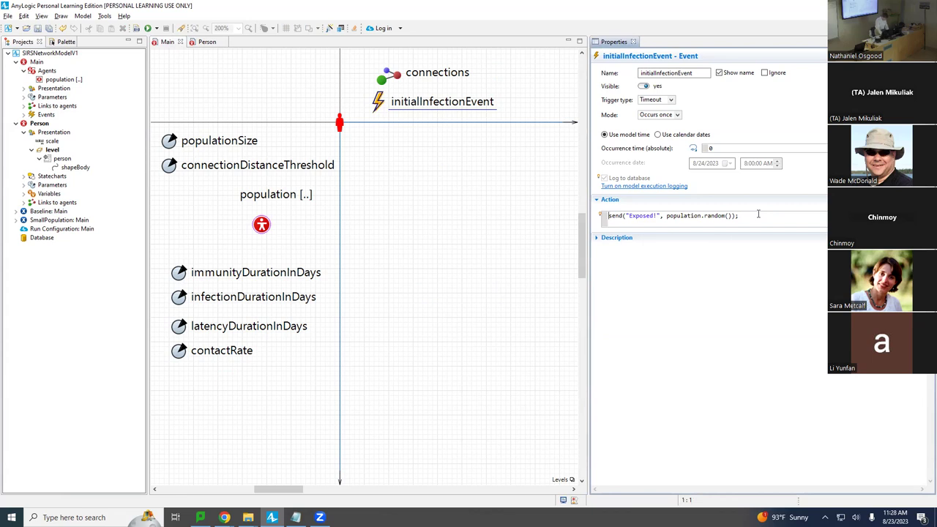
pyautogui.press('Return')
# Write the comment 'Infect the initial person! Note this draws the person from the population.' and save.
pyautogui.write('// Infect the')
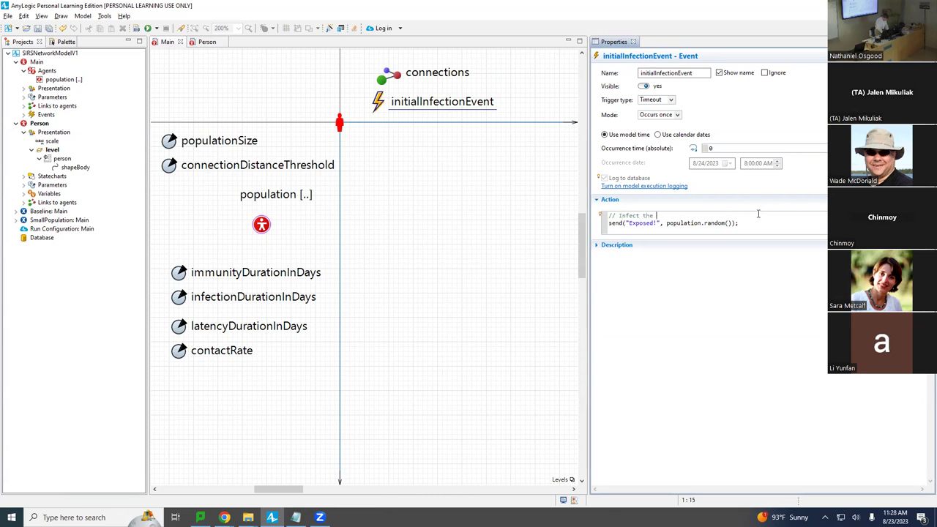
pyautogui.write(' initial person!')
pyautogui.hotkey('shift', 'Right')
pyautogui.hotkey('shift', 'Right')
pyautogui.press('Right')
pyautogui.hotkey('shift', 'Right')
pyautogui.press('Right')
pyautogui.press('Return')
pyautogui.write('// Note this dra')
pyautogui.press('BackSpace')
pyautogui.write('is draws the person from')
pyautogui.press('Return')
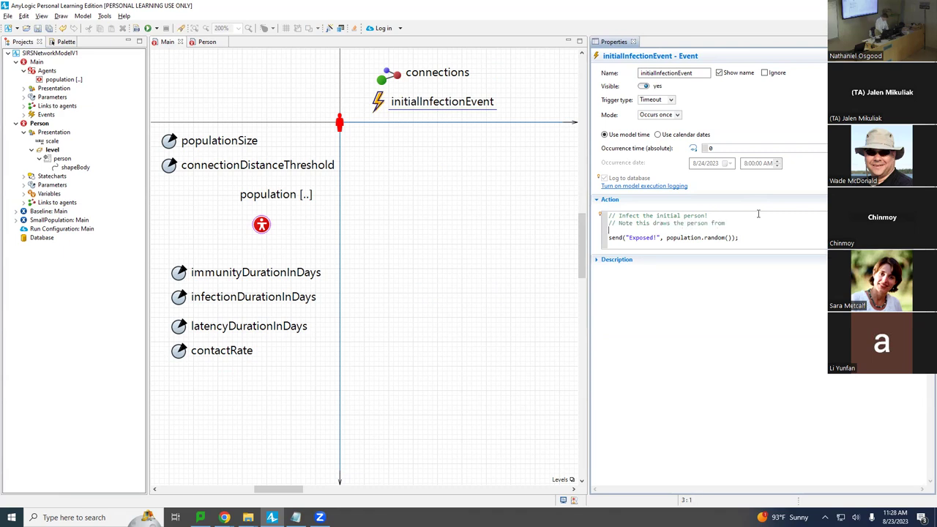
pyautogui.write('// the population.')
pyautogui.hotkey('ctrl', 's')
# Turn the // line comments into one /* … */ block comment, separated from send().
pyautogui.press('Up')
pyautogui.hotkey('ctrl', 'Left')
pyautogui.hotkey('shift', 'Left')
pyautogui.hotkey('shift', 'Left')
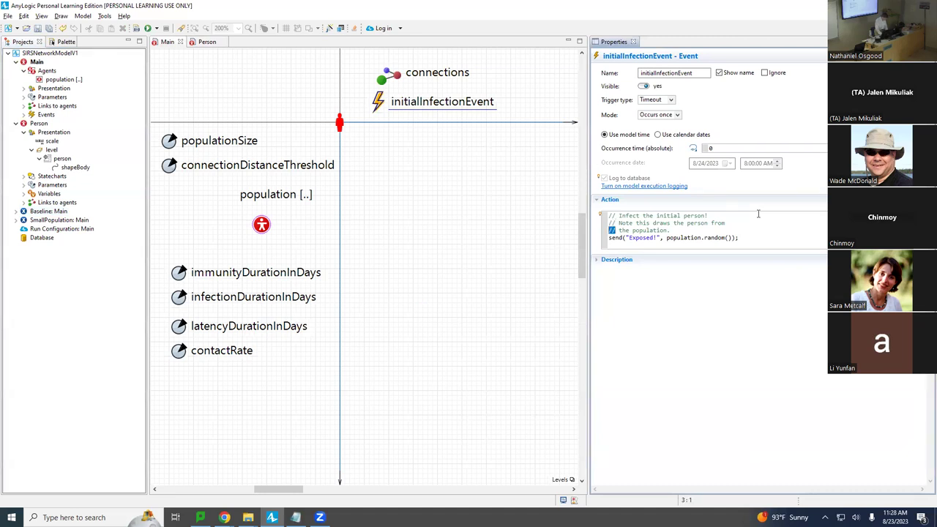
pyautogui.press('Delete')
pyautogui.press('Up')
pyautogui.hotkey('shift', 'Right')
pyautogui.hotkey('shift', 'Right')
pyautogui.press('Delete')
pyautogui.press('Up')
pyautogui.hotkey('shift', 'Right')
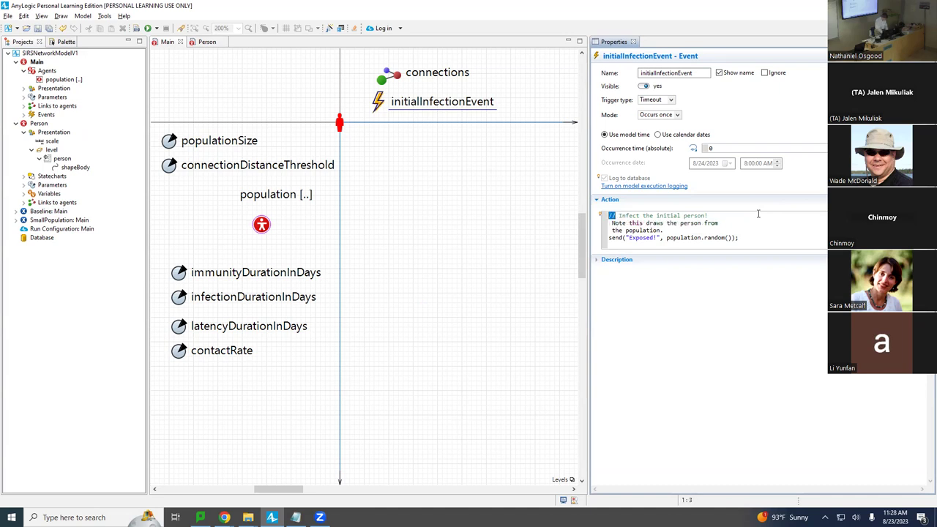
pyautogui.write('/*')
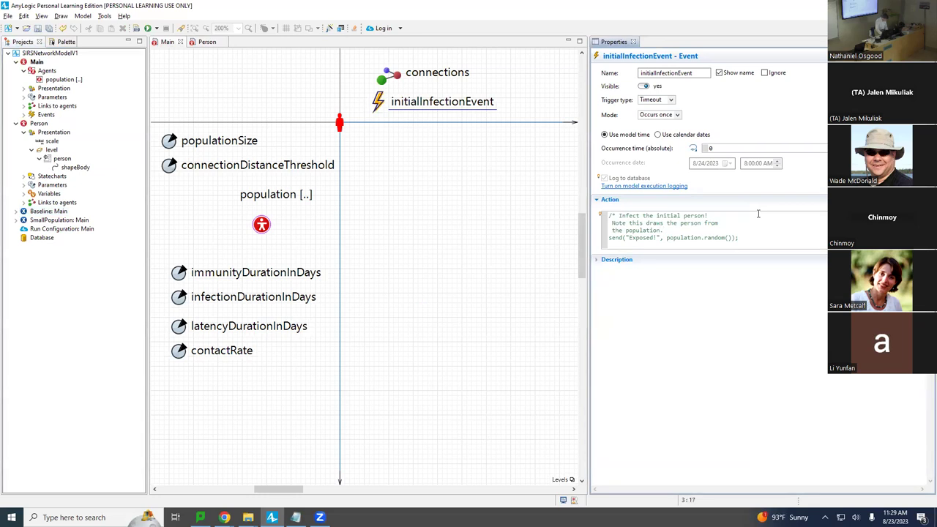
pyautogui.write('/')
pyautogui.press('Return')
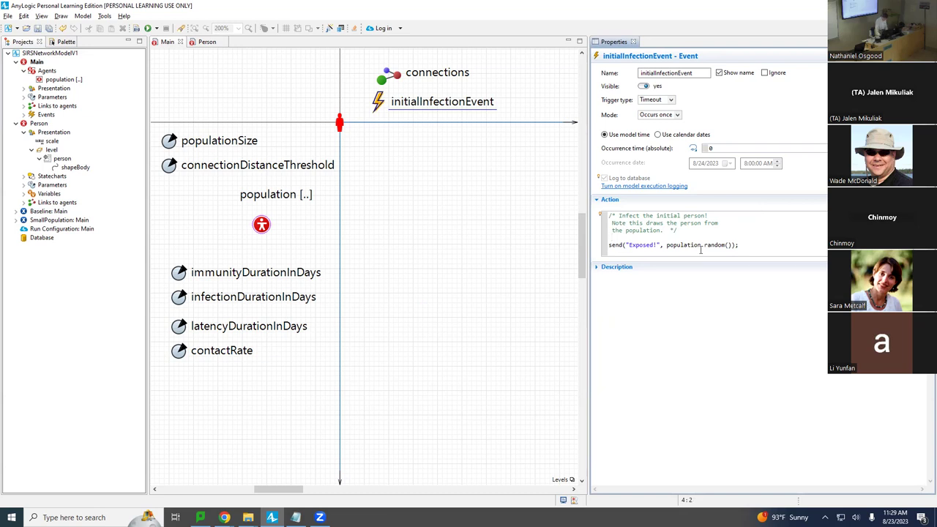
# Move the comment from the Action code into the event's Description, removing the comment markers.
pyautogui.click(596, 268)
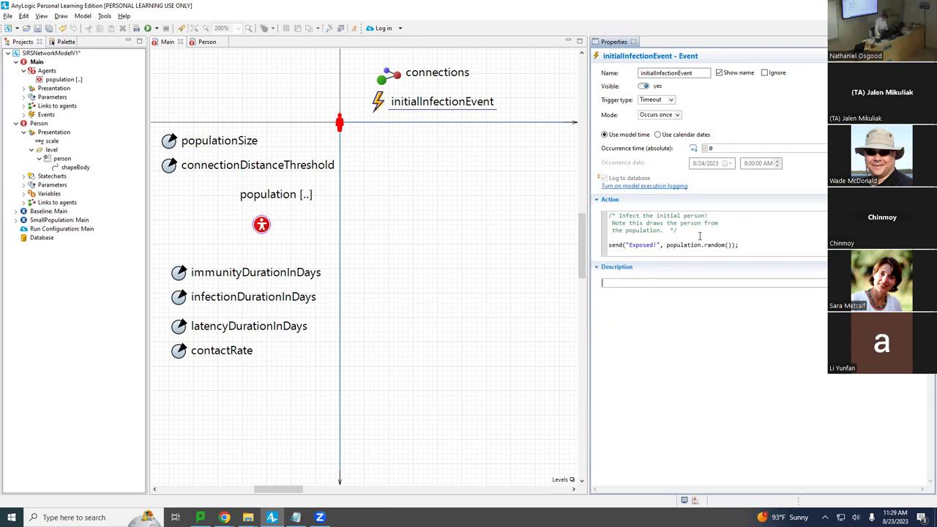
pyautogui.moveTo(699, 238); pyautogui.dragTo(574, 203)
pyautogui.hotkey('ctrl', 'x')
pyautogui.click(627, 264)
pyautogui.hotkey('ctrl', 'v')
pyautogui.hotkey('ctrl', 'a')
pyautogui.hotkey('ctrl', 'Home')
pyautogui.press('Delete')
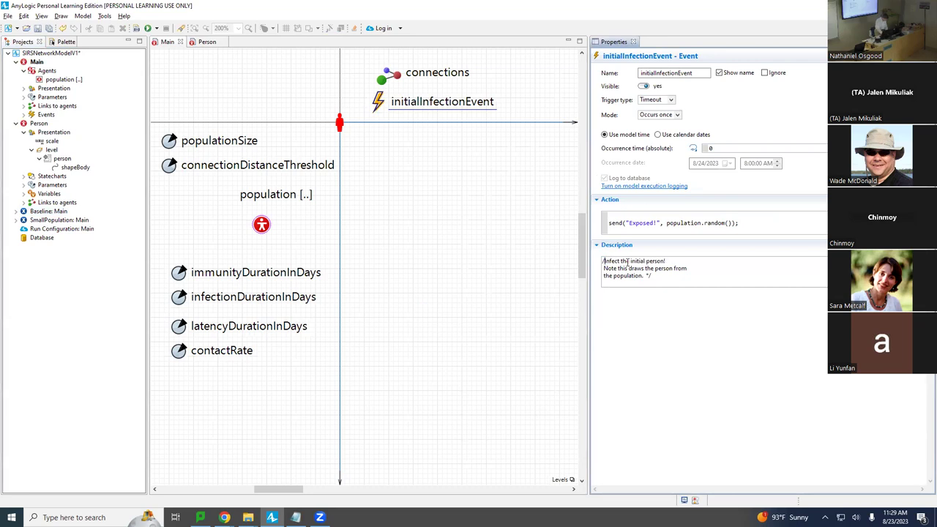
pyautogui.press('BackSpace')
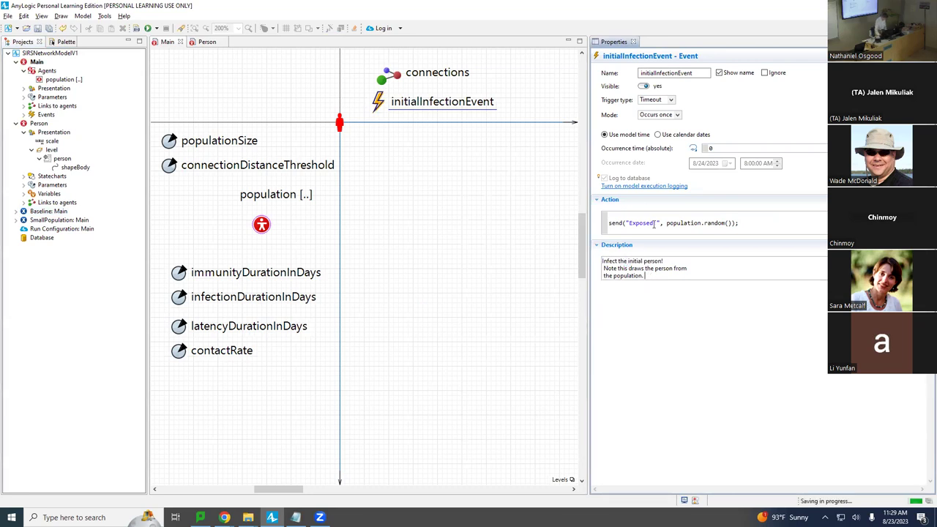
# Delete the leftover blank lines around the send call in Action and save.
pyautogui.click(633, 216)
pyautogui.press('Down')
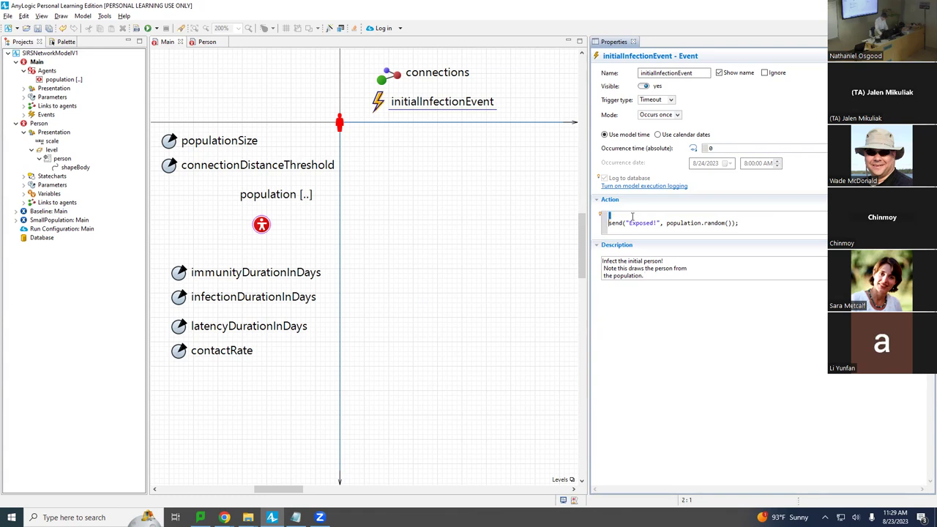
pyautogui.press('BackSpace')
pyautogui.hotkey('ctrl', 's')
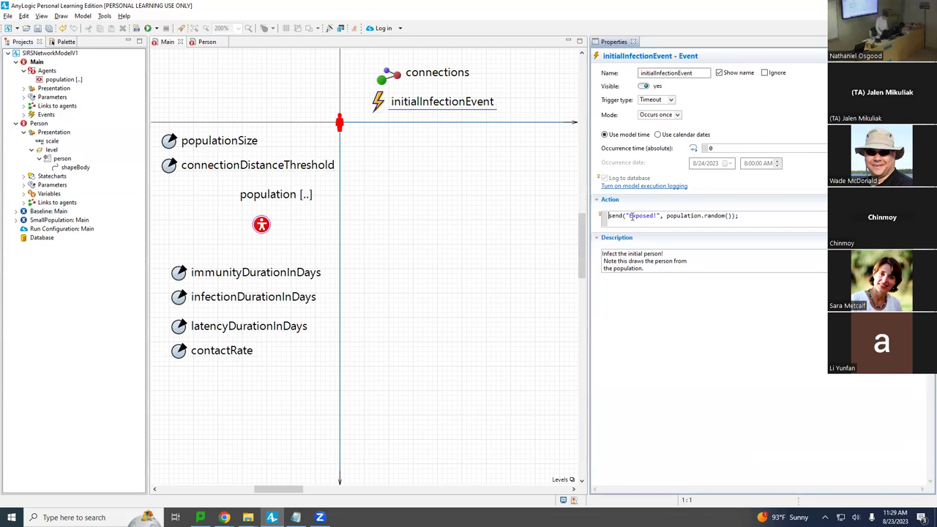
pyautogui.press('BackSpace')
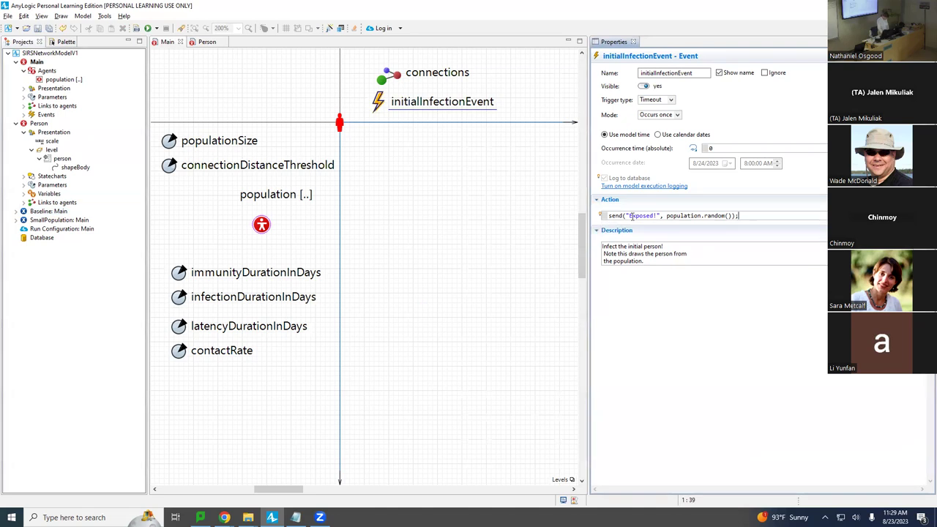
pyautogui.hotkey('ctrl', 's')
# Join the Description text into one line, keeping 'Infect the initial person!' at its start.
pyautogui.press('BackSpace')
pyautogui.press('BackSpace')
pyautogui.press('Return')
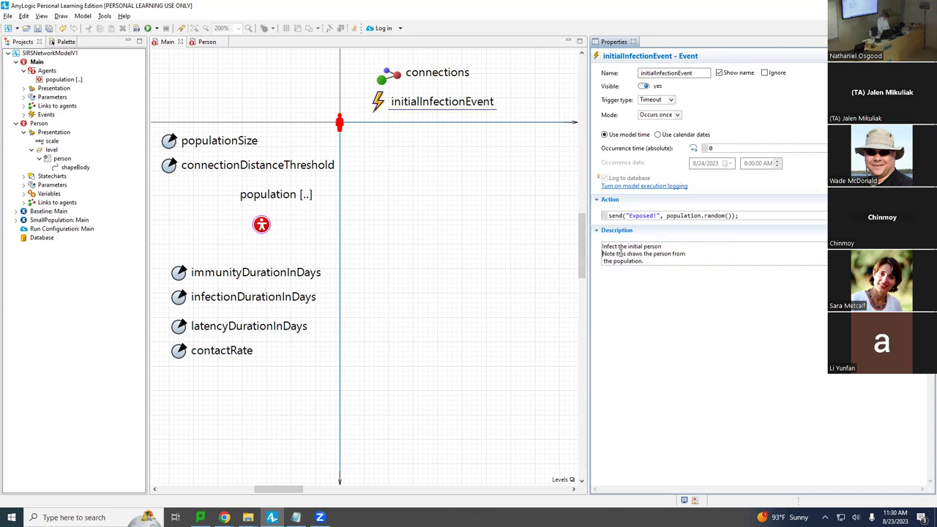
pyautogui.press('BackSpace')
pyautogui.write('!')
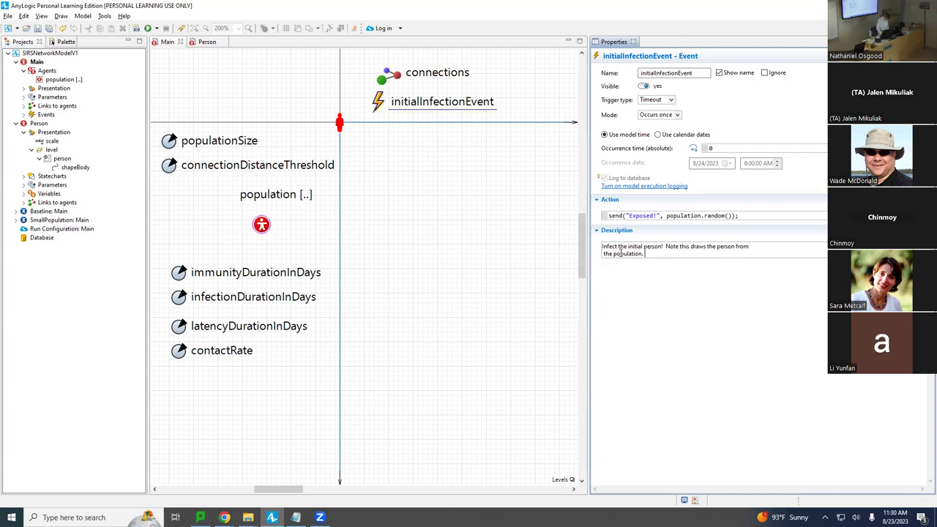
pyautogui.press('BackSpace')
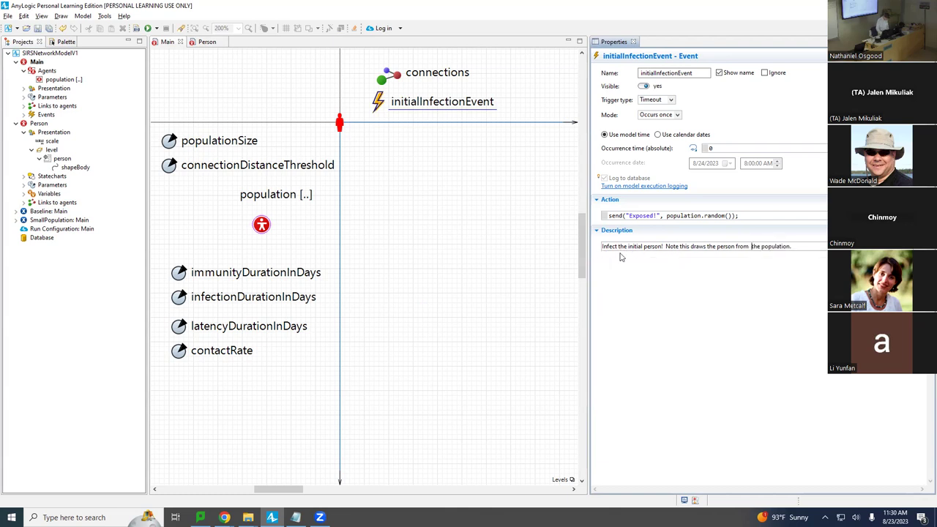
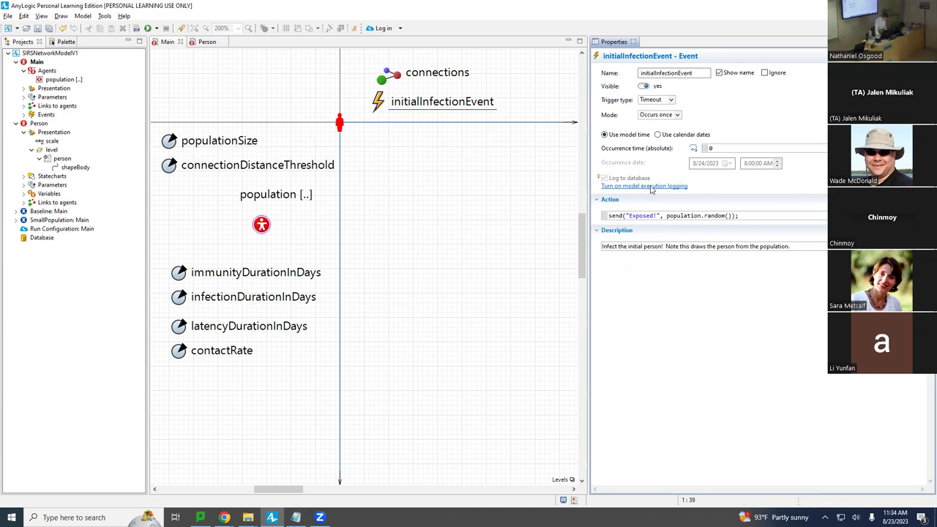
# Run the Baseline experiment and speed the simulation up to x25.
pyautogui.rightClick(37, 213)
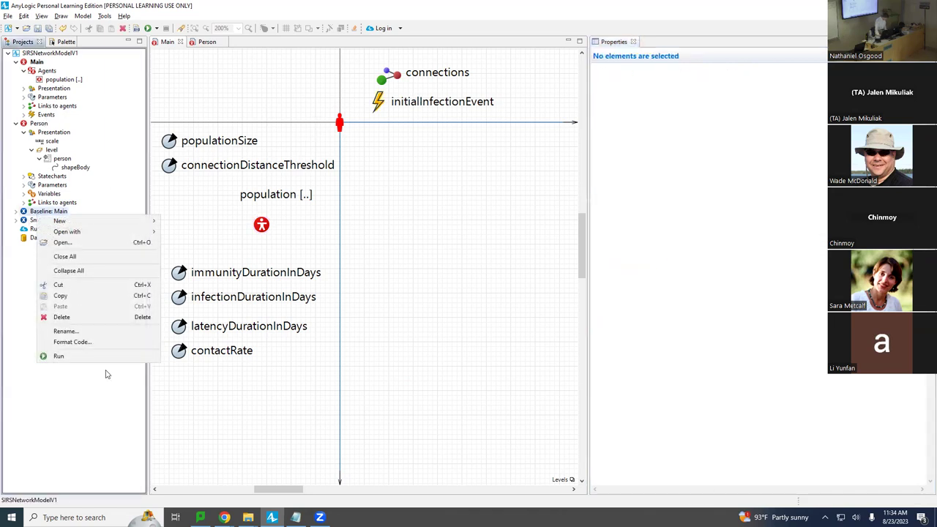
pyautogui.click(58, 355)
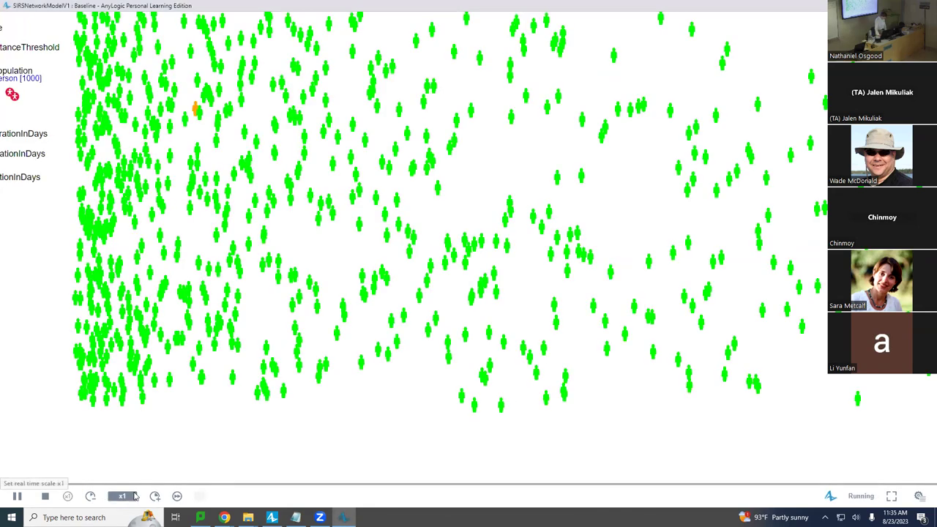
pyautogui.click(155, 497)
pyautogui.click(155, 496)
pyautogui.click(155, 496)
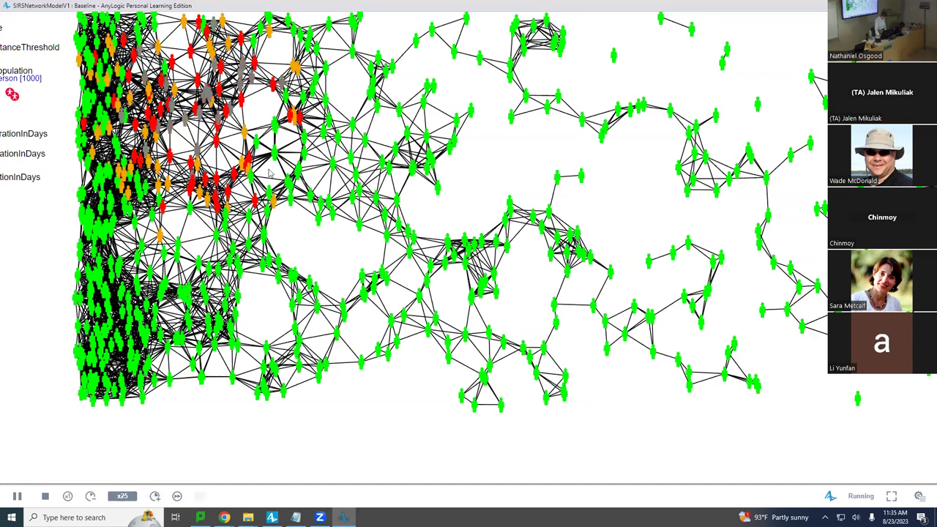
# Pan the network view to reveal the parameters, then close the running simulation.
pyautogui.scroll(3, 565, 339)
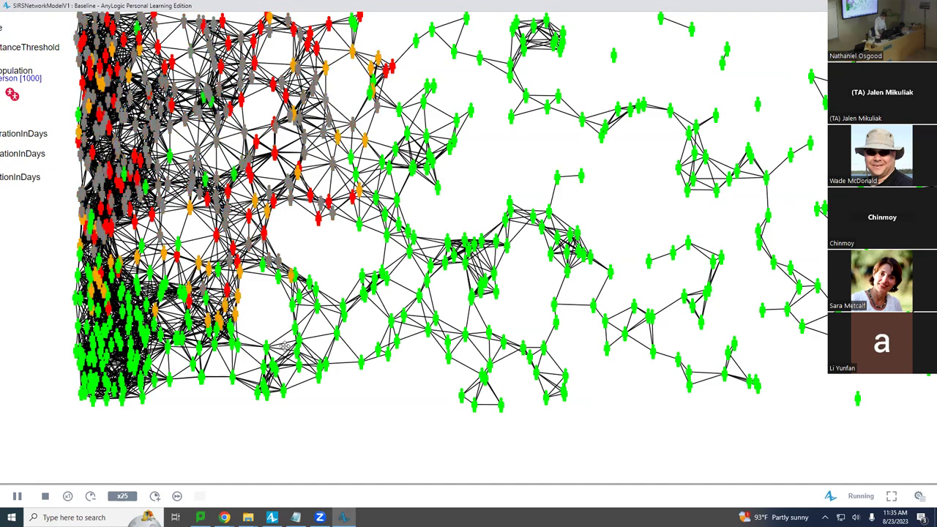
pyautogui.scroll(-3, 520, 330)
pyautogui.moveTo(724, 323); pyautogui.dragTo(783, 323)
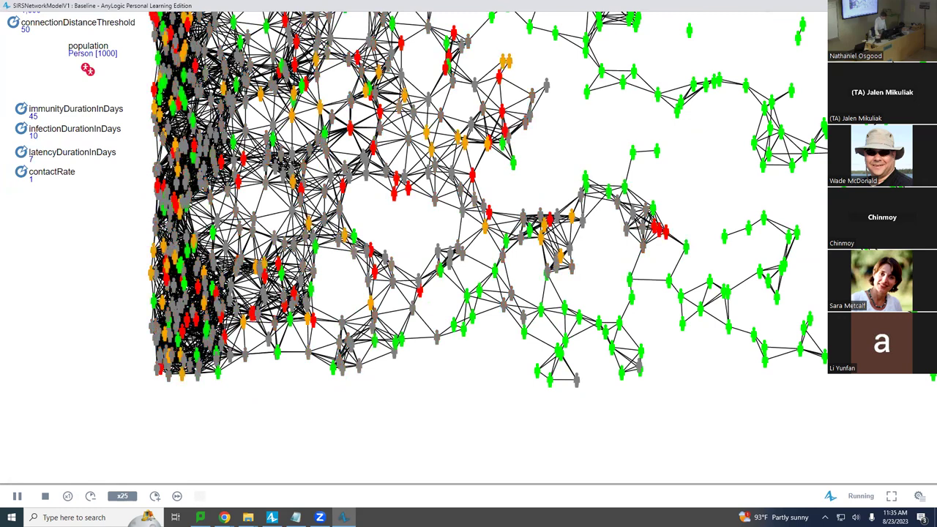
pyautogui.hotkey('alt', 'F4')
pyautogui.rightClick(40, 212)
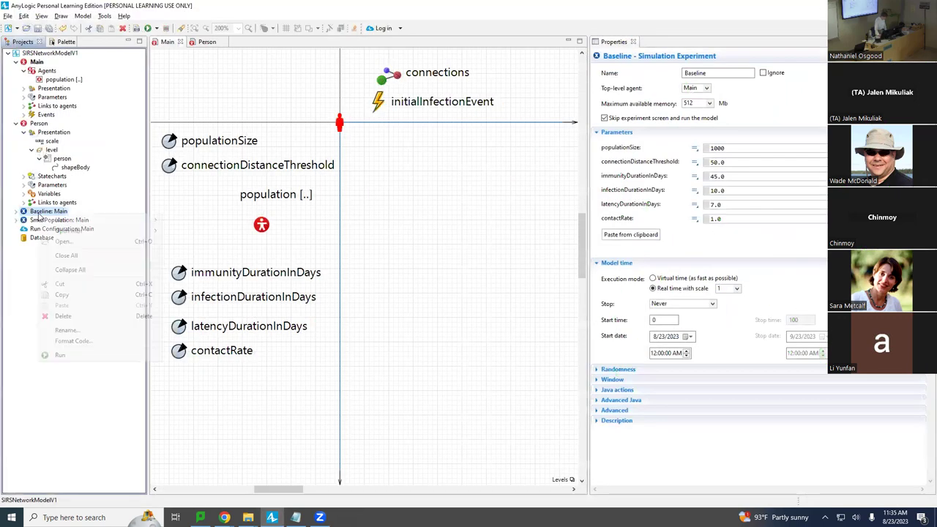
pyautogui.click(81, 356)
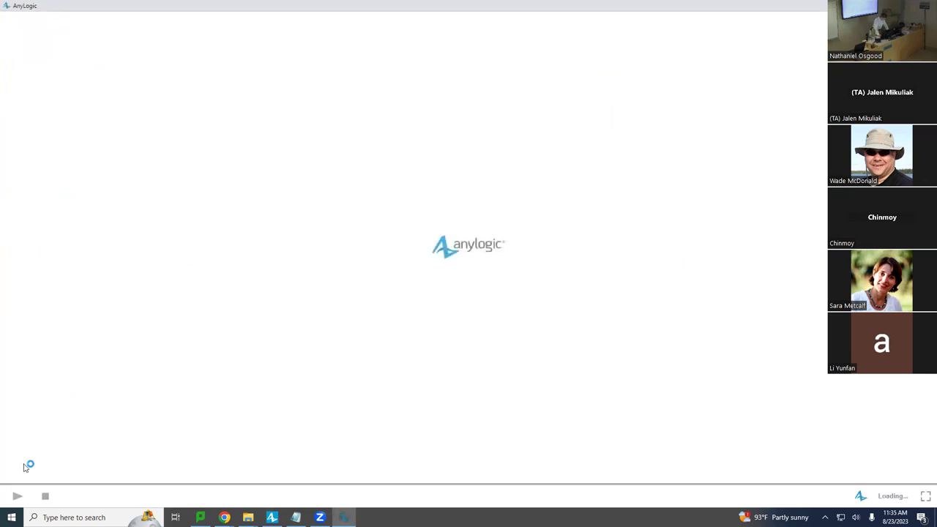
pyautogui.click(18, 496)
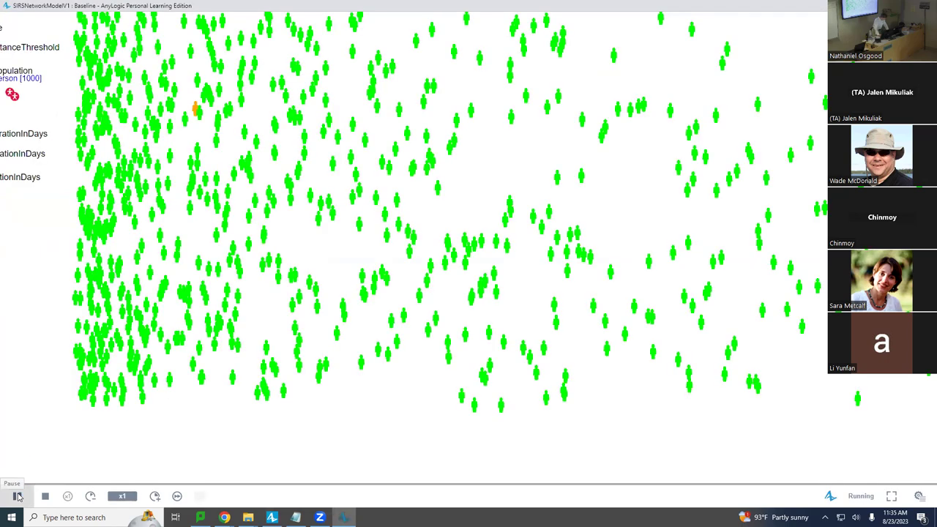
pyautogui.click(154, 496)
pyautogui.click(155, 497)
pyautogui.click(154, 496)
pyautogui.click(91, 496)
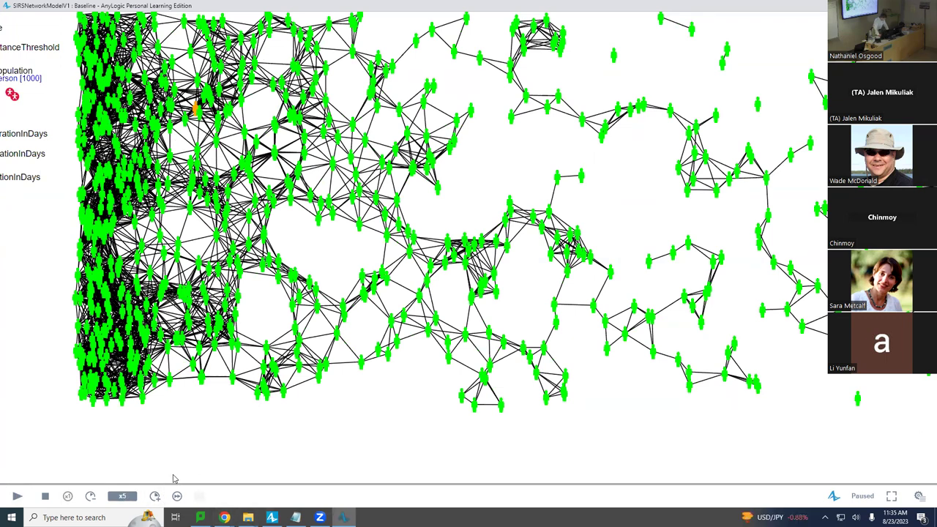
pyautogui.click(151, 497)
pyautogui.click(154, 496)
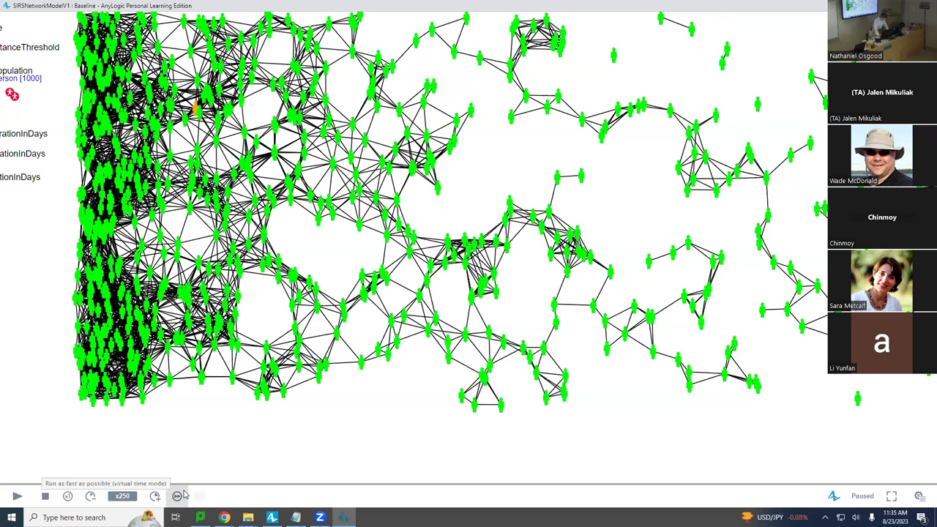
pyautogui.click(180, 496)
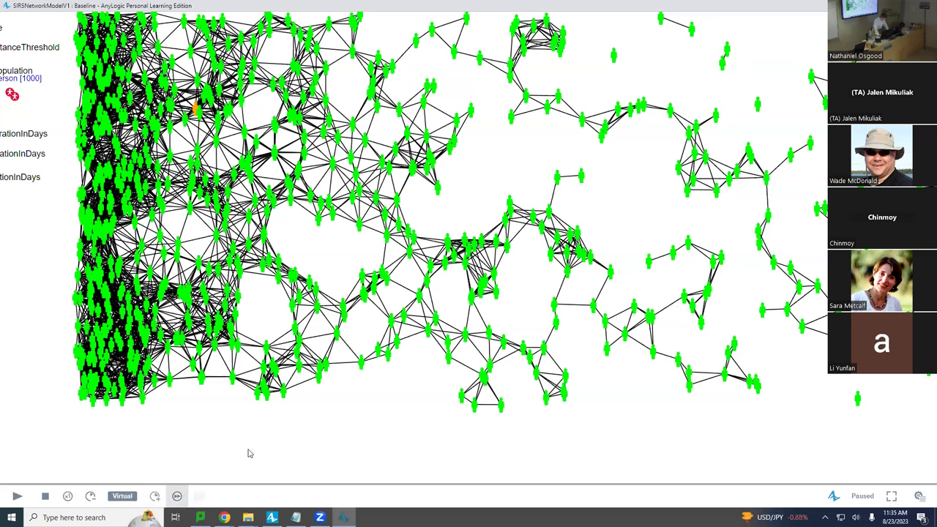
pyautogui.click(16, 495)
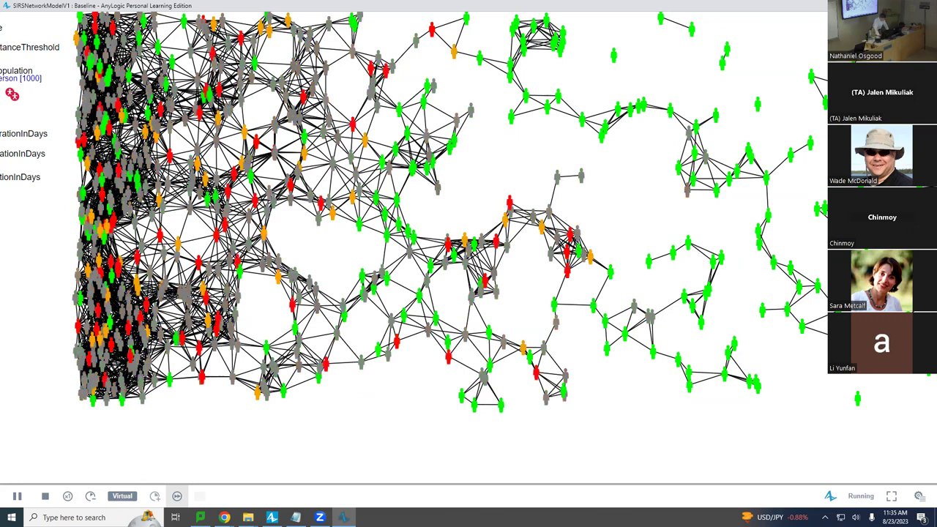
pyautogui.hotkey('alt', 'F4')
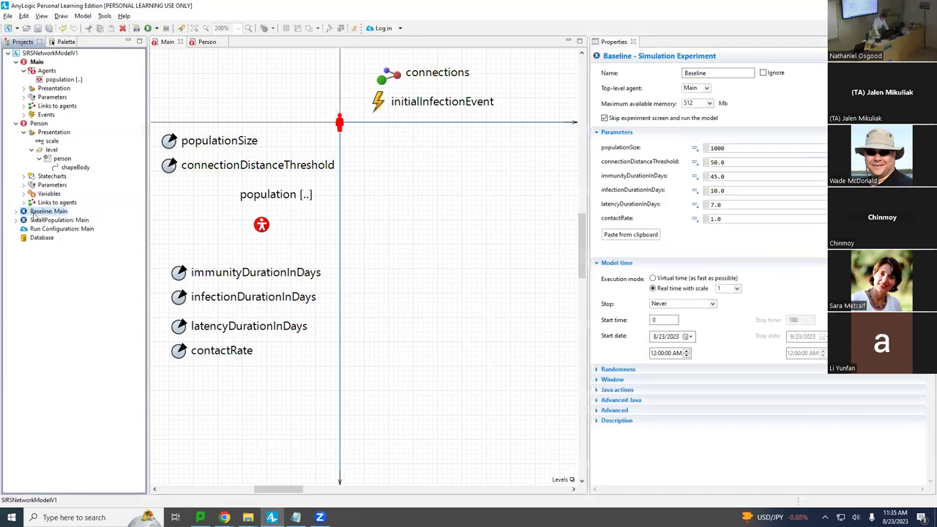
# Set Baseline's Randomness to Random seed (unique simulation runs).
pyautogui.click(598, 369)
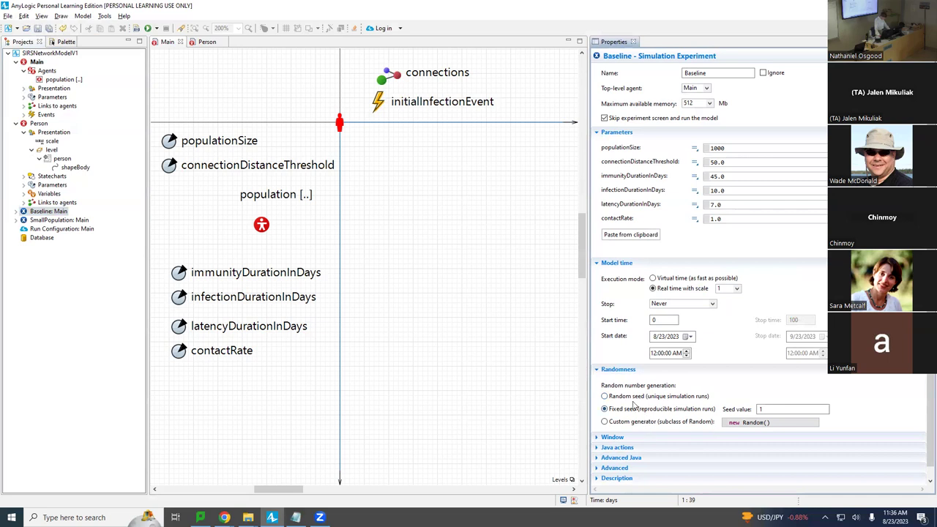
pyautogui.click(623, 396)
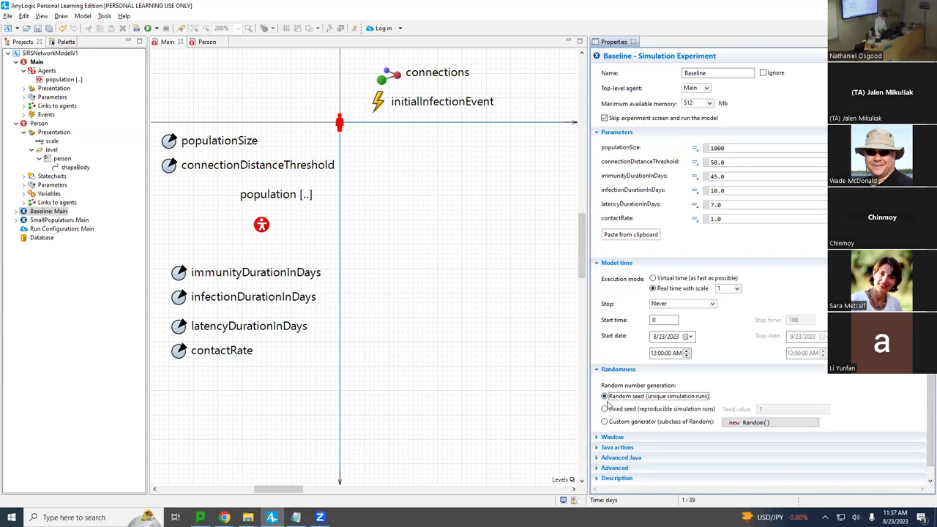
pyautogui.rightClick(46, 212)
pyautogui.click(66, 353)
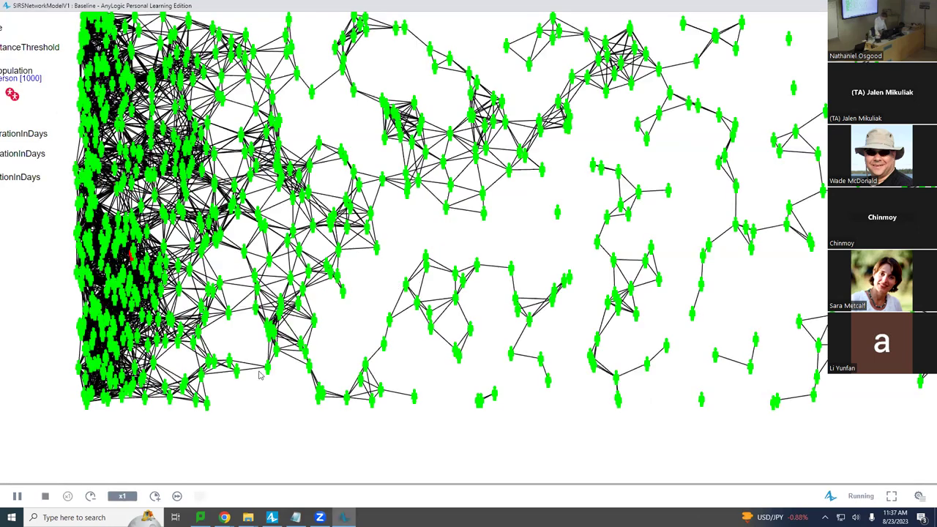
pyautogui.click(155, 496)
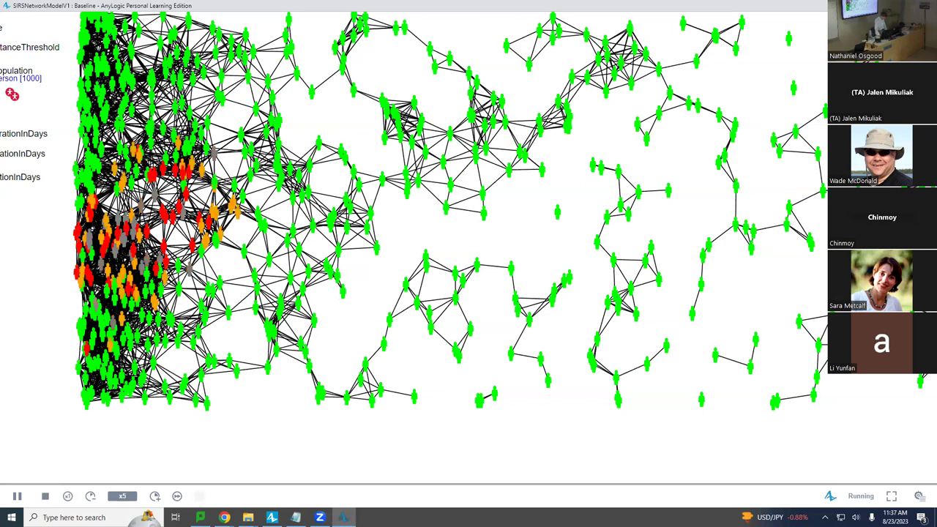
pyautogui.hotkey('alt', 'F4')
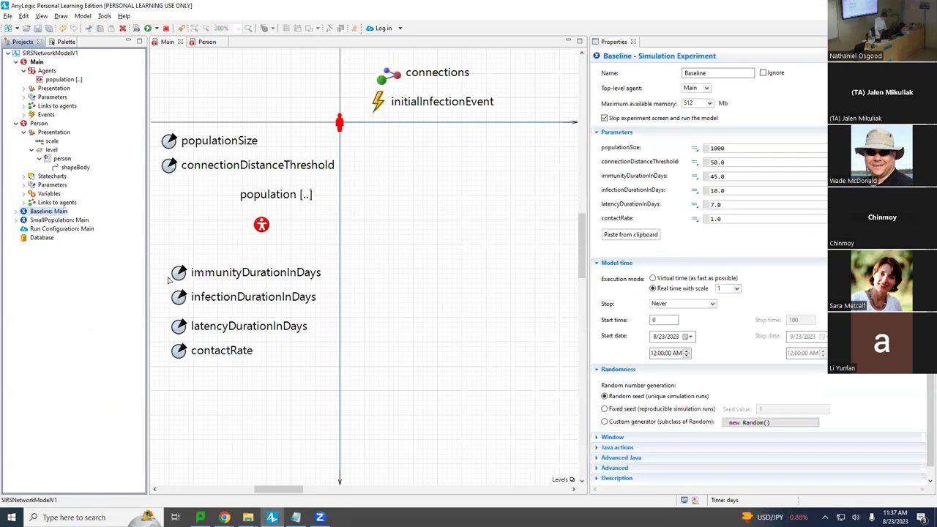
pyautogui.rightClick(57, 212)
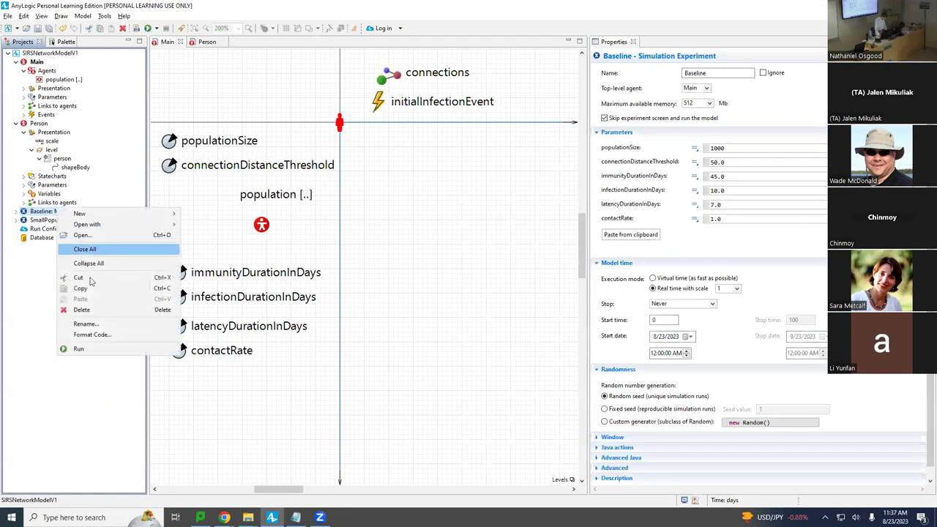
pyautogui.click(115, 349)
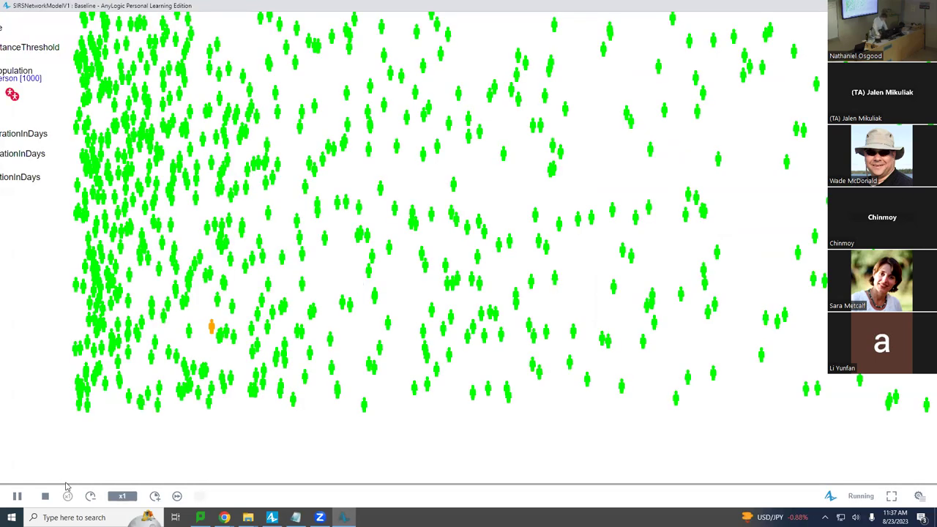
pyautogui.click(155, 495)
pyautogui.click(155, 495)
pyautogui.click(154, 495)
pyautogui.click(154, 495)
pyautogui.click(154, 495)
pyautogui.click(154, 495)
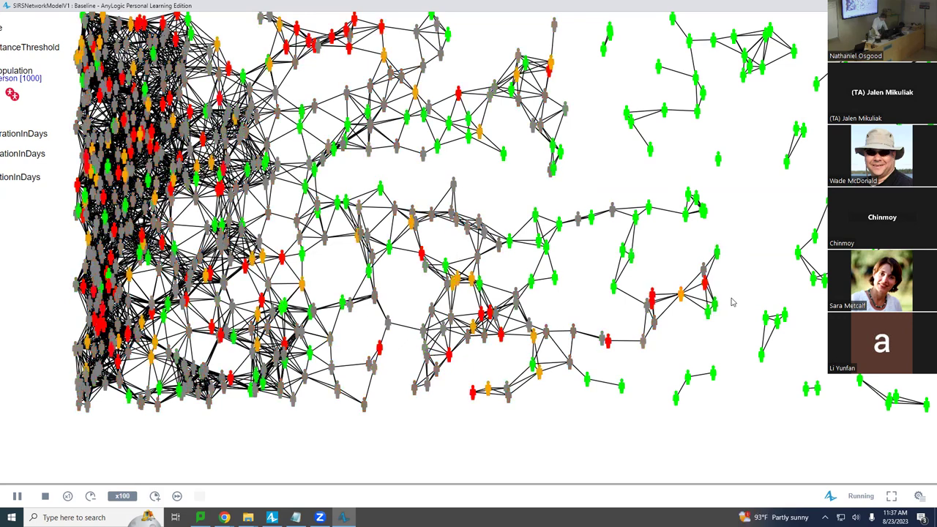
pyautogui.moveTo(732, 302); pyautogui.dragTo(466, 379)
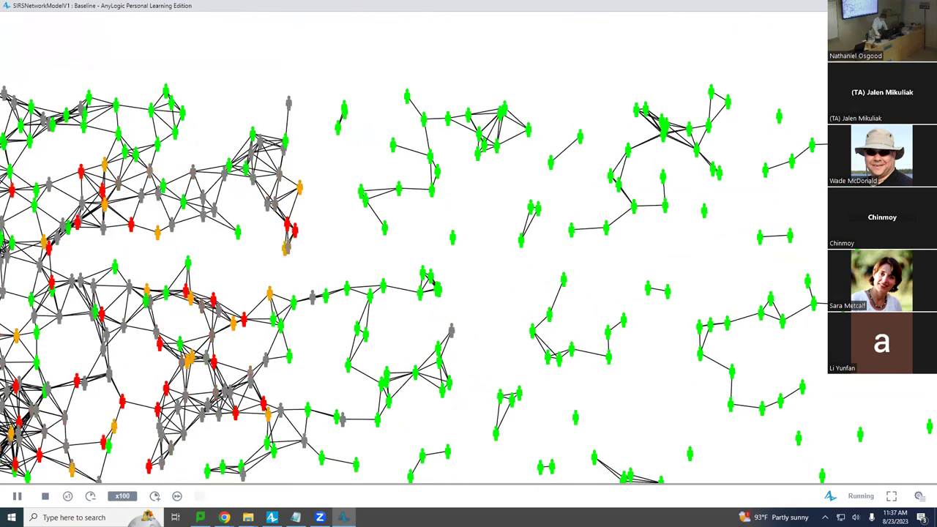
pyautogui.moveTo(607, 279); pyautogui.dragTo(663, 234)
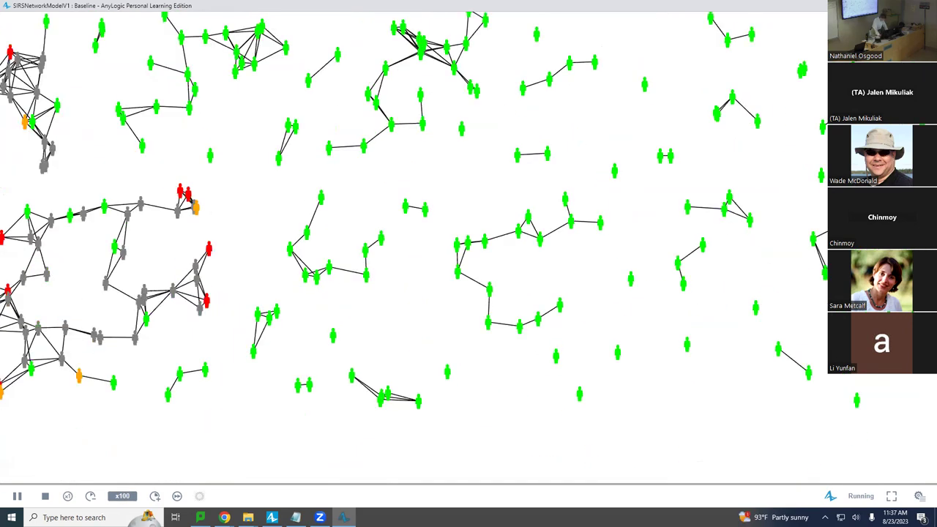
pyautogui.moveTo(307, 220); pyautogui.dragTo(437, 217)
pyautogui.moveTo(563, 328); pyautogui.dragTo(615, 332)
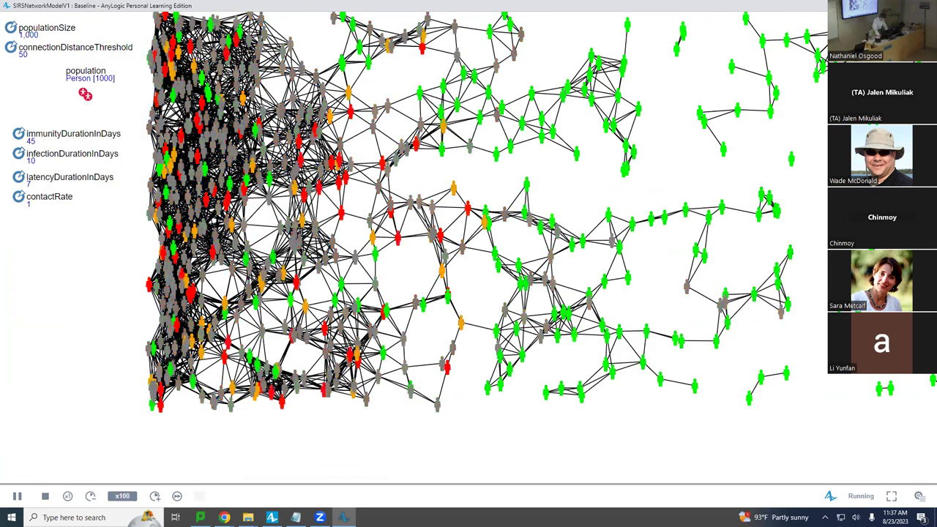
pyautogui.hotkey('alt', 'F4')
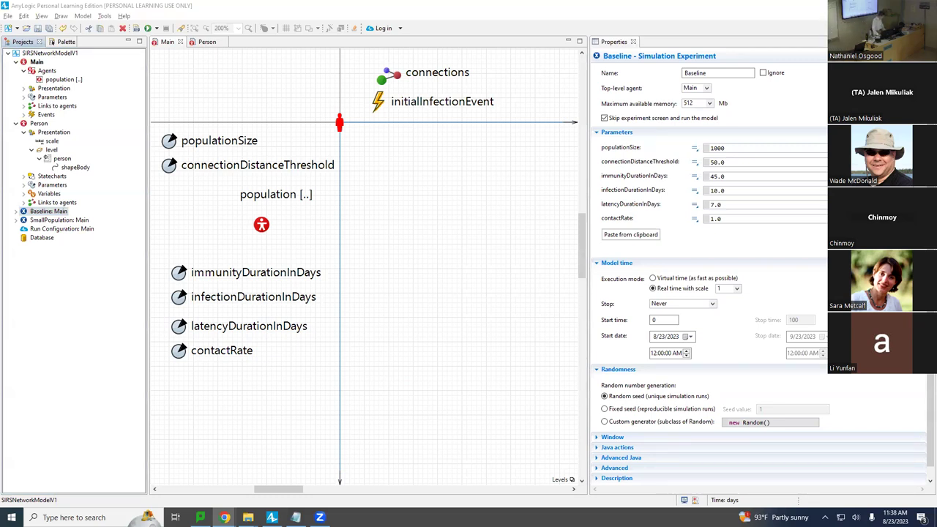
# Mark initialInfectionEvent as Ignore so it no longer fires.
pyautogui.click(380, 104)
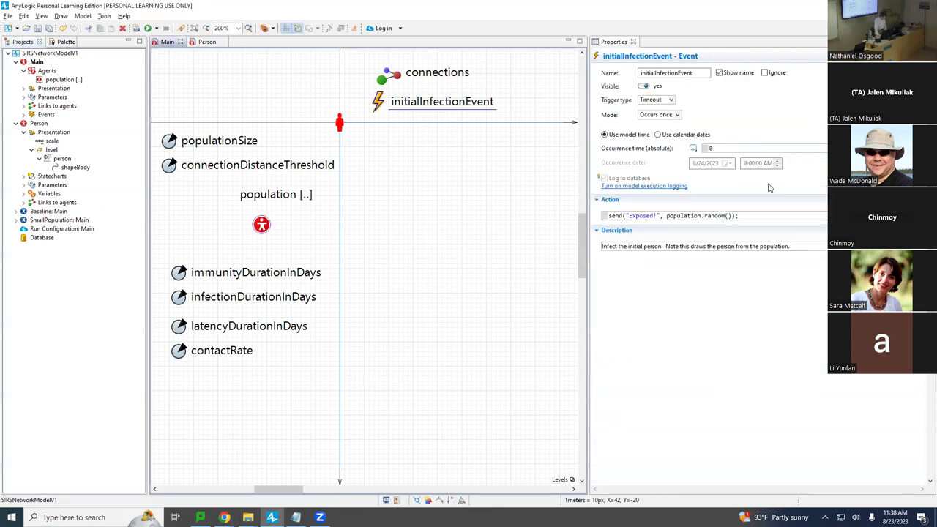
pyautogui.moveTo(758, 219); pyautogui.dragTo(609, 203)
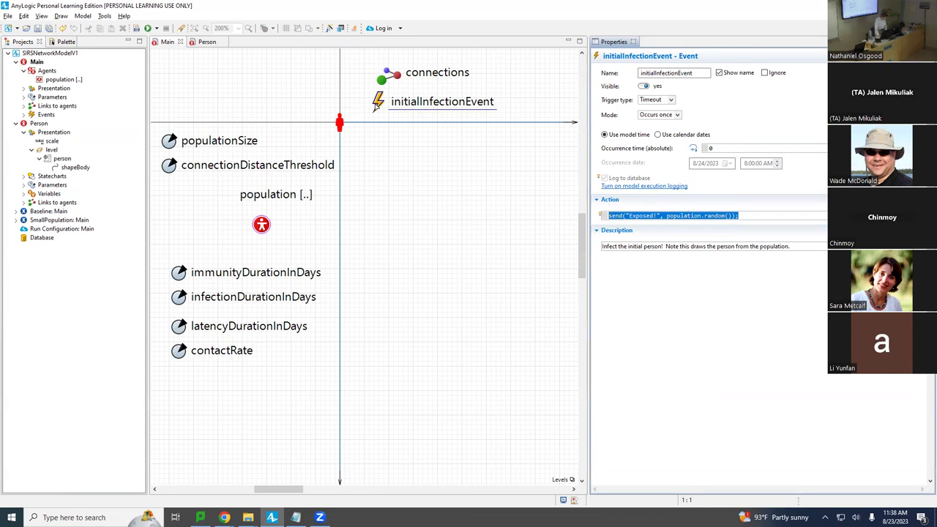
pyautogui.click(377, 105)
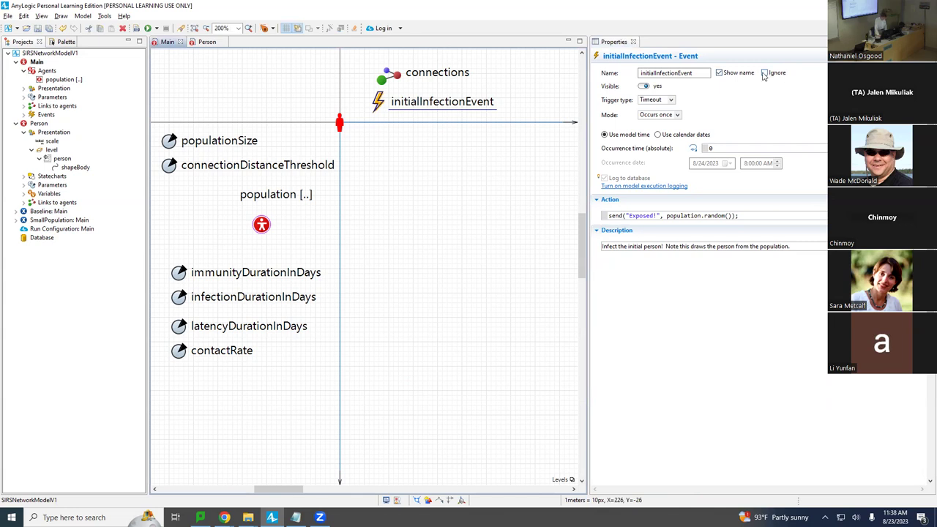
pyautogui.click(763, 73)
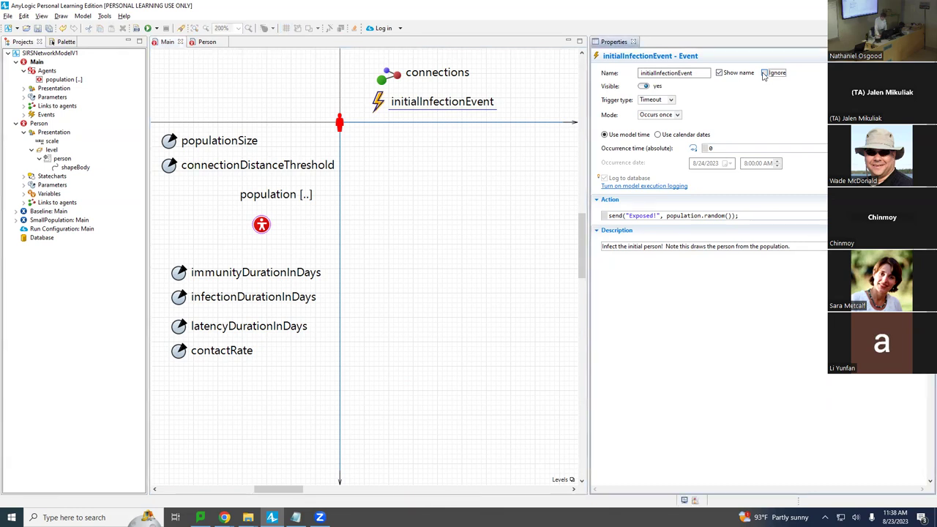
pyautogui.click(763, 74)
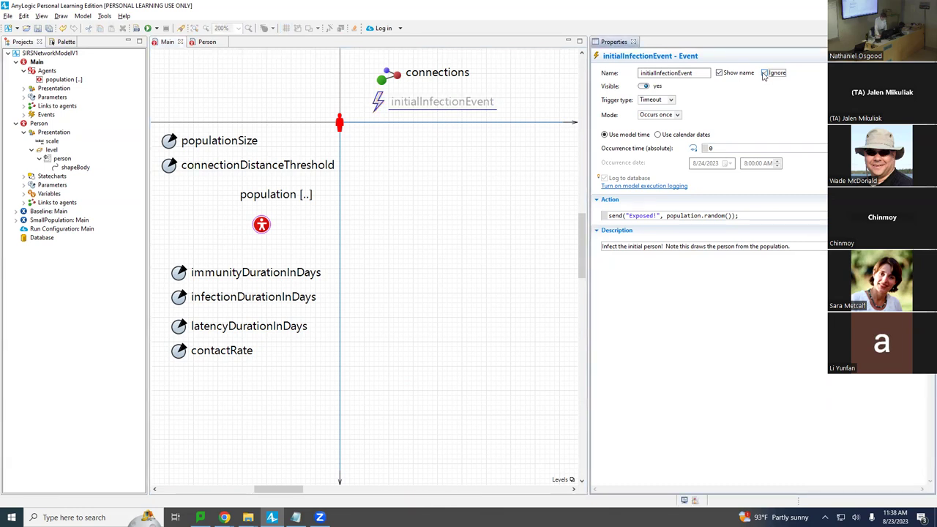
pyautogui.click(763, 74)
pyautogui.click(763, 74)
pyautogui.click(765, 74)
pyautogui.click(765, 74)
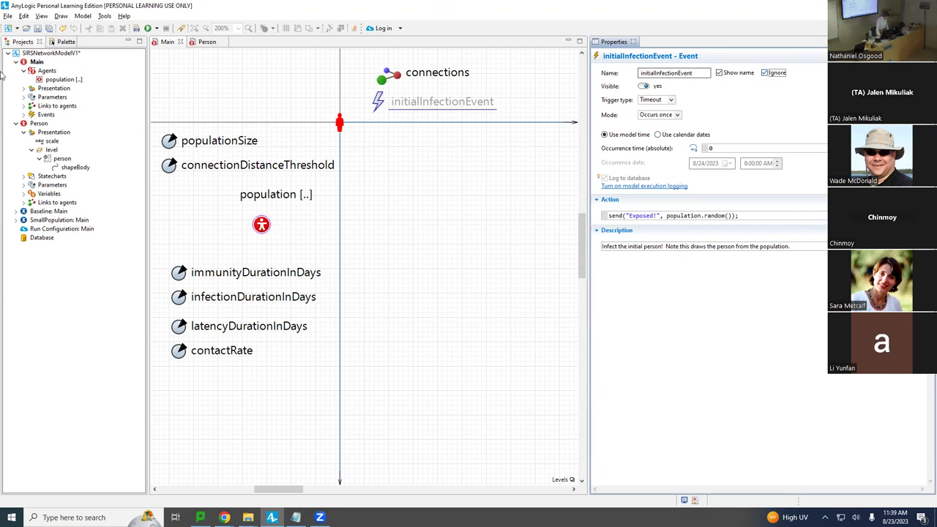
# Show the Person statechart and save the model as SIRSNetworkModelV2.
pyautogui.click(201, 42)
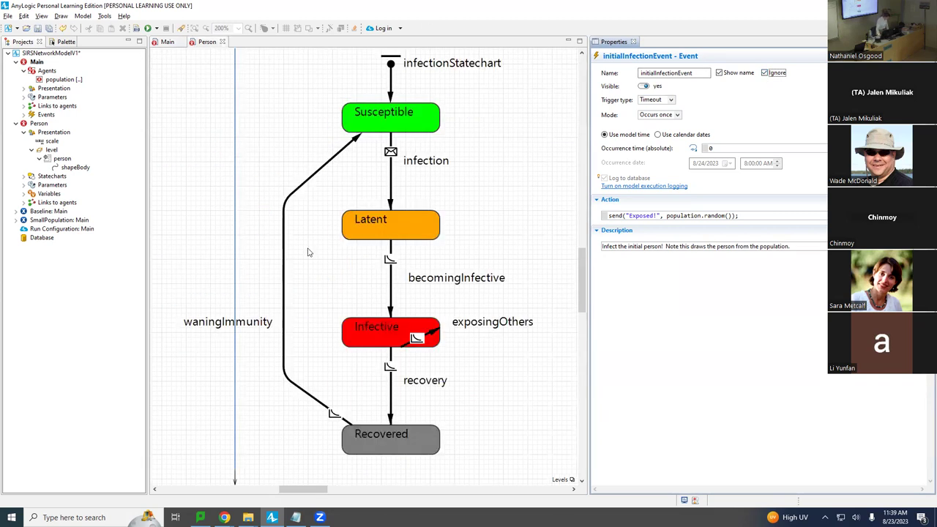
pyautogui.click(503, 254)
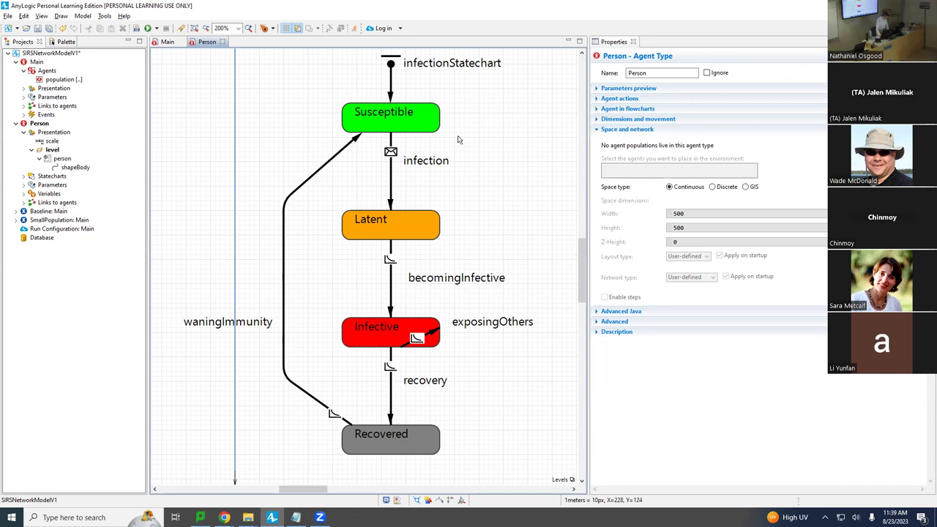
pyautogui.scroll(3, 458, 139)
pyautogui.scroll(-2, 458, 139)
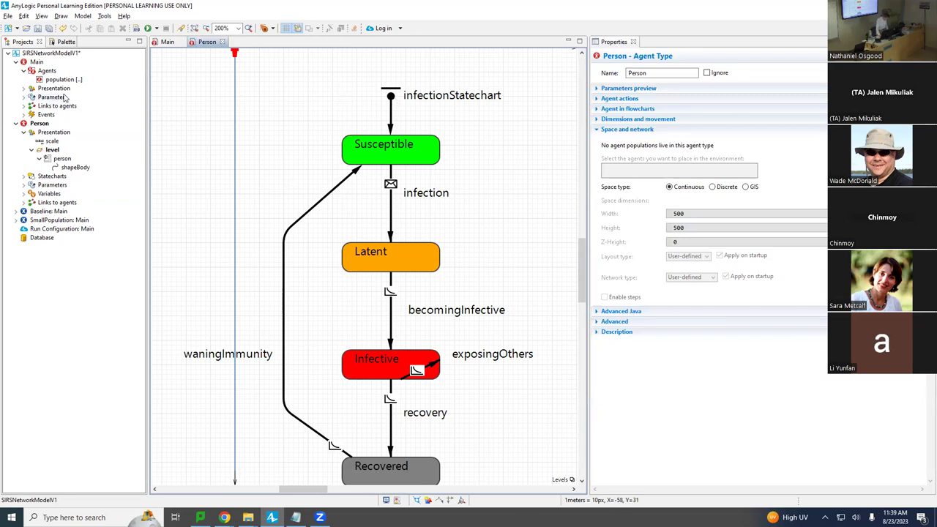
pyautogui.hotkey('alt', 'f')
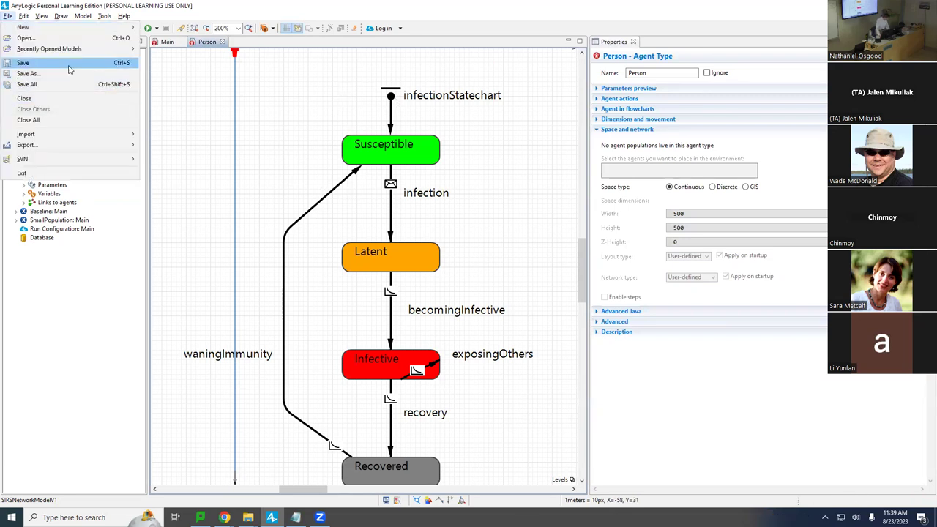
pyautogui.click(74, 75)
pyautogui.press('End')
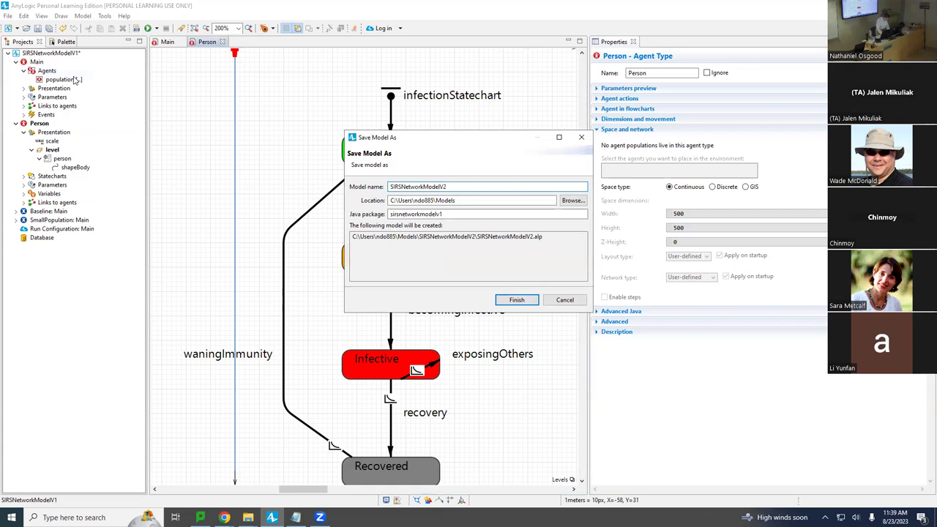
pyautogui.press('Return')
pyautogui.hotkey('alt', 'Tab')
pyautogui.hotkey('alt', 'Tab')
pyautogui.hotkey('alt', 'Tab')
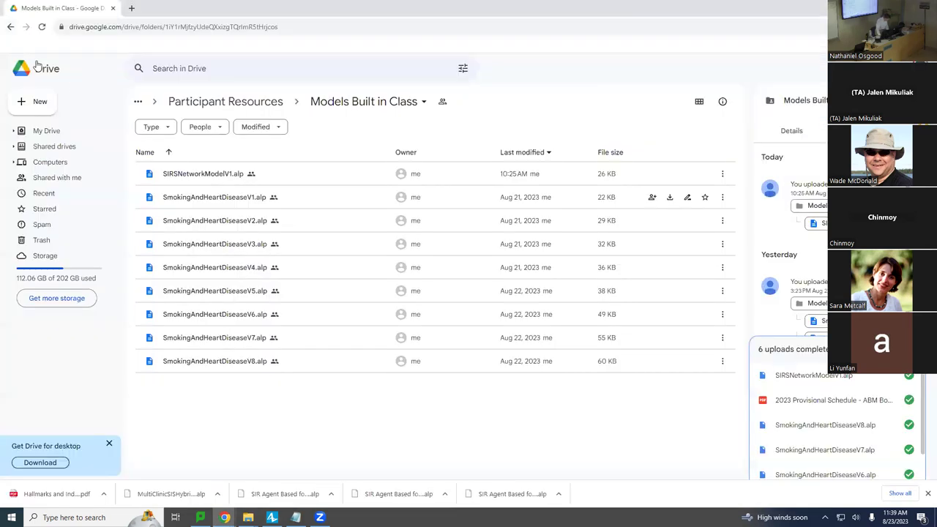
# Upload SIRSNetworkModelV2.alp from Models > SIRSNetworkModelV2 to the Drive folder.
pyautogui.click(33, 101)
pyautogui.click(258, 129)
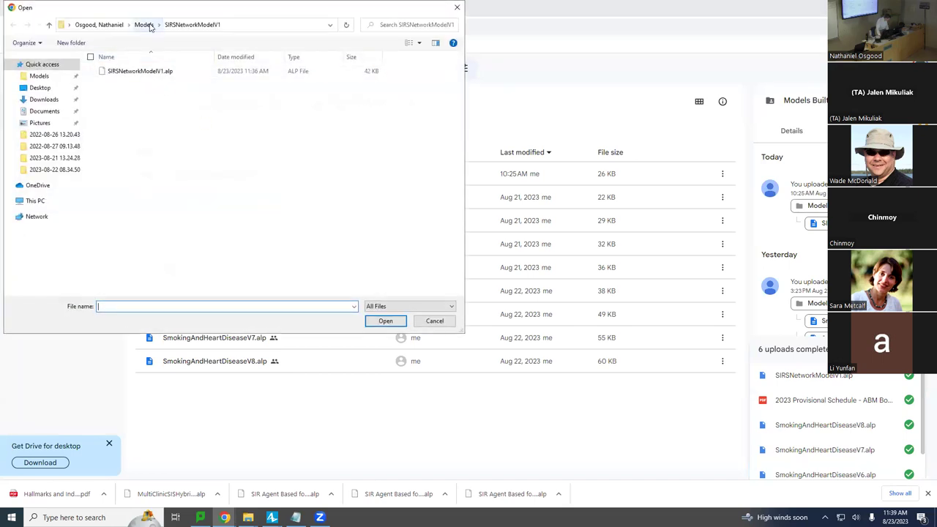
pyautogui.click(144, 25)
pyautogui.doubleClick(128, 76)
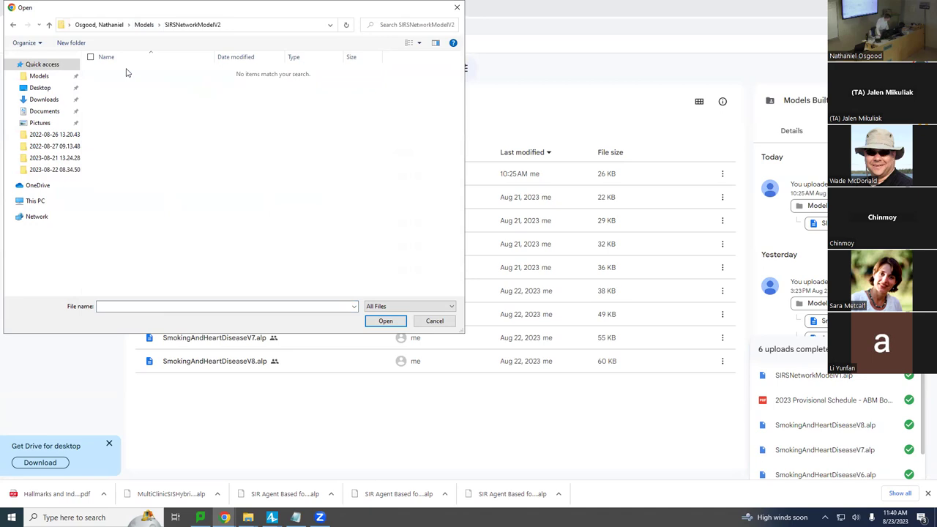
pyautogui.doubleClick(165, 73)
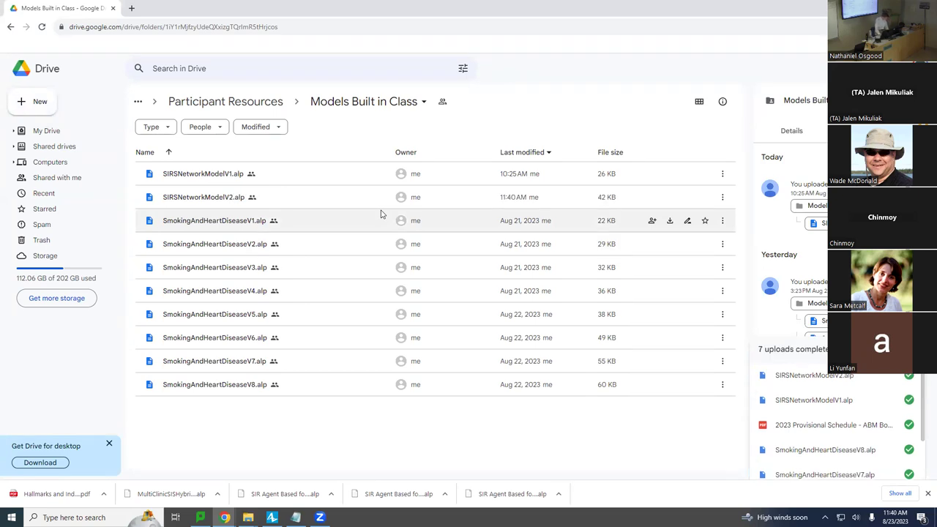
pyautogui.hotkey('alt', 'Tab')
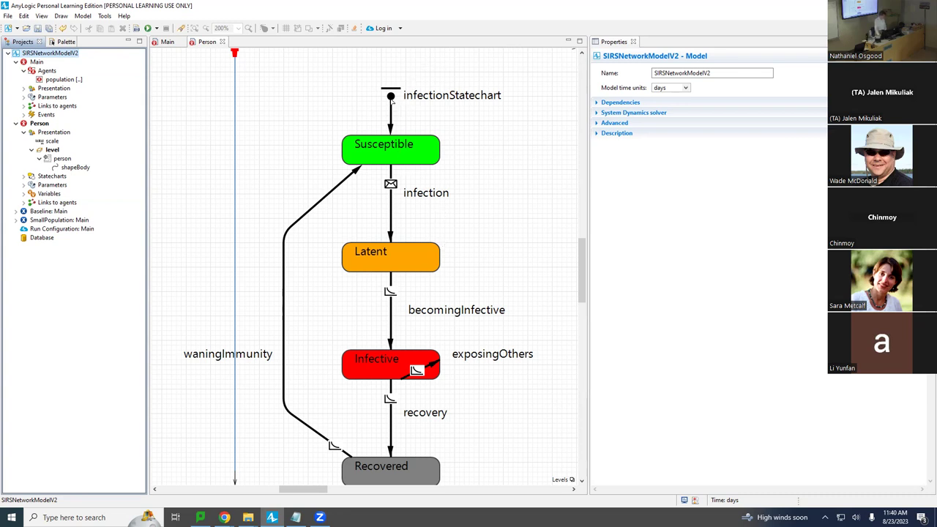
# Detach the Person statechart's entry arrow from the Susceptible state.
pyautogui.click(393, 103)
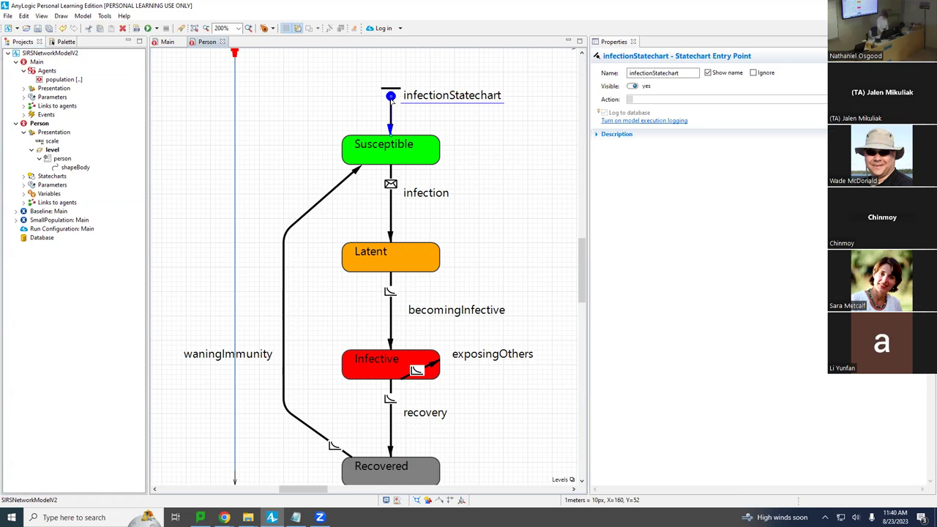
pyautogui.moveTo(391, 98); pyautogui.dragTo(391, 63)
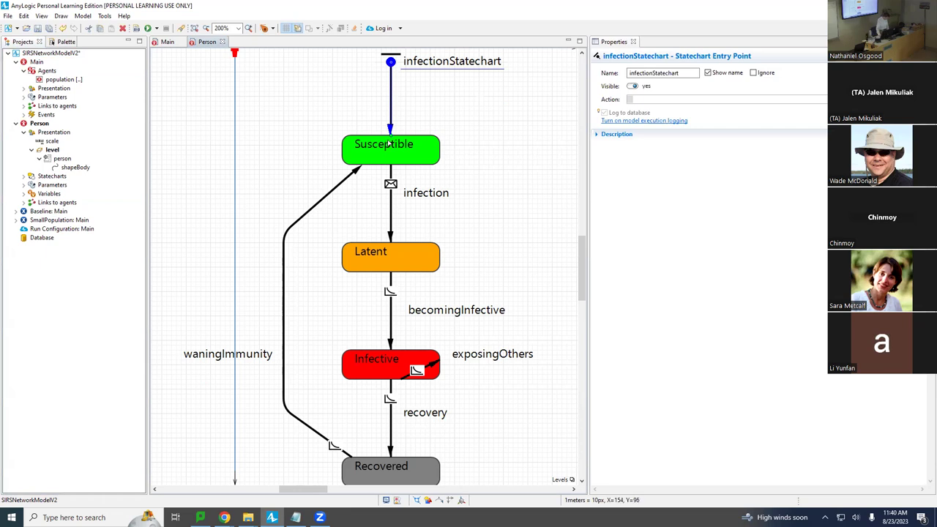
pyautogui.moveTo(392, 135); pyautogui.dragTo(391, 101)
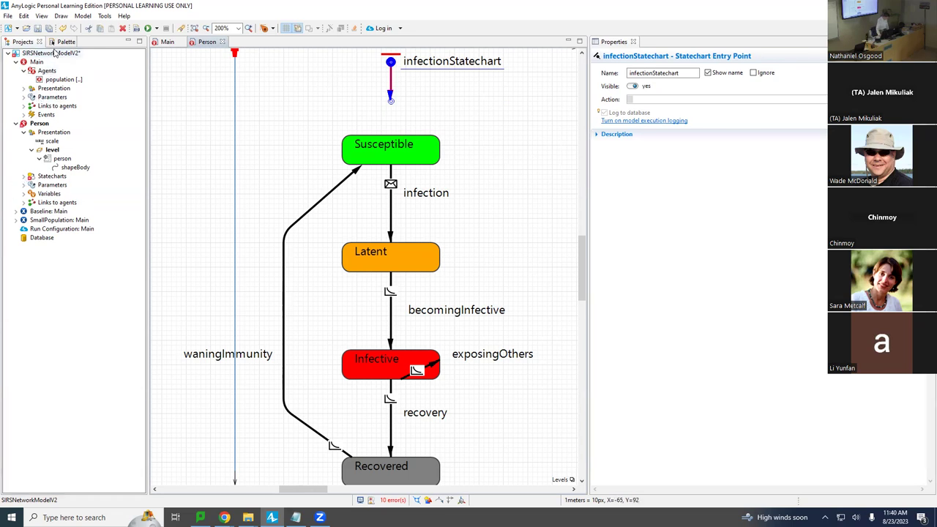
pyautogui.click(277, 290)
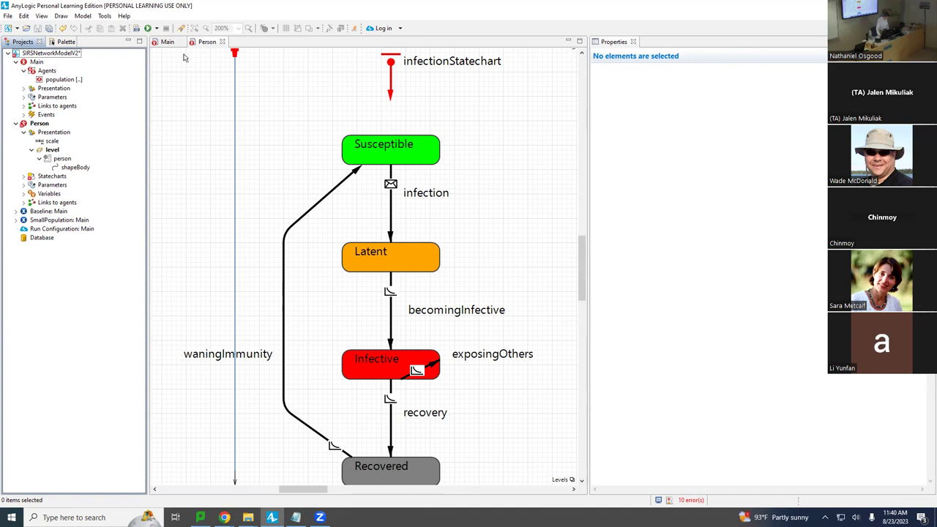
pyautogui.click(160, 43)
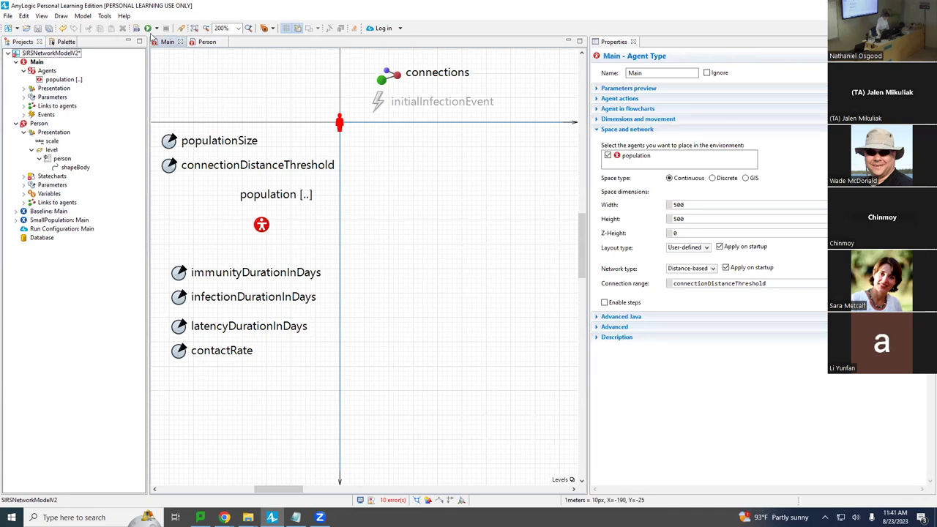
# Reattach the Person statechart's entry arrow to the Susceptible state.
pyautogui.click(207, 42)
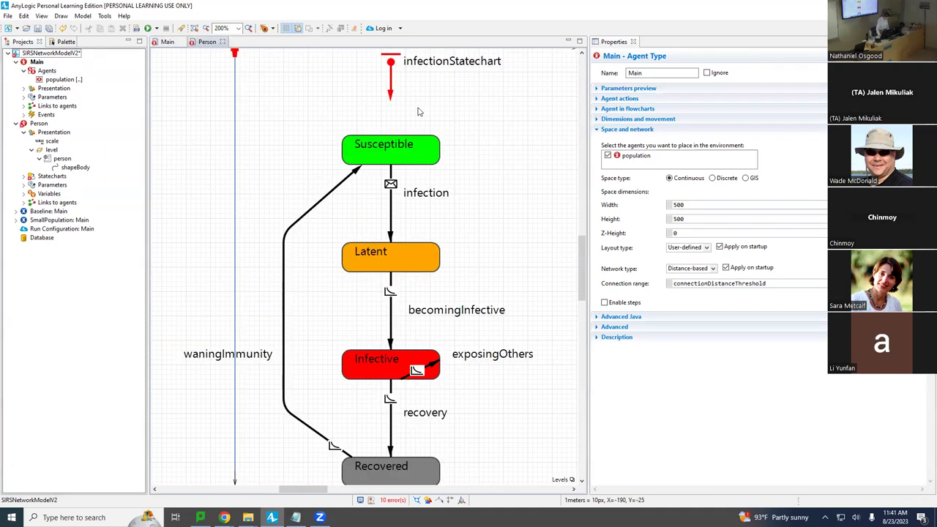
pyautogui.click(390, 103)
pyautogui.moveTo(390, 130); pyautogui.dragTo(390, 139)
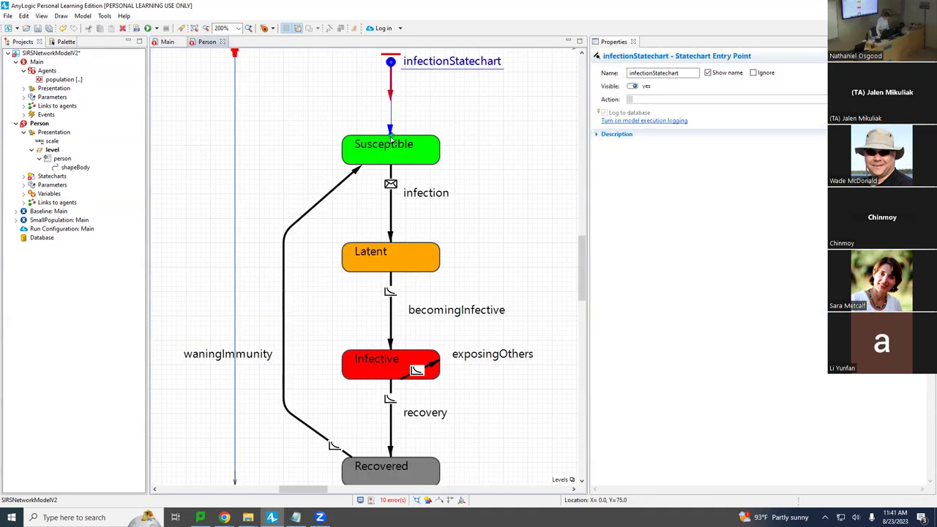
# Add a Main parameter initialFractionInfective with default value 0.01 and save.
pyautogui.click(167, 42)
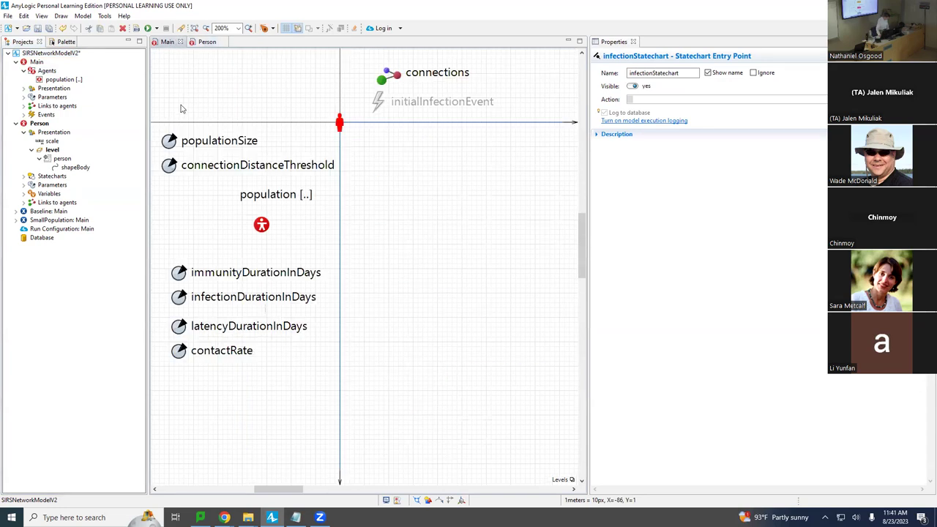
pyautogui.click(64, 42)
pyautogui.moveTo(41, 91); pyautogui.dragTo(179, 376)
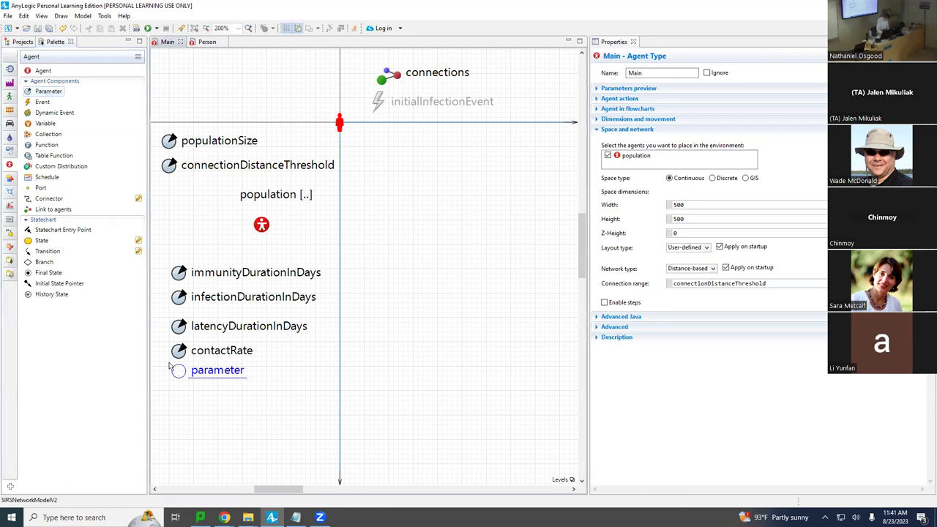
pyautogui.write('initial')
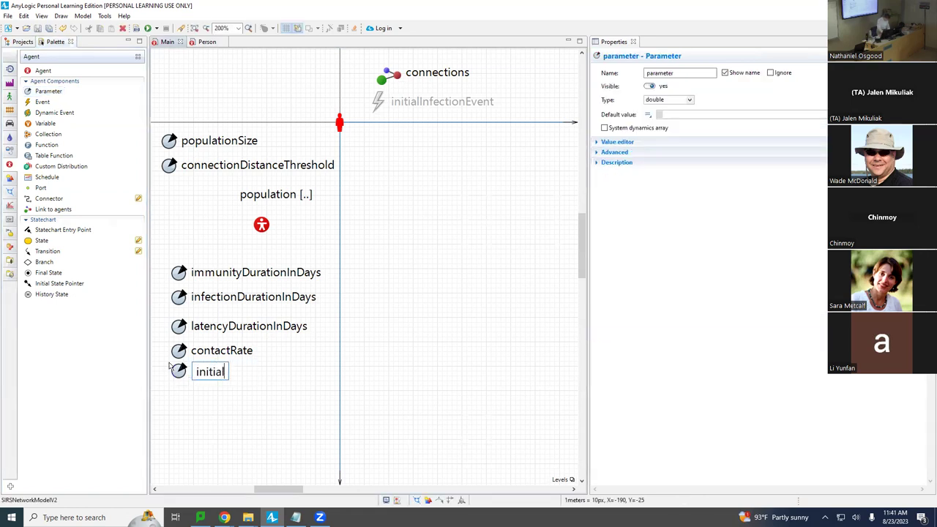
pyautogui.write('FractionInfec')
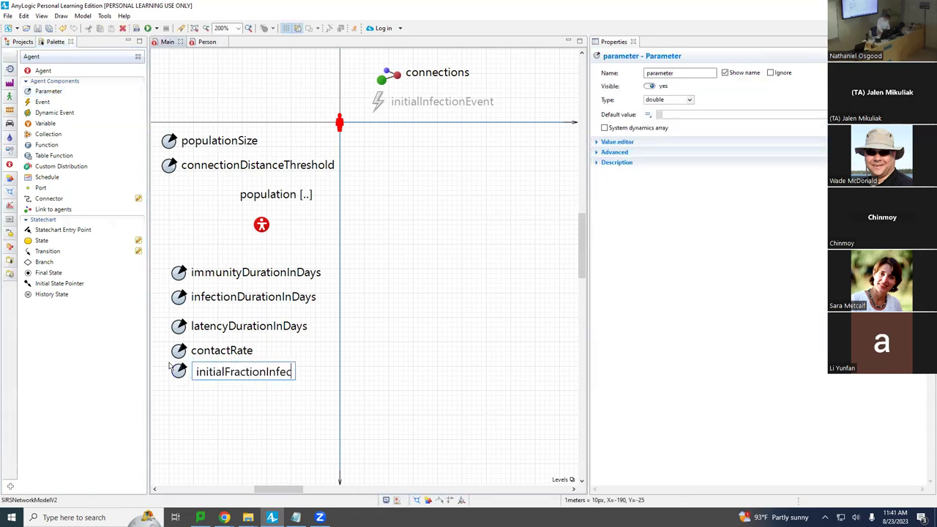
pyautogui.write('tiove')
pyautogui.press('Return')
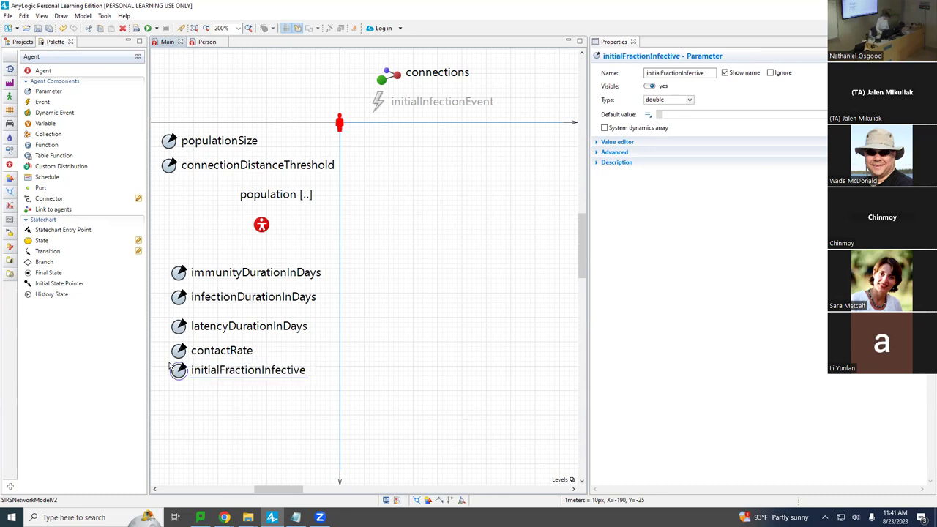
pyautogui.click(679, 115)
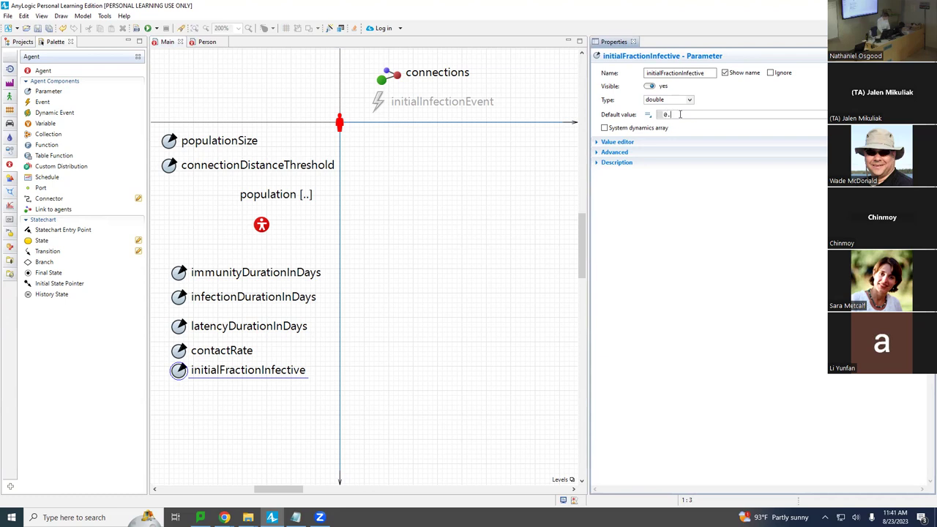
pyautogui.hotkey('ctrl', 's')
pyautogui.hotkey('ctrl', 's')
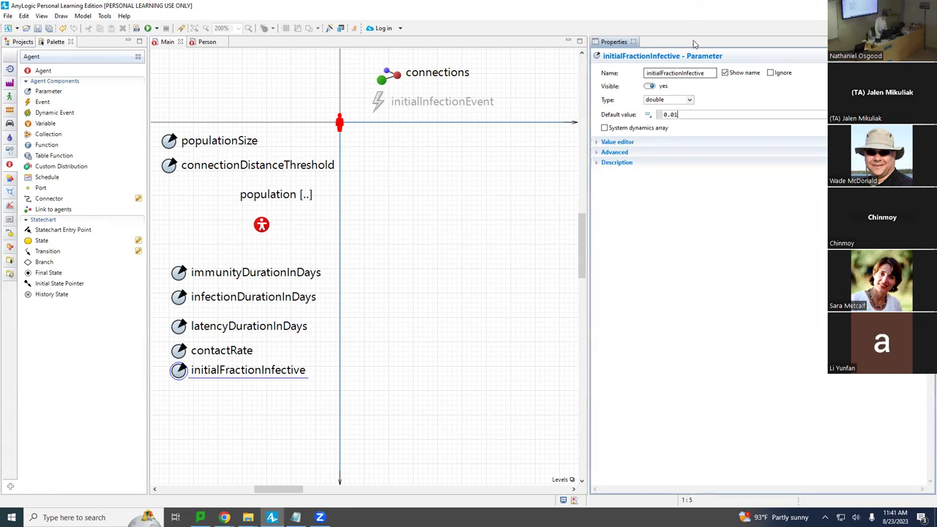
# Rename the parameter from initialFractionInfective to initialProportionInfective.
pyautogui.rightClick(684, 73)
pyautogui.press('Escape')
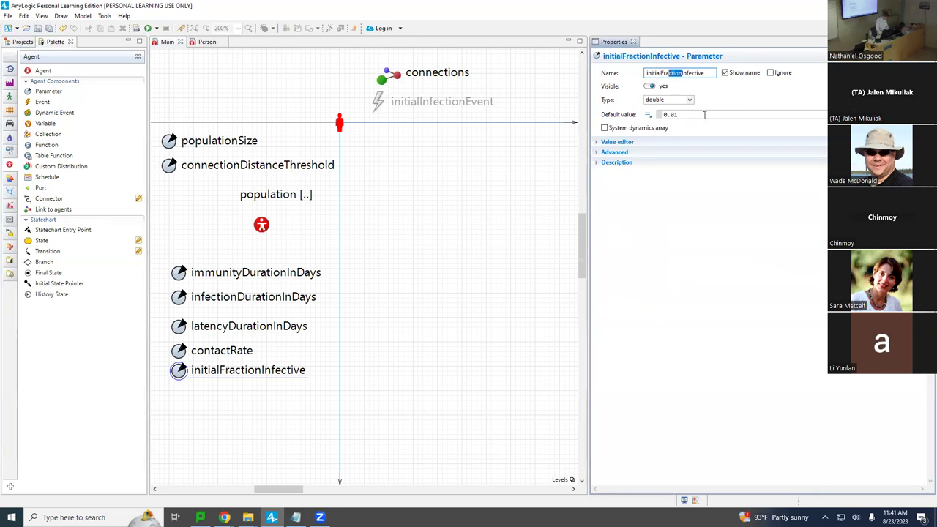
pyautogui.hotkey('shift', 'Left')
pyautogui.write('Proportion')
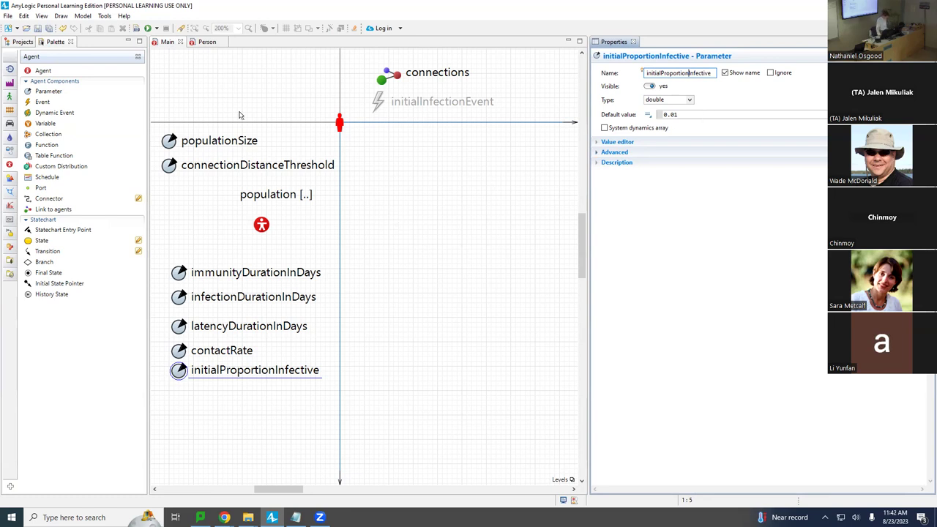
pyautogui.click(205, 42)
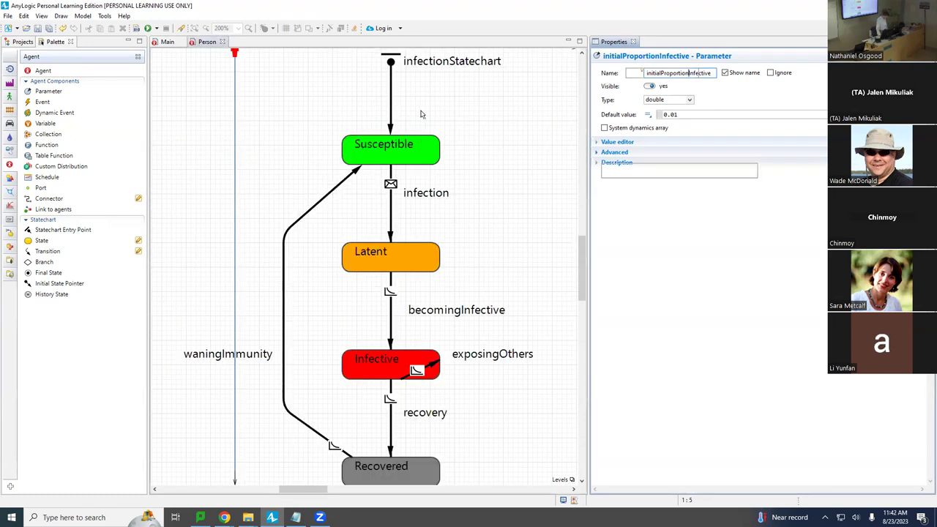
# Shorten the entry arrow and place a Branch just below the entry point.
pyautogui.click(421, 115)
pyautogui.click(391, 118)
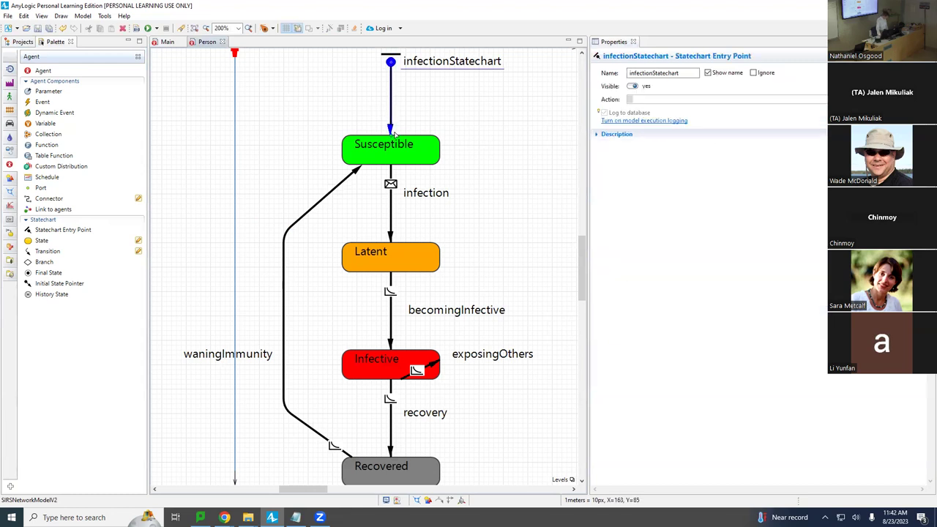
pyautogui.moveTo(391, 130); pyautogui.dragTo(391, 89)
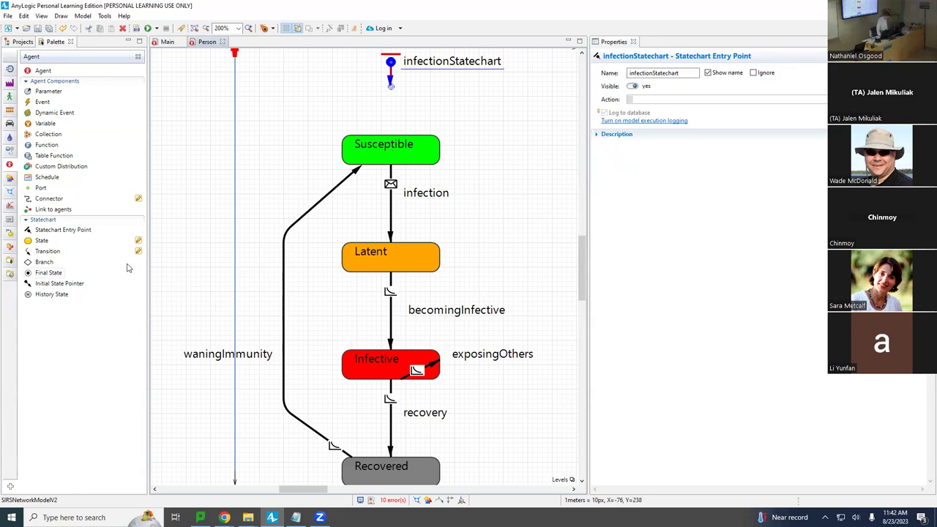
pyautogui.moveTo(9, 246)
pyautogui.moveTo(42, 265); pyautogui.dragTo(391, 93)
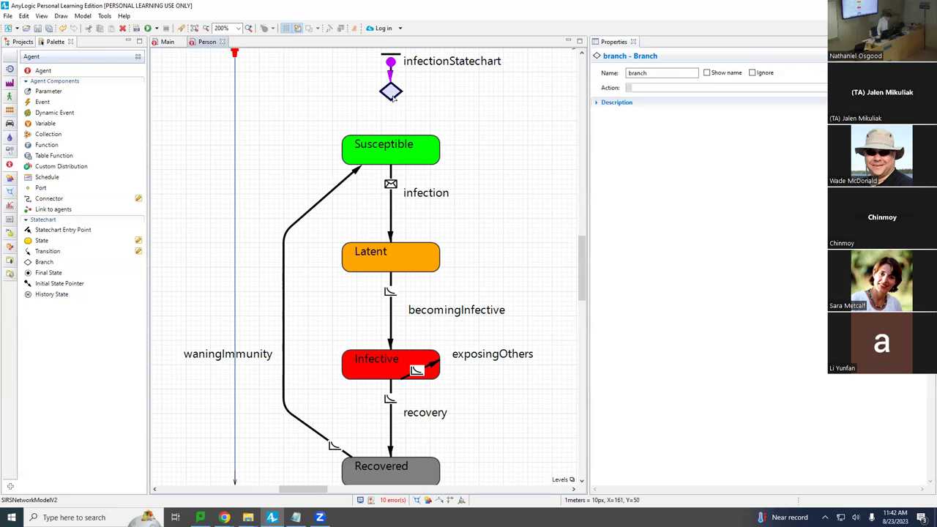
# Draw branch transitions to Susceptible and, bent around Latent, to Infective.
pyautogui.moveTo(63, 253); pyautogui.dragTo(393, 117)
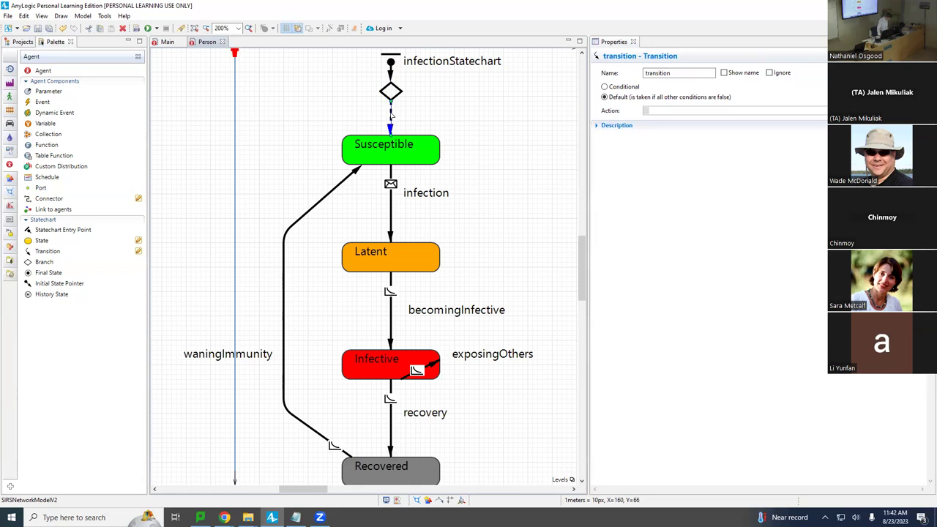
pyautogui.moveTo(392, 137); pyautogui.dragTo(428, 342)
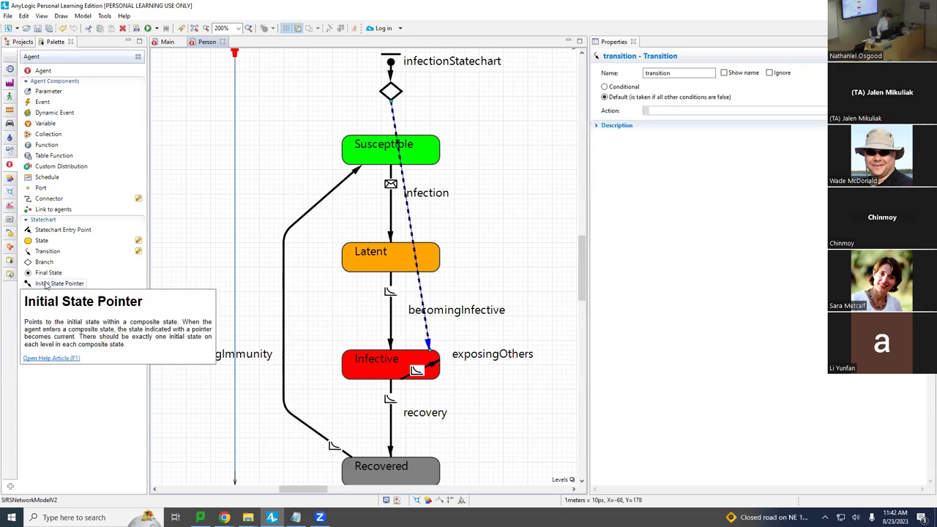
pyautogui.hotkey('ctrl', 'z')
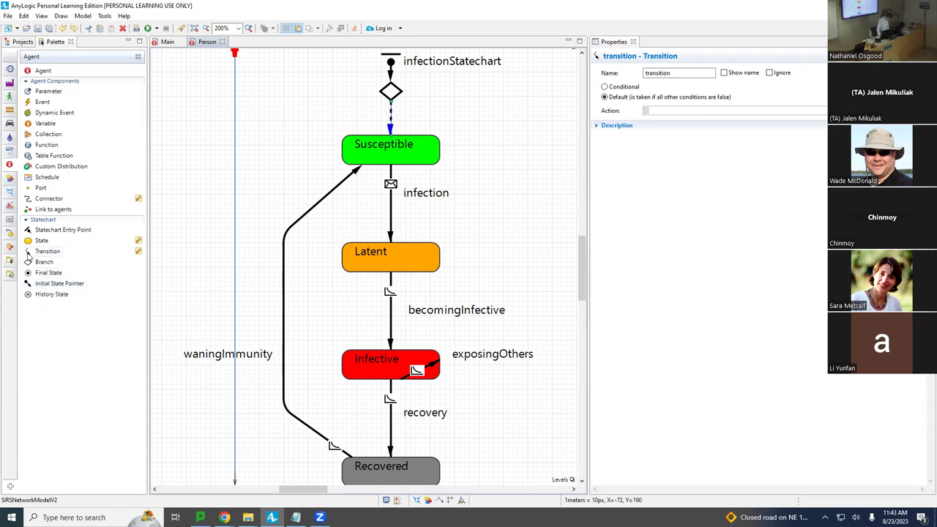
pyautogui.moveTo(29, 254)
pyautogui.mouseDown()
pyautogui.moveTo(526, 147)
pyautogui.moveTo(488, 158)
pyautogui.moveTo(400, 88)
pyautogui.mouseUp()
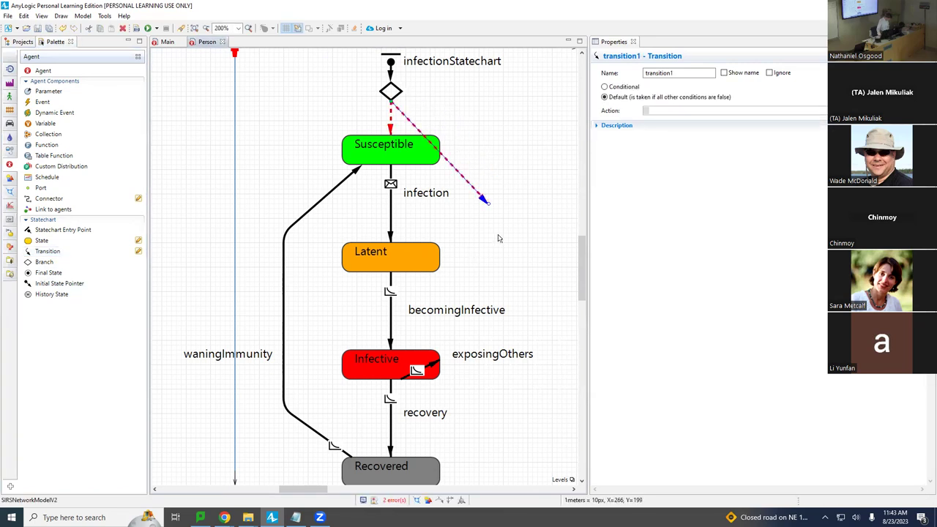
pyautogui.moveTo(488, 205); pyautogui.dragTo(420, 353)
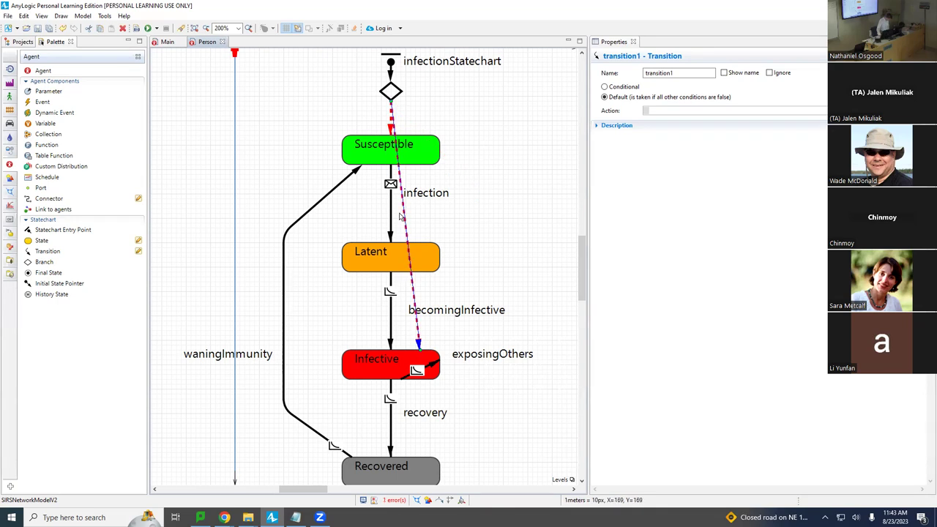
pyautogui.moveTo(404, 214); pyautogui.dragTo(477, 121)
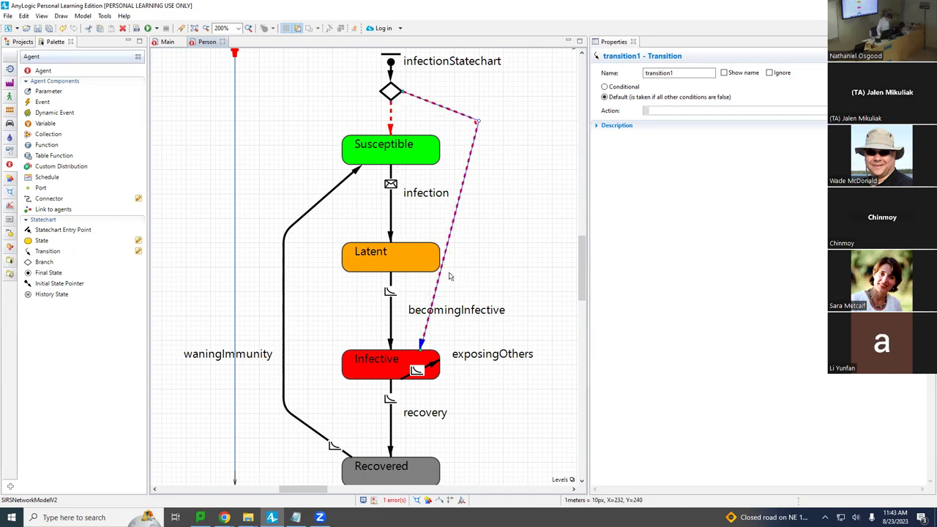
pyautogui.moveTo(444, 261); pyautogui.dragTo(479, 291)
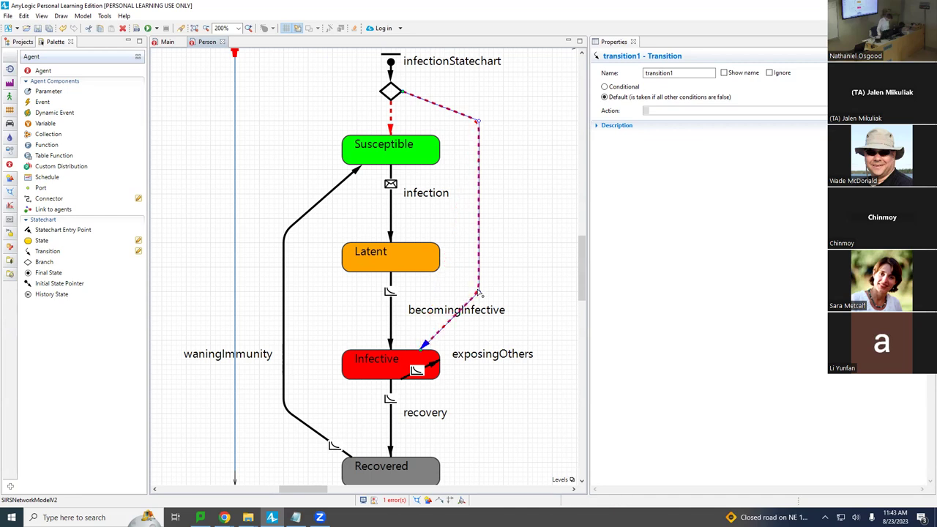
# Select the branch and each of its two transitions to check them.
pyautogui.click(394, 95)
pyautogui.click(392, 64)
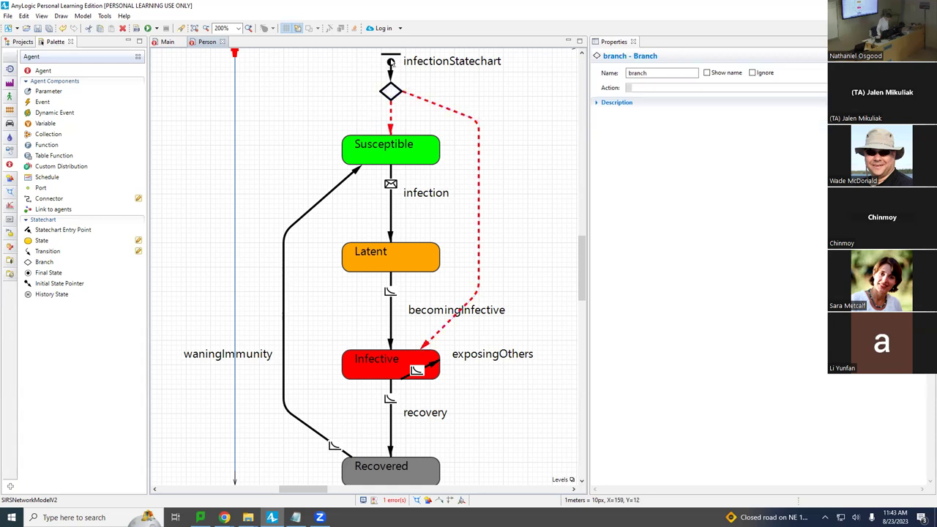
pyautogui.click(391, 79)
pyautogui.click(389, 92)
pyautogui.click(391, 121)
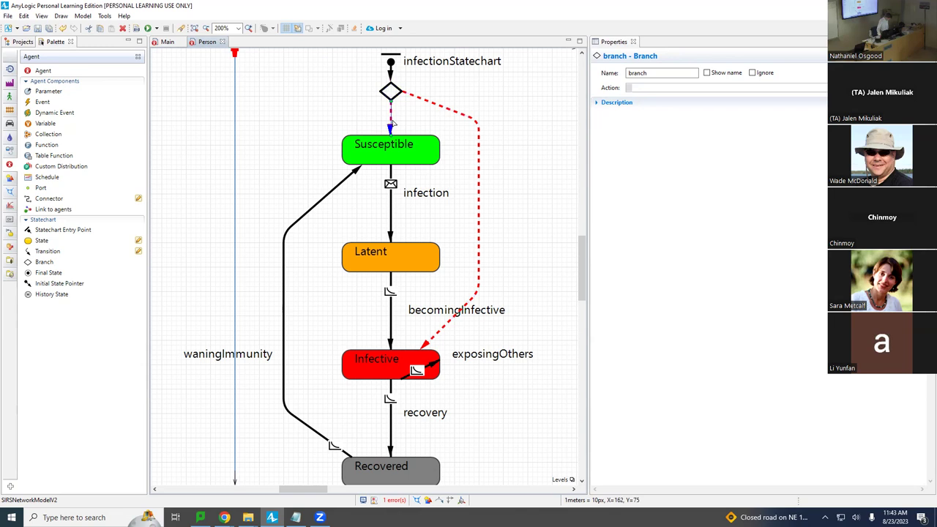
pyautogui.click(452, 110)
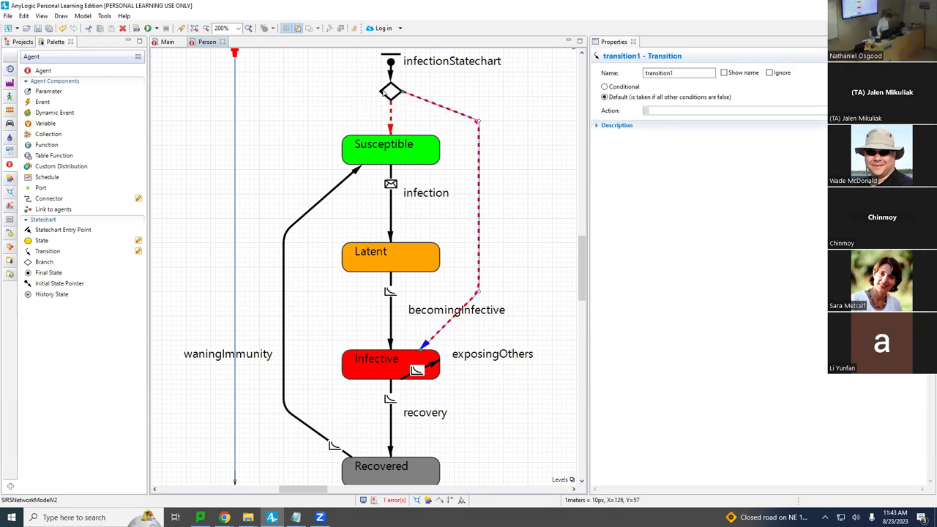
# Make transition1 to Infective Conditional and select its condition value true.
pyautogui.click(604, 87)
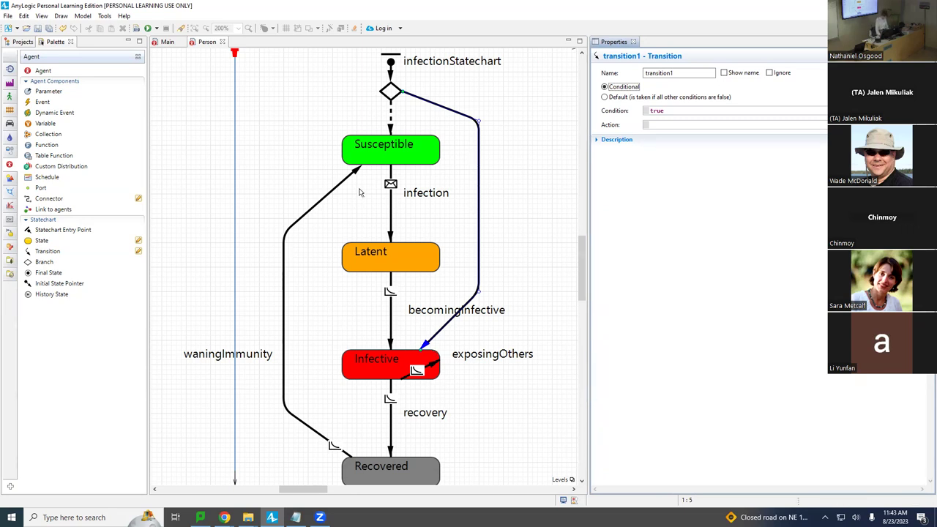
pyautogui.doubleClick(657, 109)
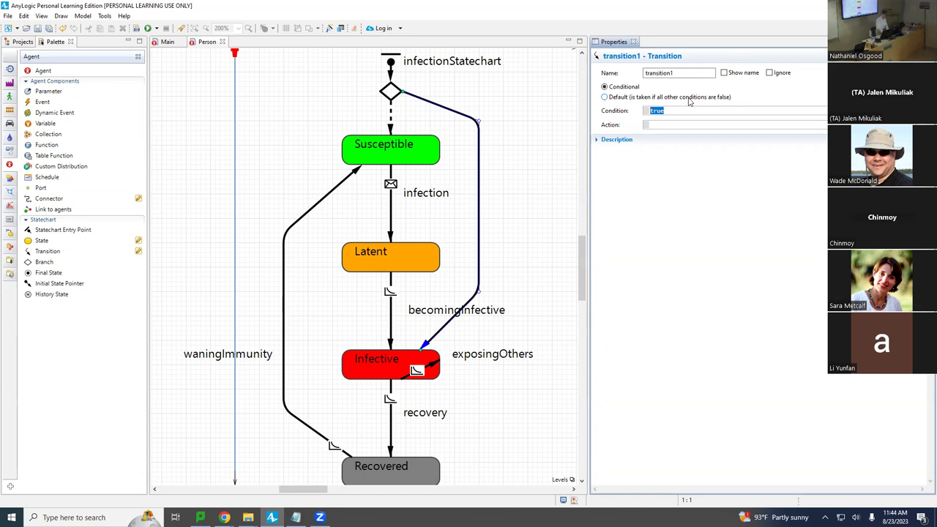
# Enter transition1's condition as randomTrue(main.initialProportionInfective) using code completion.
pyautogui.write('randomT')
pyautogui.write('main.initia)')
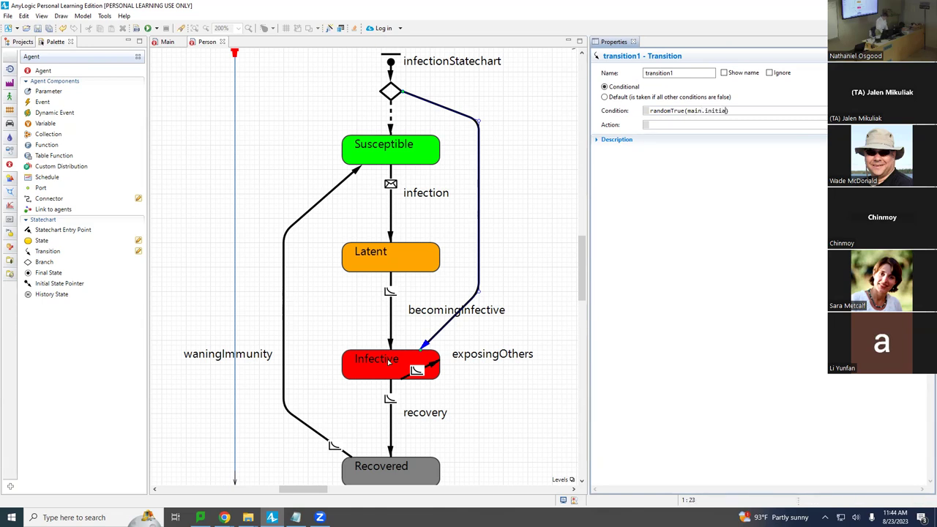
pyautogui.hotkey('ctrl', 'space')
pyautogui.press('Return')
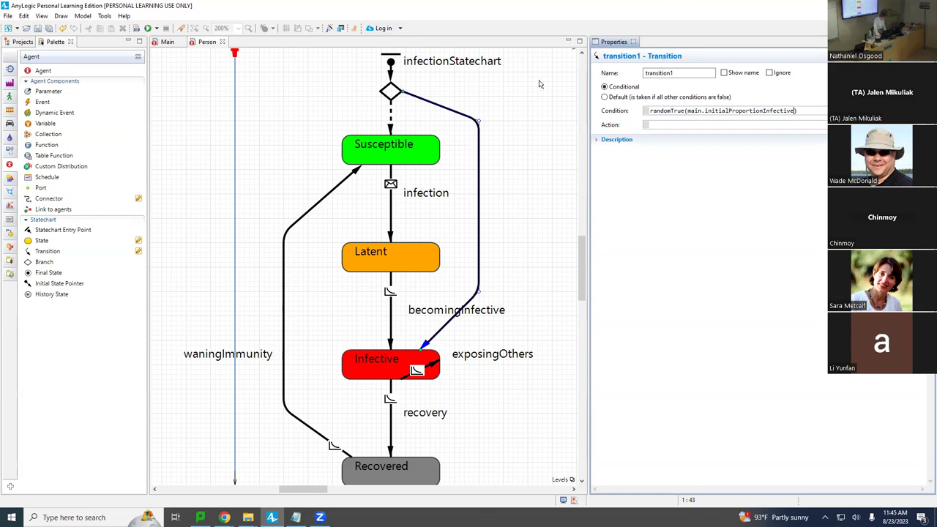
pyautogui.moveTo(796, 111); pyautogui.dragTo(422, 90)
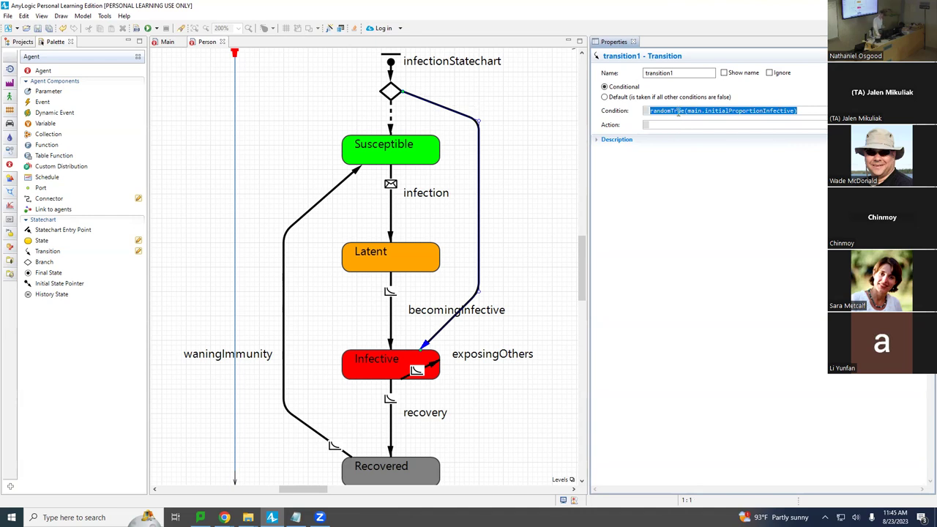
pyautogui.doubleClick(741, 107)
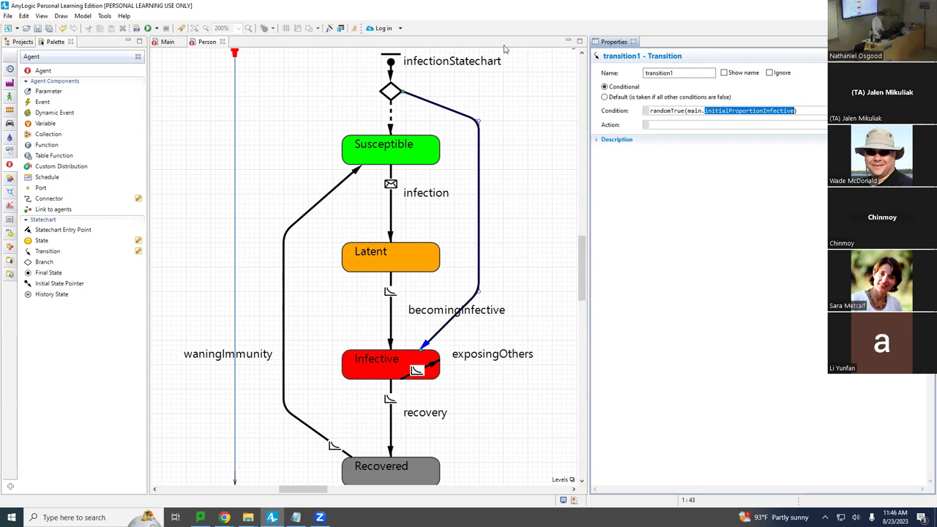
# Check the initialProportionInfective parameter and branch transition, then build and run SIRSNetworkModelV2.
pyautogui.click(166, 42)
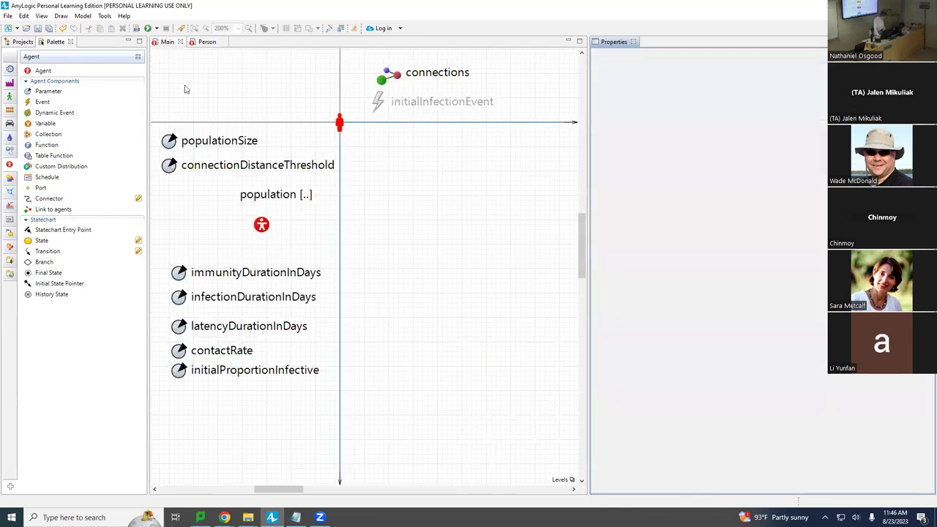
pyautogui.click(219, 369)
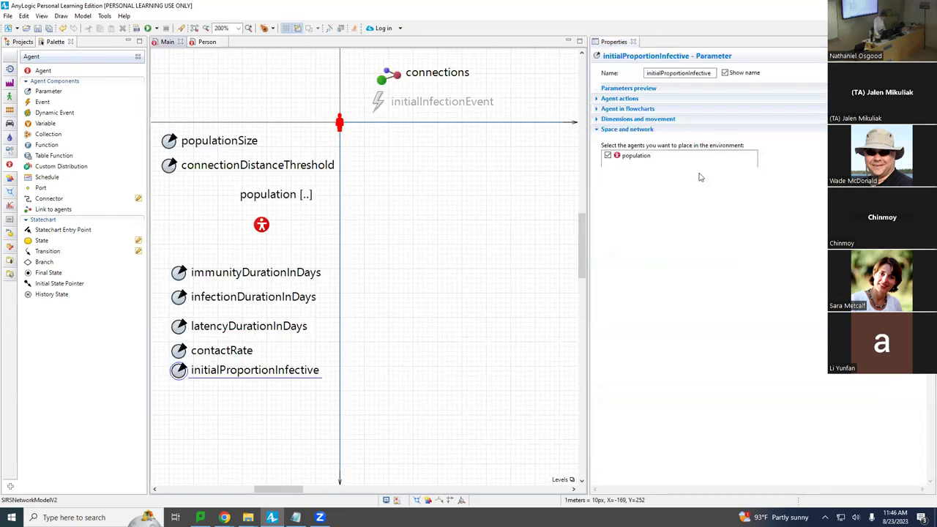
pyautogui.click(207, 42)
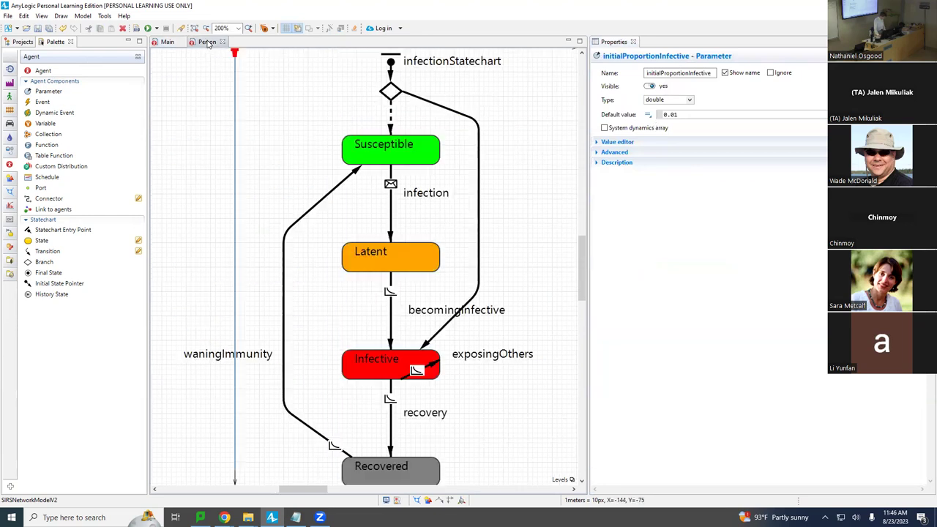
pyautogui.click(479, 228)
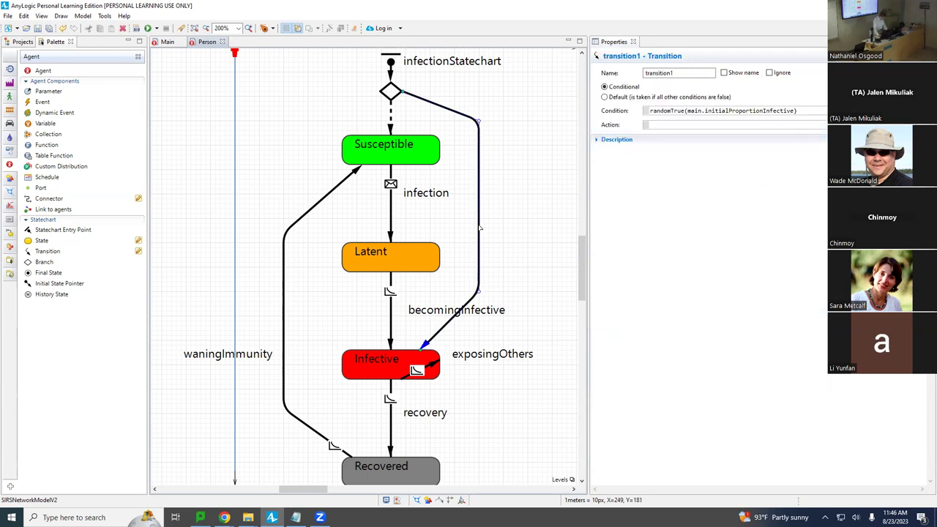
pyautogui.click(147, 29)
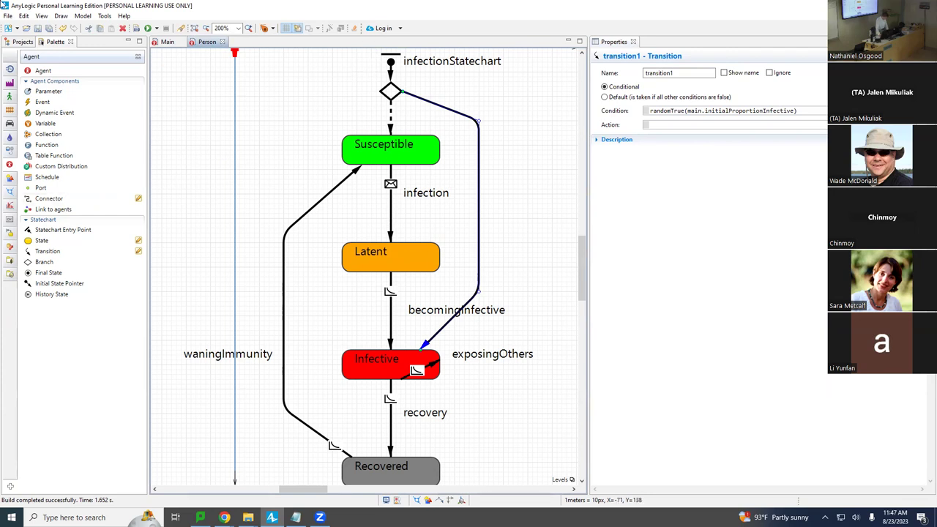
# Run the Baseline: Main experiment from the Projects tree.
pyautogui.click(11, 41)
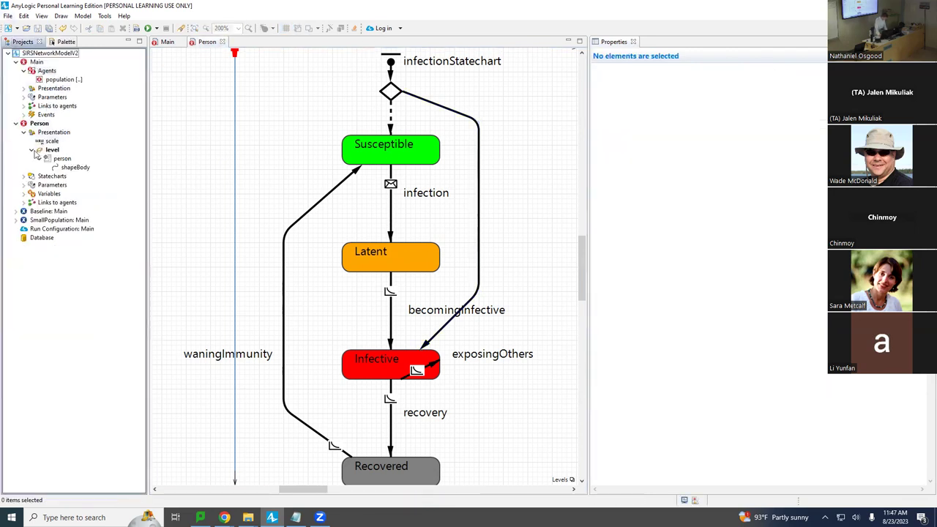
pyautogui.click(42, 212)
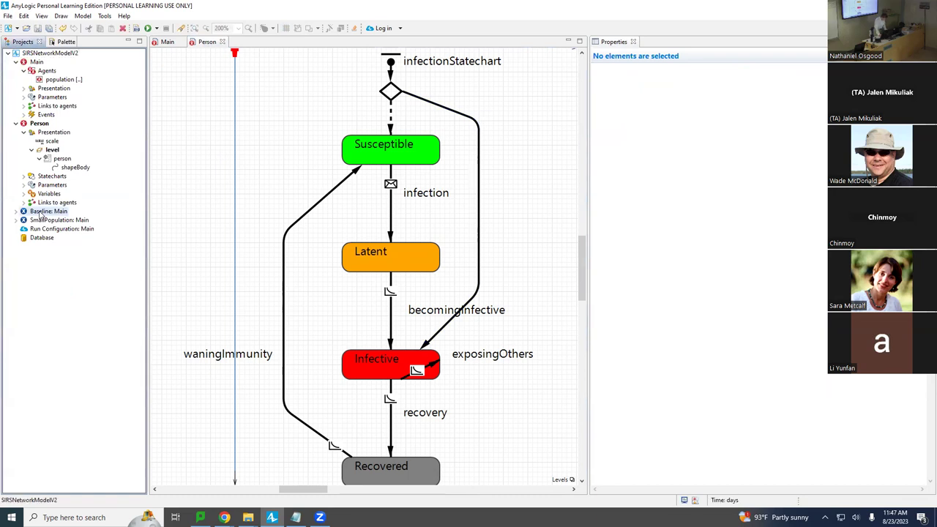
pyautogui.rightClick(42, 212)
pyautogui.click(61, 352)
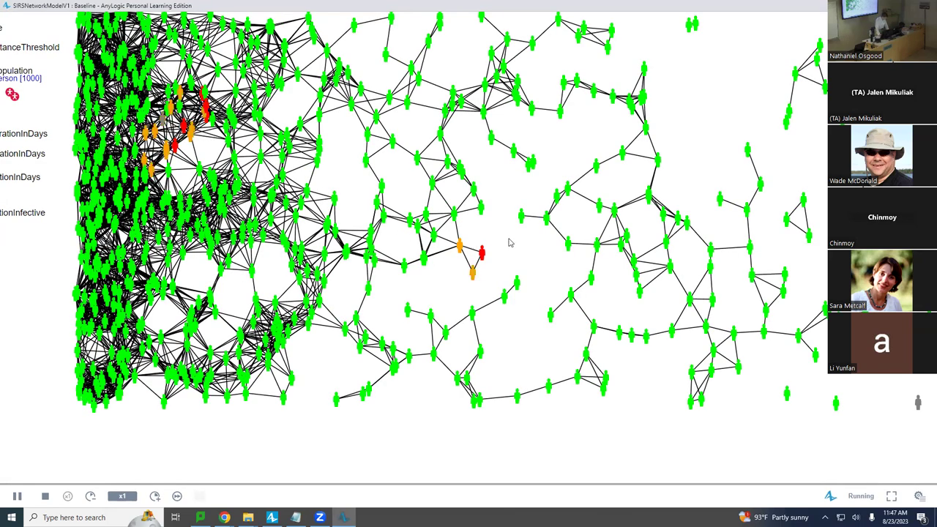
# Pan across the spreading network, speed the run to x2, then close the model window.
pyautogui.moveTo(508, 243); pyautogui.dragTo(484, 286)
pyautogui.moveTo(600, 223); pyautogui.dragTo(713, 214)
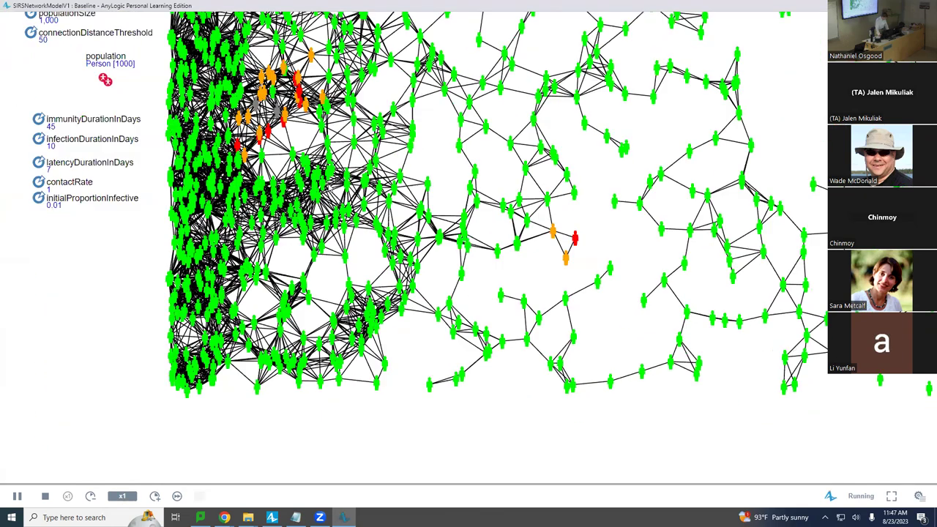
pyautogui.moveTo(617, 174); pyautogui.dragTo(260, 174)
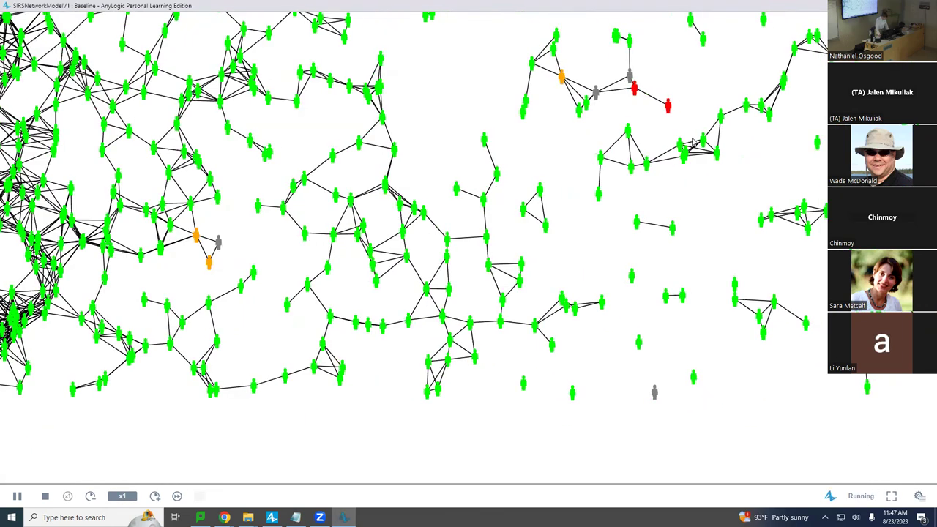
pyautogui.moveTo(655, 129); pyautogui.dragTo(333, 177)
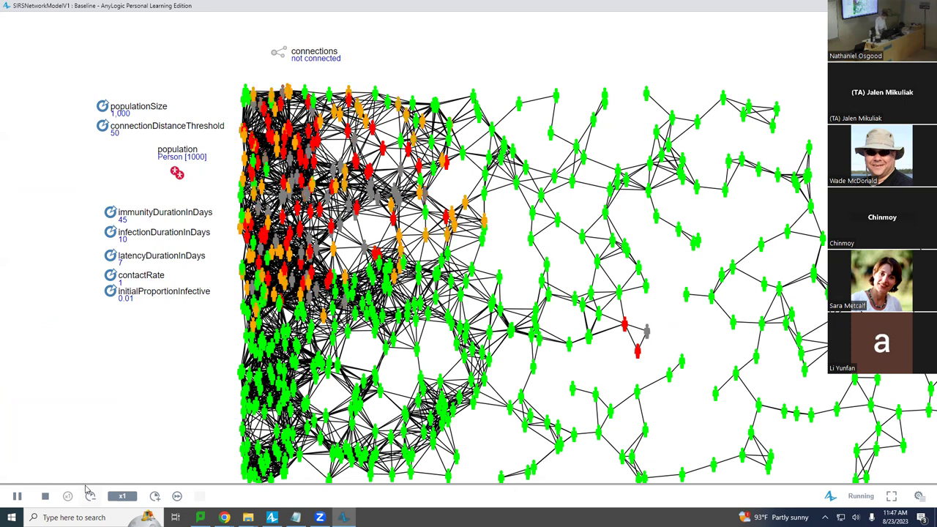
pyautogui.click(154, 496)
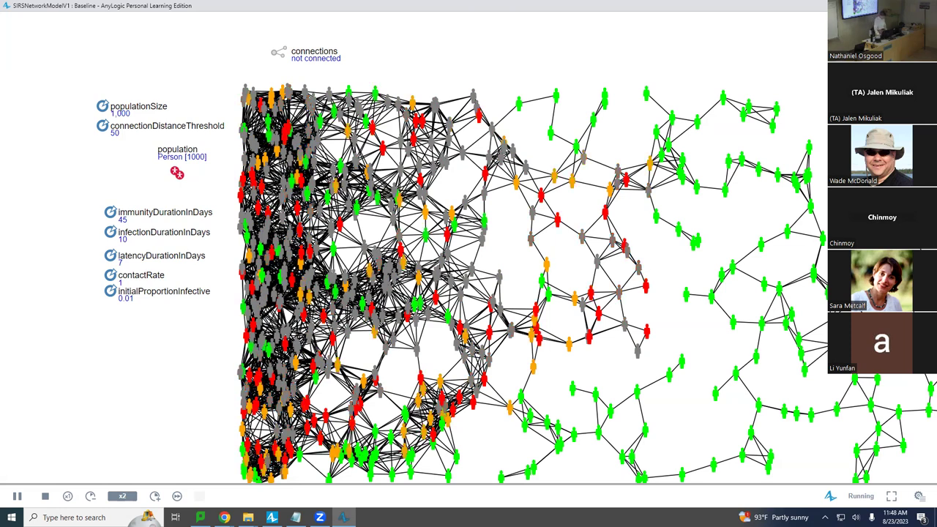
pyautogui.hotkey('alt', 'F4')
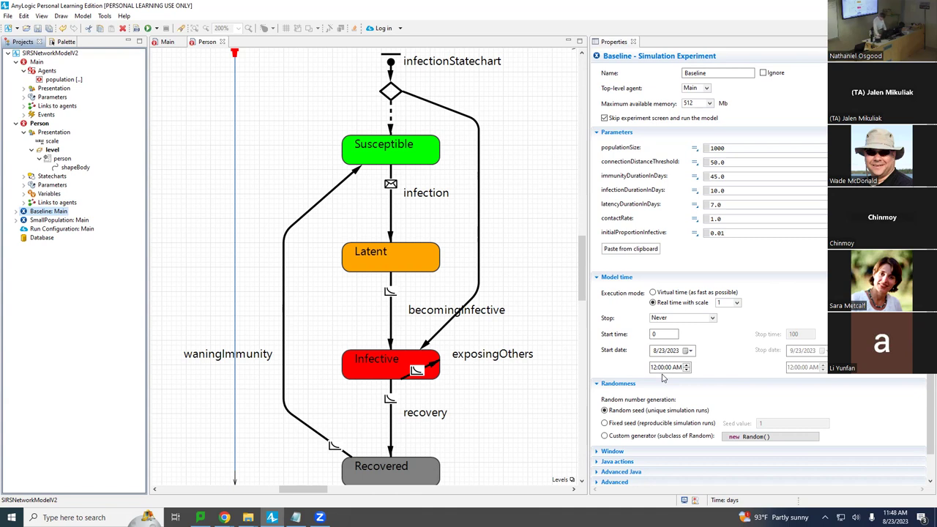
# Scroll through the Person canvas, then return to the Main diagram and scroll it.
pyautogui.scroll(-1, 663, 377)
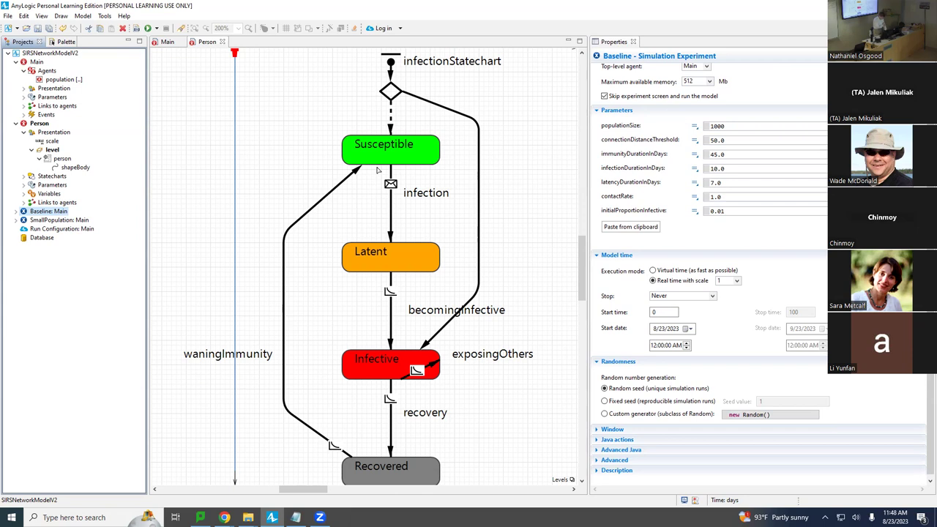
pyautogui.scroll(4, 507, 199)
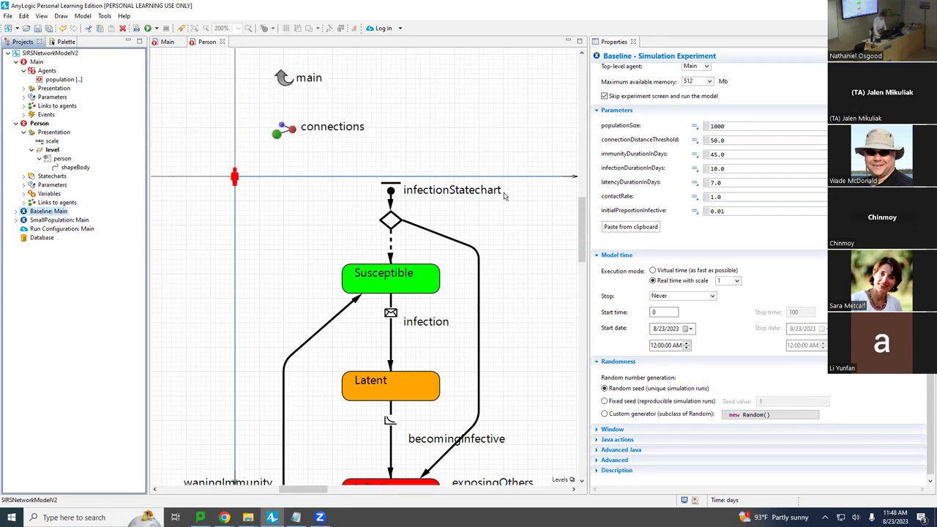
pyautogui.click(166, 42)
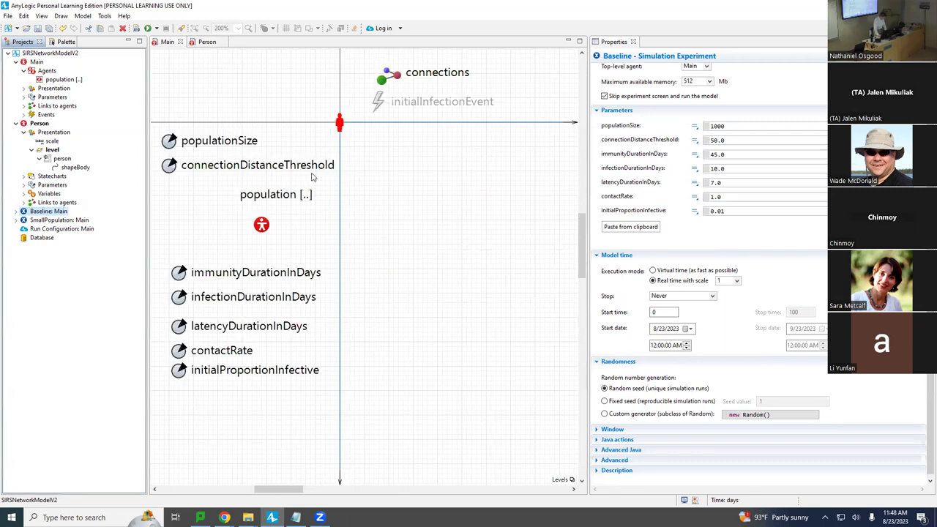
pyautogui.scroll(4, 235, 434)
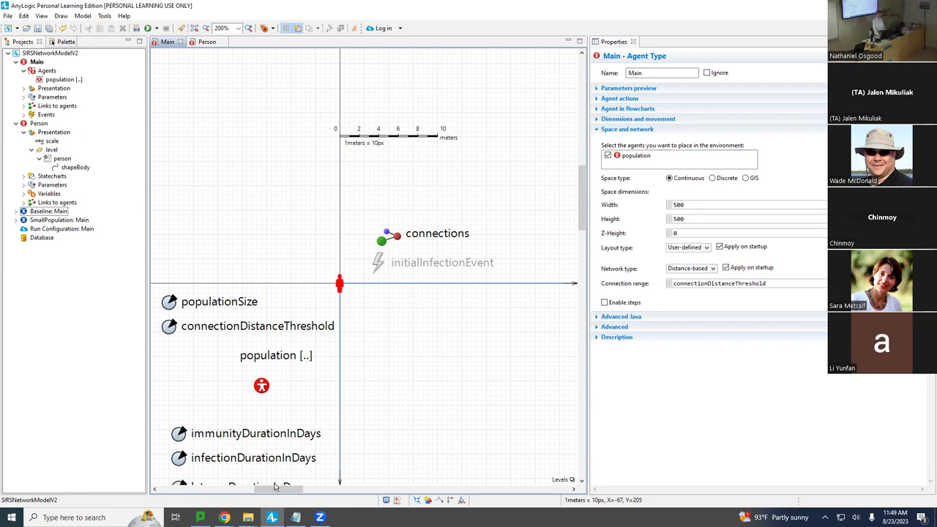
# Drag a new Parameter from the Palette onto Main, just below initialProportionInfective.
pyautogui.scroll(-5, 274, 486)
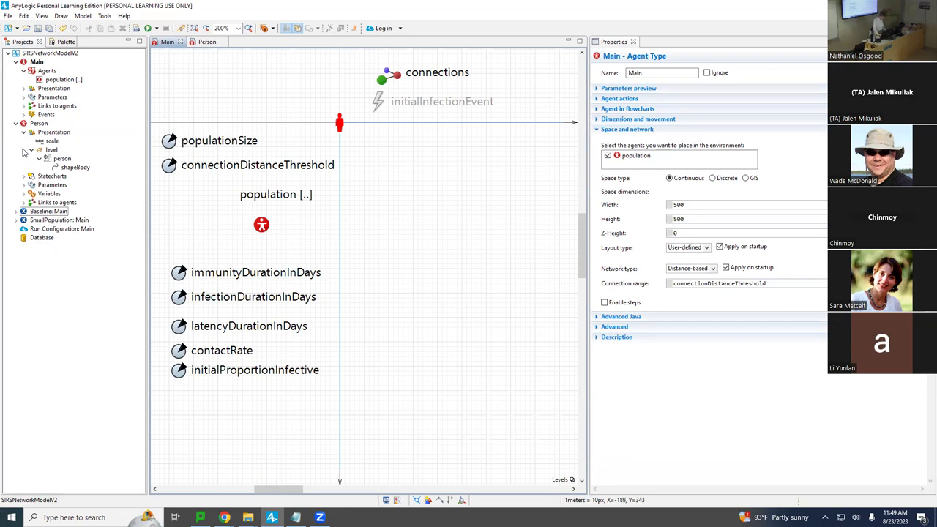
pyautogui.click(65, 42)
pyautogui.moveTo(48, 91); pyautogui.dragTo(183, 401)
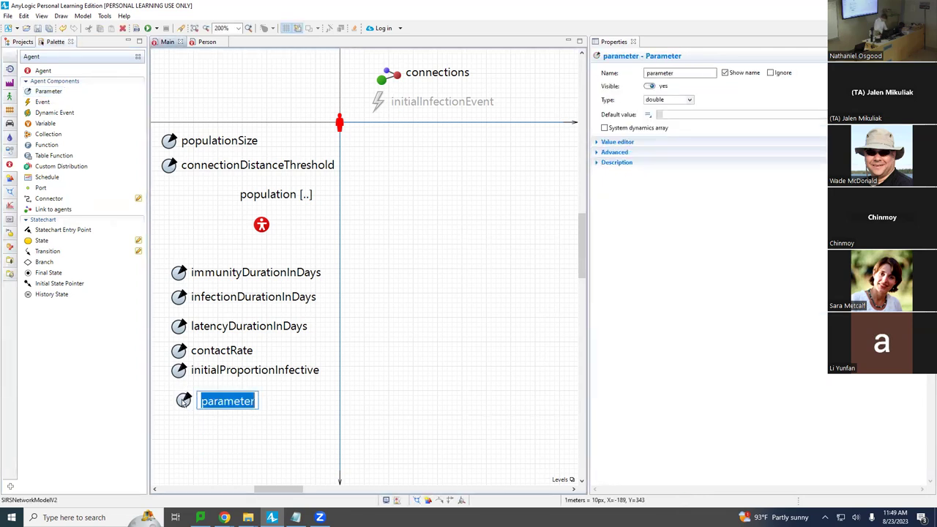
# Name the new parameter lowIncomeThreshold and set its default value to 100.
pyautogui.write('lower')
pyautogui.press('BackSpace')
pyautogui.press('BackSpace')
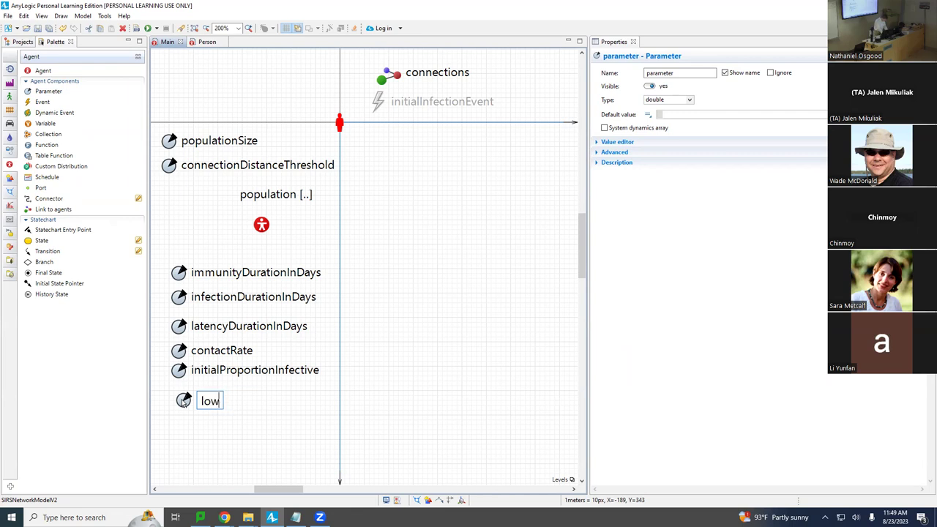
pyautogui.write('IncomeTh')
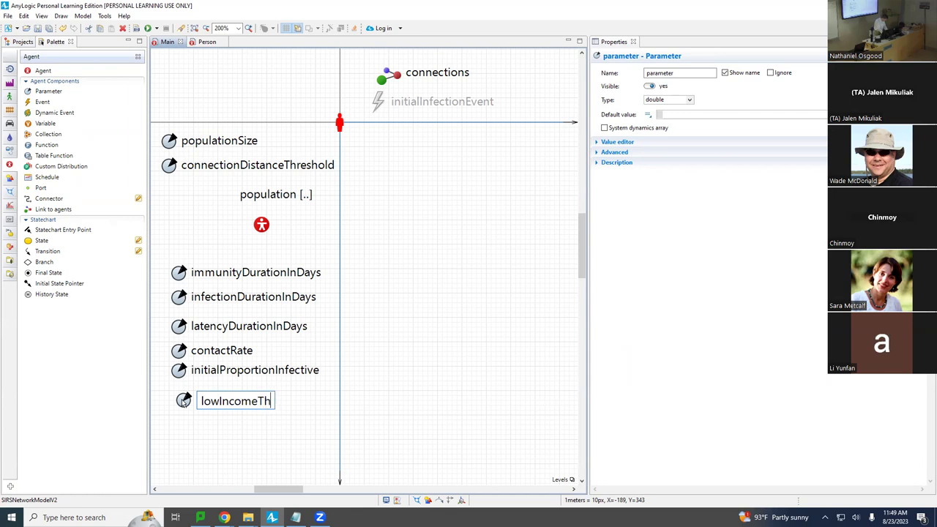
pyautogui.write('reshold')
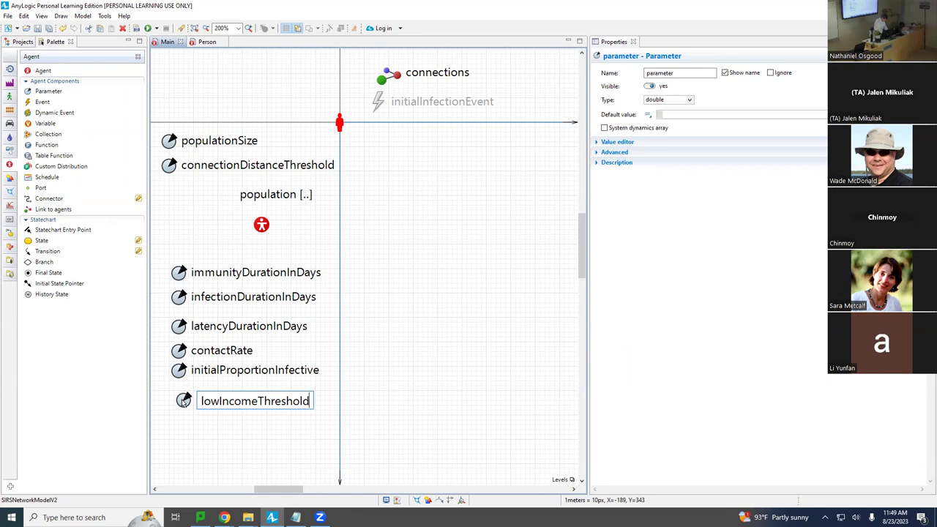
pyautogui.press('Return')
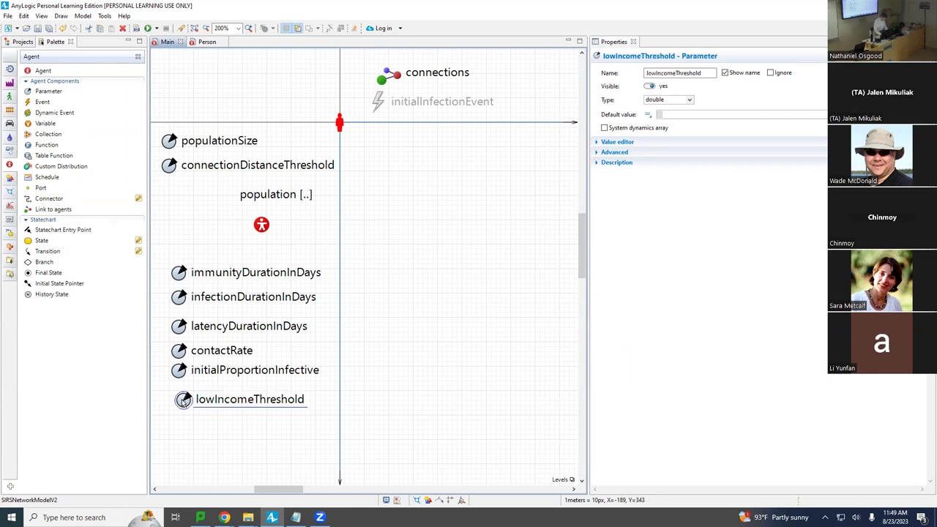
pyautogui.click(747, 115)
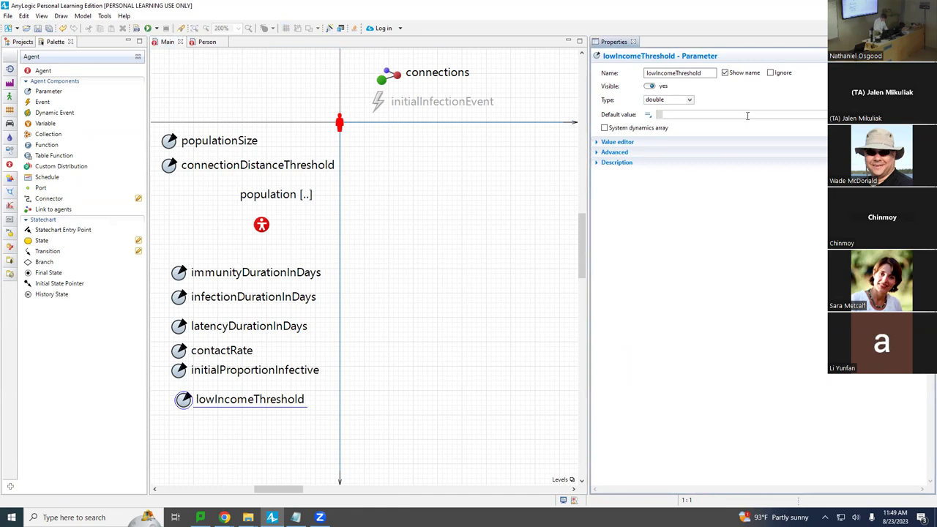
pyautogui.write('100')
# Show the project tree, glance at Person, then select the population on Main.
pyautogui.click(22, 42)
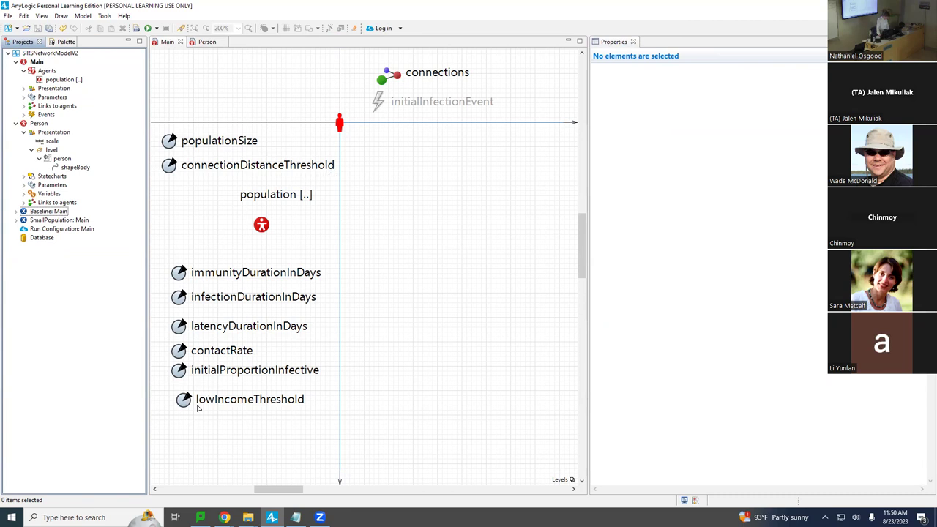
pyautogui.click(210, 44)
pyautogui.click(167, 42)
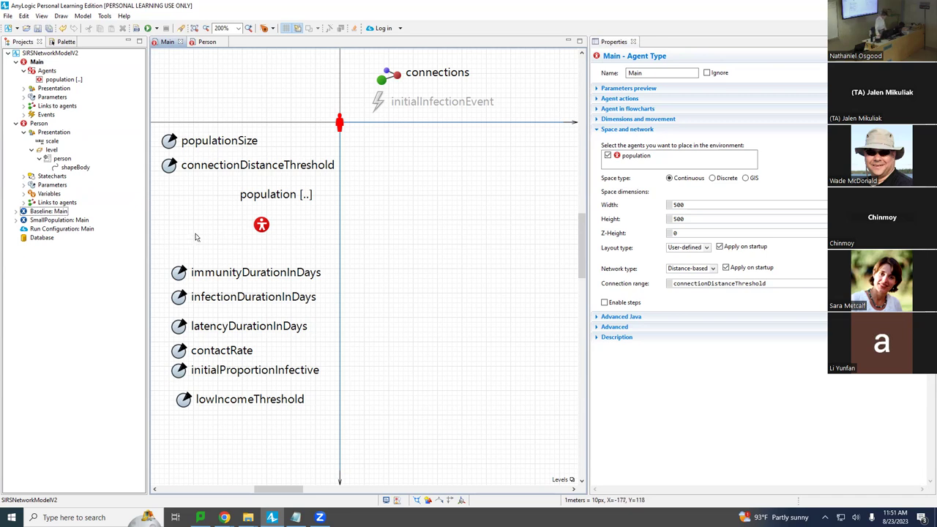
pyautogui.click(257, 227)
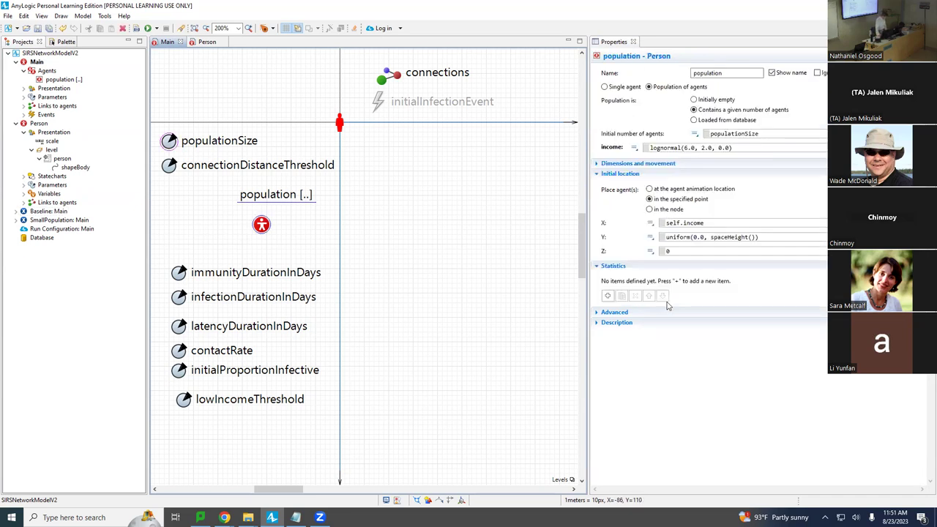
# Add a population statistic named prevalenceOfInfectious with type Average.
pyautogui.click(606, 297)
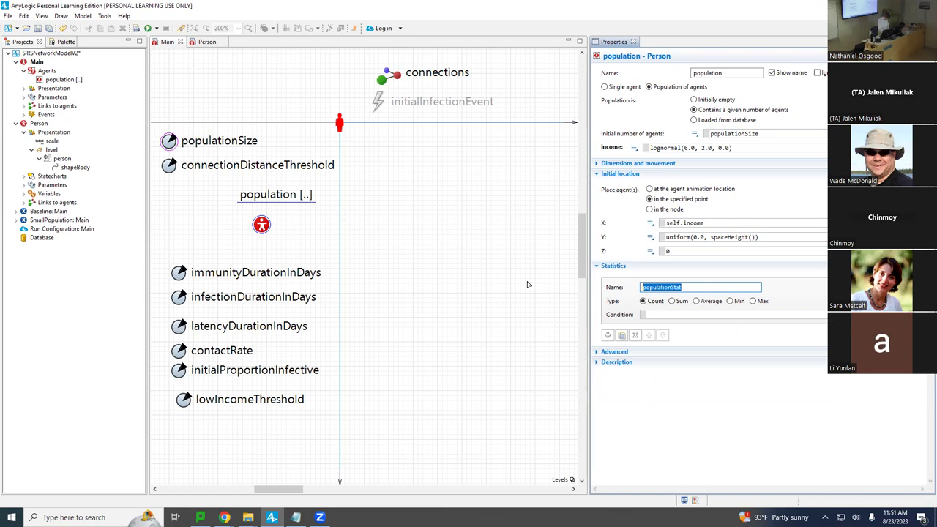
pyautogui.write('prevalence')
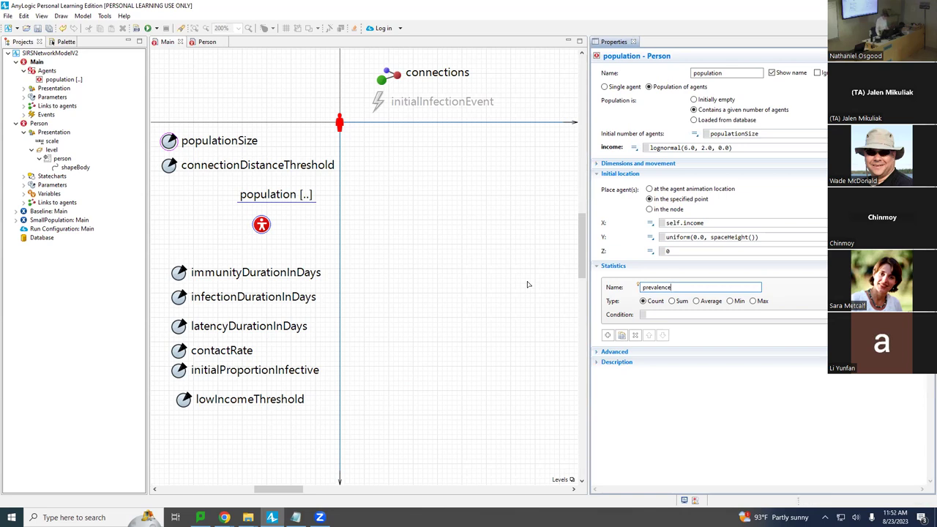
pyautogui.click(708, 303)
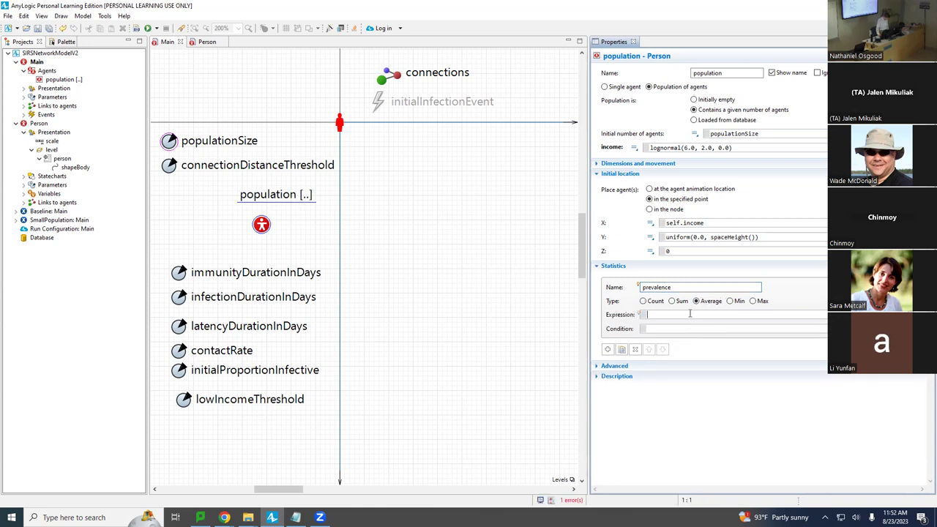
pyautogui.click(689, 314)
pyautogui.click(697, 288)
pyautogui.write('OfInfectious')
pyautogui.click(682, 314)
# Set prevalenceOfInfectious's expression to item.inState(Person.Infective) ? 1.0 : 0.0 and add another statistic.
pyautogui.click(697, 314)
pyautogui.write('item.inState')
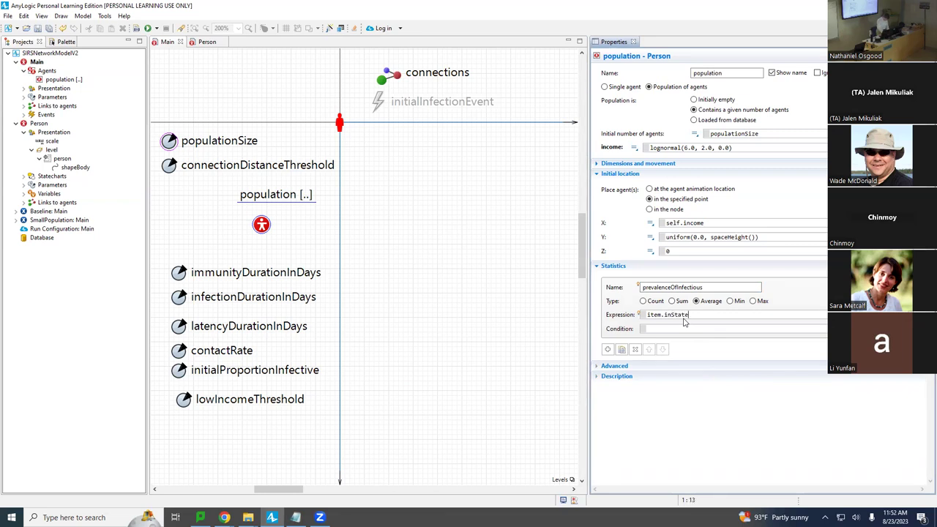
pyautogui.write('(Person.Infe')
pyautogui.hotkey('ctrl', 'space')
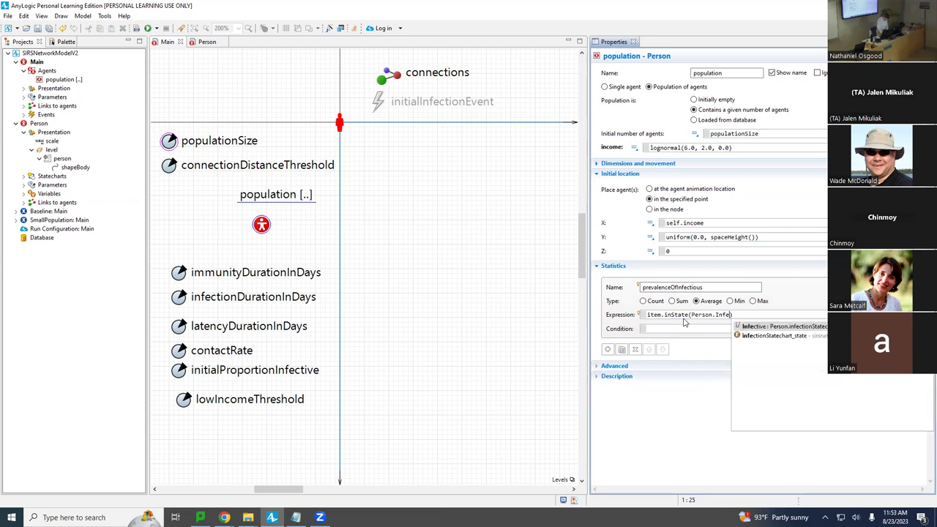
pyautogui.press('Return')
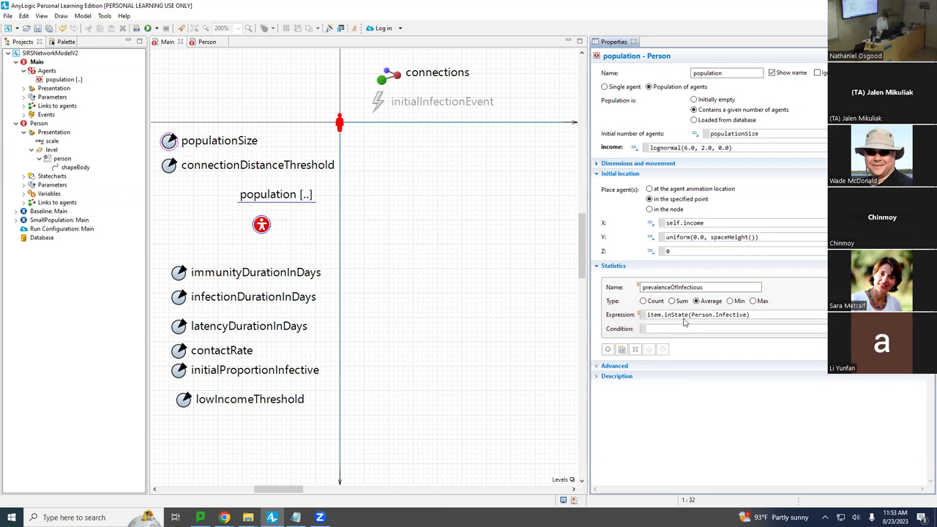
pyautogui.write('?')
pyautogui.write('1.0 : 0.0')
pyautogui.hotkey('shift', 'Left')
pyautogui.hotkey('shift', 'Left')
pyautogui.press('Right')
pyautogui.press('Right')
pyautogui.press('Right')
pyautogui.press('Right')
pyautogui.hotkey('shift', 'Right')
pyautogui.hotkey('shift', 'Right')
pyautogui.hotkey('shift', 'Right')
pyautogui.press('Right')
pyautogui.click(607, 349)
# Name the second statistic prevalenceOfInfectiousAmongstLowIncome, reusing the first statistic's name.
pyautogui.click(709, 287)
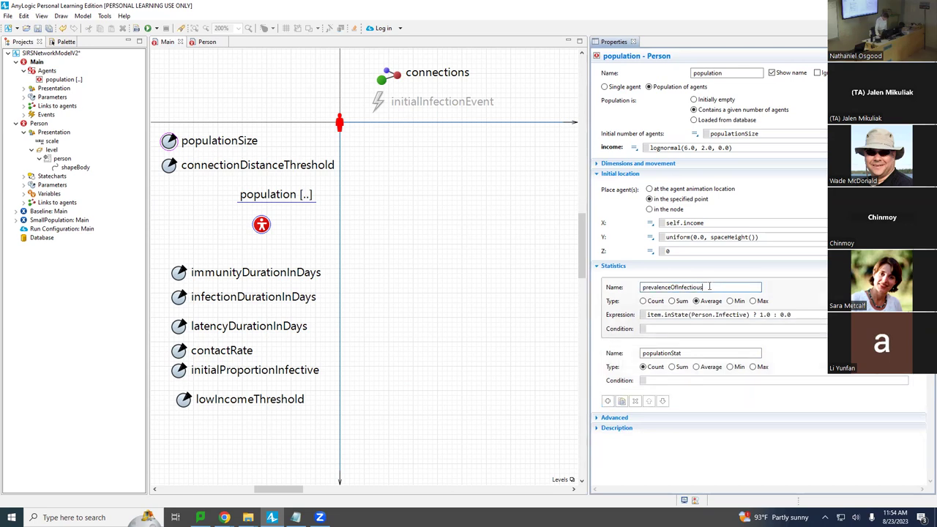
pyautogui.doubleClick(709, 287)
pyautogui.hotkey('ctrl', 'c')
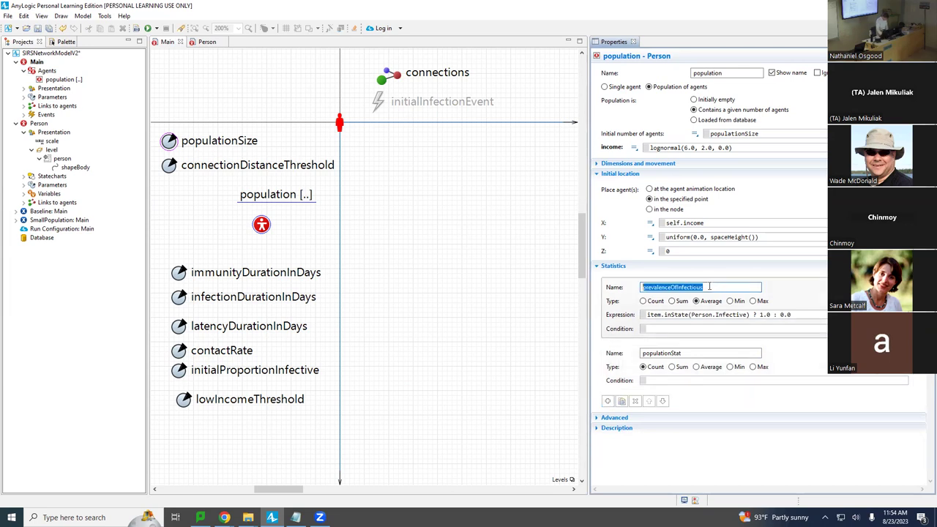
pyautogui.doubleClick(688, 353)
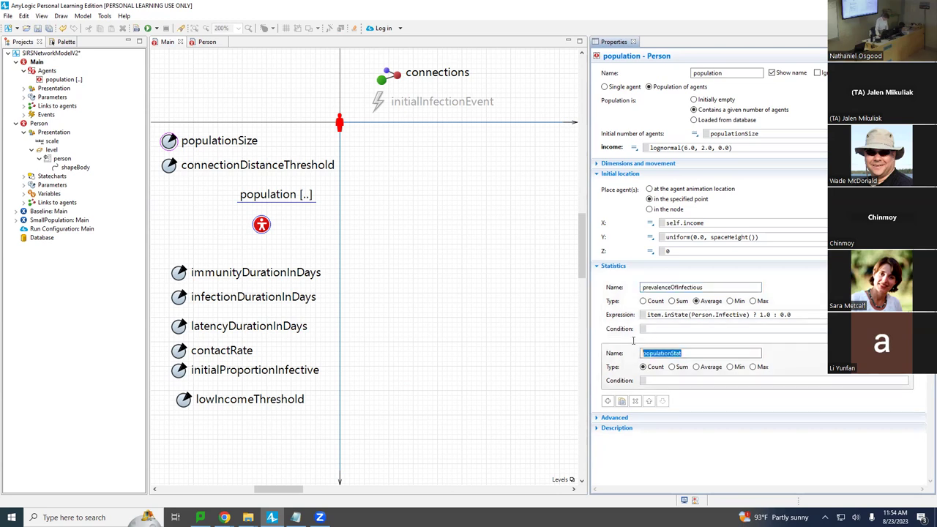
pyautogui.hotkey('ctrl', 'v')
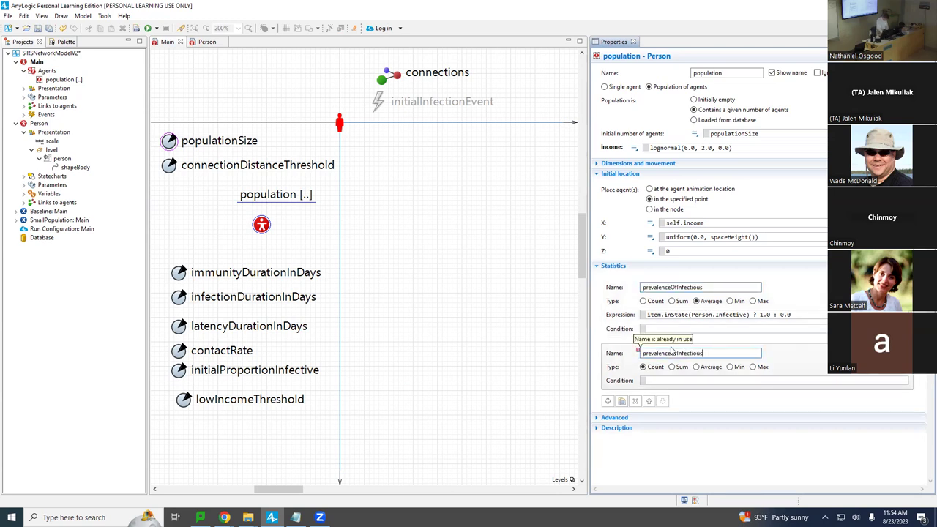
pyautogui.write('A')
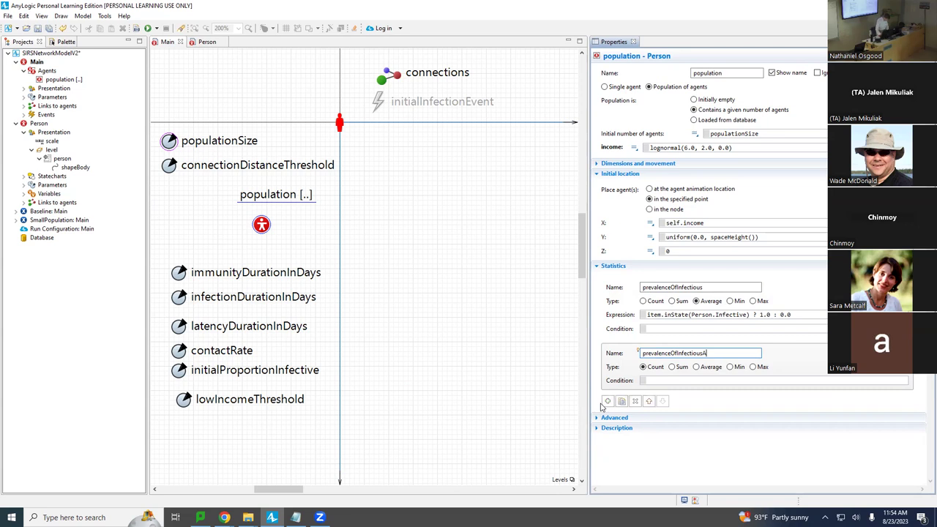
pyautogui.write('mongstLowIncome')
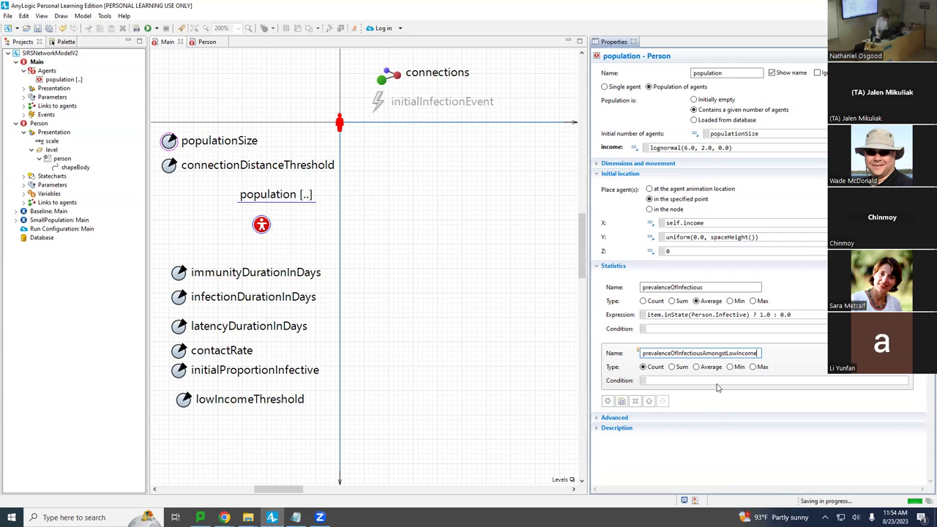
# Make it an Average with the same infective expression copied from the first statistic.
pyautogui.click(707, 367)
pyautogui.click(694, 380)
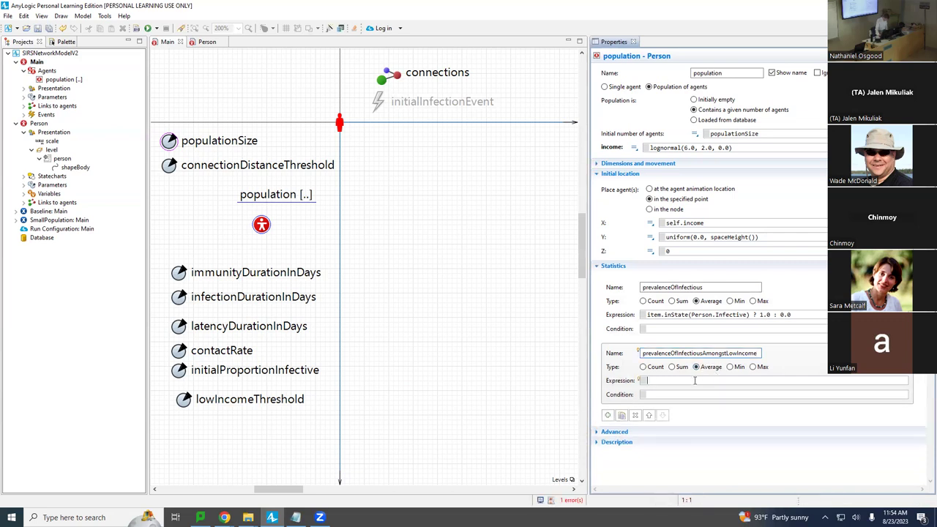
pyautogui.moveTo(805, 315); pyautogui.dragTo(580, 298)
pyautogui.hotkey('ctrl', 'c')
pyautogui.click(679, 380)
pyautogui.hotkey('ctrl', 'v')
pyautogui.click(669, 394)
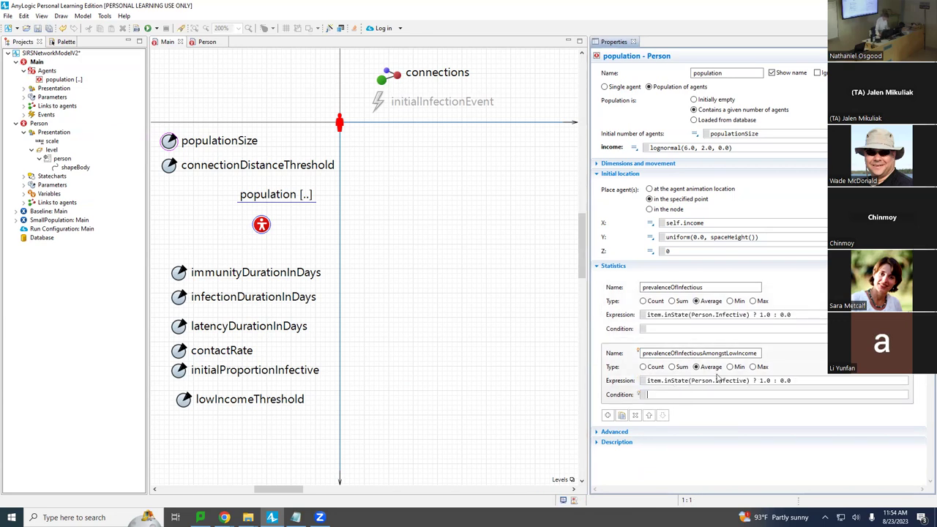
# Give the low-income statistic the condition item.income <= lowIncomeThreshold and save.
pyautogui.moveTo(725, 352); pyautogui.dragTo(761, 352)
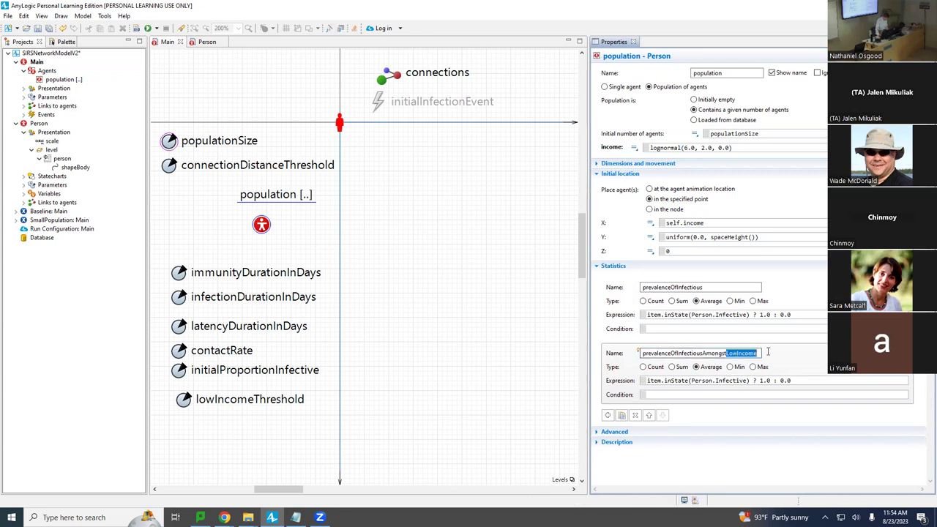
pyautogui.click(695, 395)
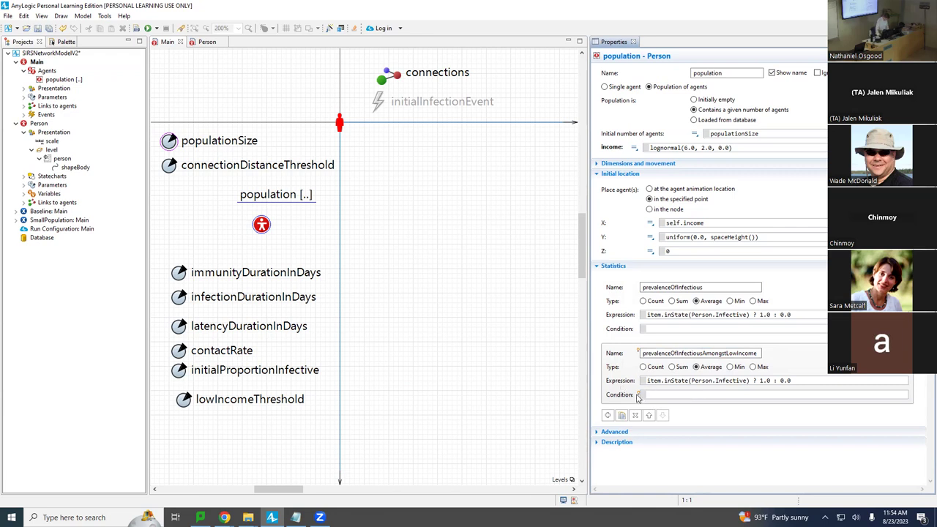
pyautogui.write('item.')
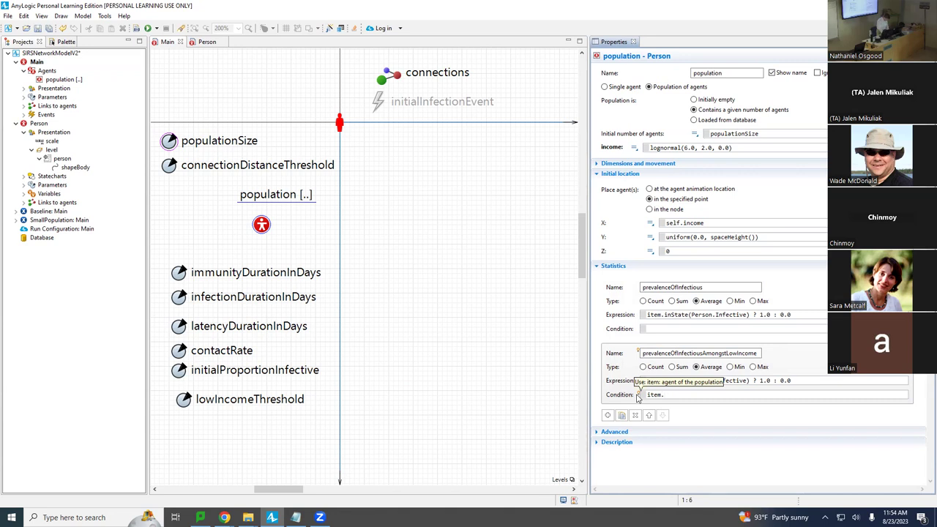
pyautogui.write('incom e< lowIn')
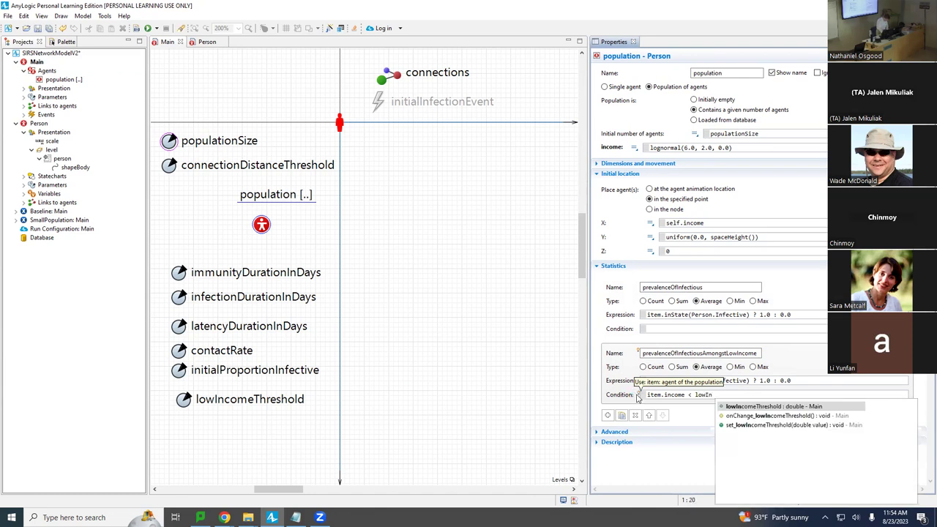
pyautogui.press('Return')
pyautogui.hotkey('ctrl', 's')
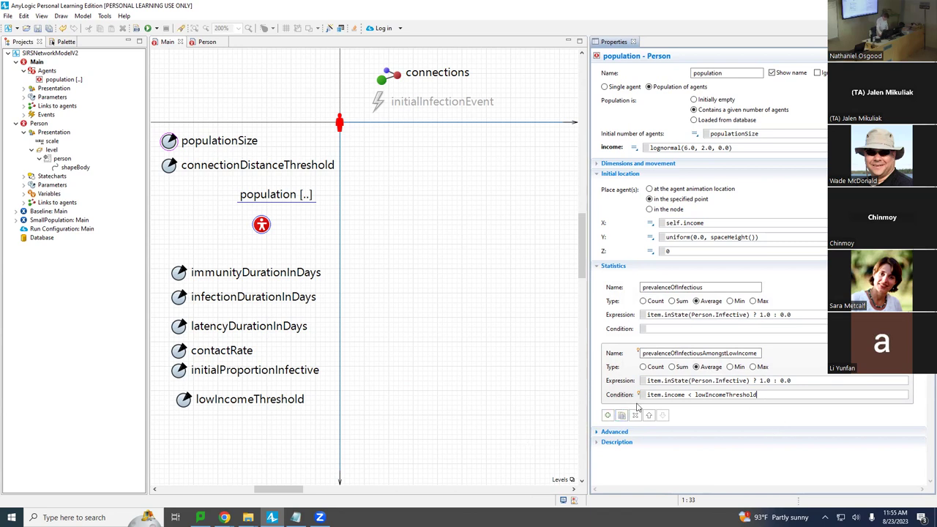
pyautogui.write('=')
pyautogui.hotkey('ctrl', 's')
# Add a third Average statistic named prevalenceOfInfectiousAmongstMediumAndHighIncome.
pyautogui.click(608, 415)
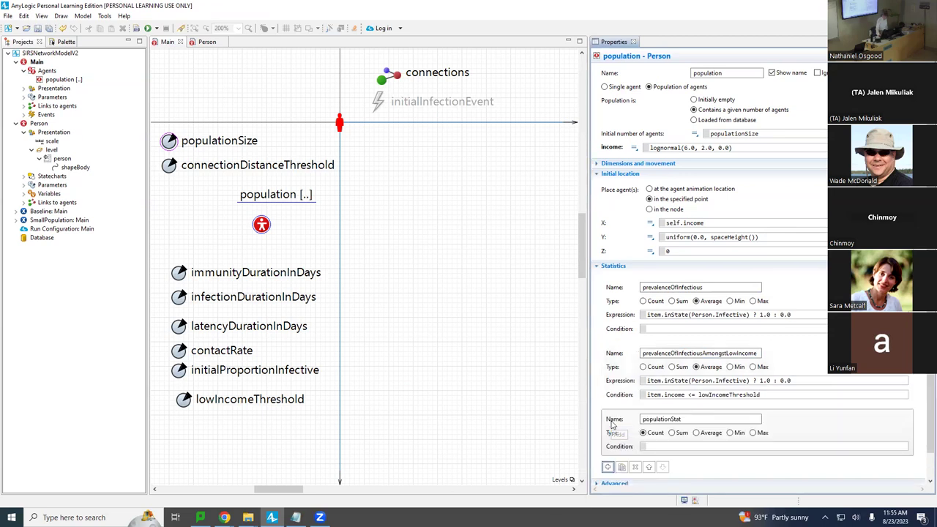
pyautogui.scroll(-1, 648, 417)
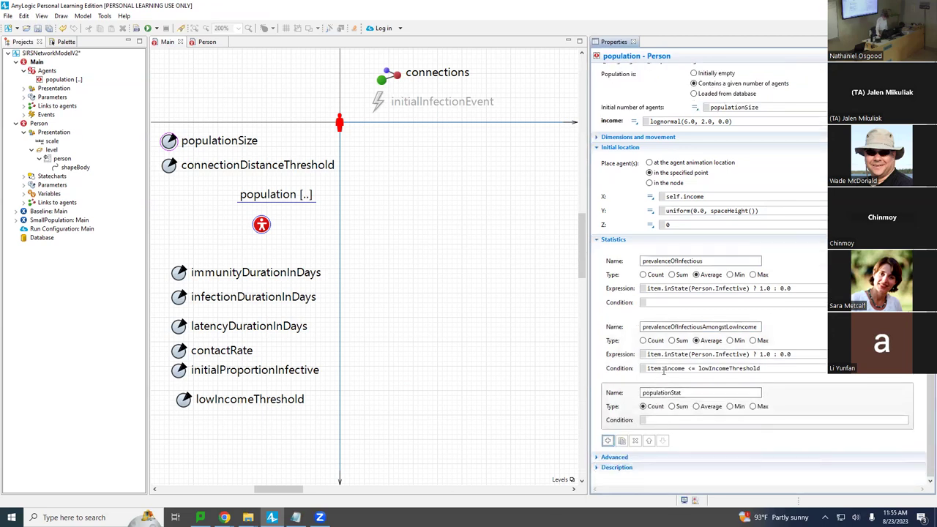
pyautogui.click(702, 326)
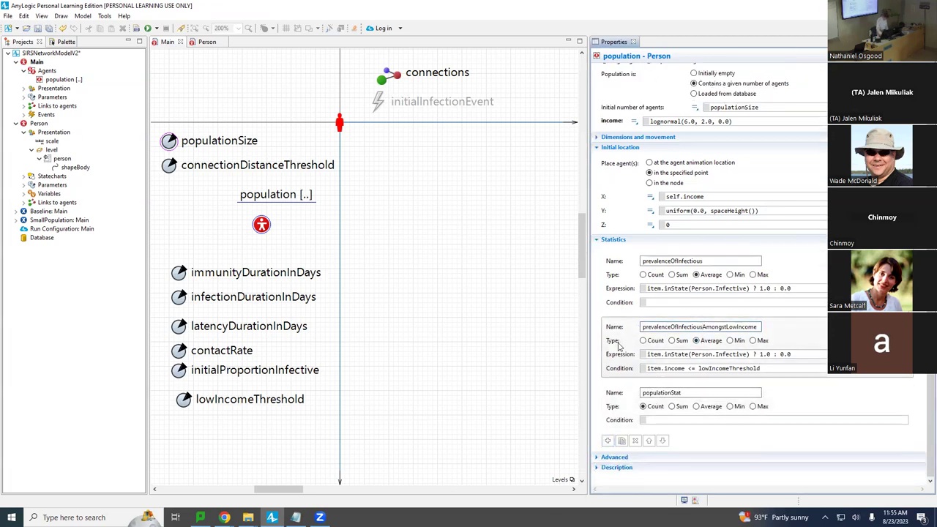
pyautogui.hotkey('ctrl', 'a')
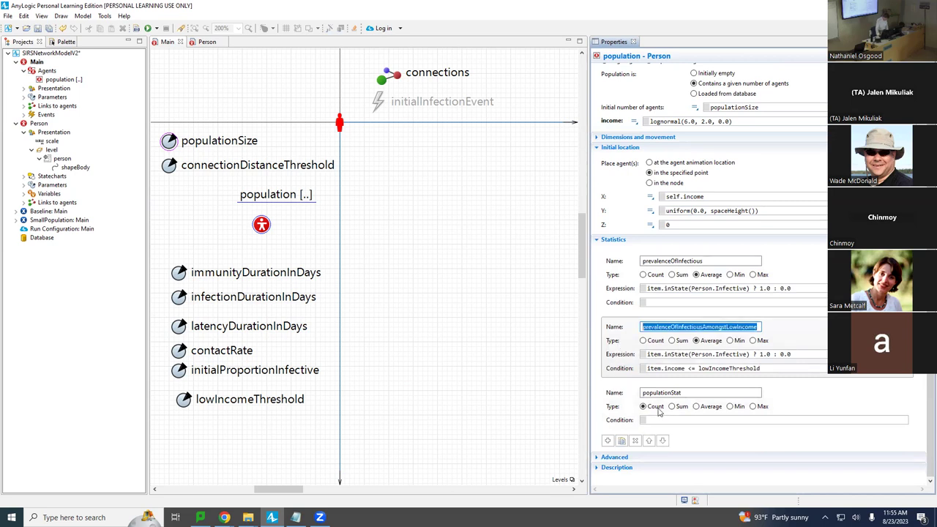
pyautogui.doubleClick(691, 392)
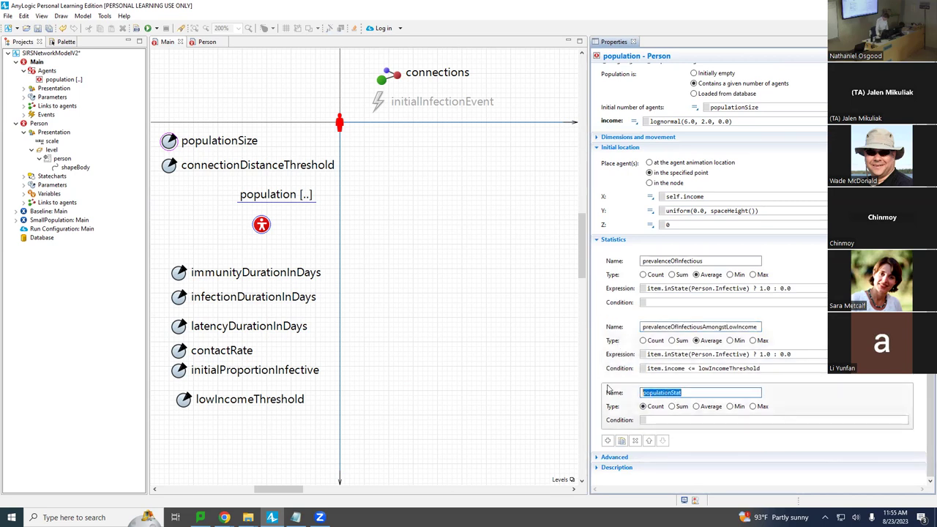
pyautogui.hotkey('ctrl', 'v')
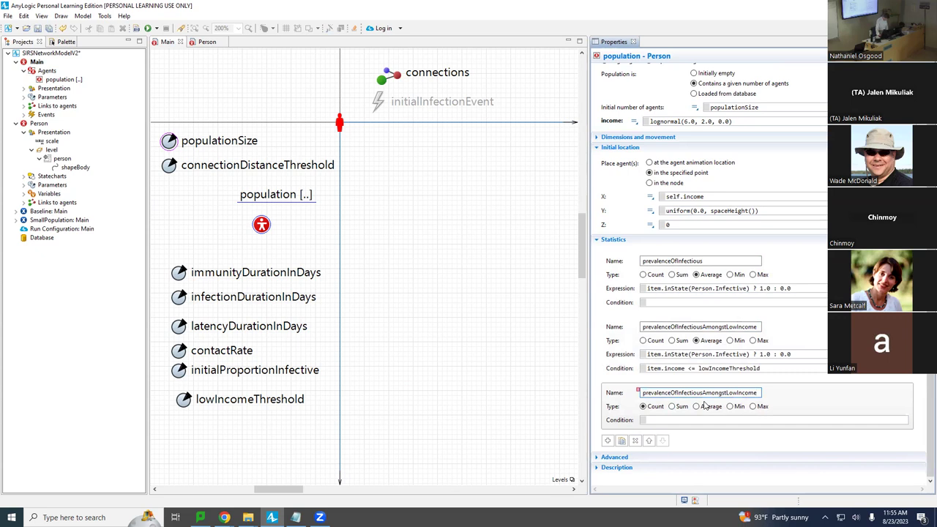
pyautogui.press('Left')
pyautogui.press('Left')
pyautogui.press('Left')
pyautogui.press('Left')
pyautogui.press('Left')
pyautogui.hotkey('shift', 'Right')
pyautogui.hotkey('shift', 'Right')
pyautogui.hotkey('shift', 'Right')
pyautogui.write('MediumAndHigh')
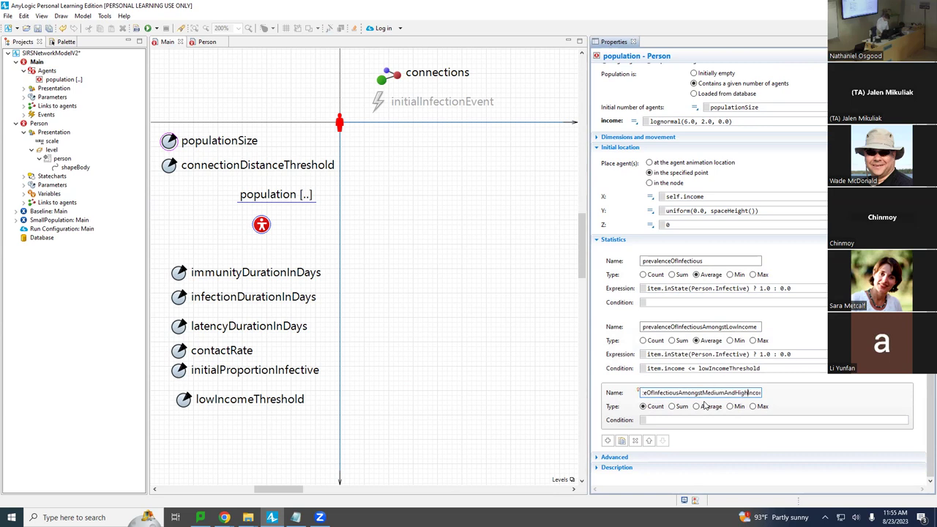
pyautogui.click(704, 407)
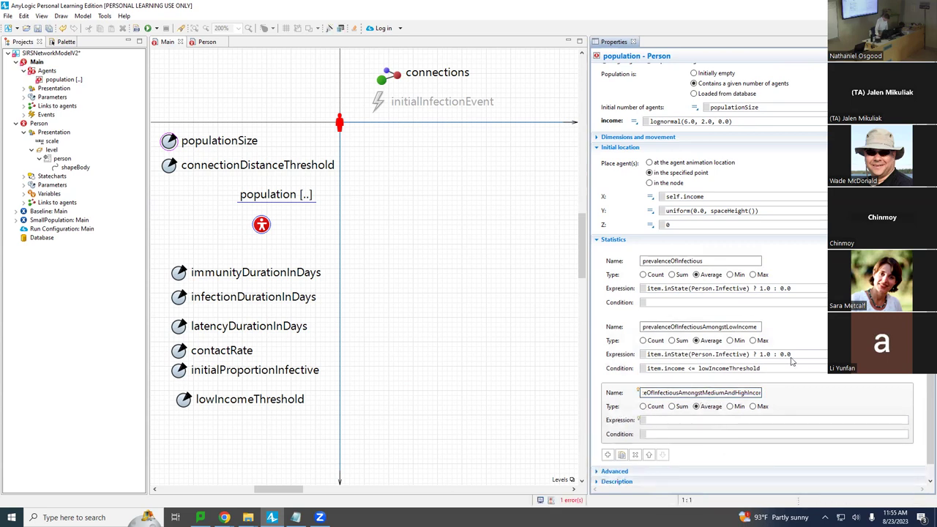
# Copy the infective expression and condition into it, changing <= to >, and save.
pyautogui.tripleClick(753, 354)
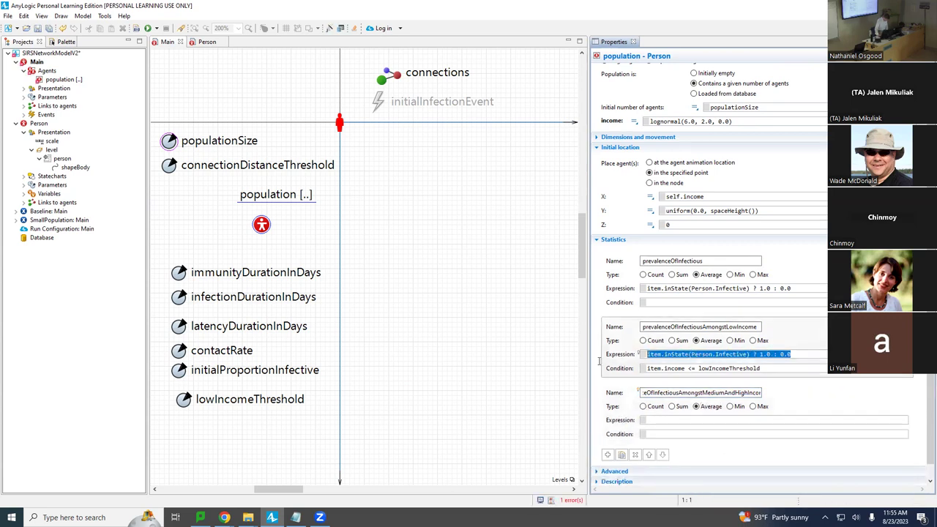
pyautogui.click(696, 419)
pyautogui.hotkey('ctrl', 'v')
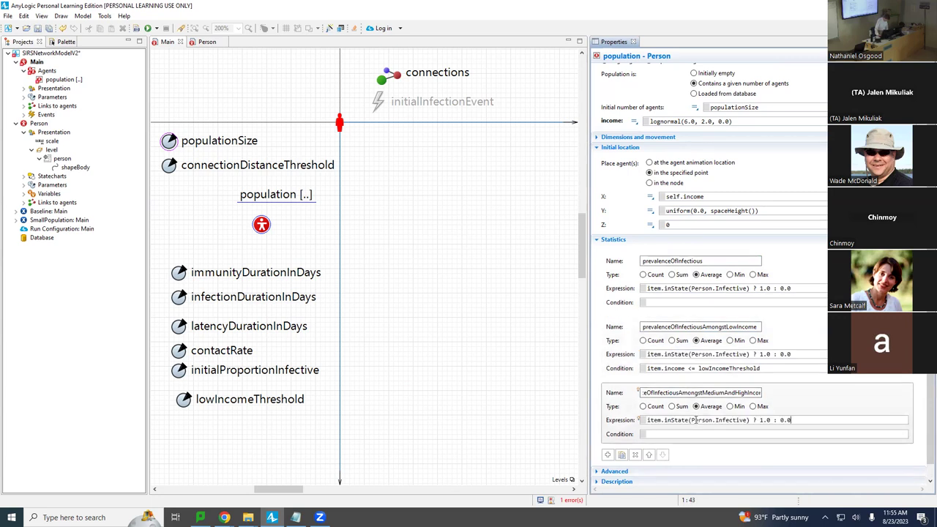
pyautogui.moveTo(756, 368); pyautogui.dragTo(644, 368)
pyautogui.hotkey('ctrl', 'c')
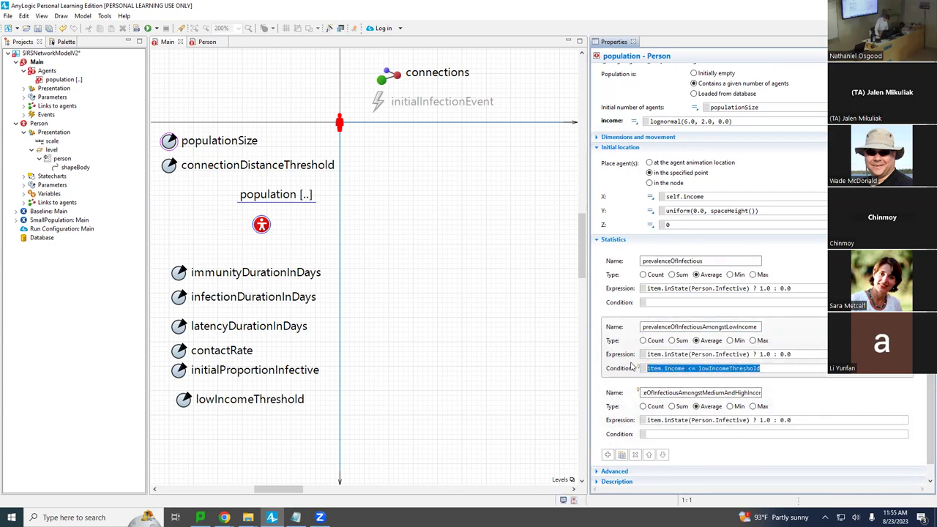
pyautogui.click(686, 434)
pyautogui.hotkey('ctrl', 'v')
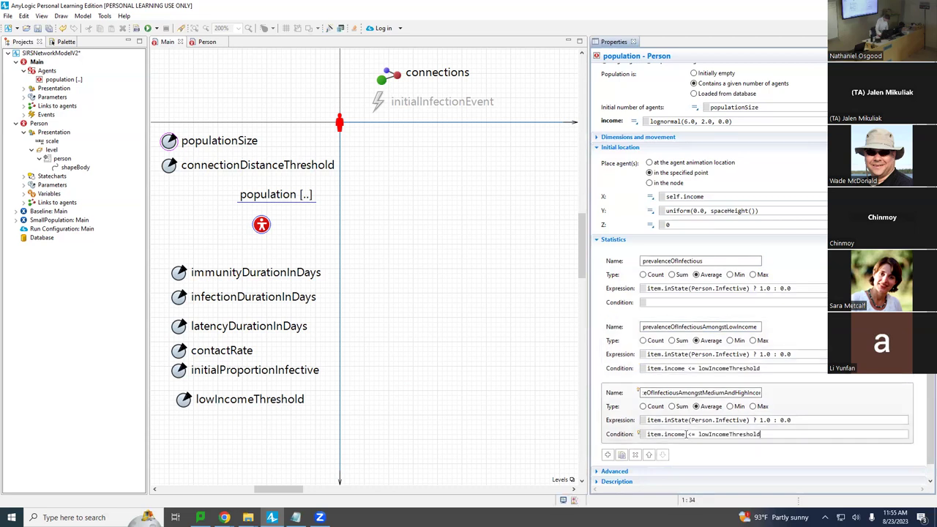
pyautogui.hotkey('shift', 'Right')
pyautogui.hotkey('shift', 'Right')
pyautogui.write('>')
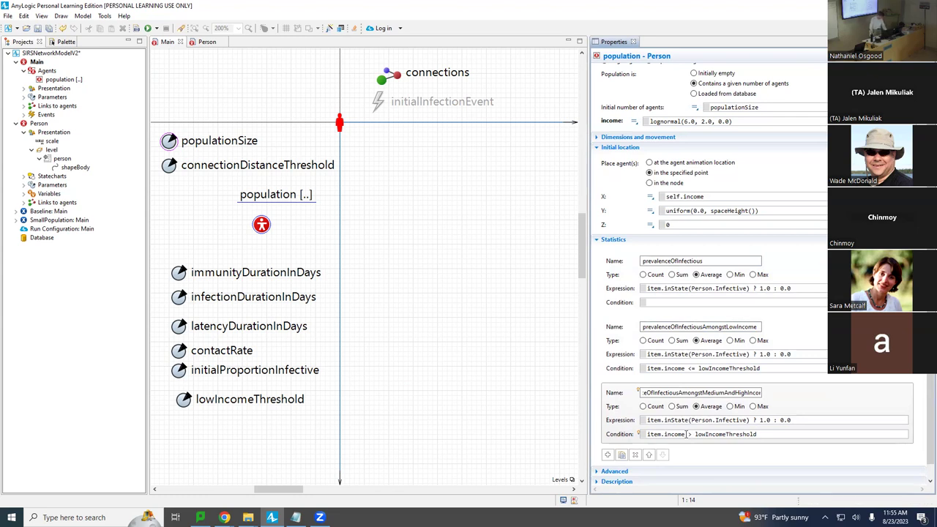
pyautogui.hotkey('ctrl', 's')
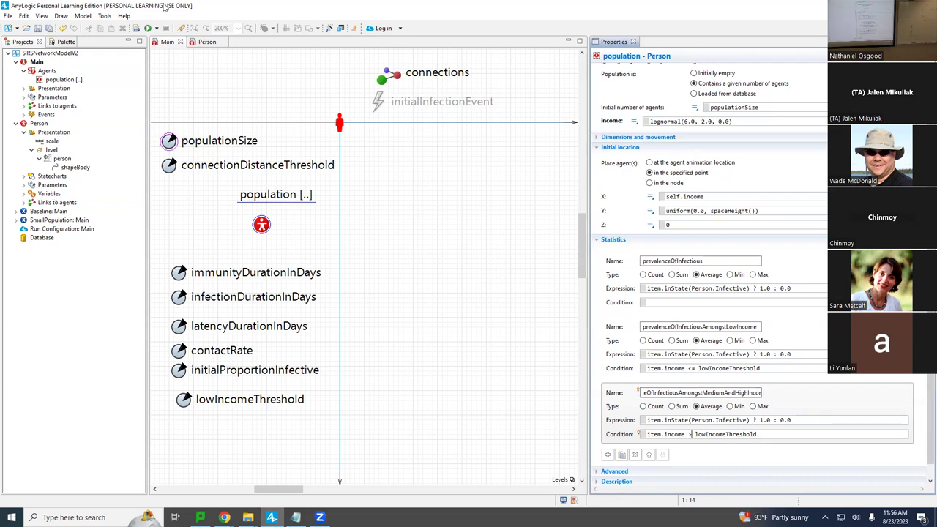
# Build the model to check it for errors.
pyautogui.click(132, 42)
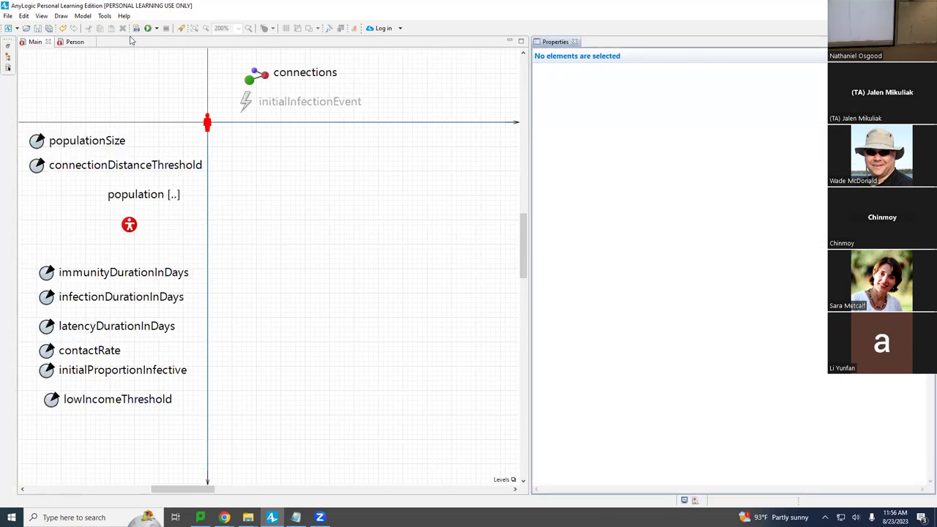
pyautogui.click(135, 28)
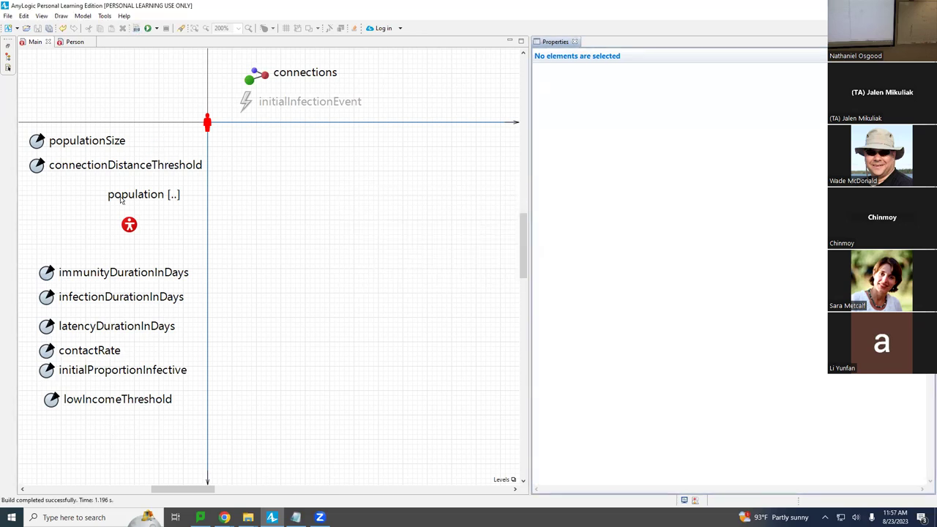
pyautogui.click(41, 16)
pyautogui.moveTo(60, 15)
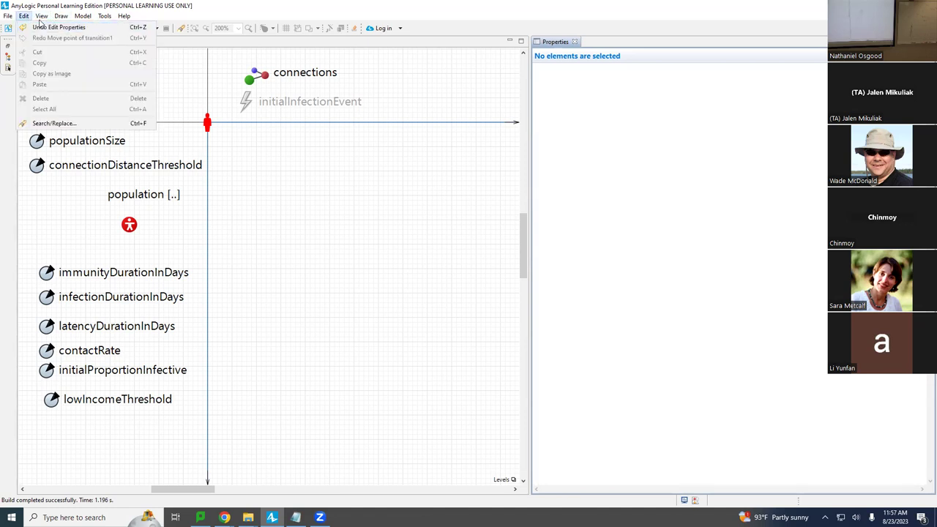
pyautogui.click(44, 28)
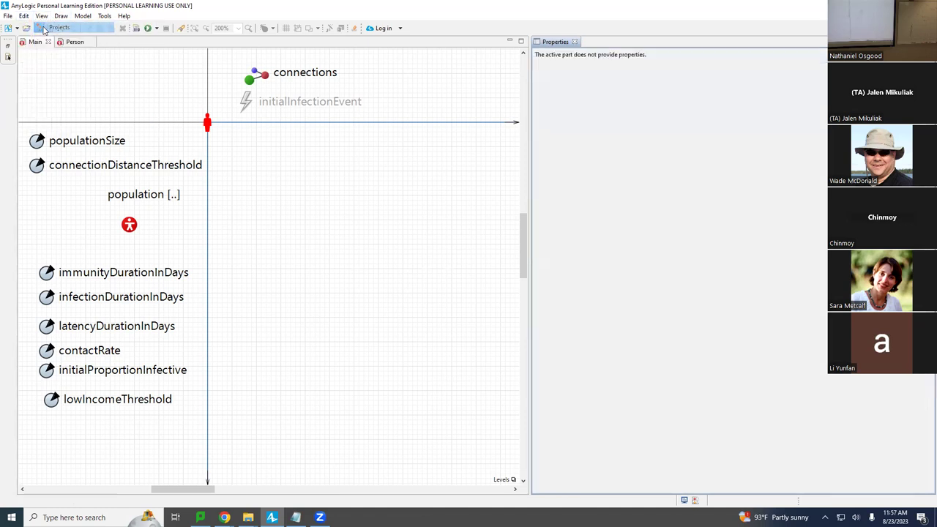
# Restore the Projects panel from the View menu and expand SIRSNetworkModelV2.
pyautogui.click(9, 47)
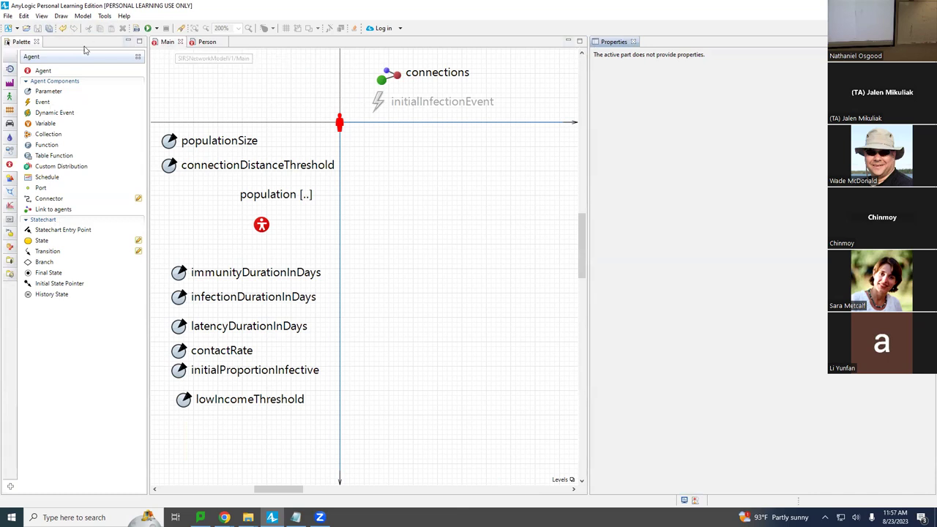
pyautogui.click(43, 17)
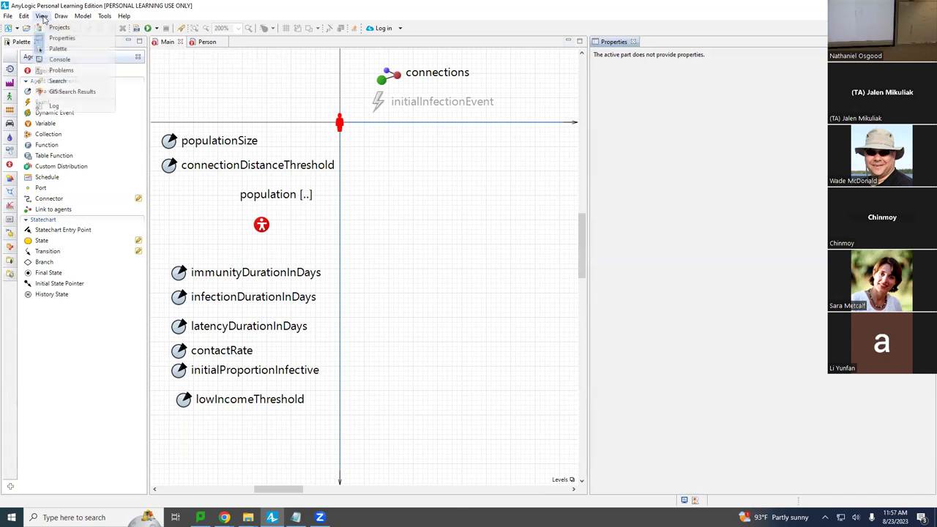
pyautogui.click(47, 25)
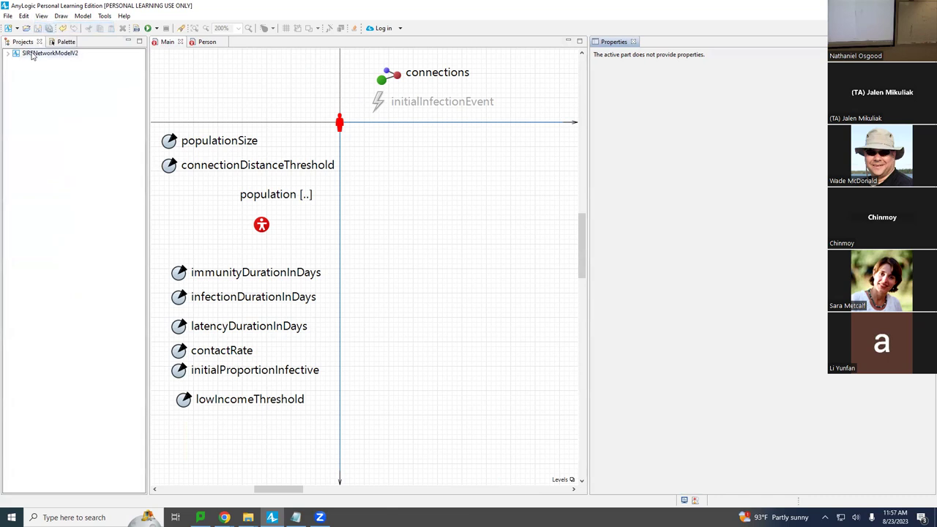
pyautogui.click(8, 54)
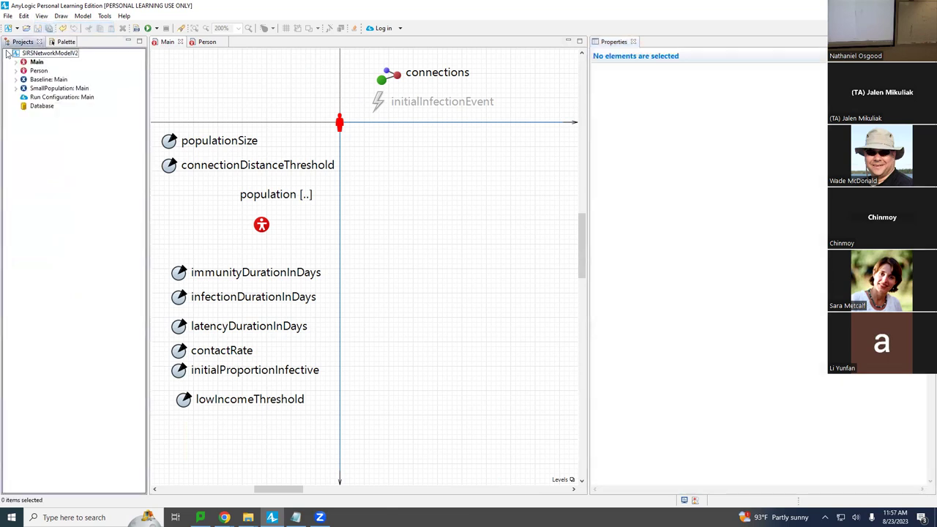
# Run the Baseline experiment and pan the view to show the parameters beside the population.
pyautogui.rightClick(45, 79)
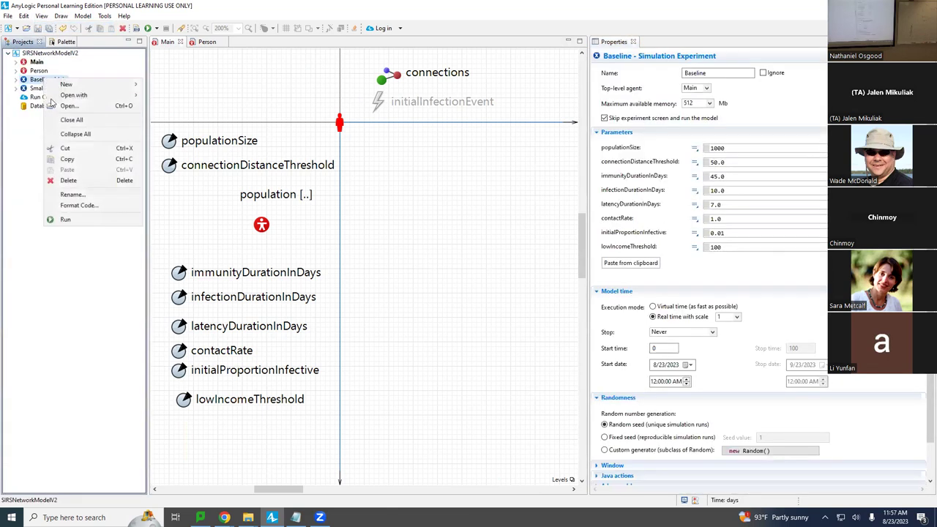
pyautogui.click(67, 218)
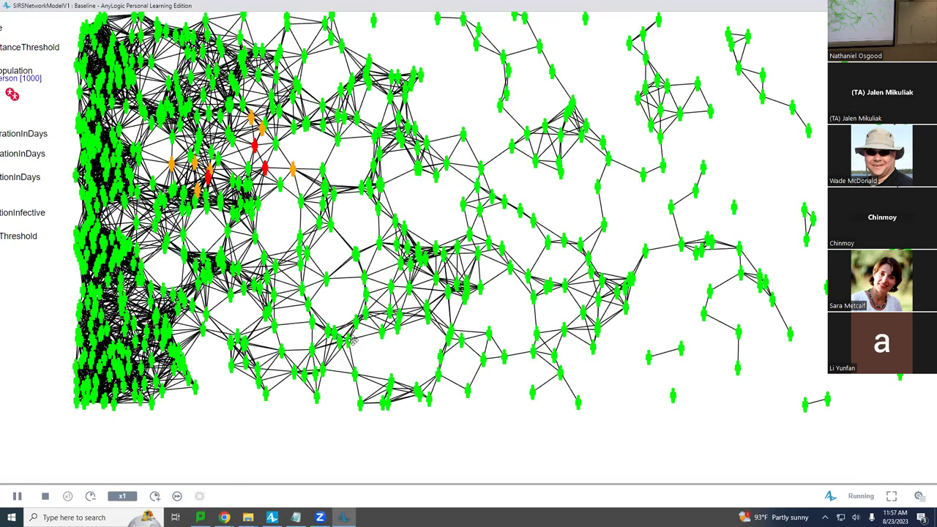
pyautogui.moveTo(22, 105); pyautogui.dragTo(169, 232)
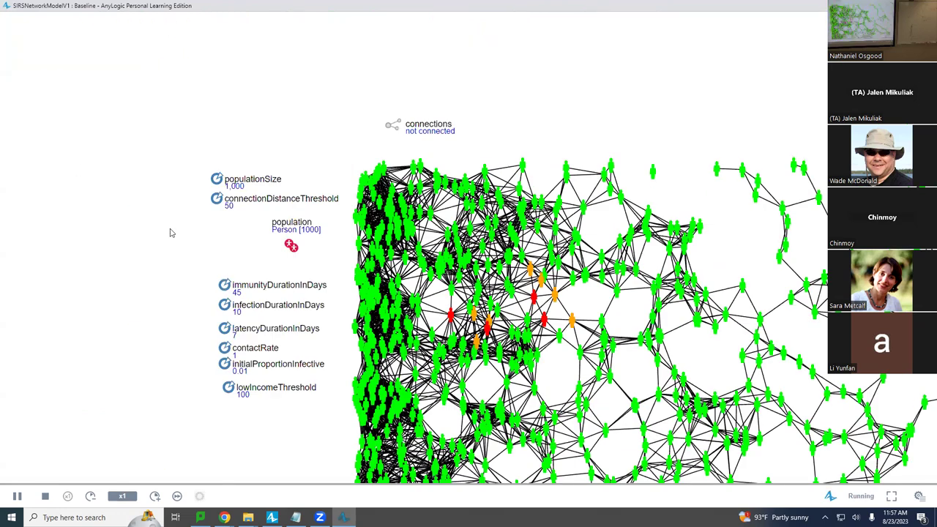
# Inspect the population and enlarge its window to show all prevalence statistics.
pyautogui.click(290, 247)
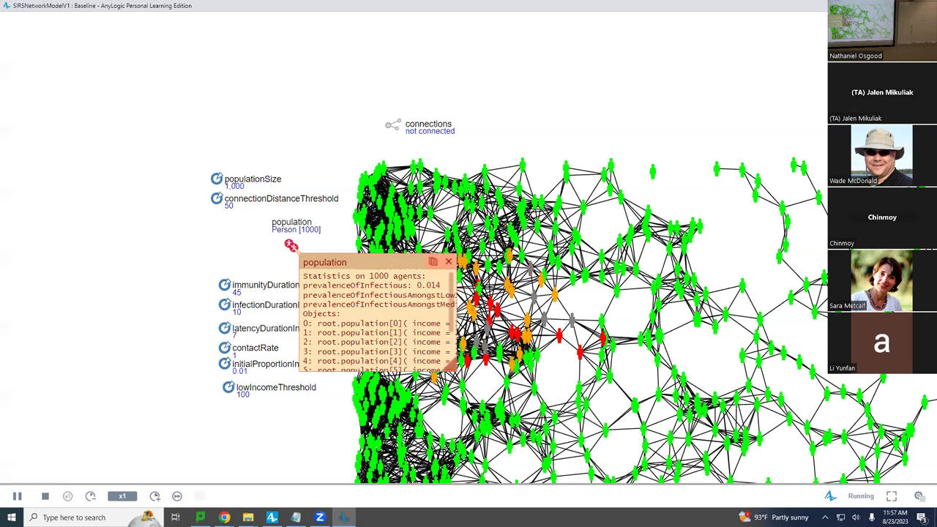
pyautogui.moveTo(446, 360); pyautogui.dragTo(701, 411)
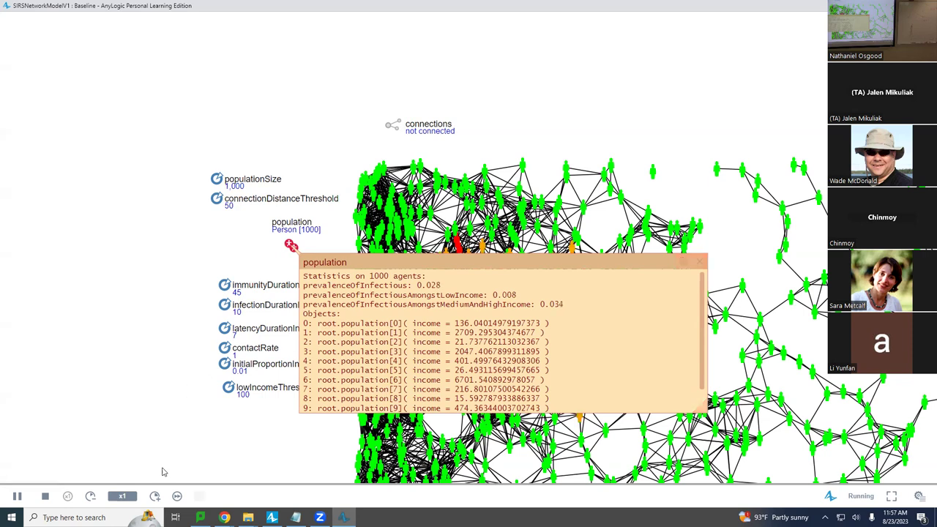
# Raise the simulation speed to x50 and close the population inspect window.
pyautogui.click(154, 497)
pyautogui.click(154, 496)
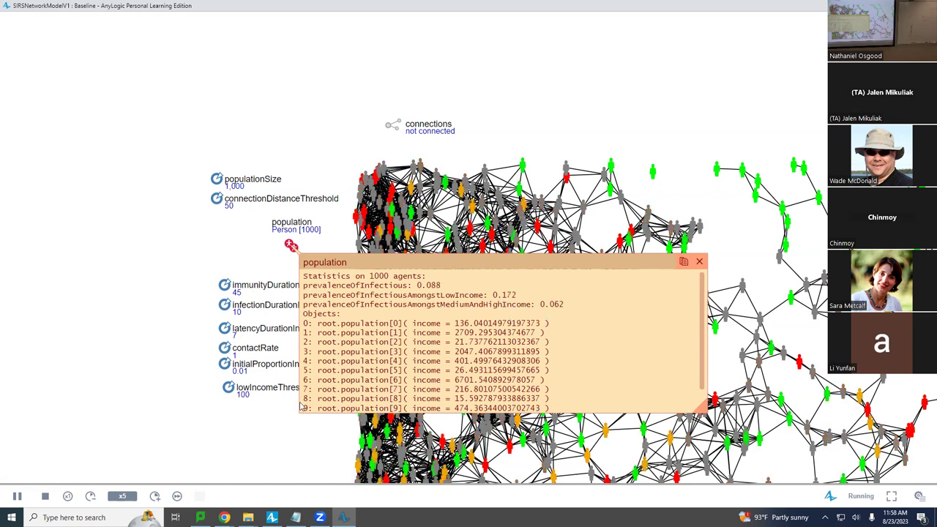
pyautogui.click(154, 496)
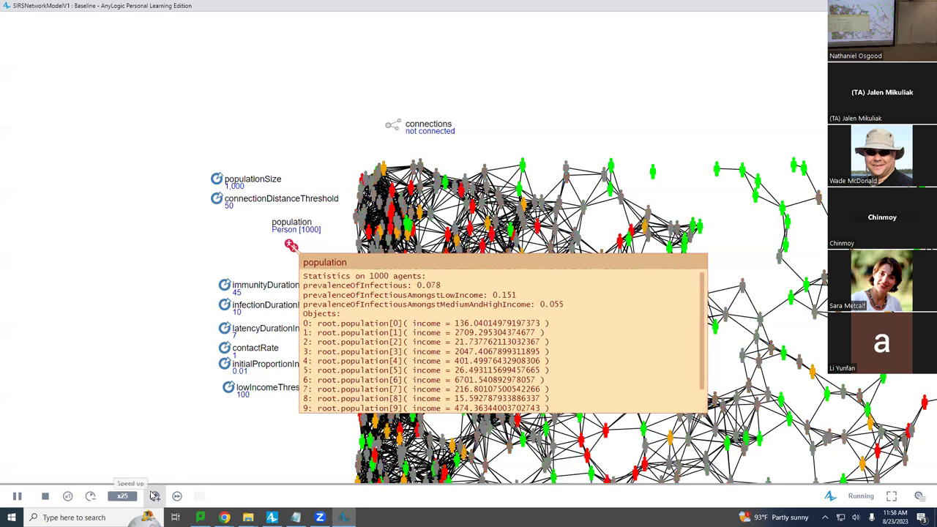
pyautogui.click(155, 496)
pyautogui.click(155, 496)
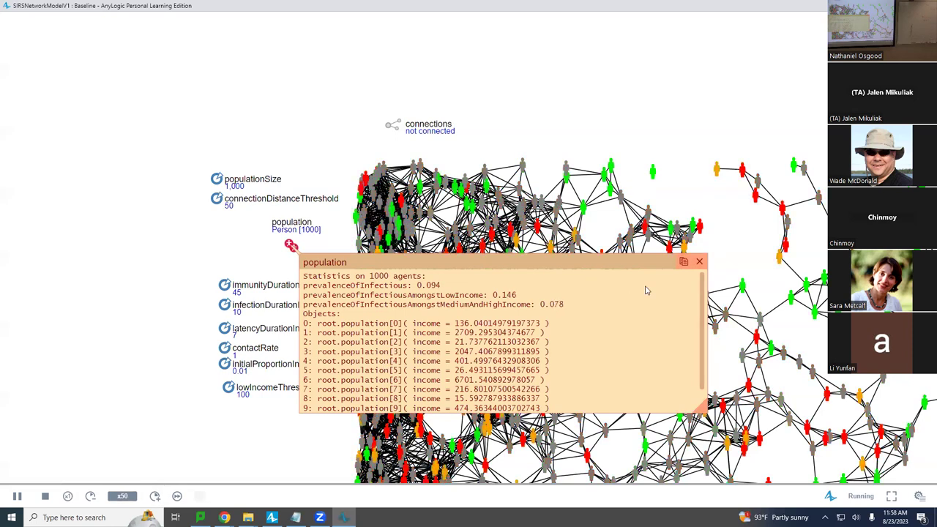
pyautogui.click(699, 262)
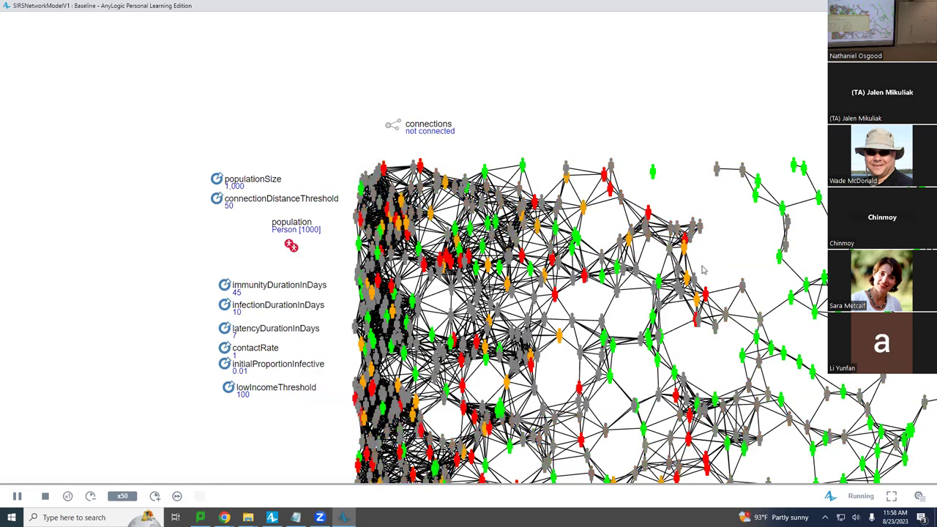
# Stop the running Baseline simulation.
pyautogui.click(42, 498)
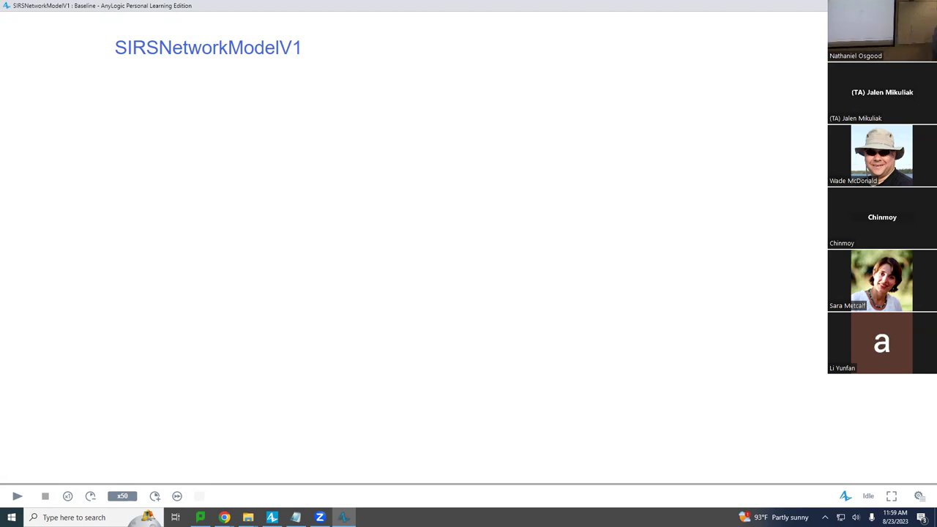
# Close the simulation window with Alt+F4 and bring up the open-window switcher.
pyautogui.hotkey('alt', 'F4')
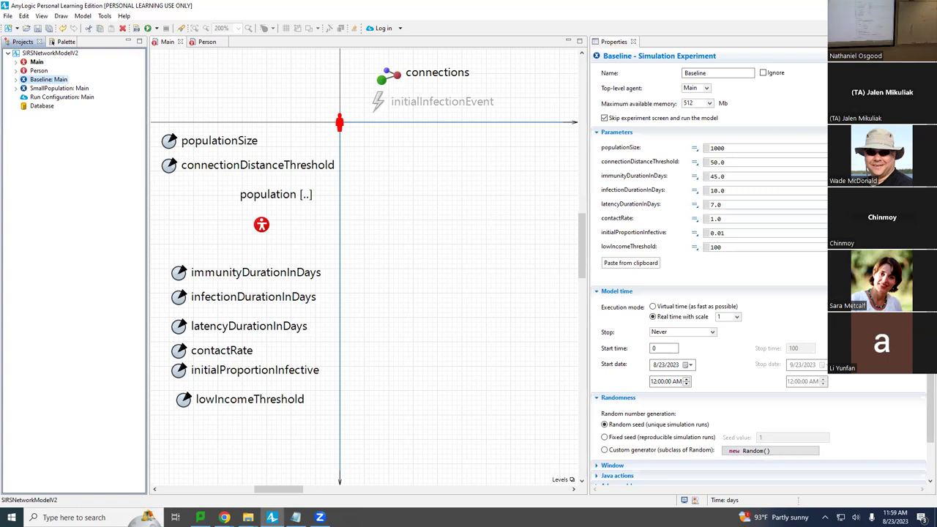
pyautogui.hotkey('alt', 'Tab')
pyautogui.hotkey('alt', 'Tab')
pyautogui.hotkey('alt', 'Tab')
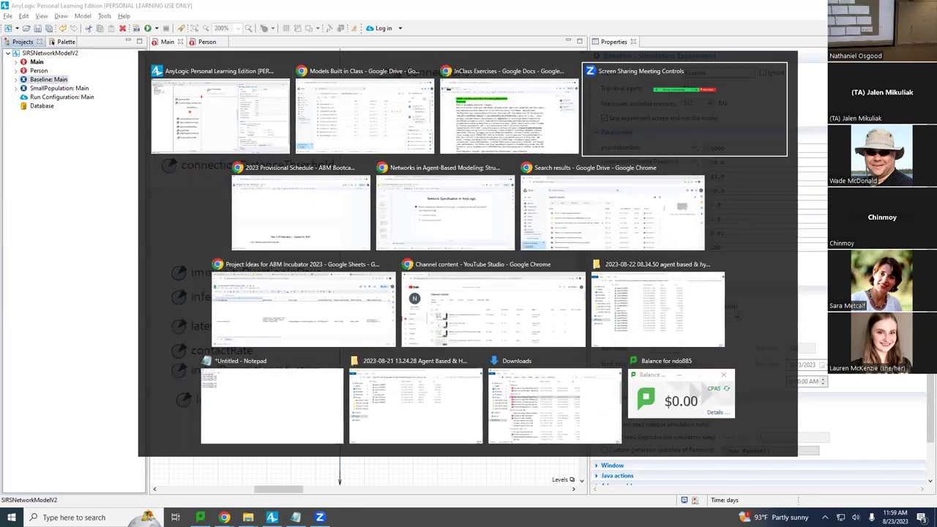